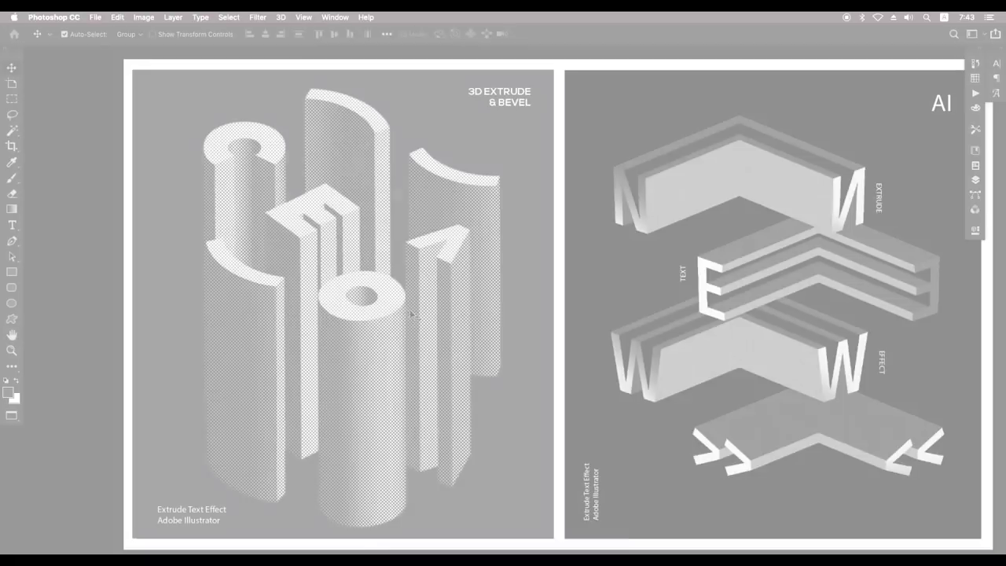
Examine the finished extruded-text posters, comparing the halftone letter design with the black chevron-shaped letter design.
scroll(487, 322, "up", 5)
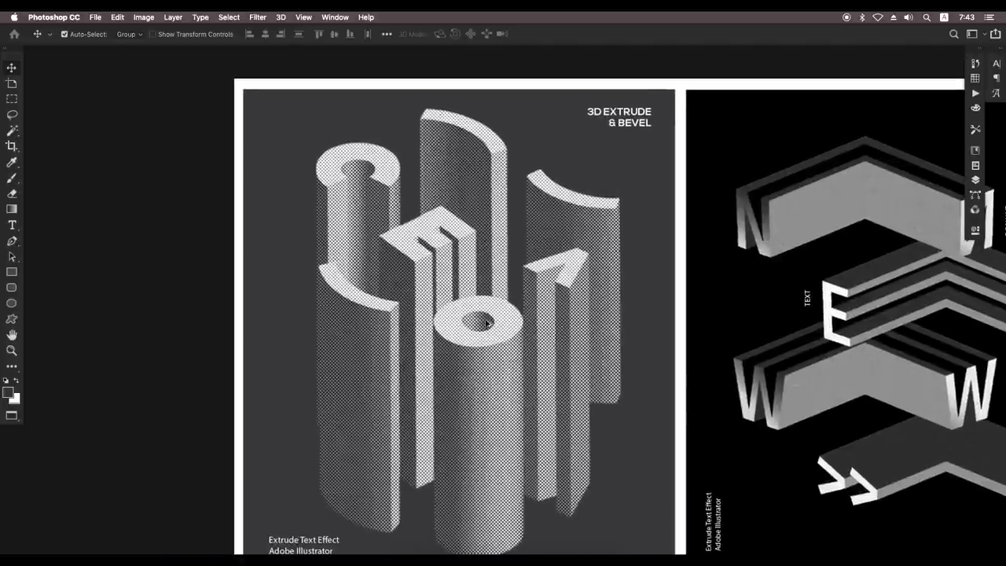
scroll(542, 350, "up", 4)
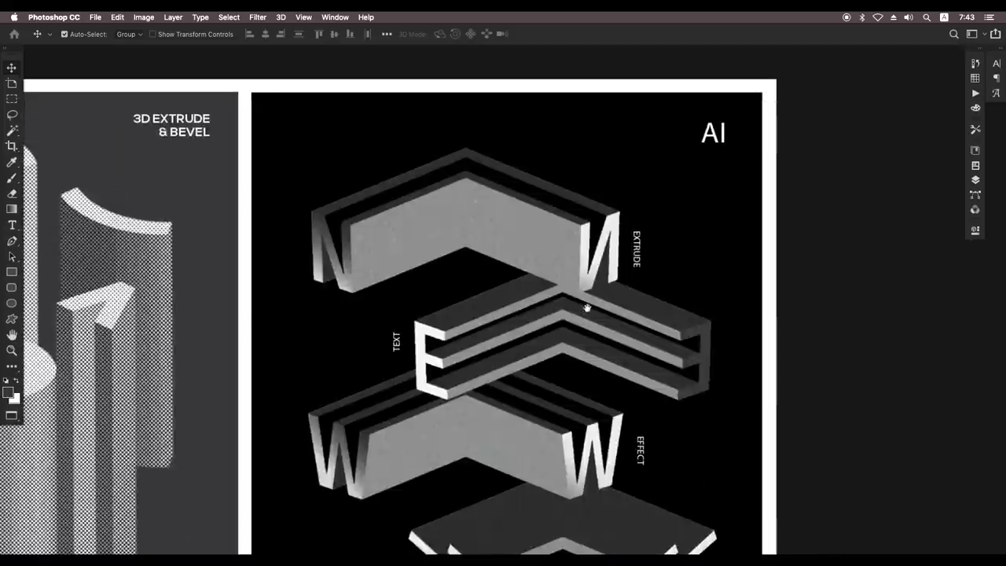
scroll(539, 299, "up", 2)
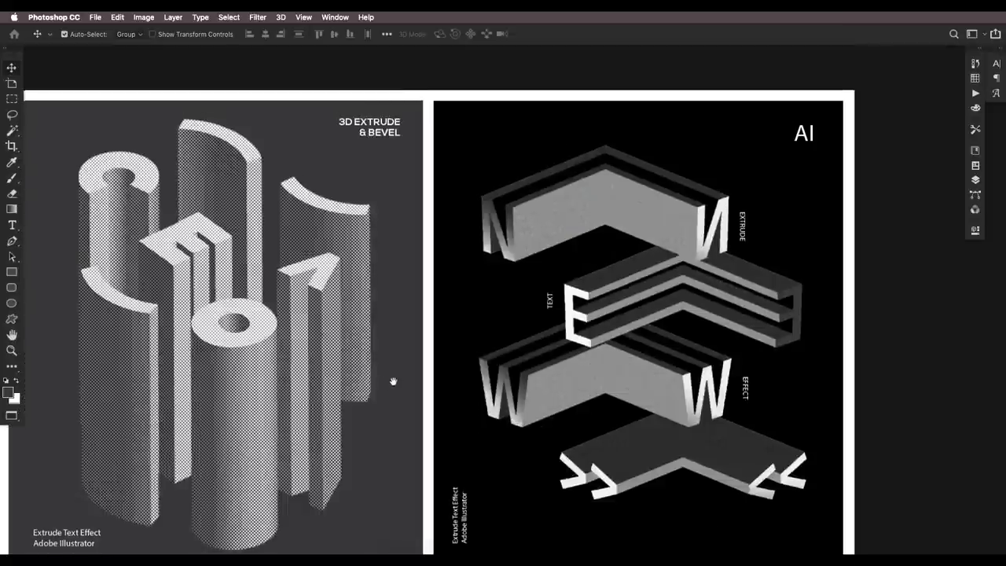
left_click_drag(393, 382, 549, 349)
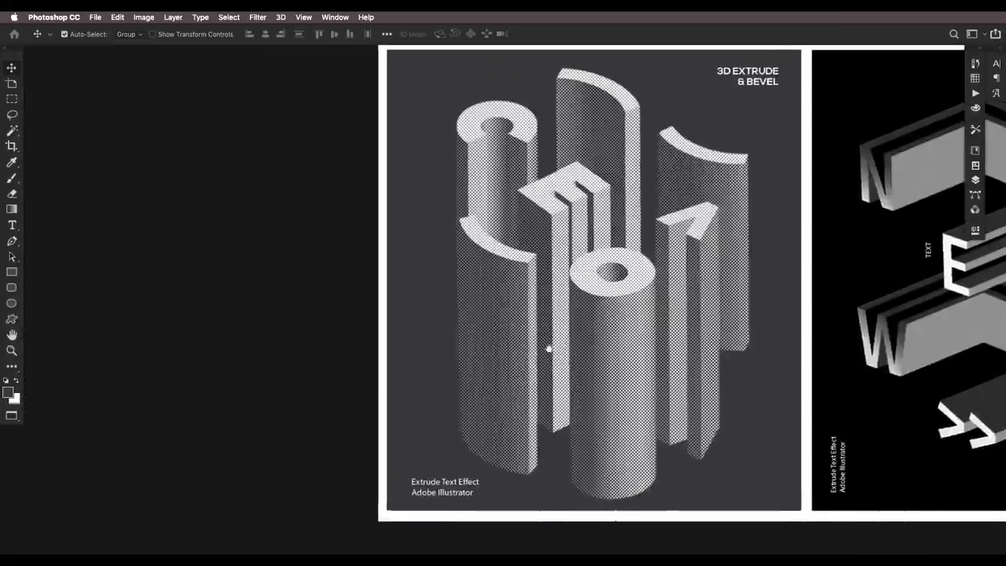
scroll(548, 348, "up", 3)
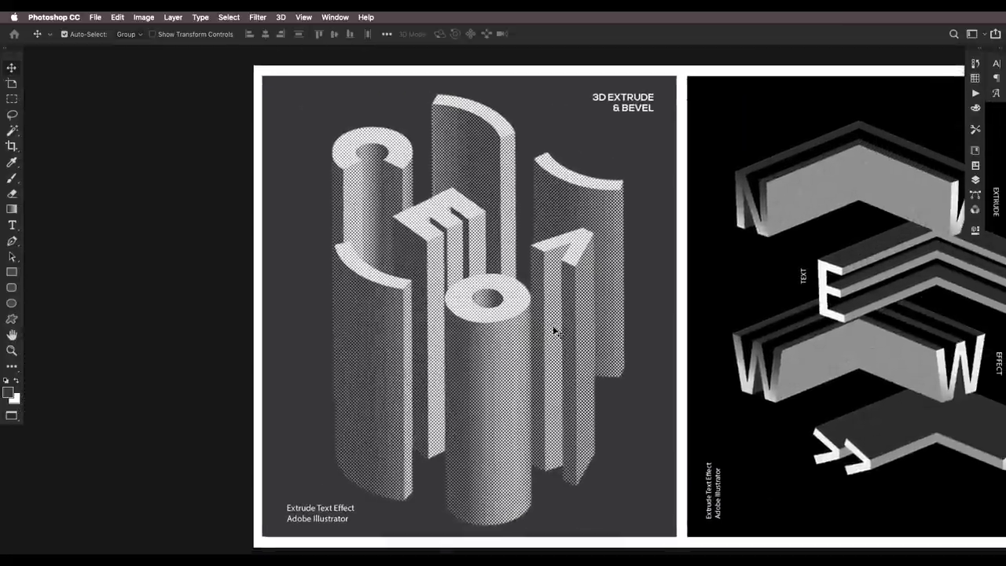
Switch to Illustrator and examine the halftone-shaded extruded letters on the finished poster beside the empty one.
left_click(418, 551)
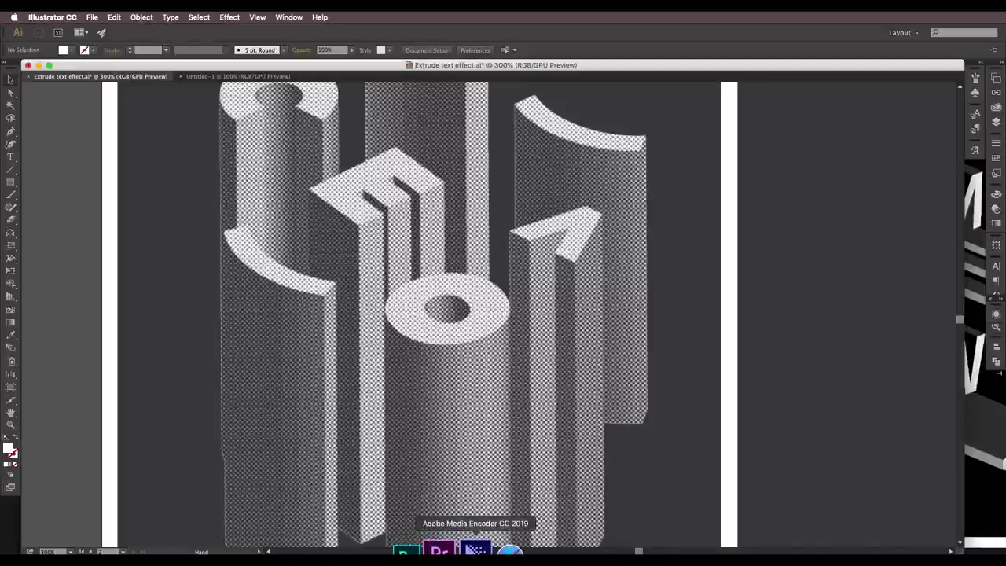
scroll(503, 346, "down", 5)
scroll(557, 351, "up", 2)
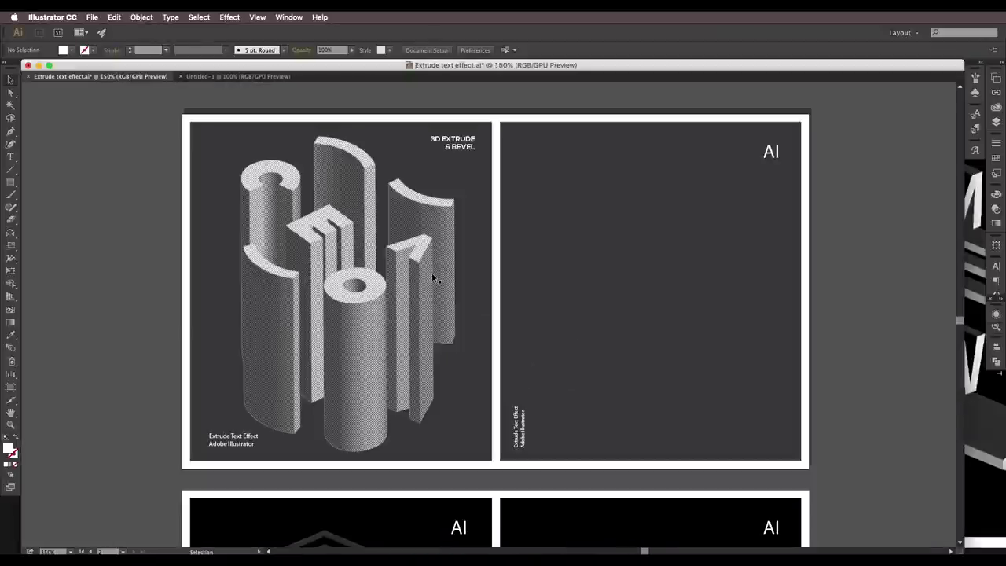
scroll(417, 278, "up", 2)
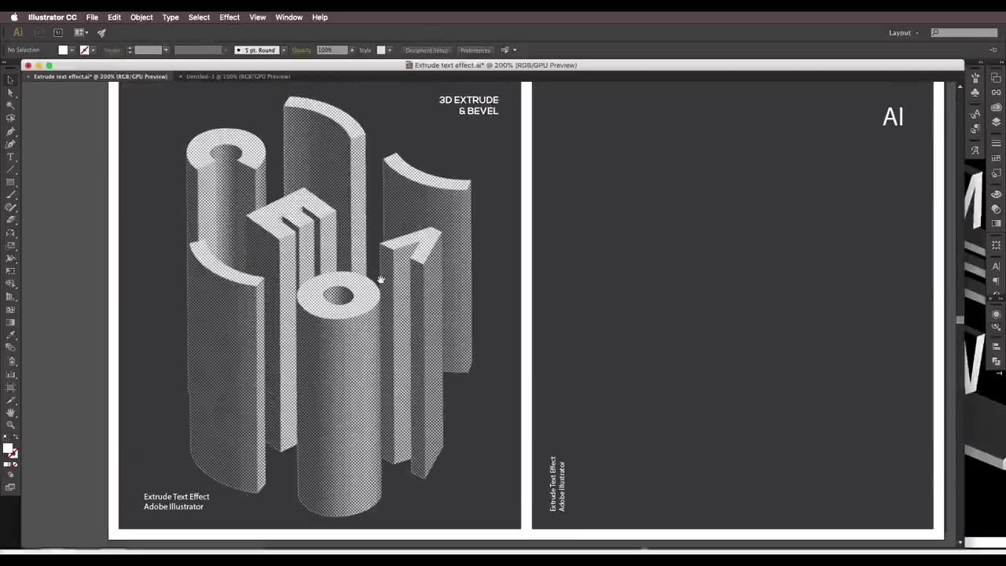
scroll(354, 287, "down", 2)
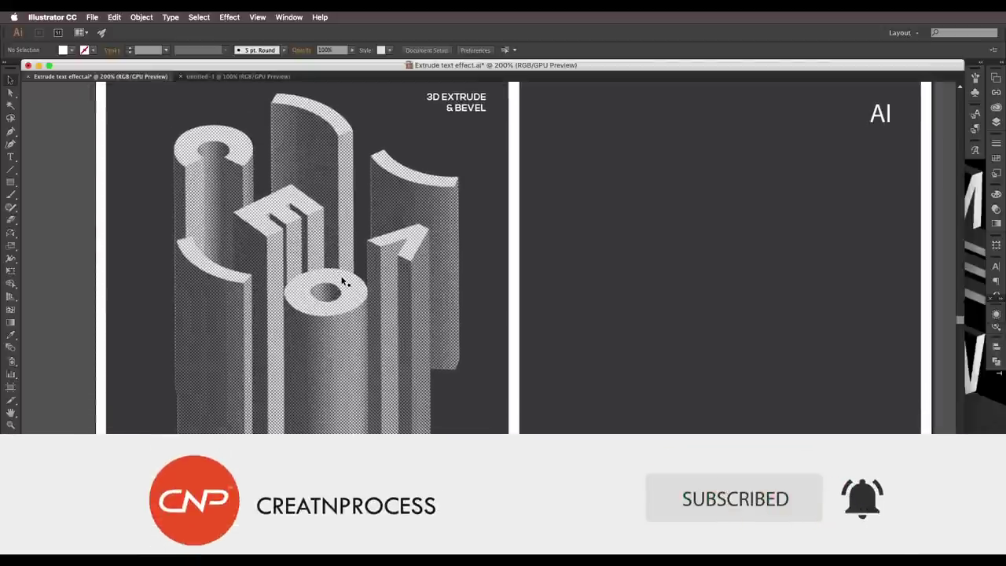
scroll(339, 259, "left", 4)
scroll(338, 259, "up", 1)
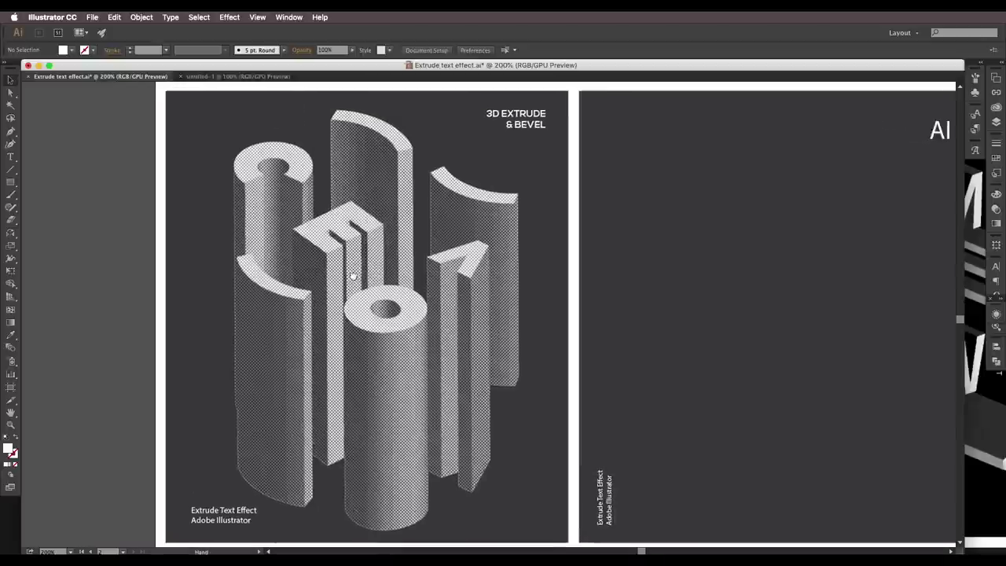
scroll(318, 203, "up", 2)
left_click_drag(318, 198, 344, 262)
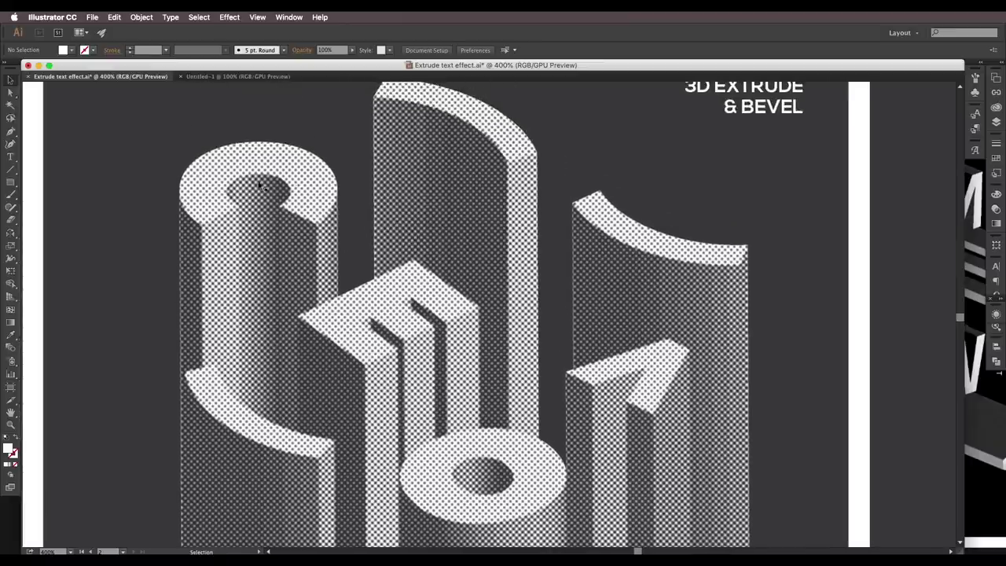
scroll(304, 202, "down", 1)
scroll(305, 203, "down", 1)
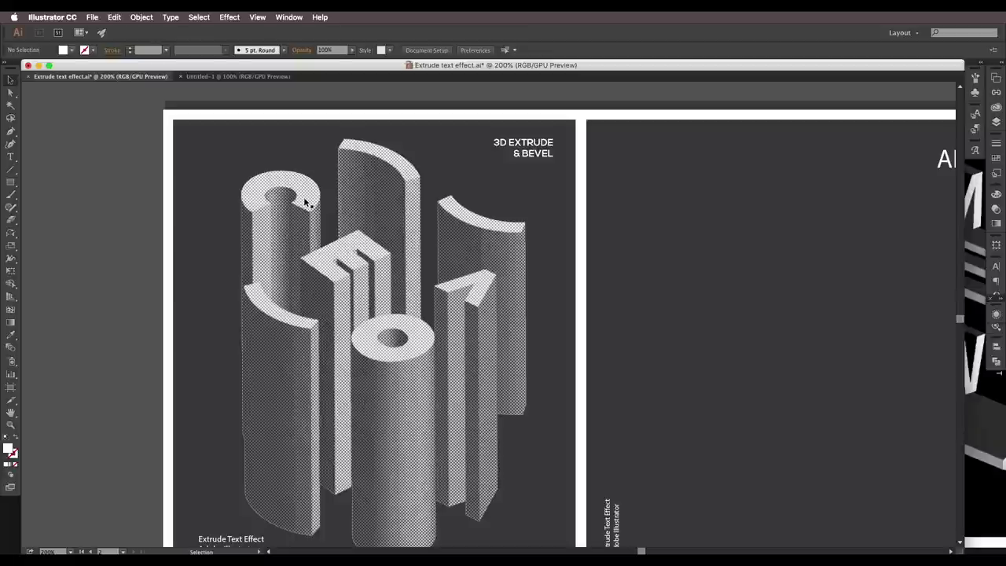
scroll(363, 191, "up", 2)
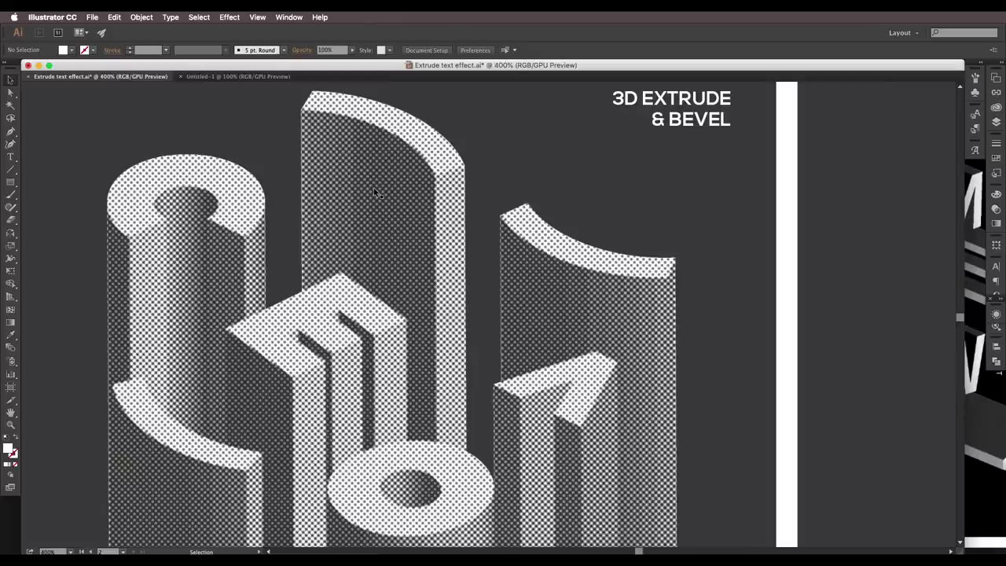
scroll(360, 232, "down", 2)
scroll(379, 262, "up", 2)
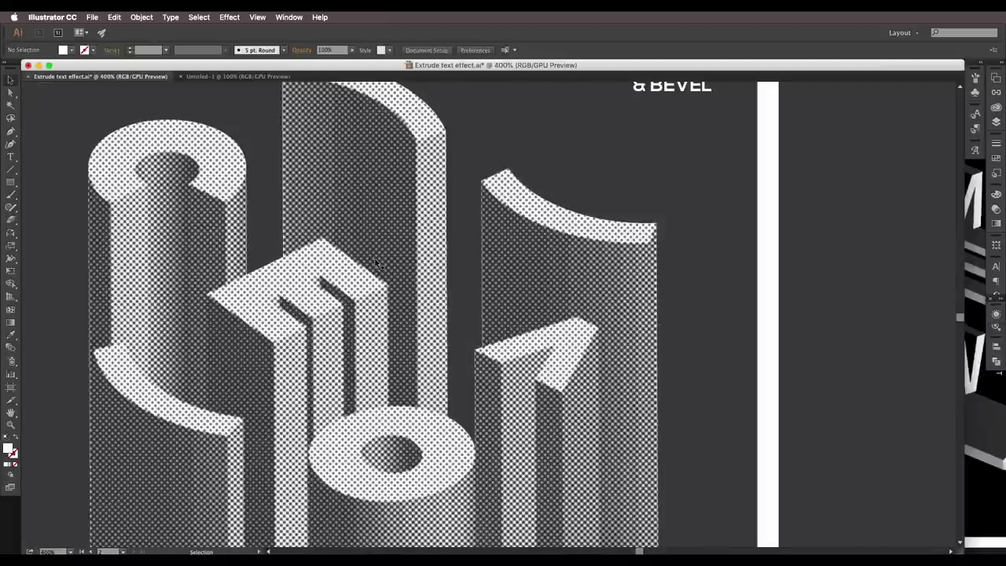
scroll(377, 263, "down", 2)
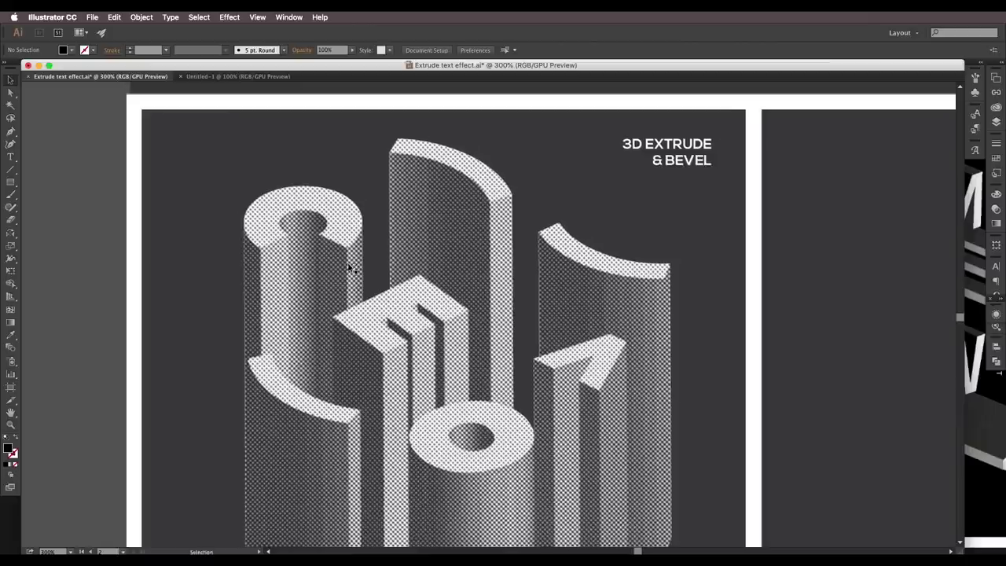
scroll(309, 272, "right", 5)
scroll(308, 273, "down", 1)
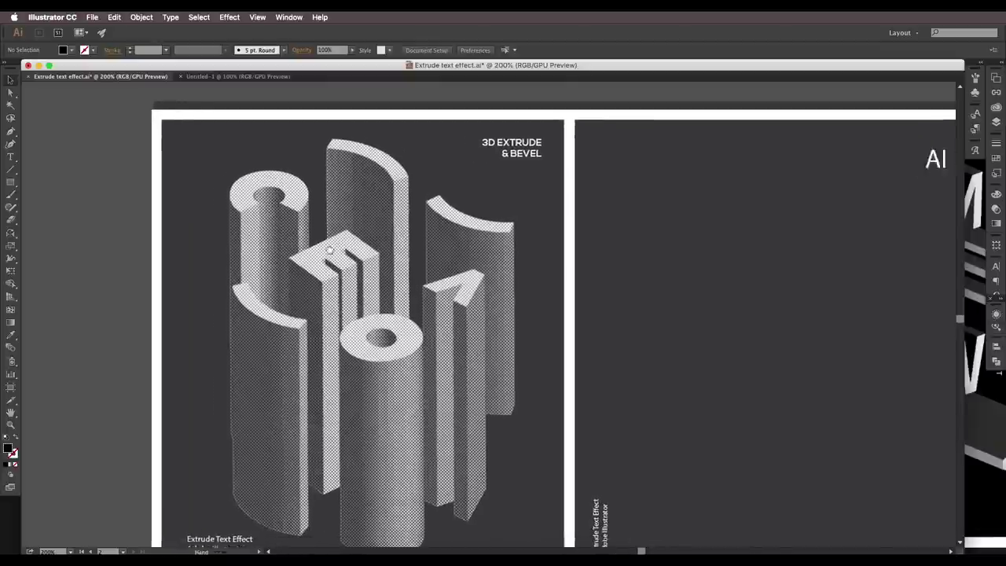
Add the letter C to the empty poster in Avenir Next Heavy at 75 px.
key("t")
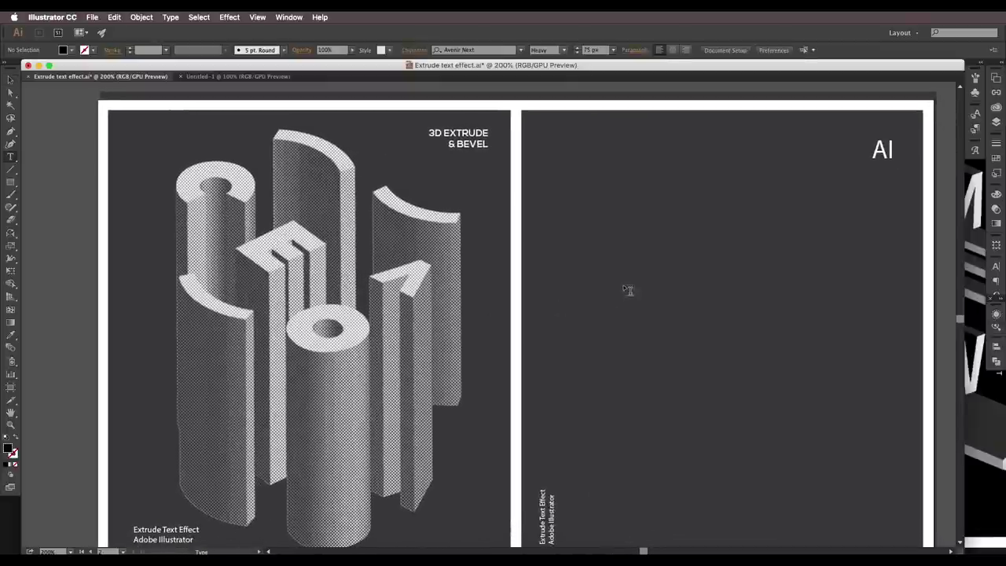
left_click(623, 293)
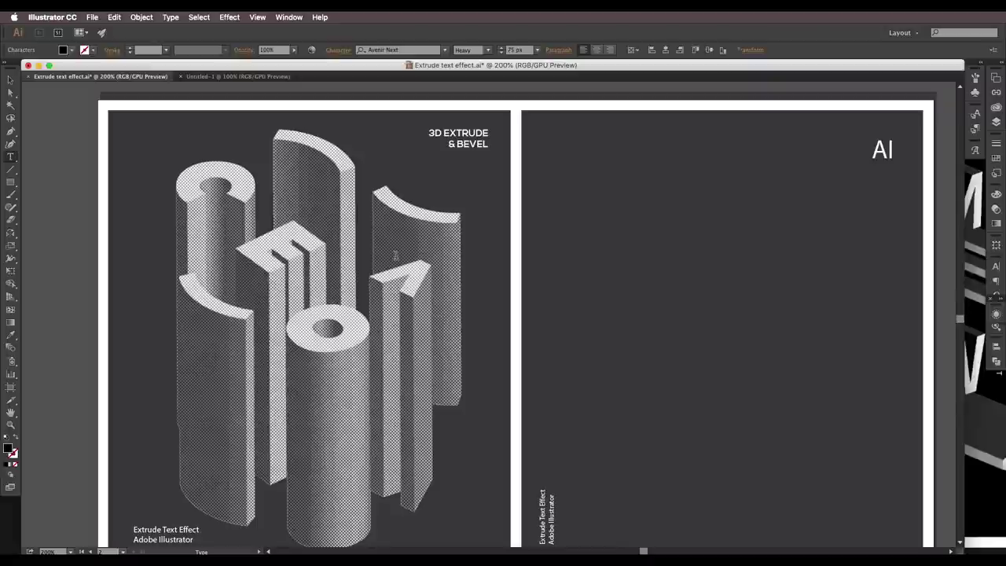
type("c")
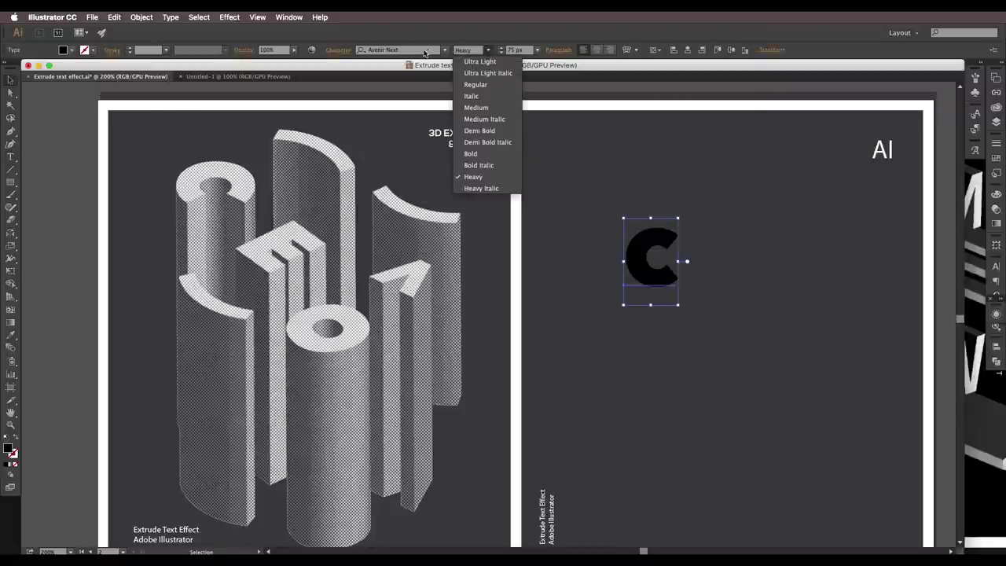
left_click(398, 50)
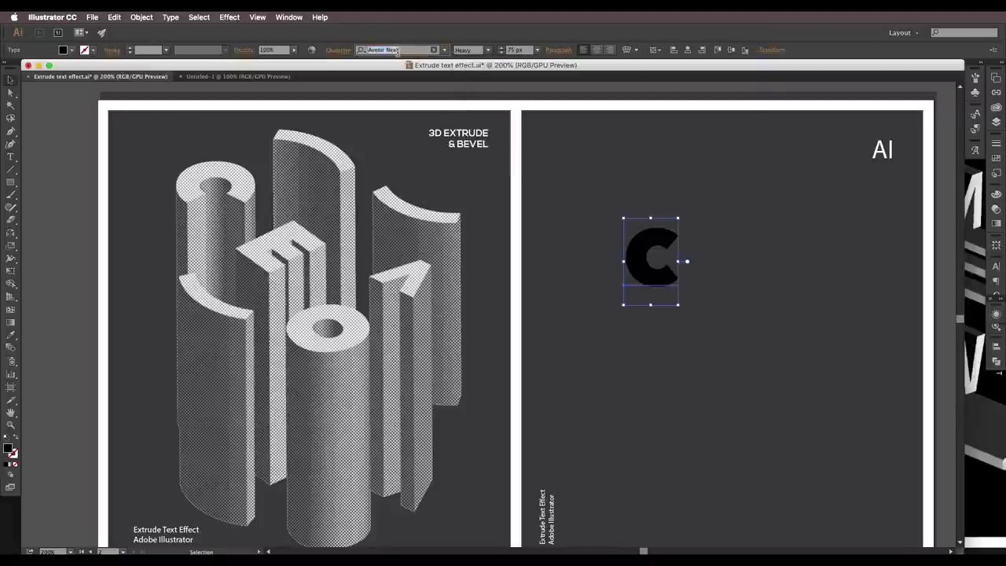
left_click(486, 51)
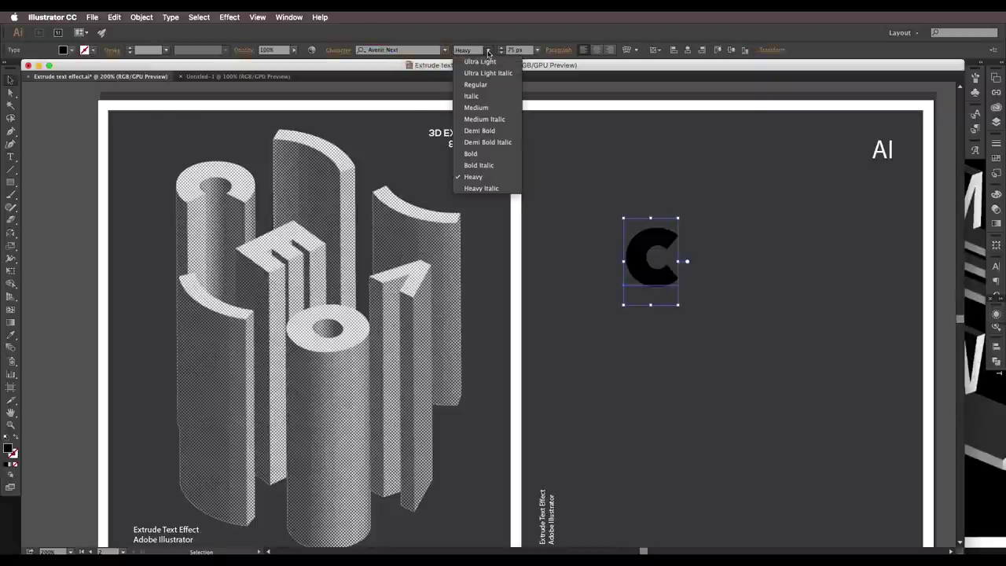
left_click(480, 184)
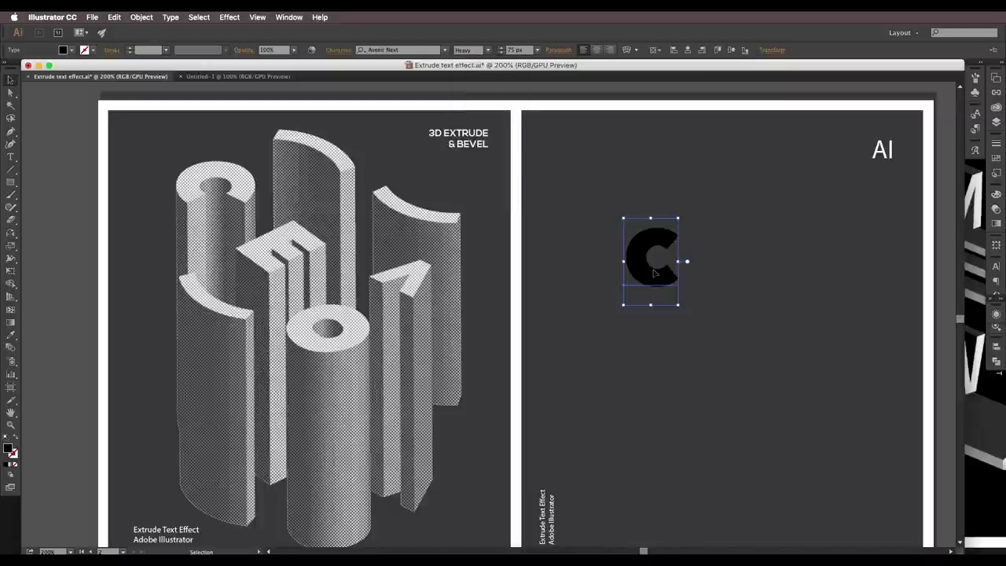
Fill the letter C with white and enlarge it to 99.43 px.
left_click(70, 50)
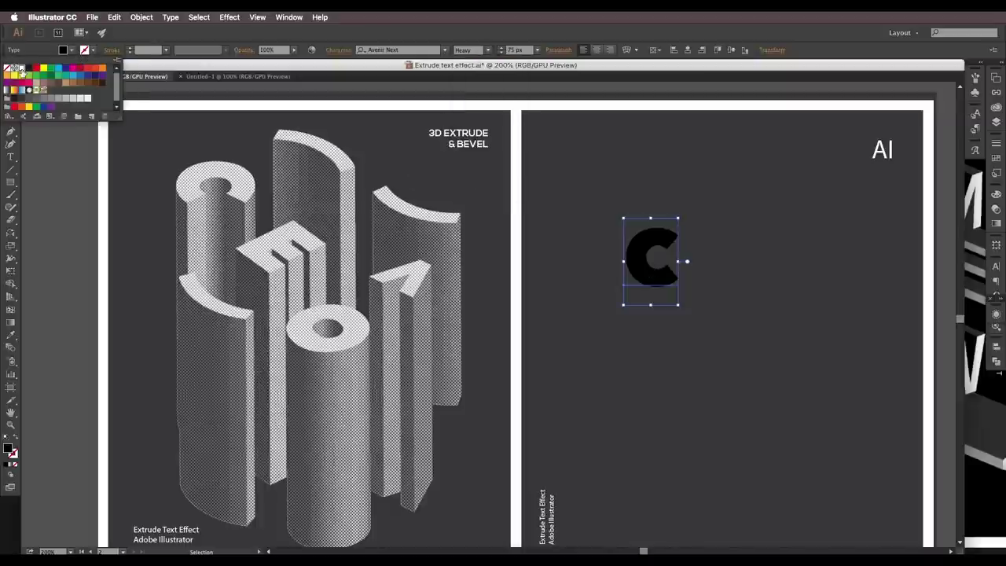
left_click(22, 70)
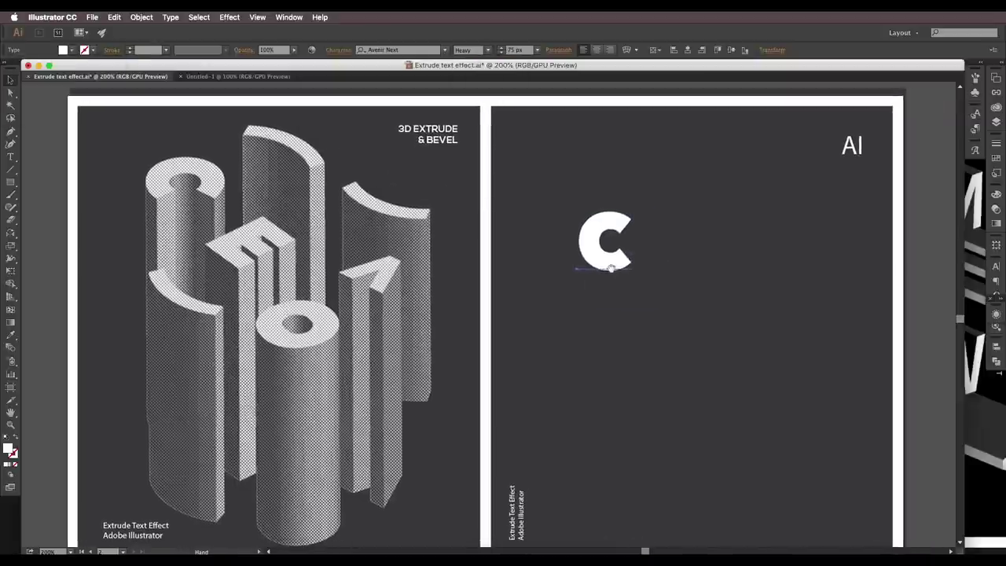
left_click(610, 266)
left_click_drag(635, 245, 654, 246)
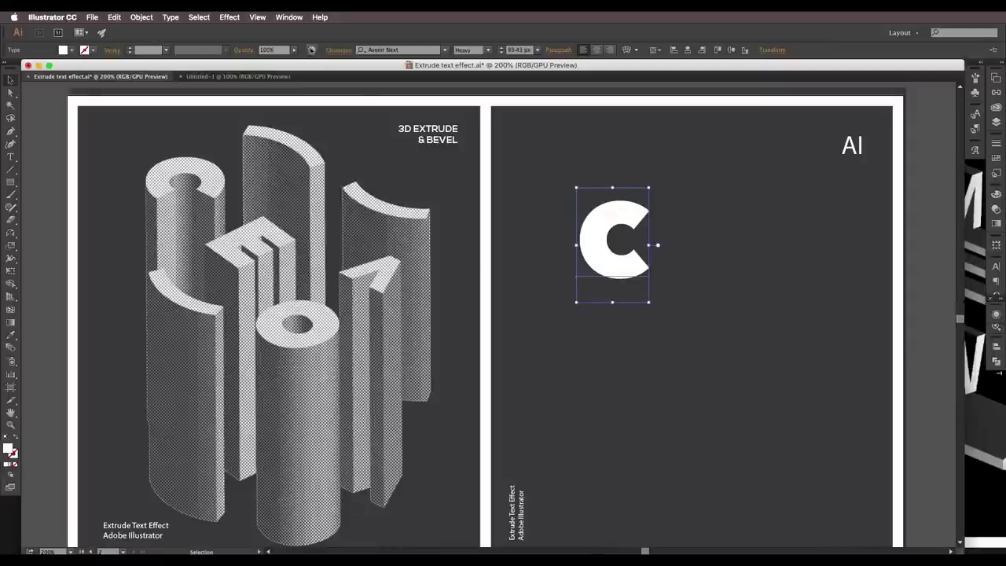
Apply the 3D Extrude & Bevel effect to the letter C with preview on and the Isometric Top position.
left_click(230, 16)
mouse_move(330, 83)
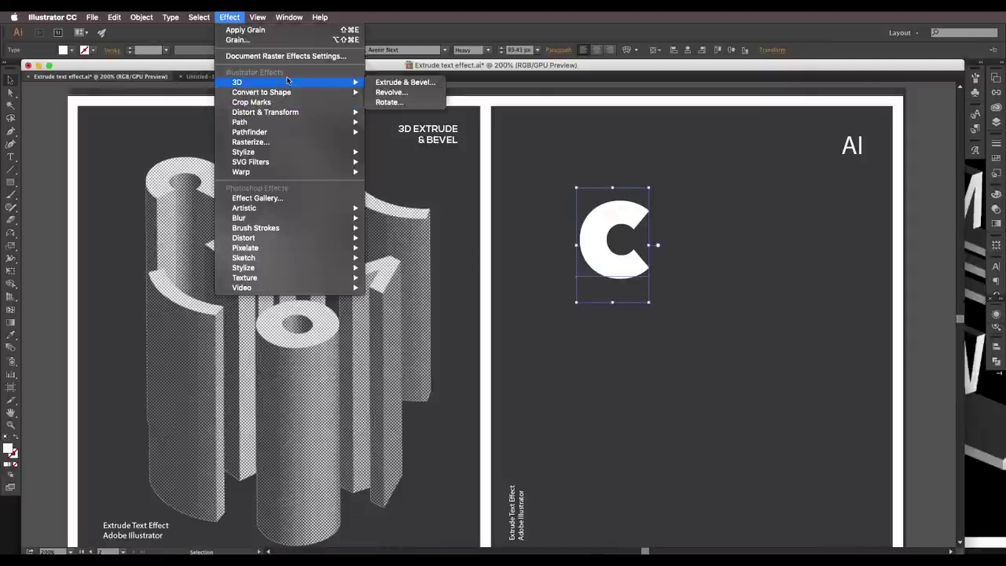
left_click(401, 84)
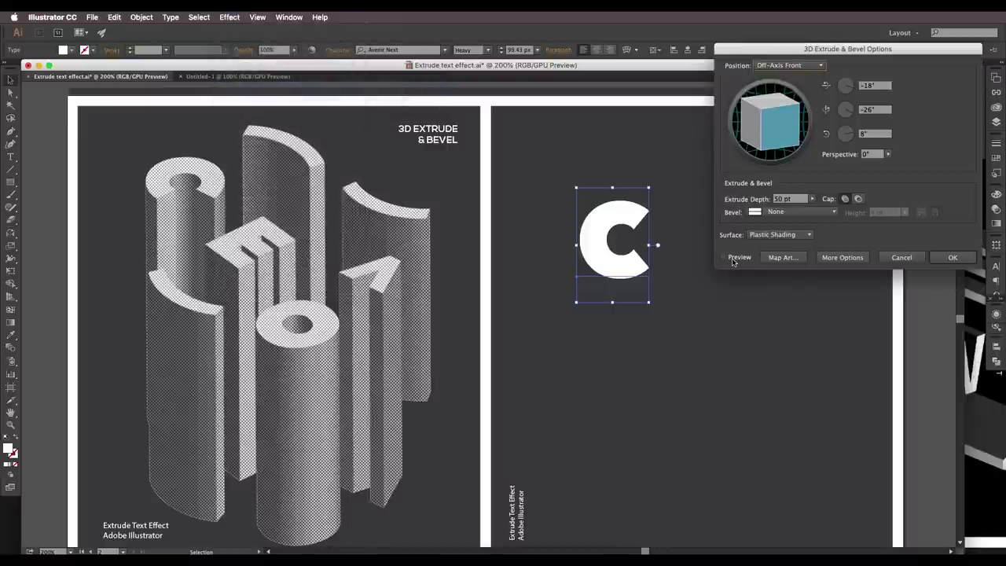
left_click(724, 257)
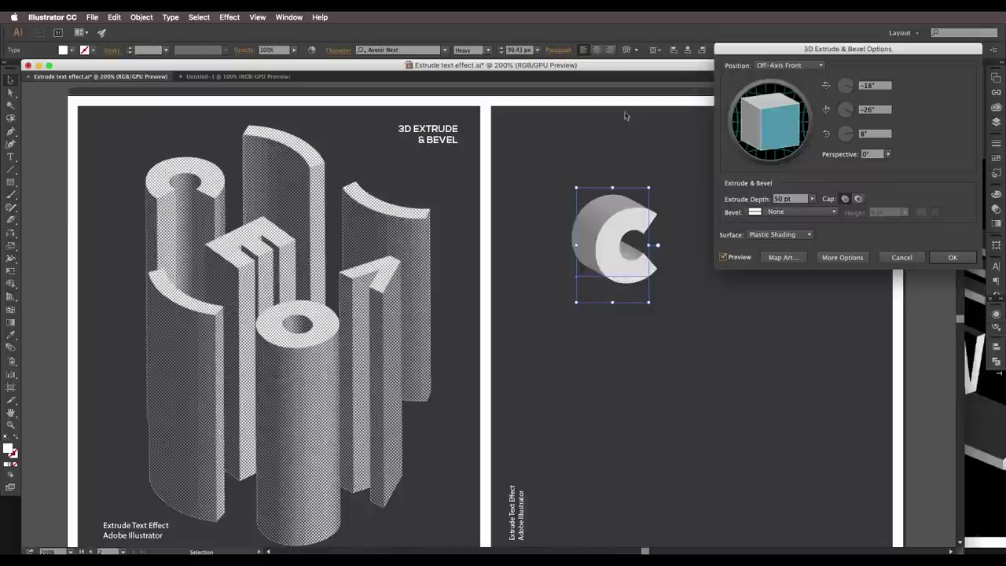
left_click(790, 65)
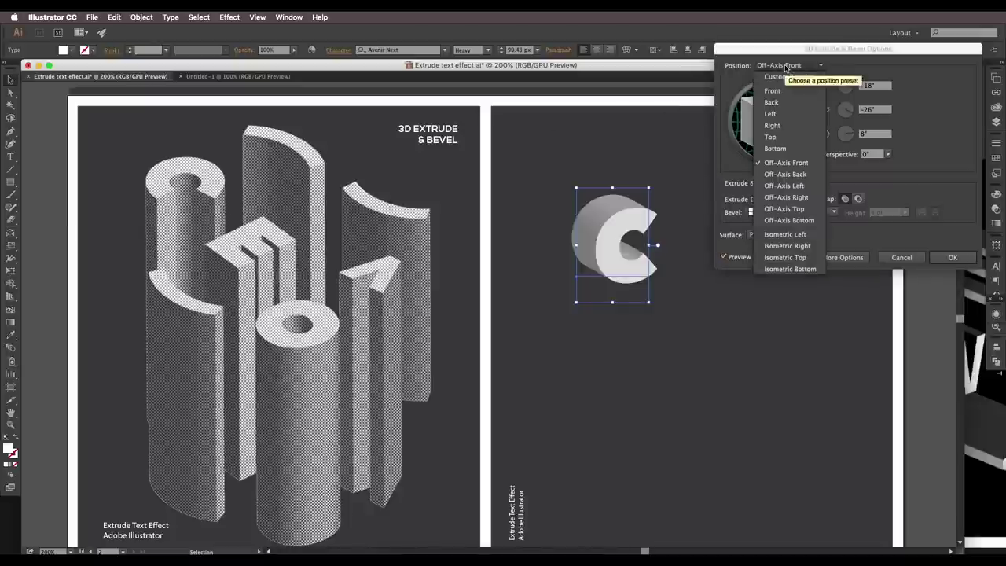
left_click(794, 235)
left_click(790, 65)
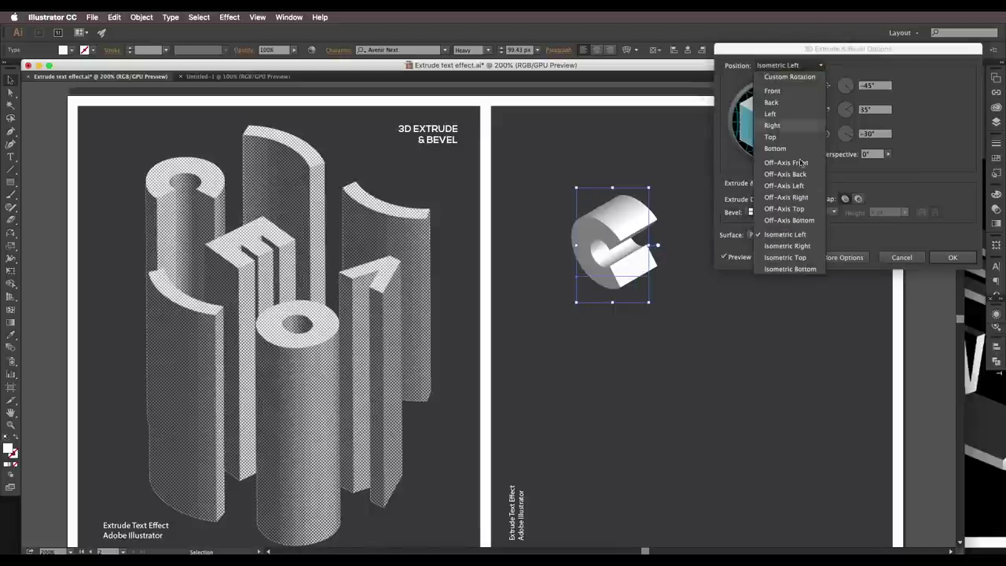
left_click(802, 258)
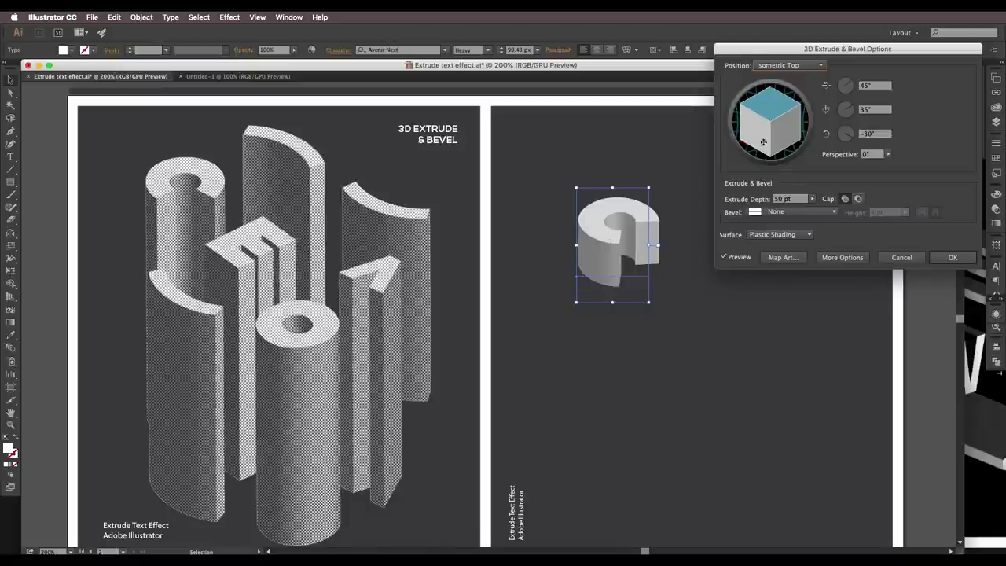
left_click(953, 257)
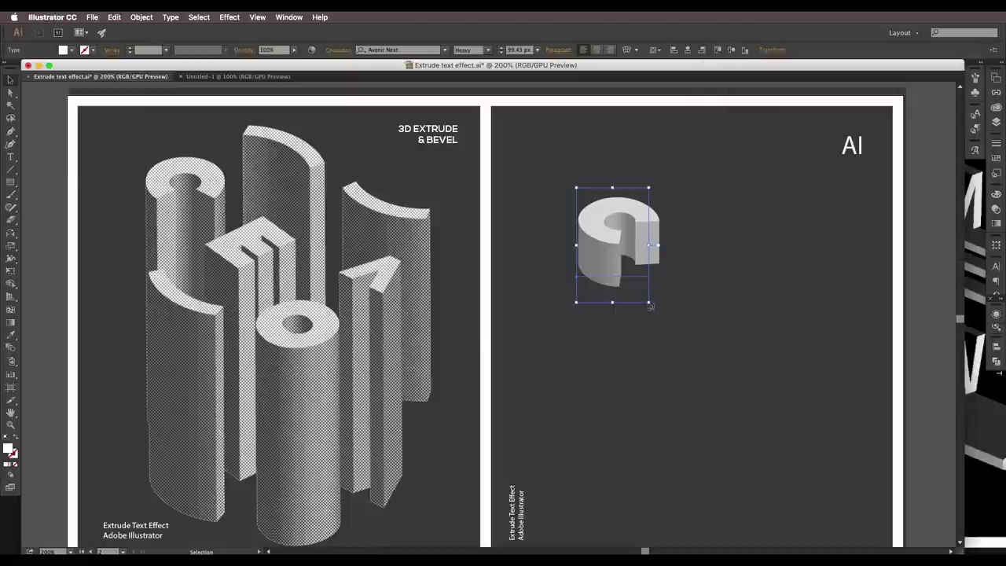
Rotate the extruded C until its opening faces forward like the C on the finished poster, and nudge it slightly up and left.
left_click_drag(651, 306, 554, 290)
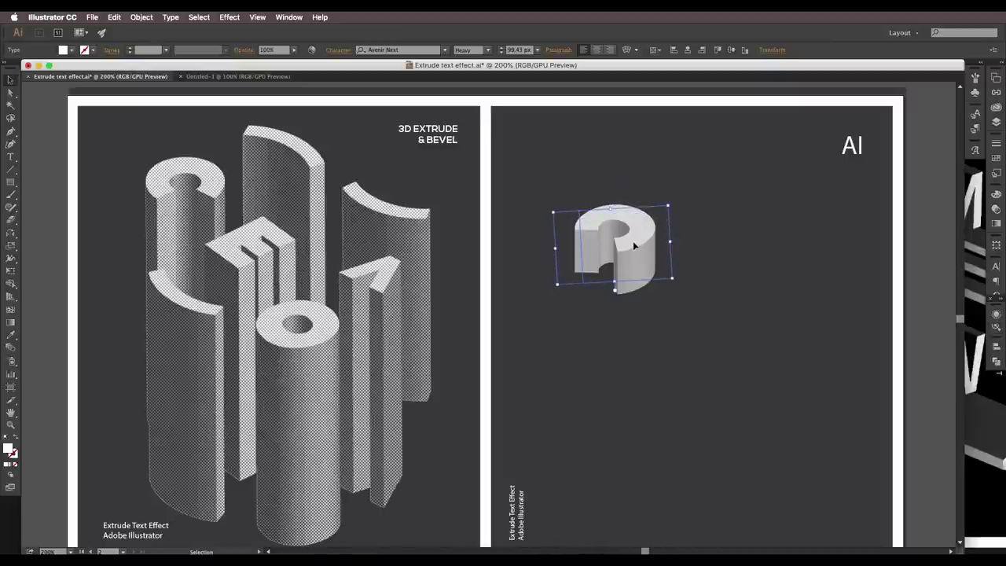
left_click_drag(676, 281, 689, 235)
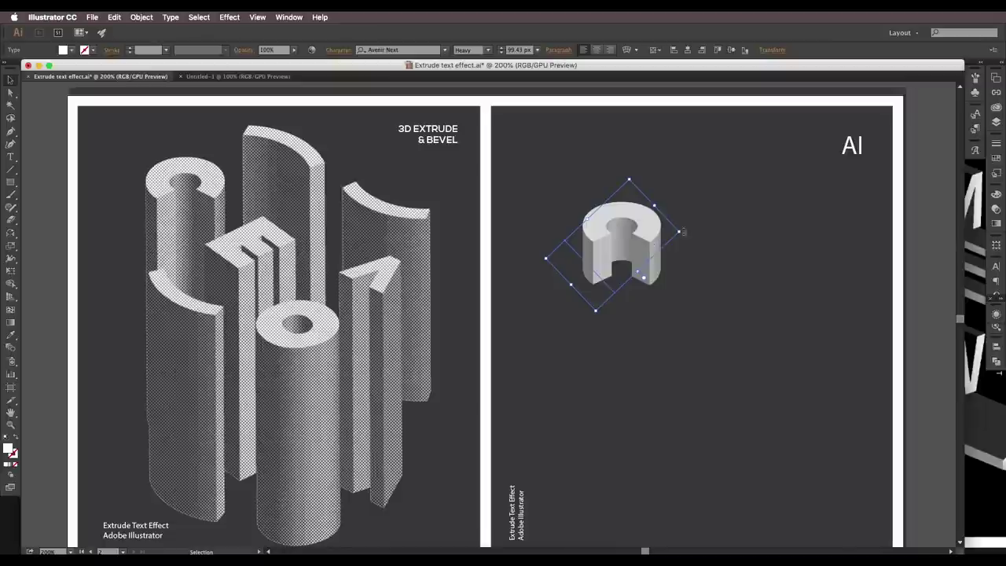
left_click_drag(685, 233, 636, 228)
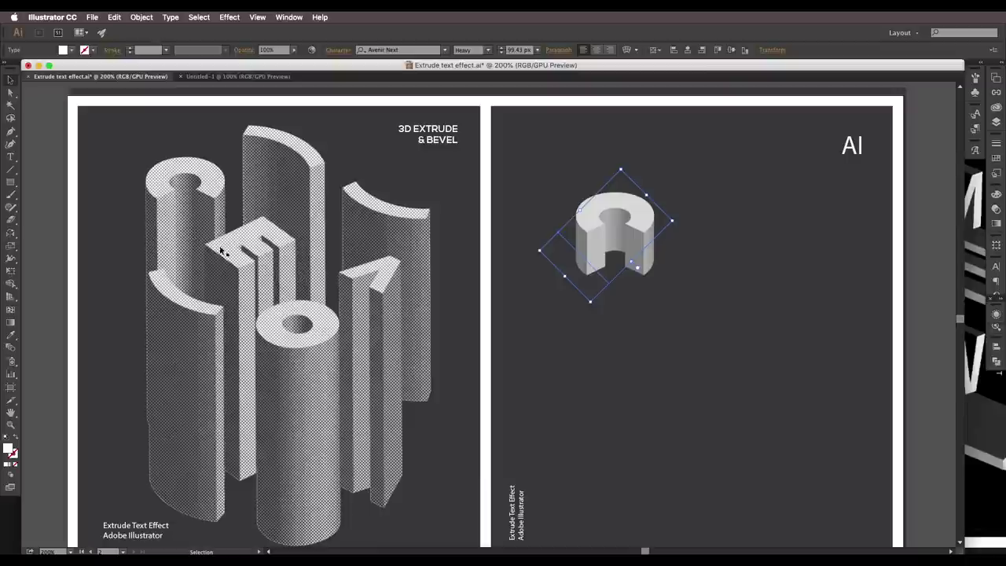
Reopen the C's 3D Extrude & Bevel settings from its appearance, set the extrude depth to 240 pt with preview on, and move the letter down.
left_click(287, 17)
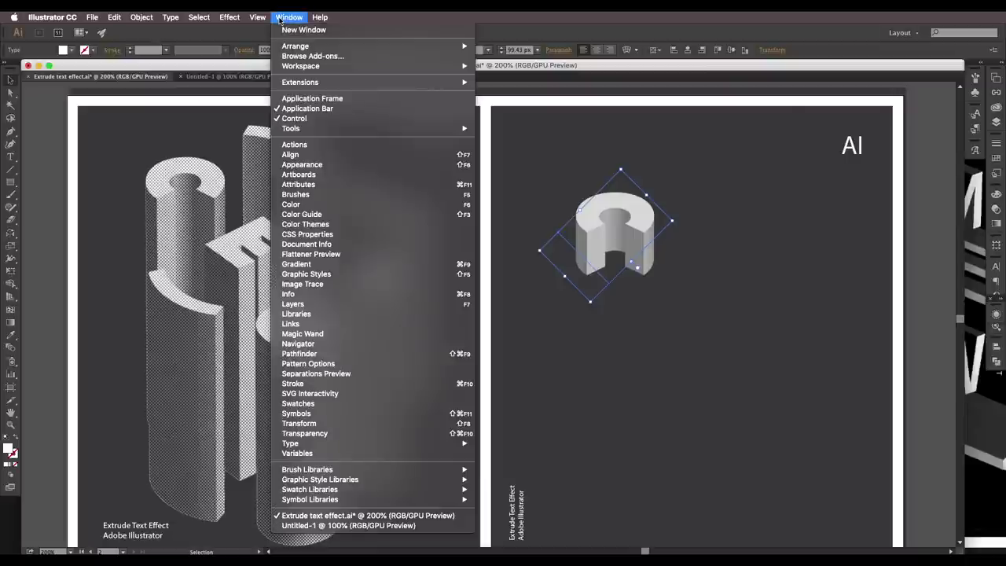
left_click(330, 164)
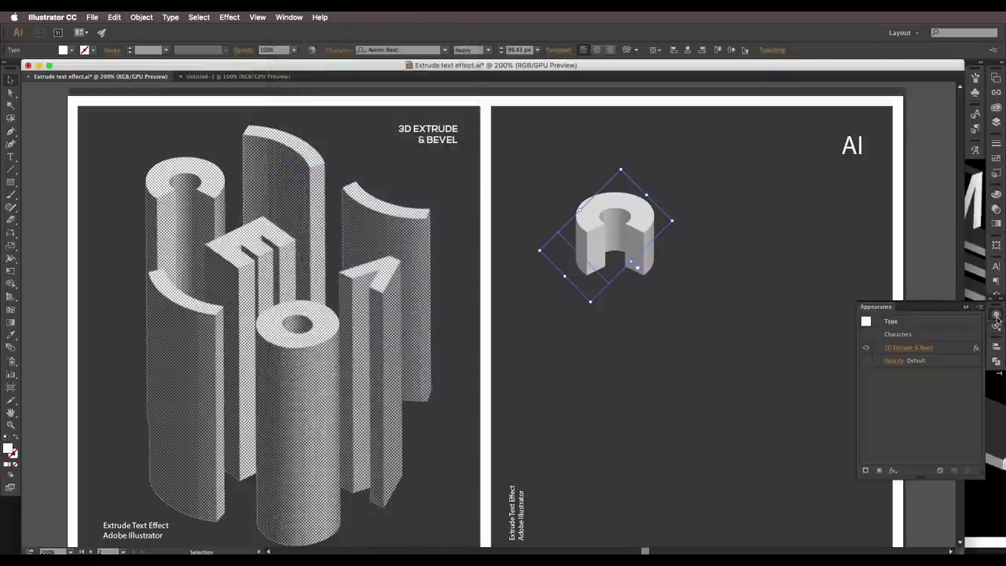
left_click(904, 348)
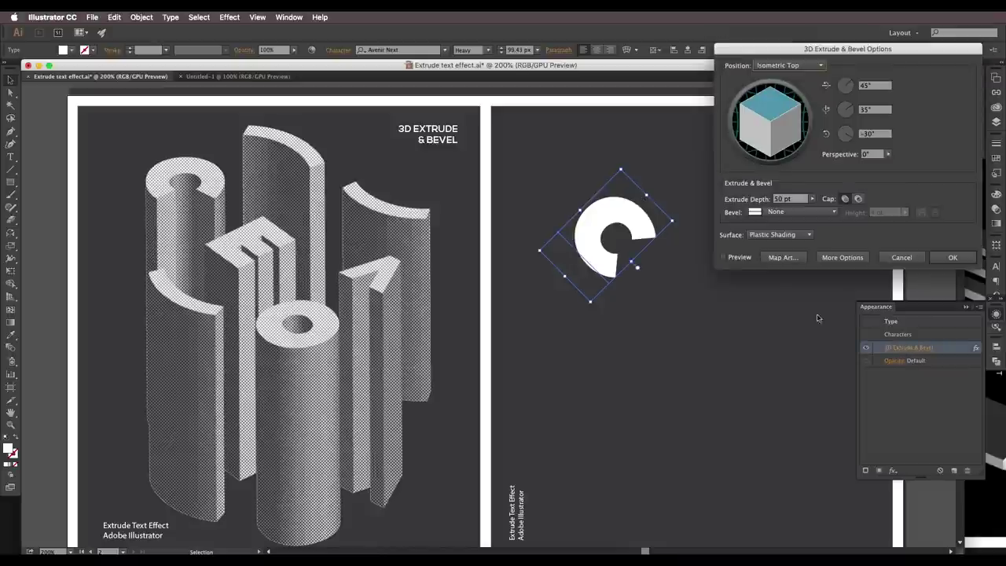
left_click(724, 258)
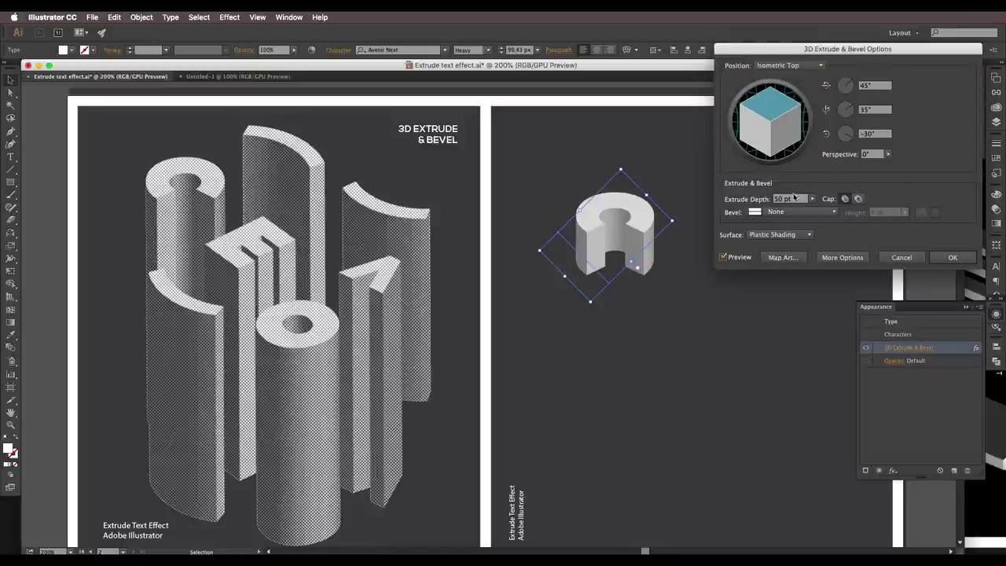
left_click(794, 198)
key("shift+Up")
key("shift+Up")
key("shift+Up")
key("shift+Up")
key("shift+Up")
key("shift+Up")
key("shift+Up")
key("shift+Up")
key("shift+Up")
key("shift+Up")
key("shift+Up")
key("shift+Up")
key("shift+Up")
key("shift+Up")
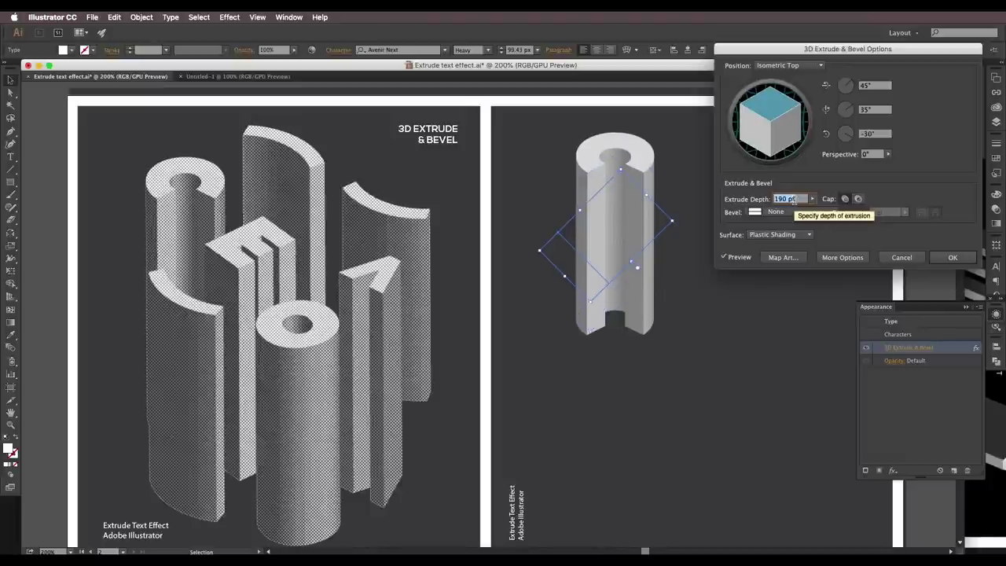
key("shift+Up")
key("shift+Up")
key("shift+Up")
key("shift+Up")
key("shift+Up")
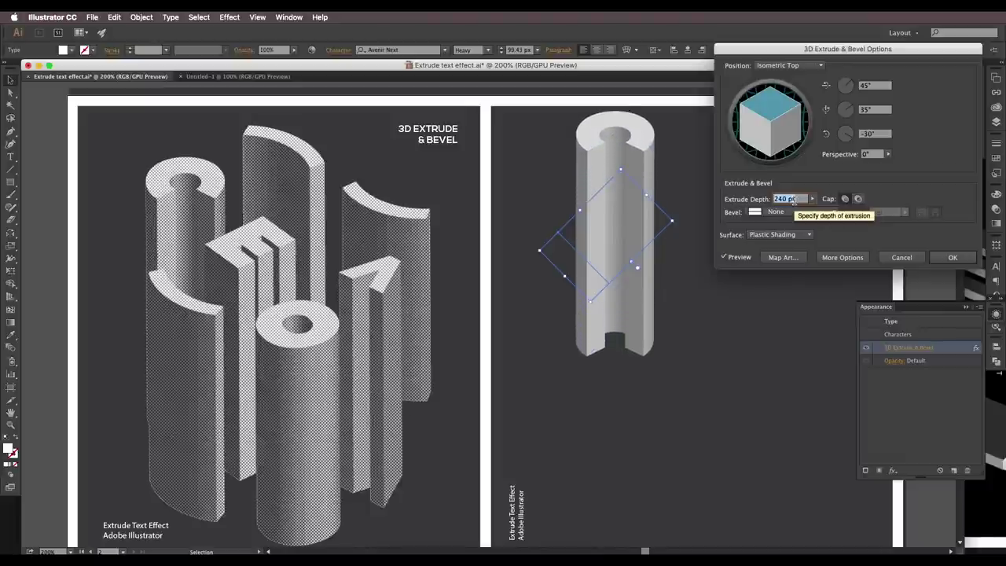
left_click(955, 258)
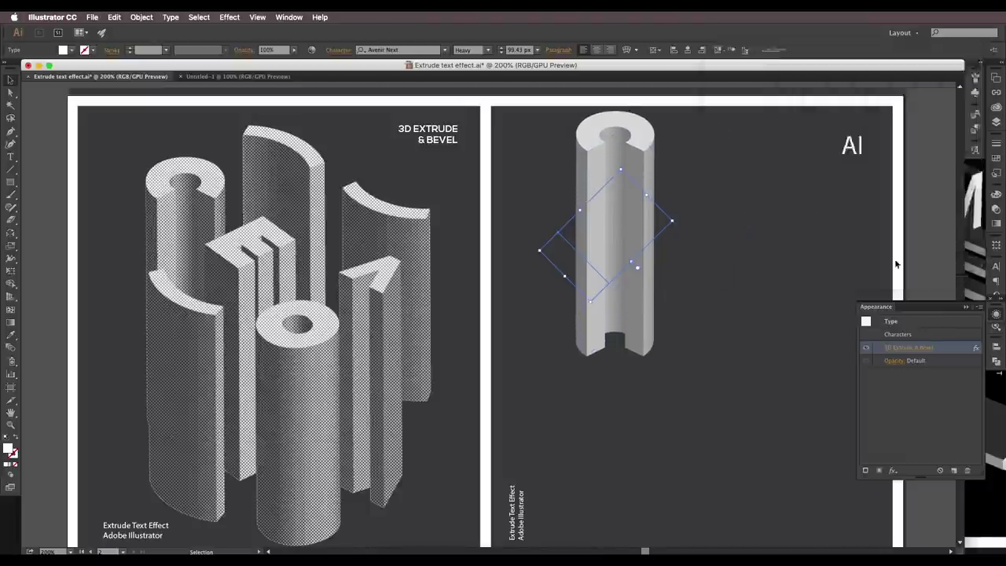
left_click_drag(627, 277, 630, 266)
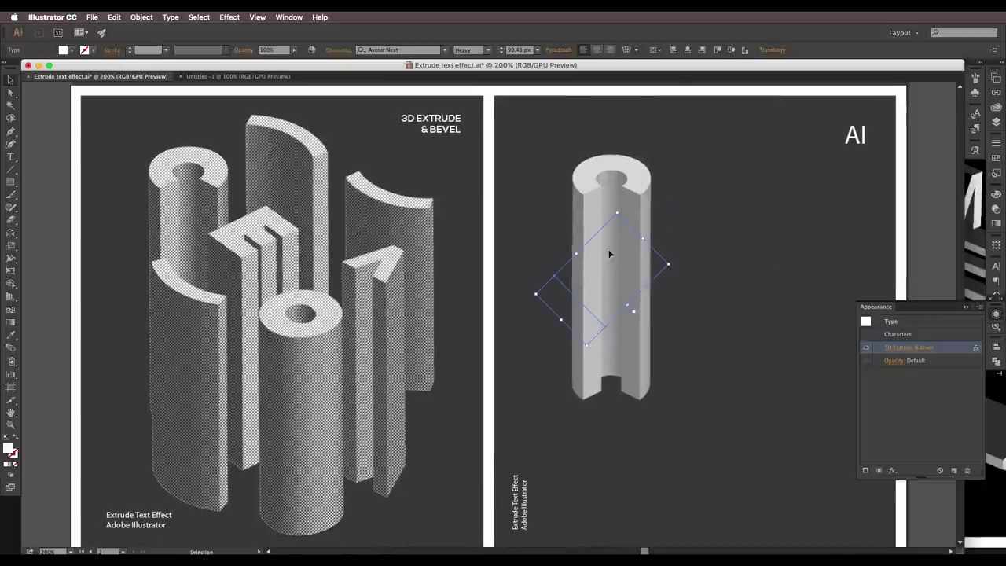
Examine the width and height of the artboard that holds the two posters.
scroll(610, 253, "down", 1)
scroll(611, 256, "up", 1)
scroll(712, 197, "down", 1)
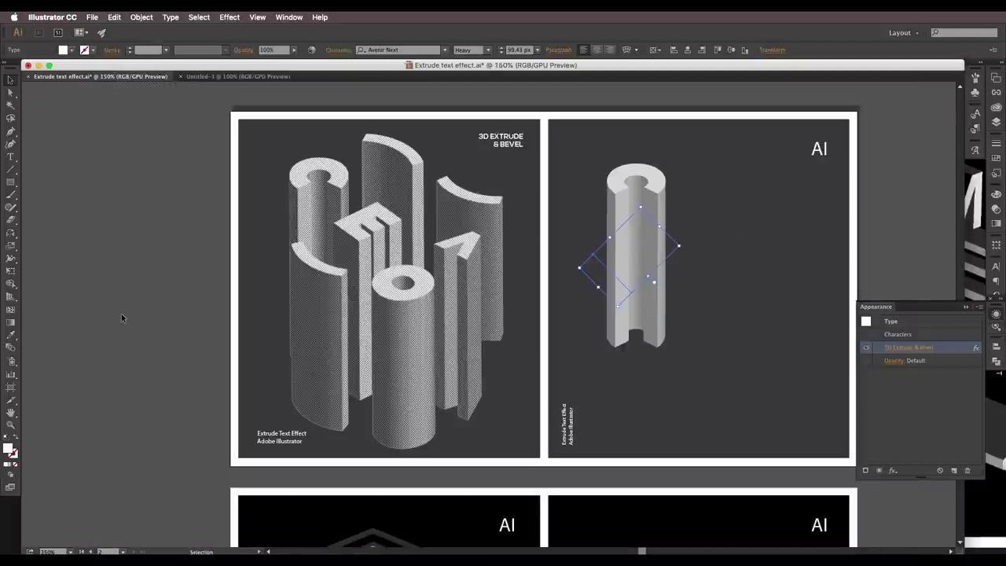
left_click(11, 386)
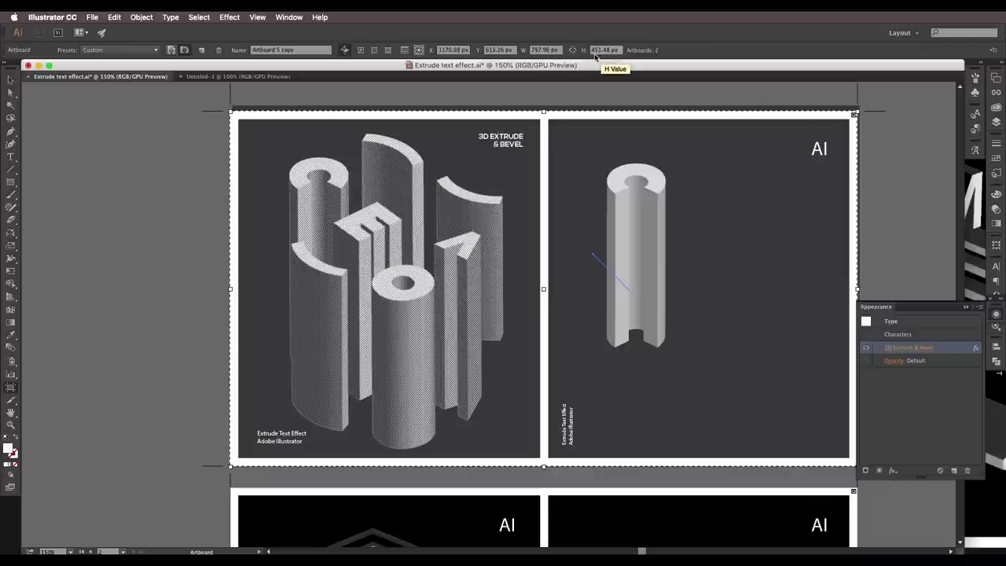
left_click(10, 80)
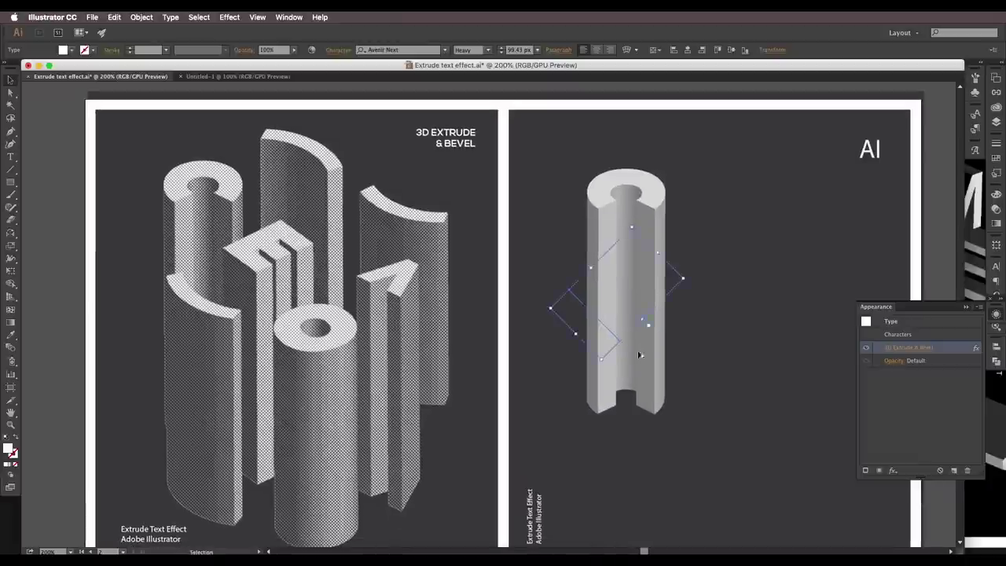
key("super+minus")
key("super+minus")
key("super+minus")
key("super+equal")
key("super+equal")
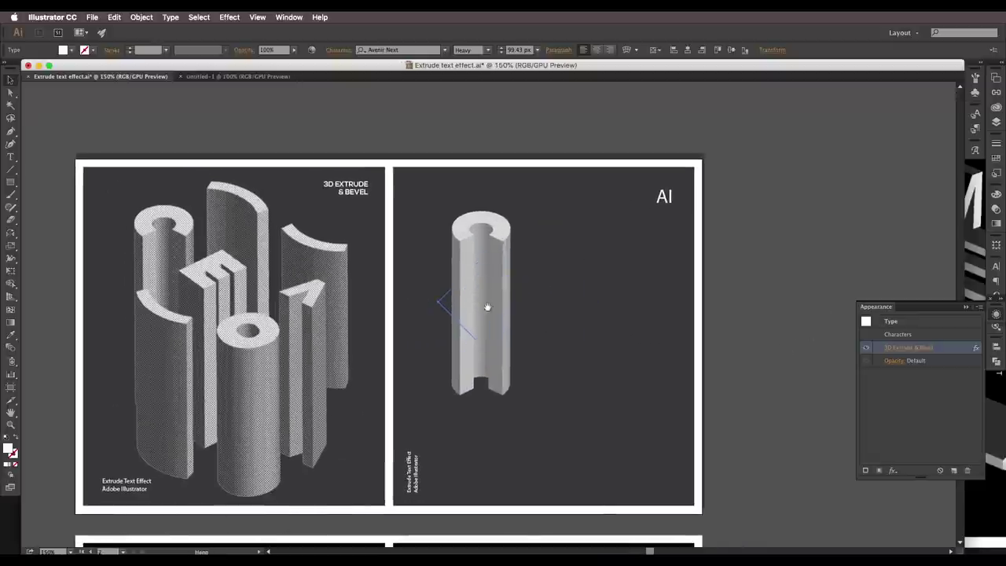
key("super+equal")
key("super+minus")
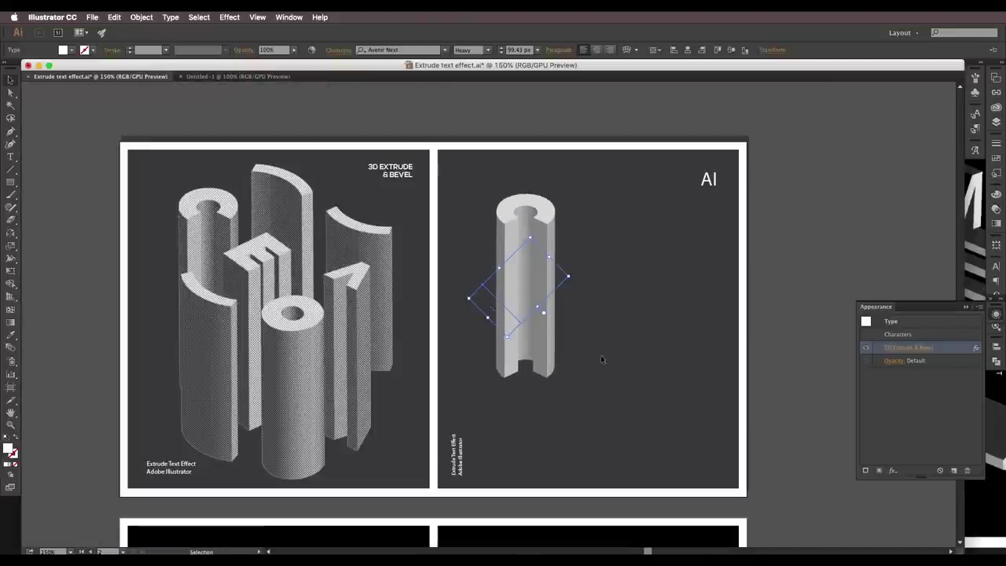
left_click(91, 17)
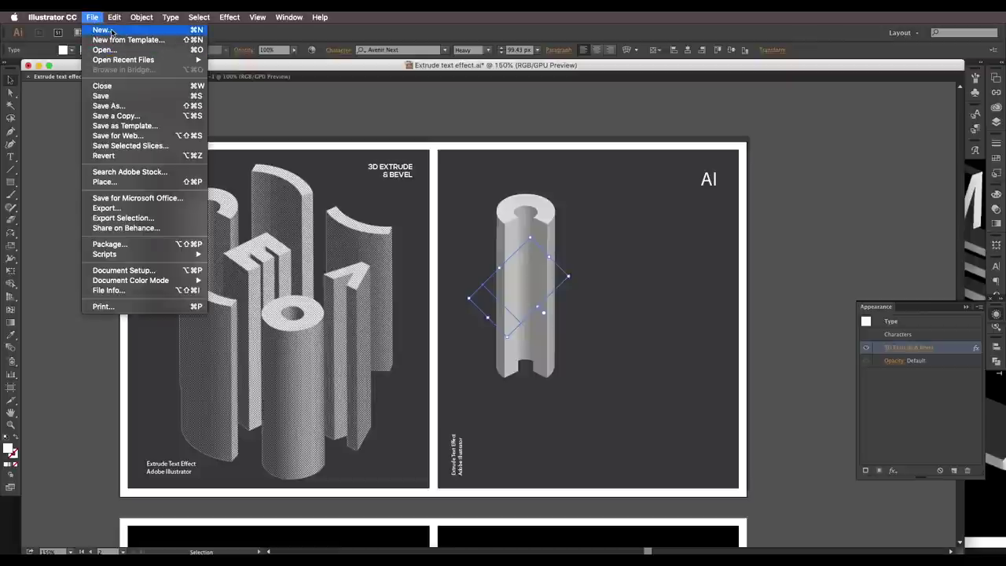
left_click(112, 31)
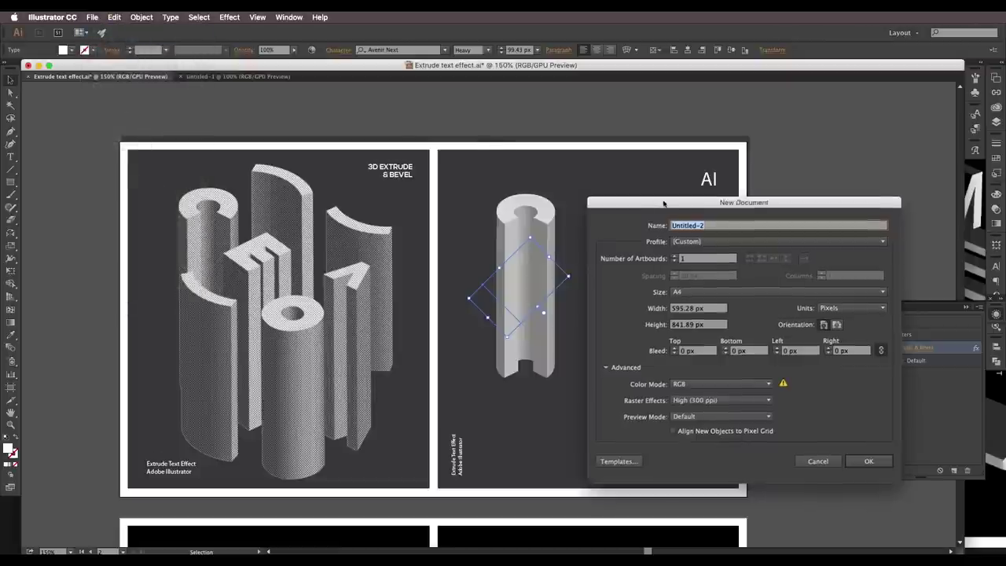
left_click_drag(661, 199, 473, 156)
left_click(479, 266)
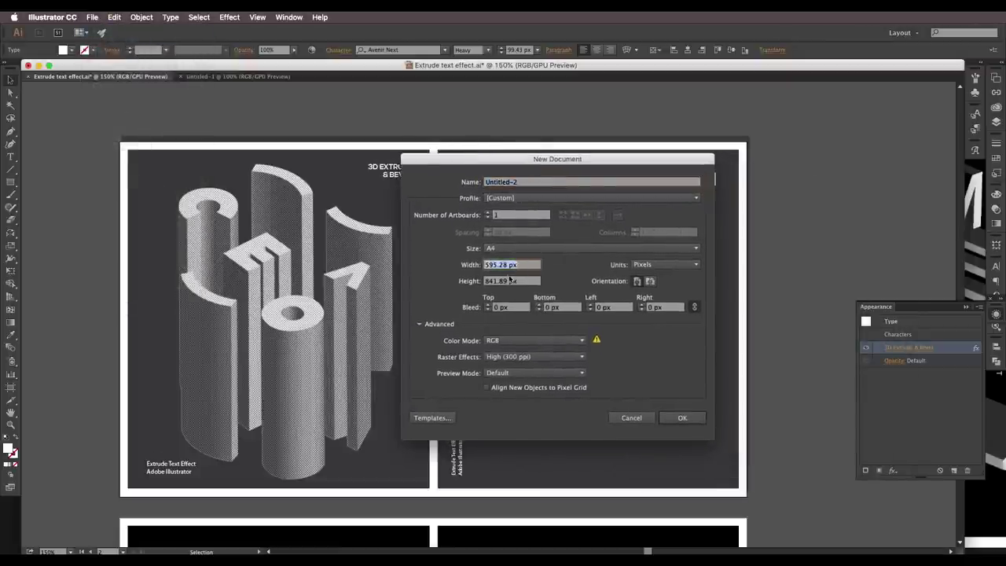
left_click(510, 280)
left_click(487, 264)
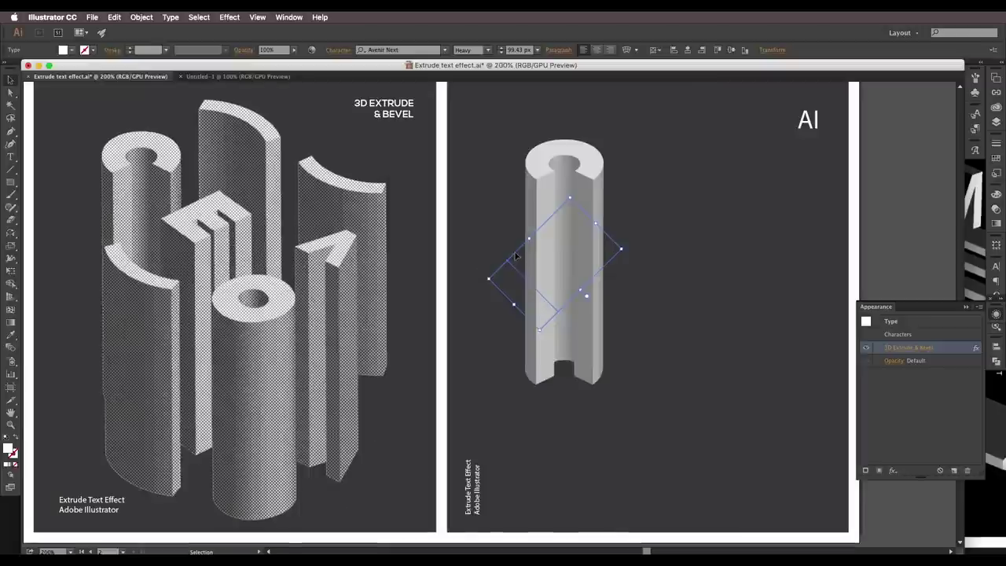
Duplicate the extruded C, change the copy to an E, rotate it like the finished poster's E and place it beside the C.
scroll(535, 269, "down", 1)
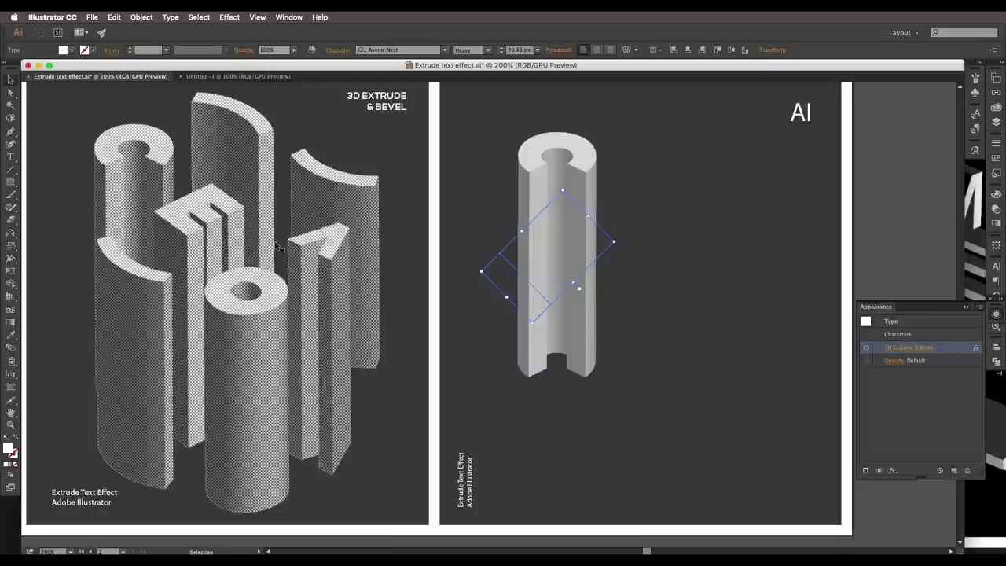
left_click_drag(560, 253, 548, 455, "alt")
double_click(615, 334)
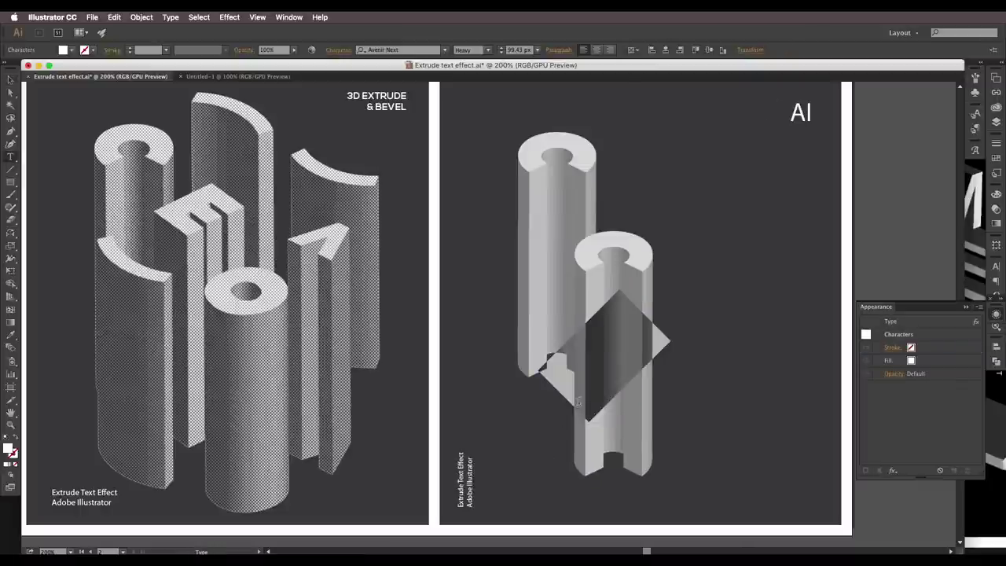
type("E")
key("Escape")
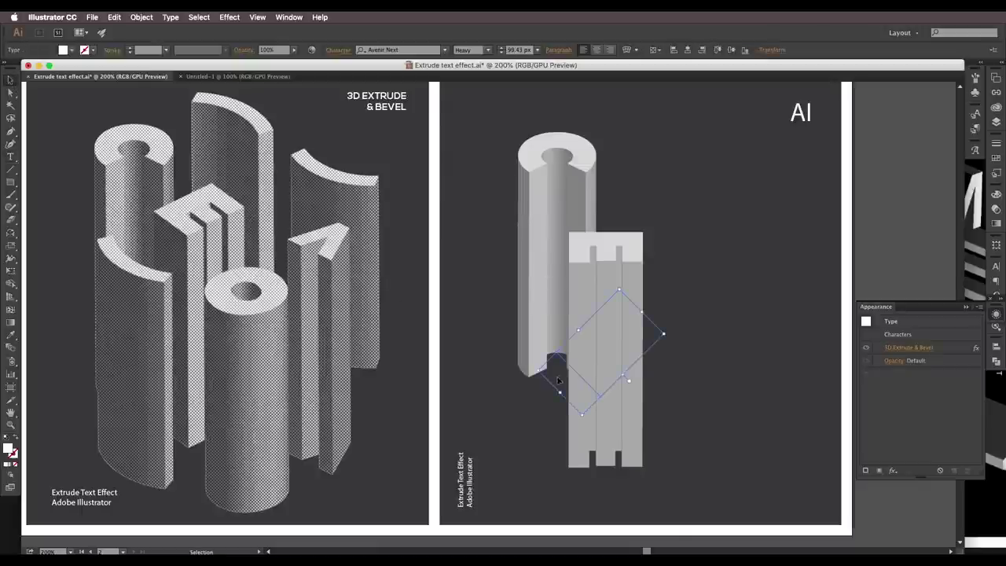
mouse_move(669, 337)
left_mouse_down()
mouse_move(669, 308)
mouse_move(651, 307)
mouse_move(635, 244)
mouse_move(703, 311)
mouse_move(704, 333)
left_mouse_up()
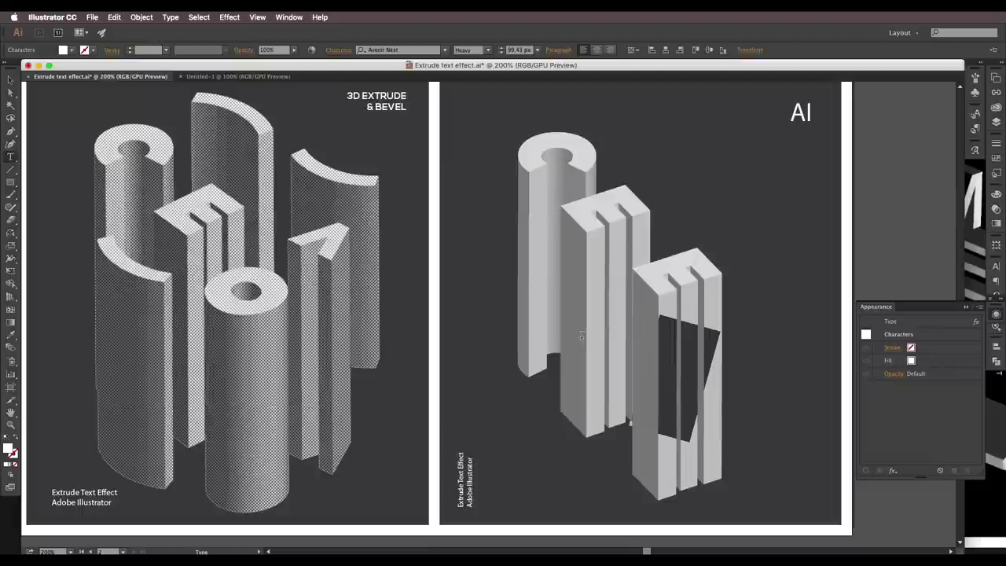
Change the duplicated E to an O, rotate it slightly and move it in close to the E's front side.
type("O")
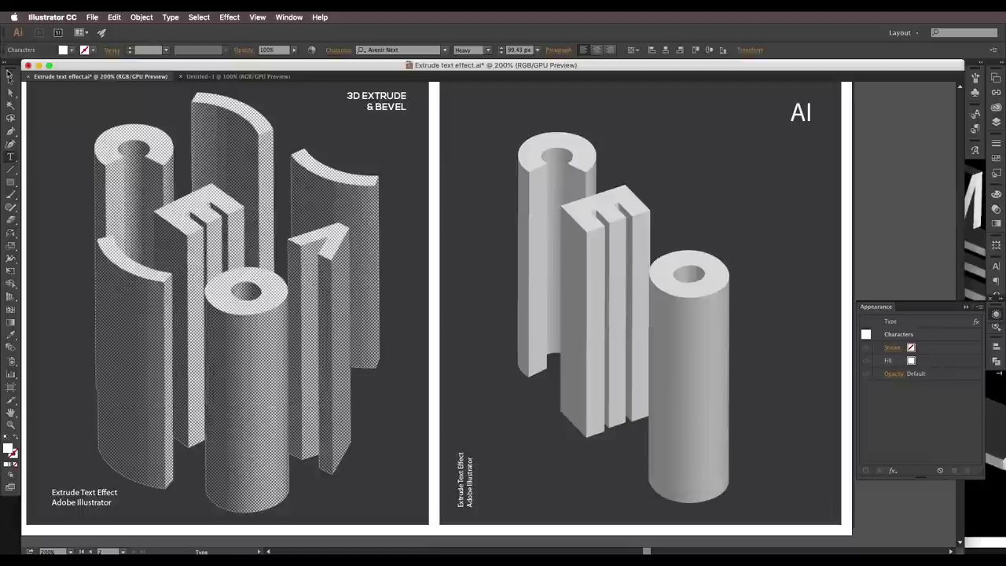
key("Escape")
left_click_drag(750, 338, 749, 429)
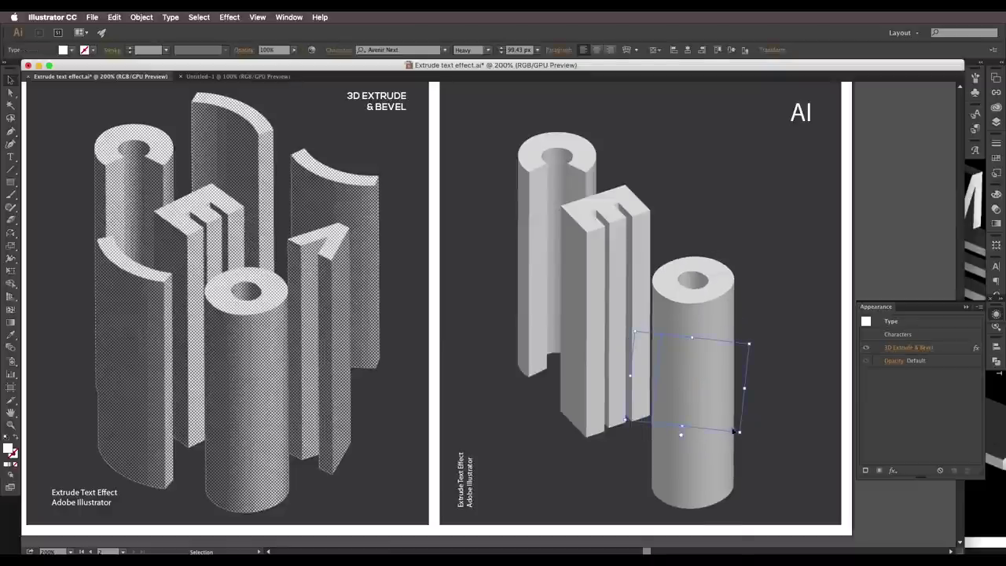
left_click_drag(695, 352, 676, 339)
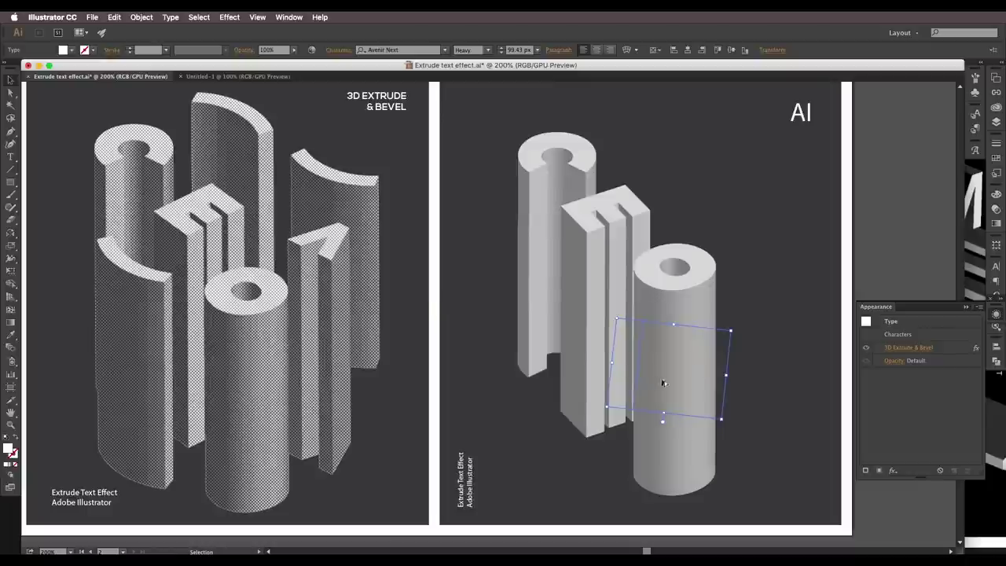
Duplicate the extruded O, change the copy to an A and place it on the O's right side.
left_click_drag(662, 382, 739, 280)
double_click(745, 252)
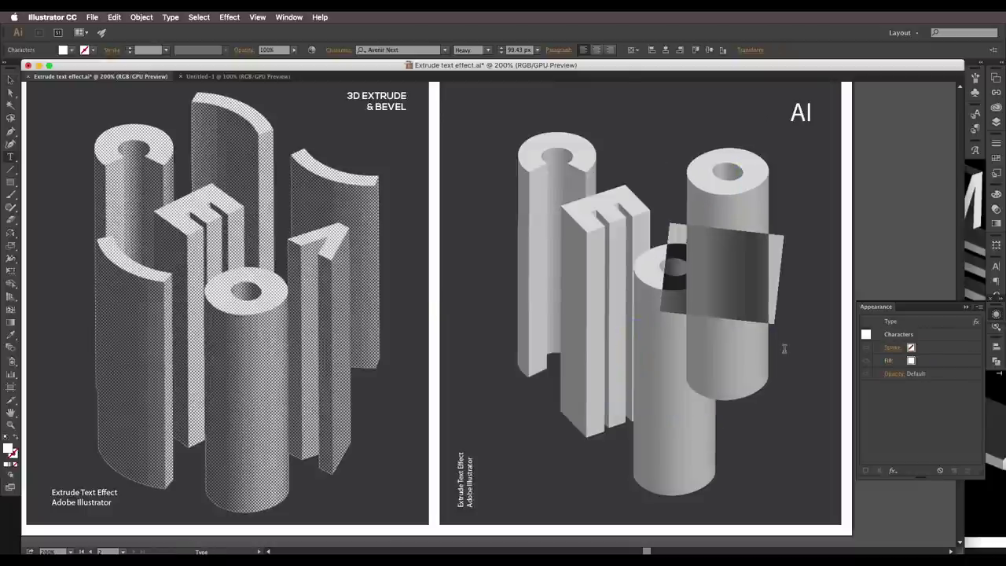
type("A")
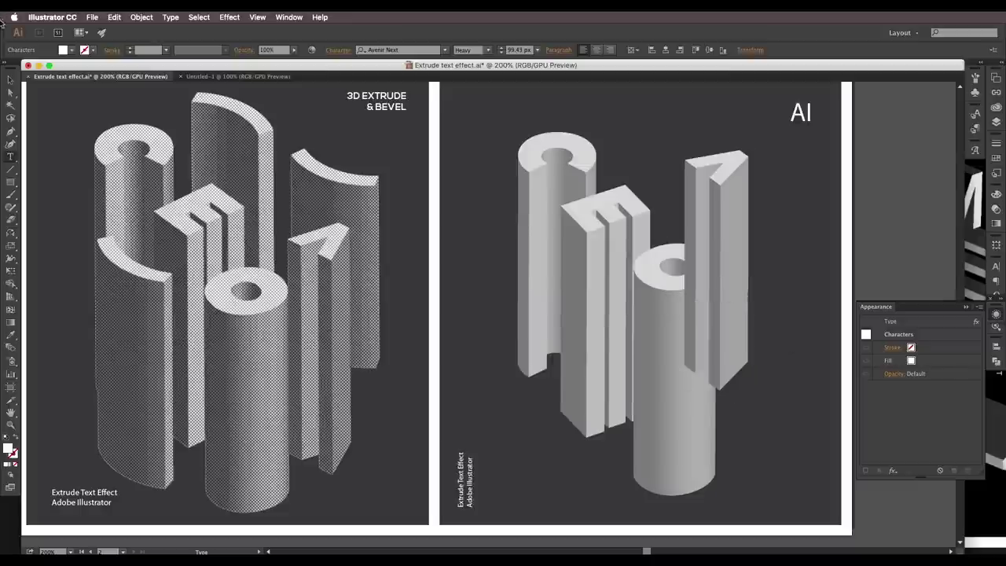
left_click(10, 79)
Duplicate the A in front of the C and change the copy to a parenthesis like the front curve on the finished poster.
left_click_drag(731, 252, 519, 313)
double_click(519, 314)
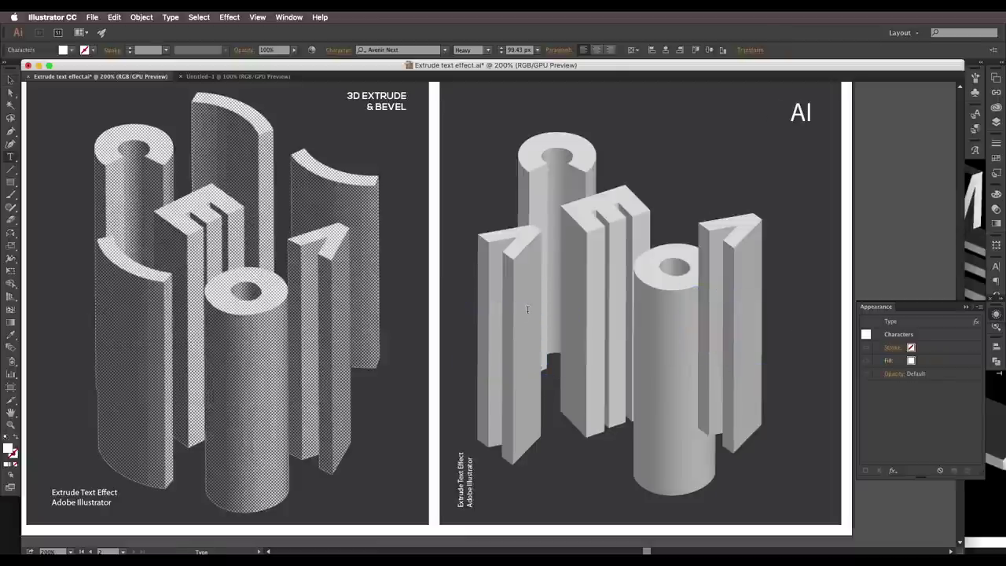
type("C")
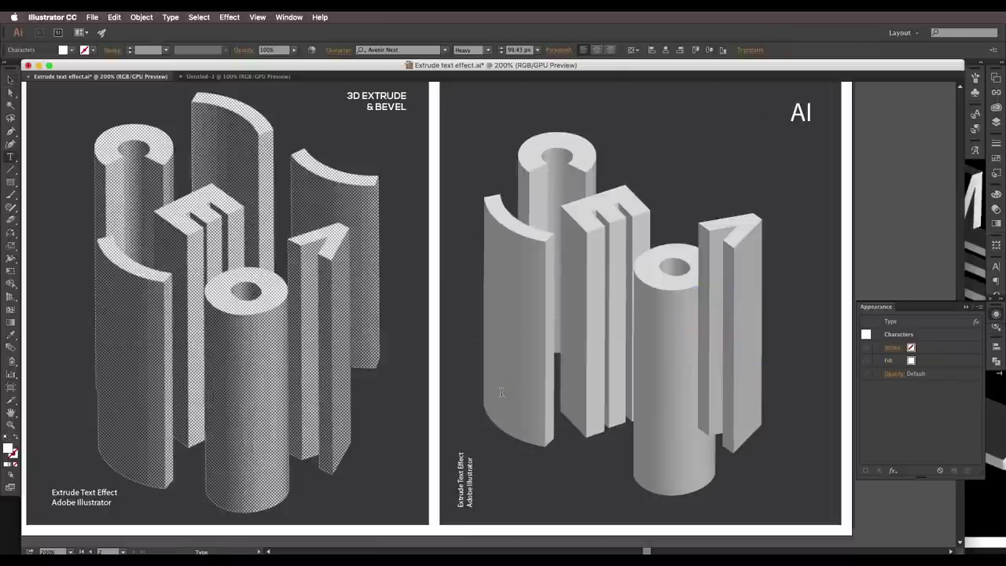
key("Escape")
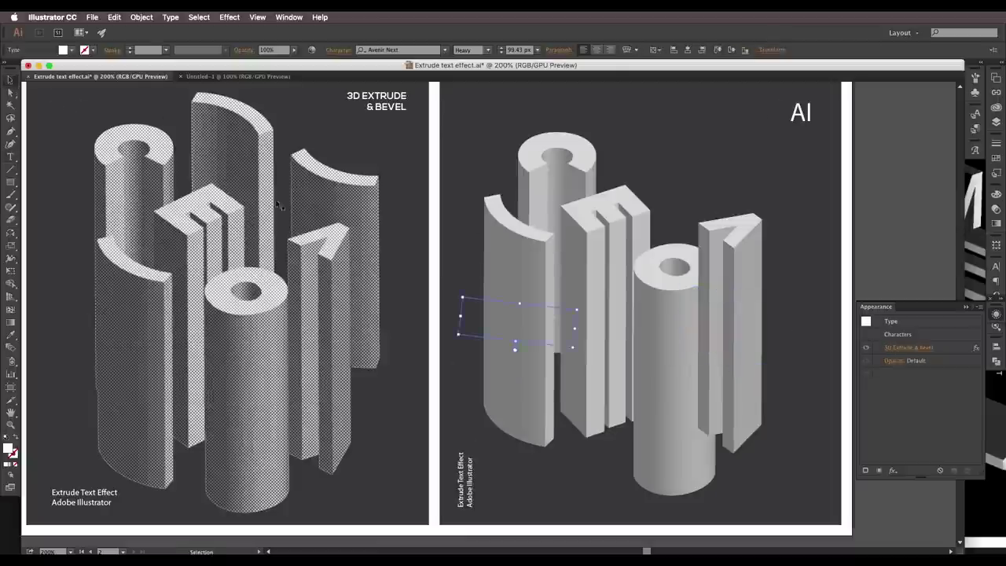
Duplicate the parenthesis above the A and again above the E, rotating each copy to match the back curves on the finished poster.
left_click_drag(496, 313, 740, 231)
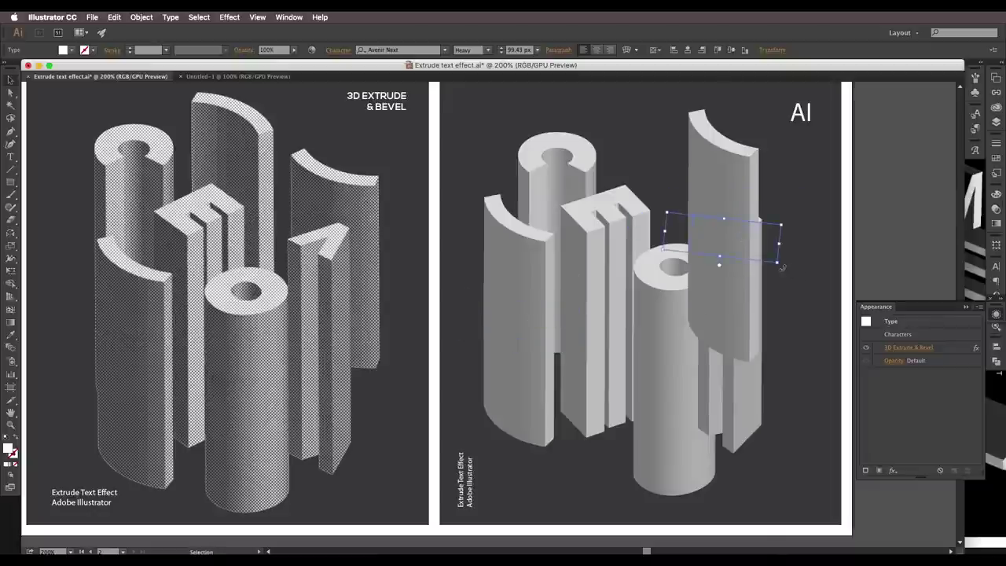
left_click_drag(783, 269, 793, 258)
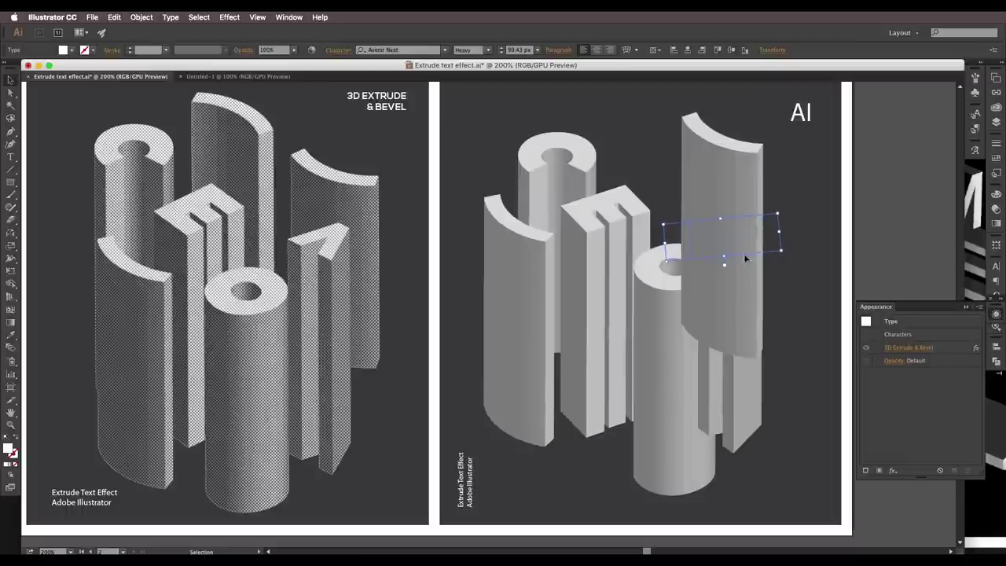
left_click_drag(699, 181, 615, 159)
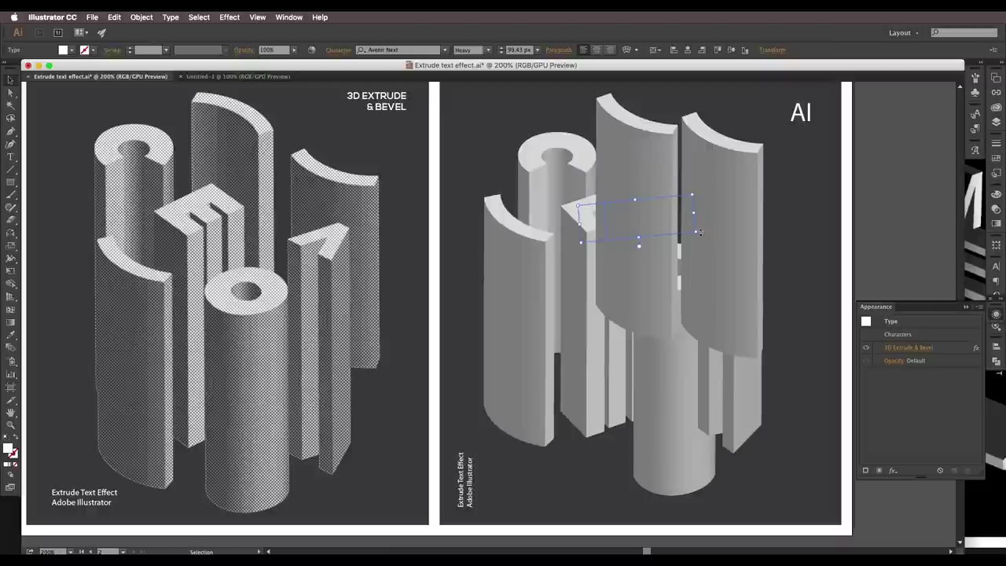
left_click_drag(699, 232, 596, 183)
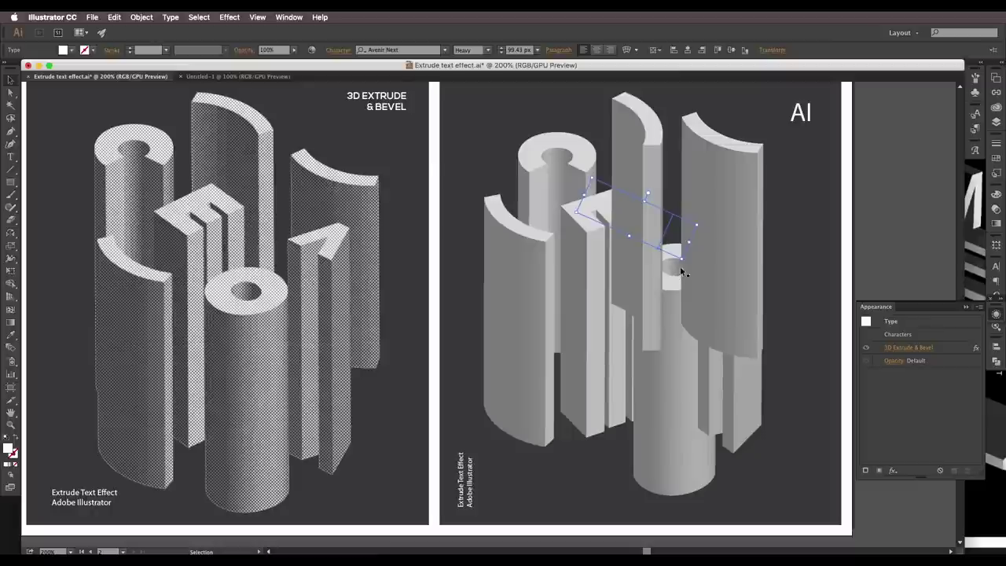
left_click_drag(681, 263, 700, 245)
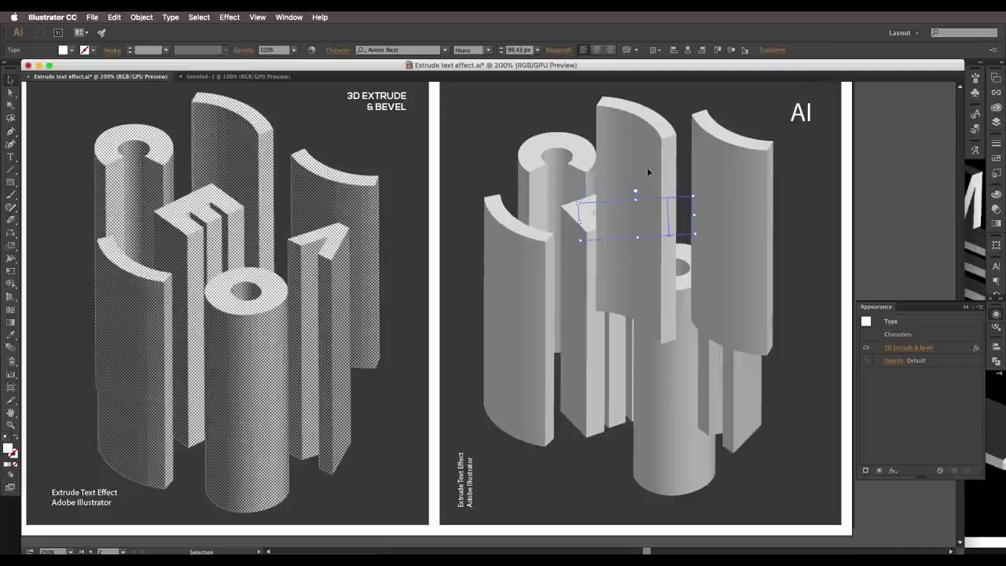
mouse_move(647, 167)
left_mouse_down()
mouse_move(652, 158)
mouse_move(661, 177)
mouse_move(656, 164)
left_mouse_up()
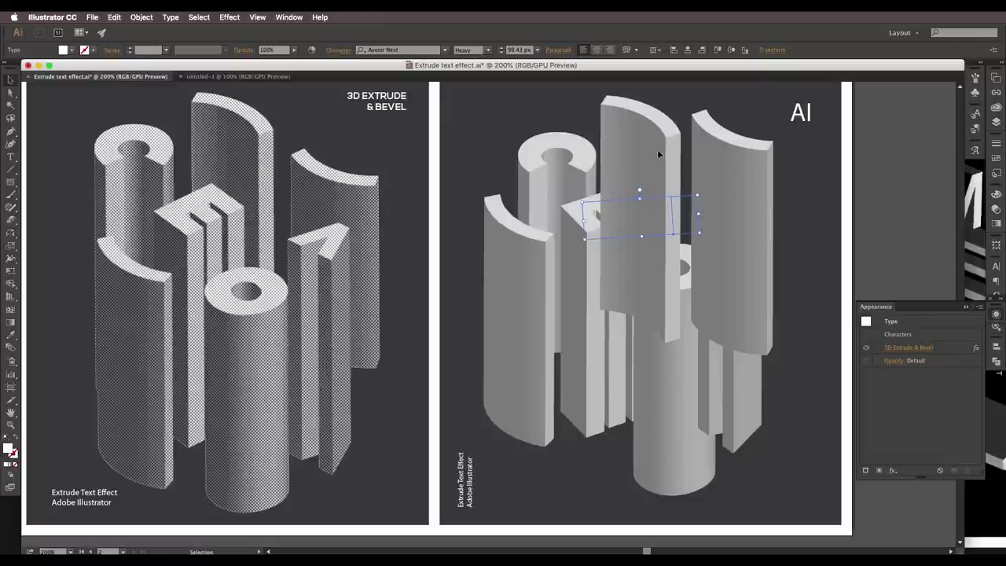
Send the two back parentheses behind all the other extruded letters.
left_click(732, 193, "shift")
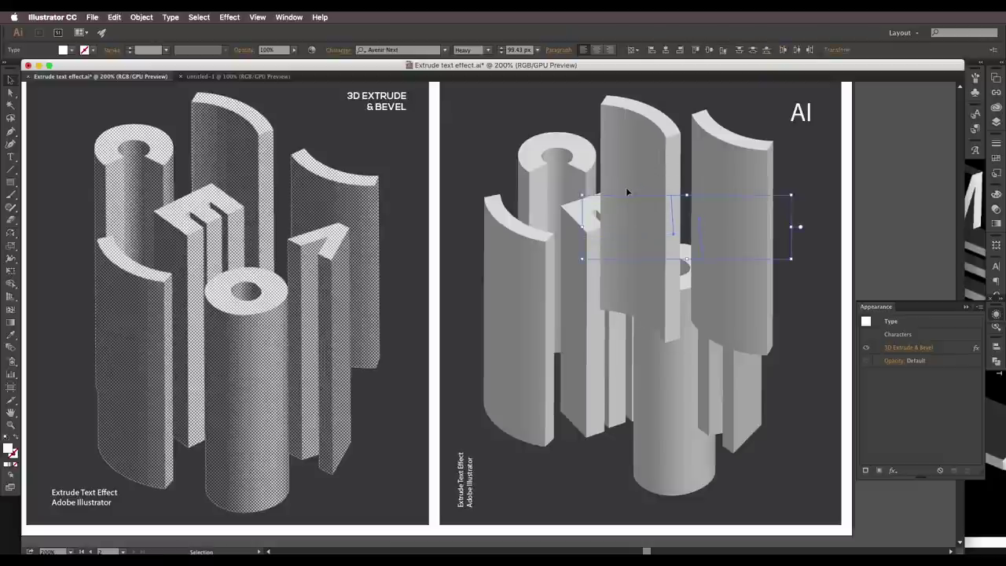
key("a")
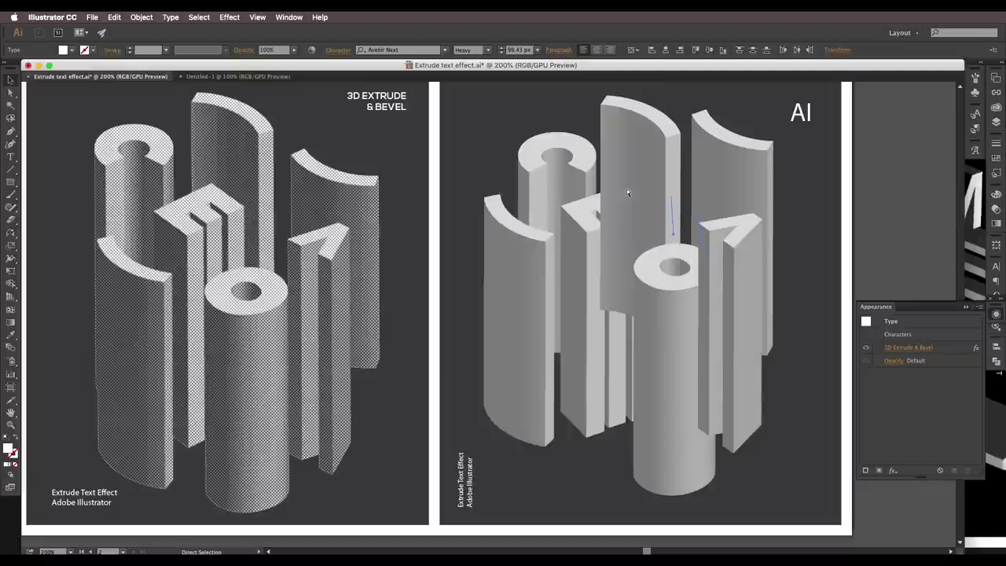
key("v")
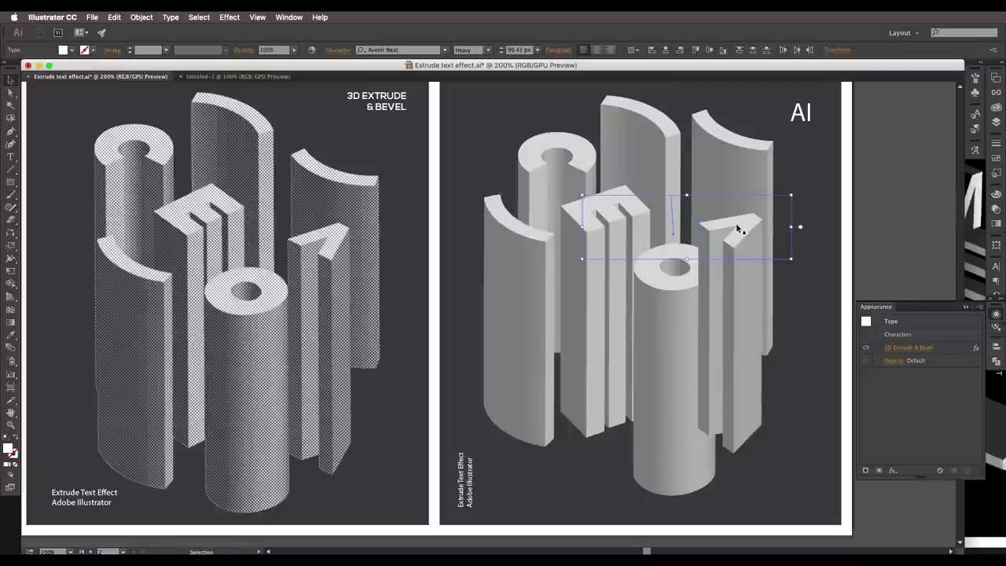
Move the A backward in the stacking order so it sits behind the O but in front of the back parenthesis.
left_click(731, 313)
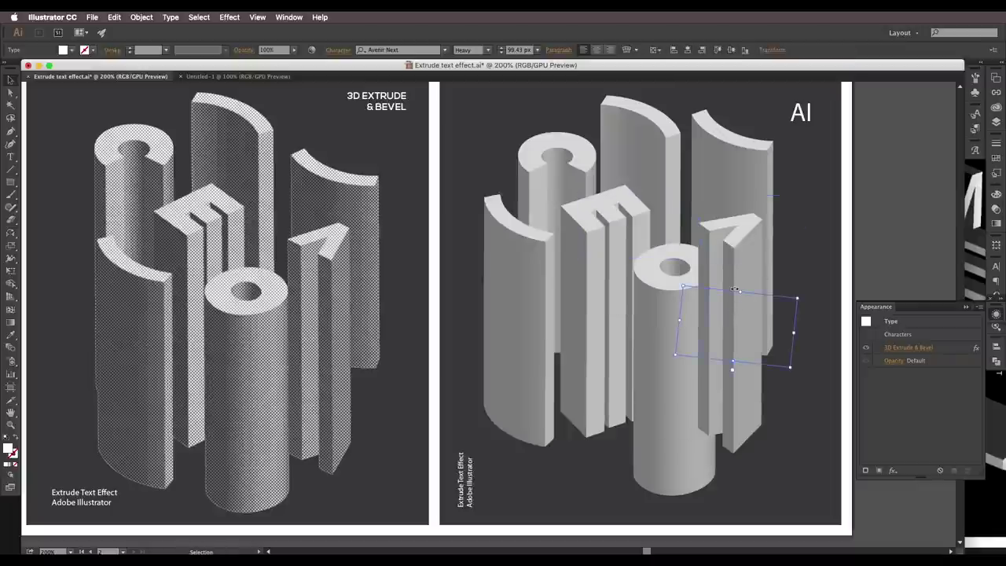
key("a")
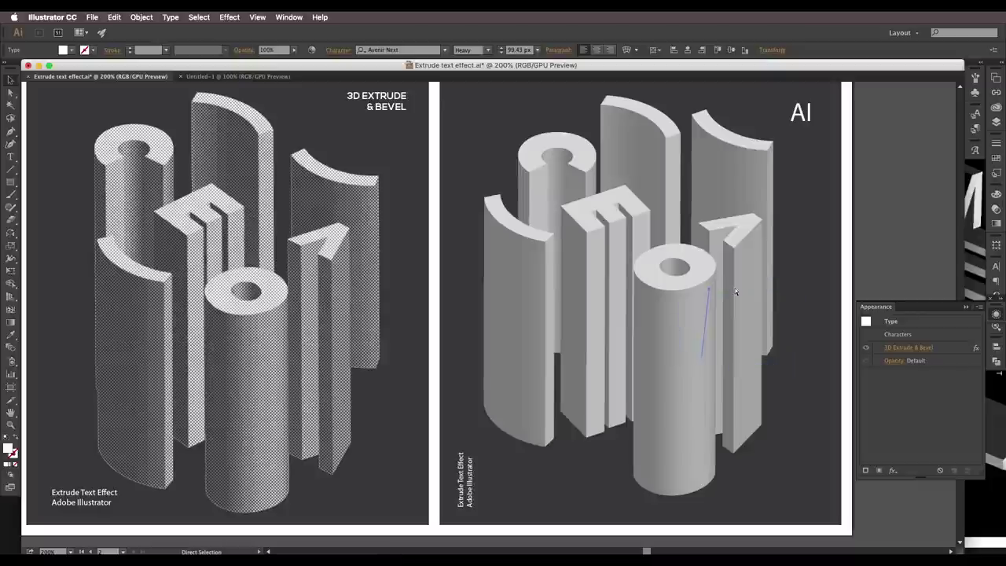
key("super+[")
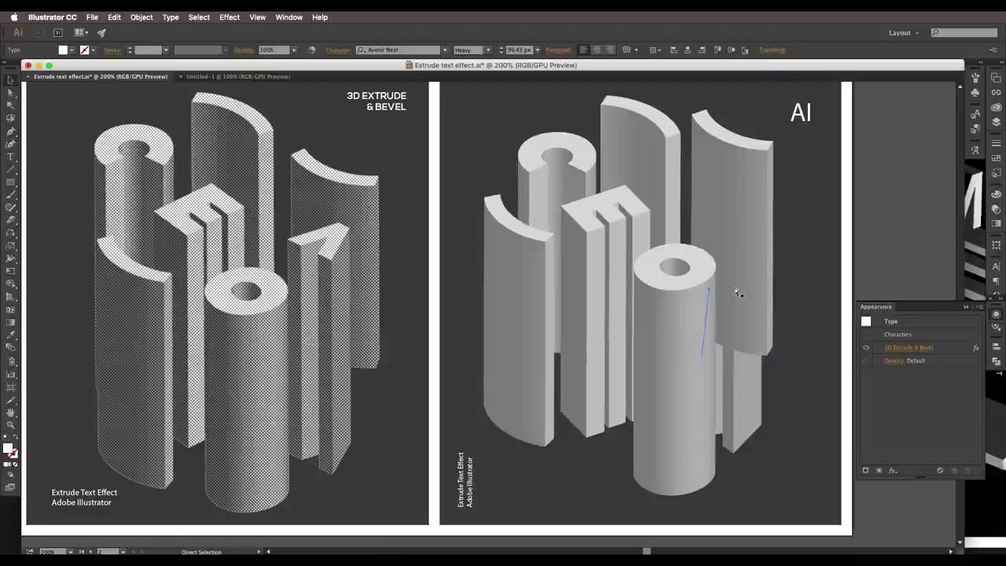
key("super+z")
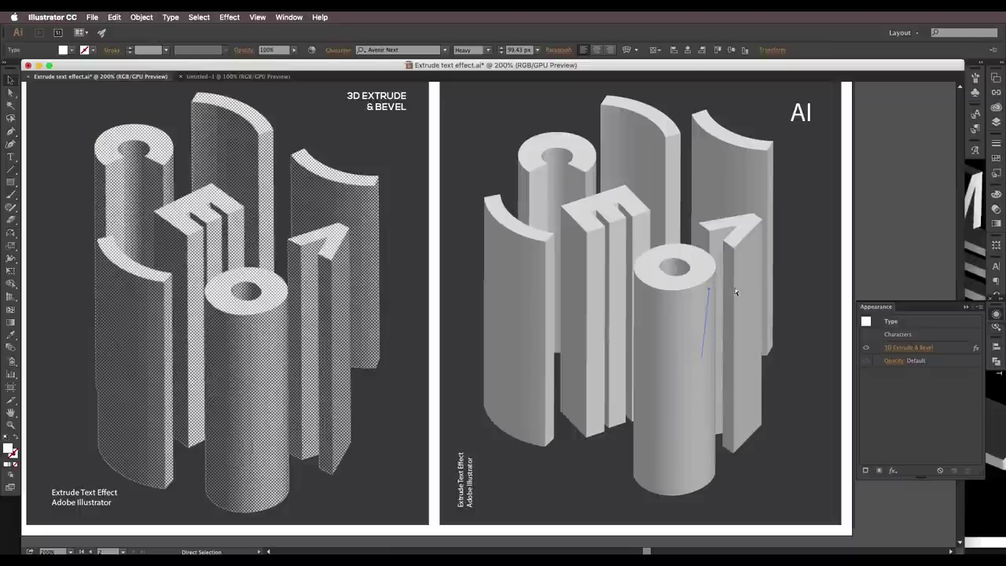
key("v")
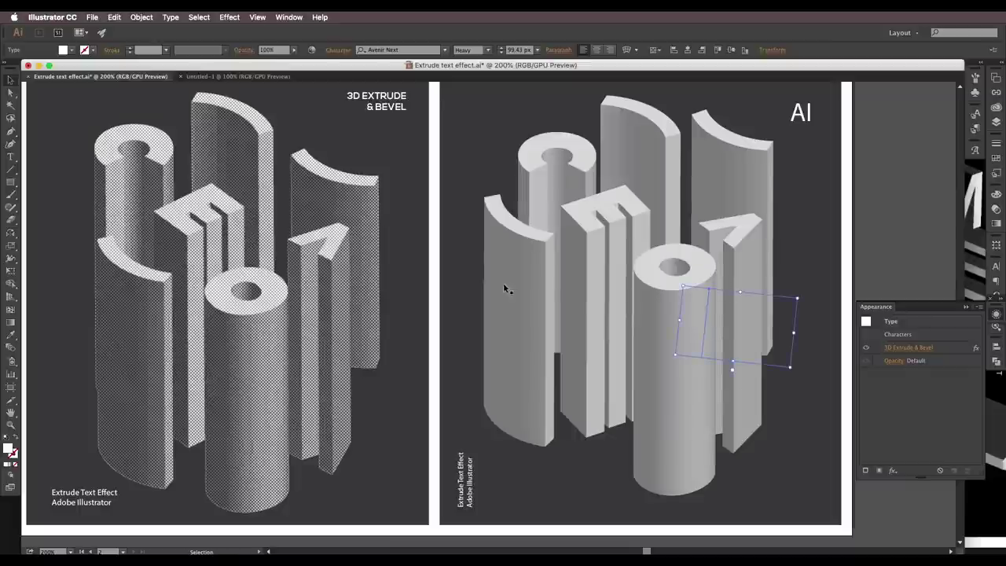
Move the front parenthesis inward toward the C and nudge the E slightly to the right.
left_click(504, 289)
mouse_move(532, 307)
left_mouse_down()
mouse_move(552, 335)
mouse_move(549, 308)
left_mouse_up()
left_click_drag(602, 243, 614, 241)
key("super+minus")
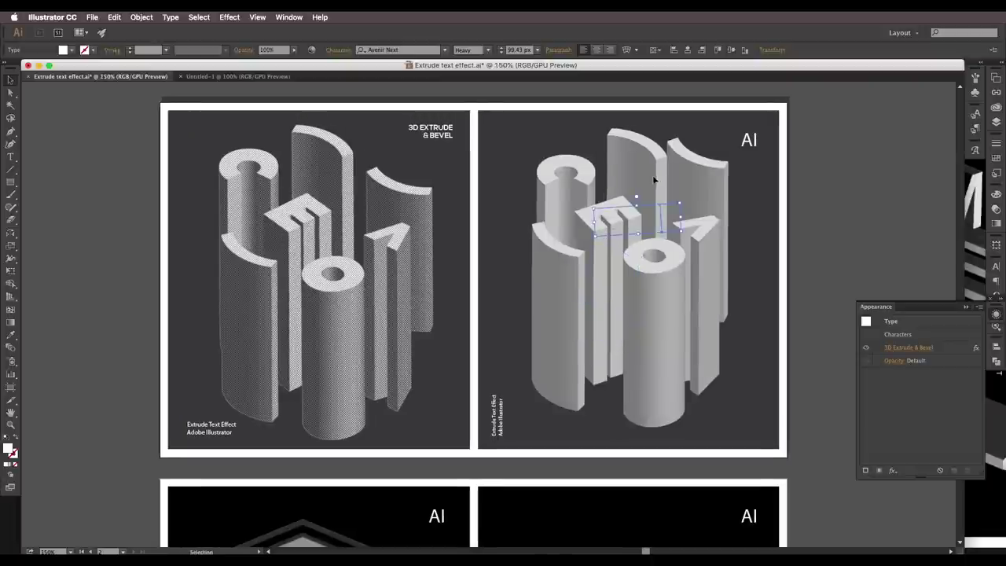
Move the parenthesis behind the A outward and down, and nudge the O, the A and the C to refine the spacing.
left_click_drag(653, 180, 713, 209)
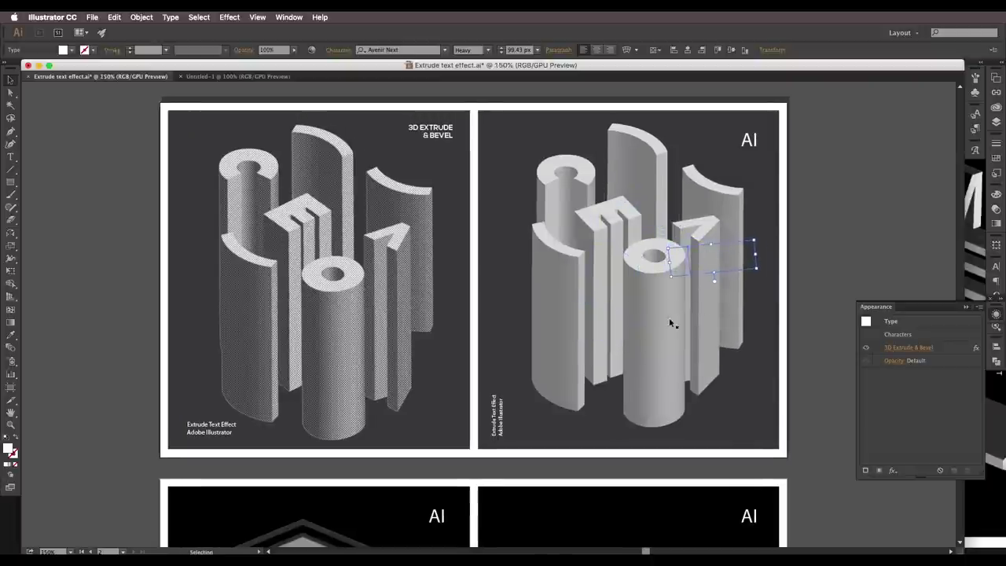
left_click_drag(655, 316, 647, 319)
left_click_drag(693, 276, 695, 276)
left_click_drag(586, 184, 587, 180)
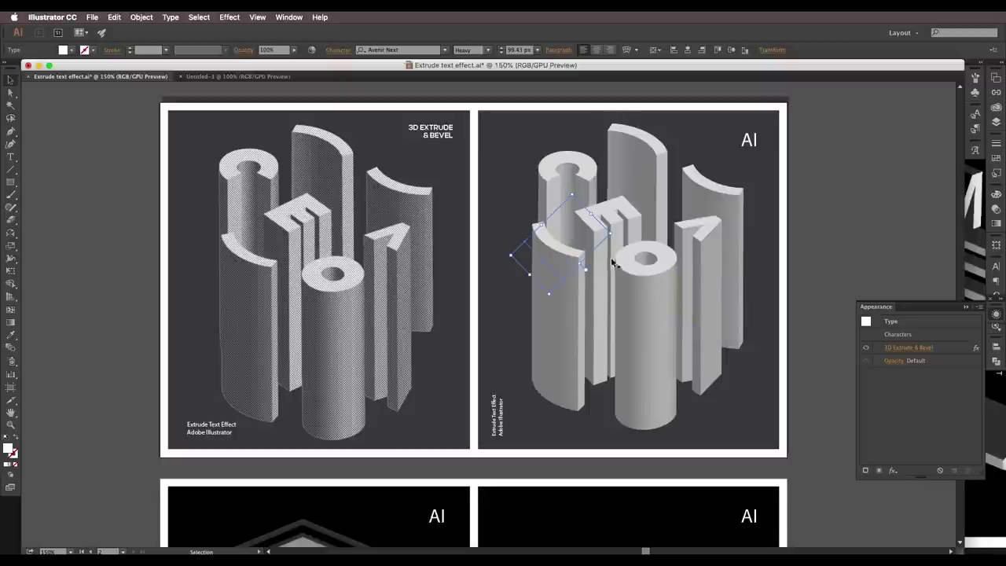
Reduce the extrude depth of the parenthesis behind the A to 210 pt and move it up slightly.
scroll(610, 260, "up", 1)
scroll(610, 262, "down", 2)
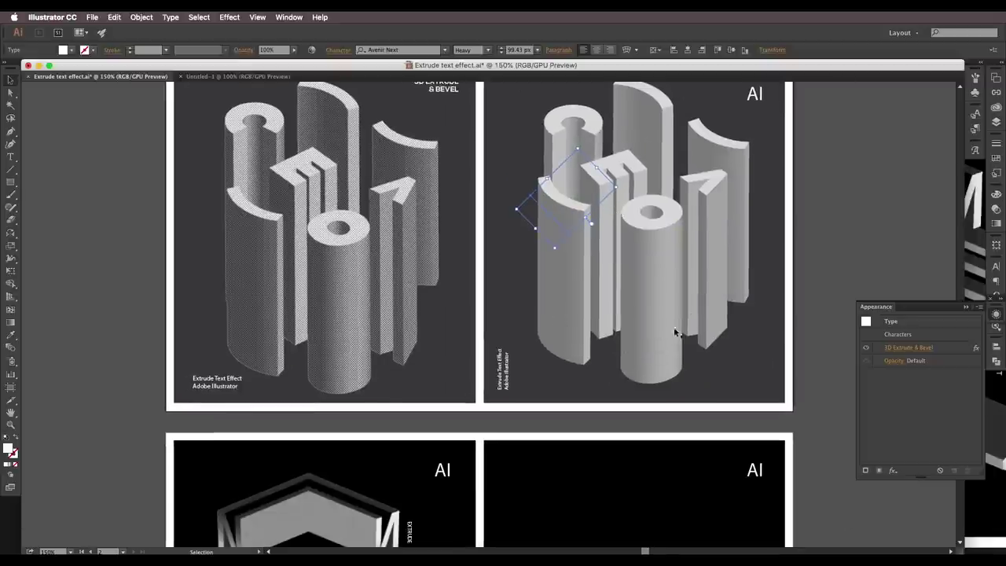
left_click(743, 189)
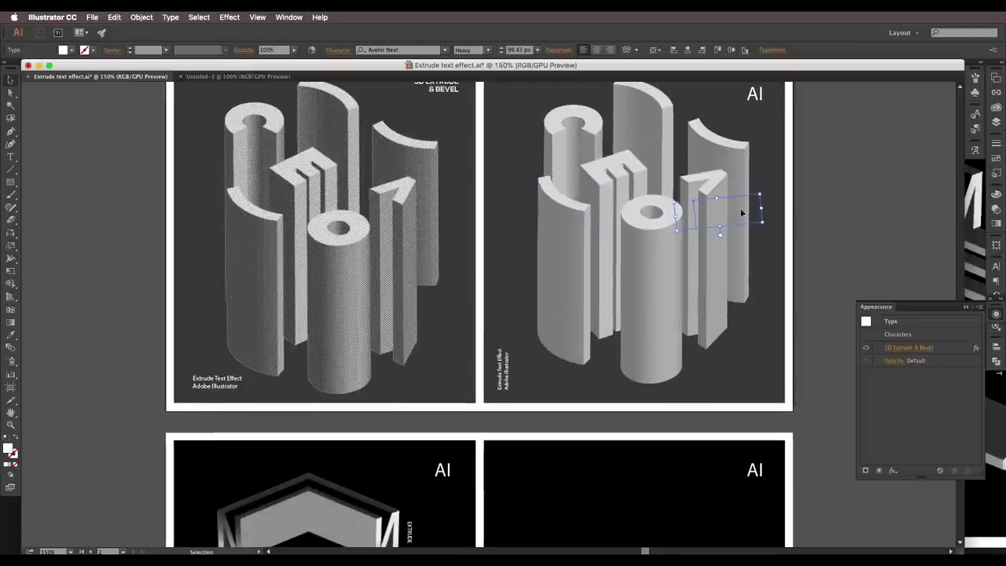
left_click(904, 348)
left_click(740, 258)
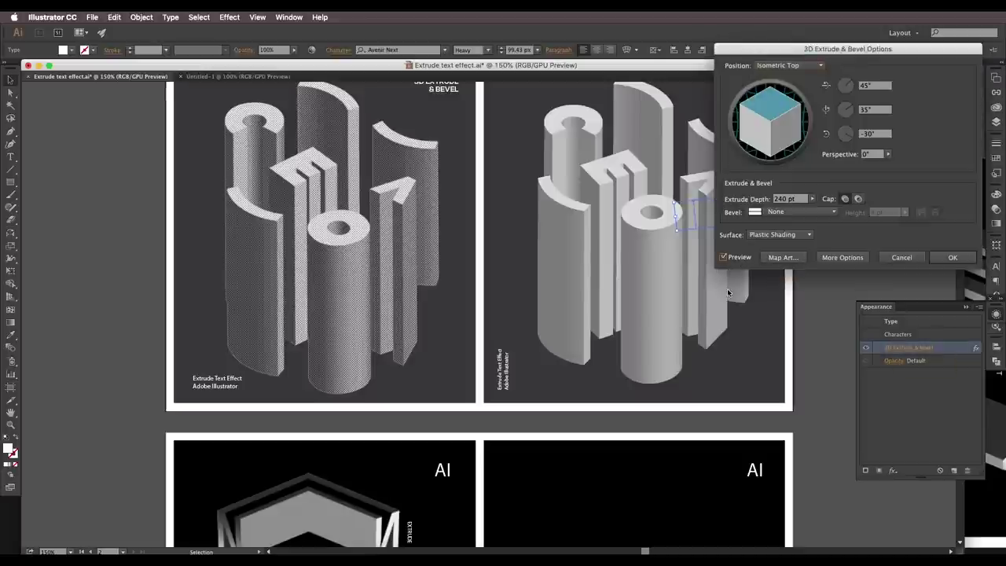
left_click(790, 201)
key("shift+Down")
key("shift+Down")
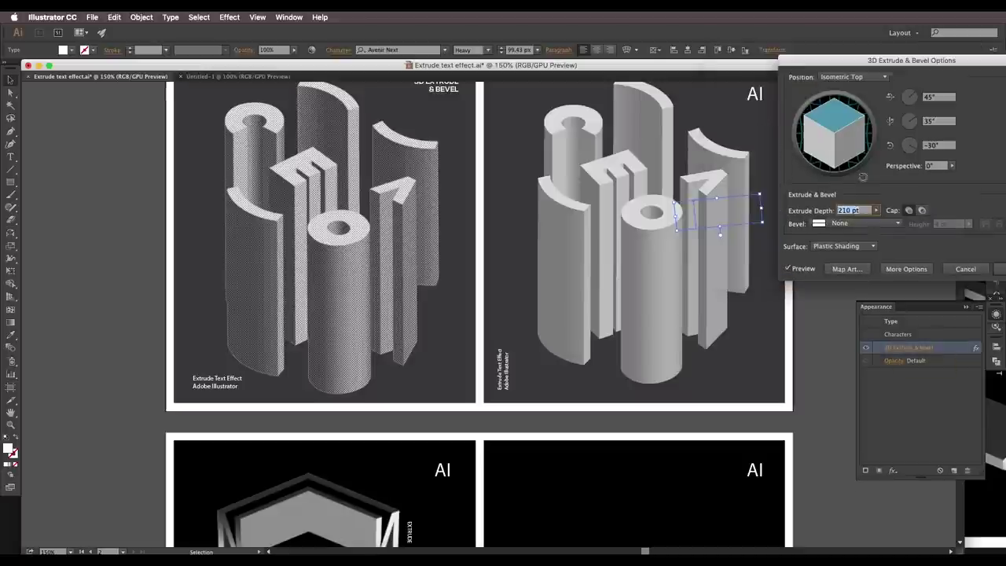
key("shift+Up")
key("shift+Up")
key("shift+Down")
key("shift+Down")
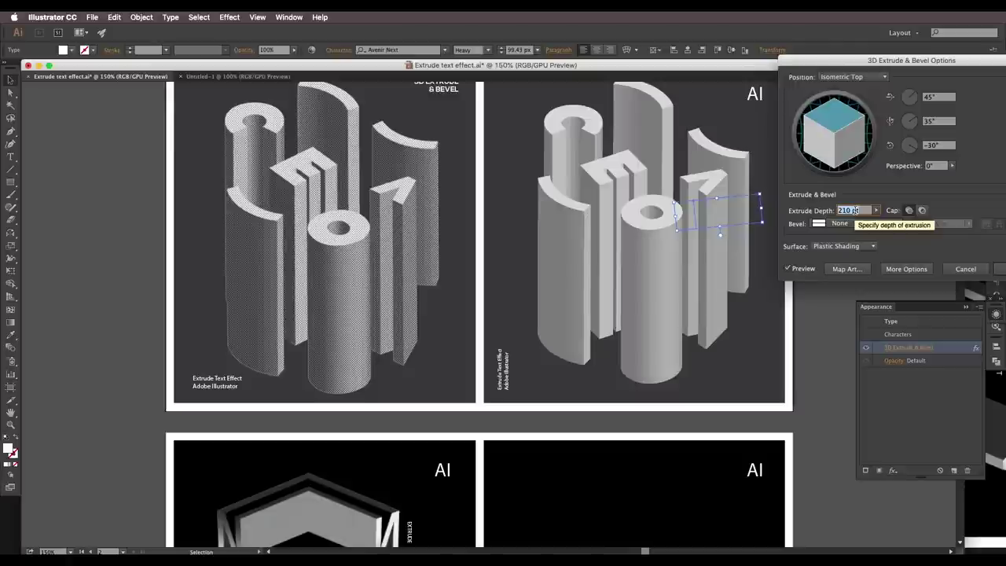
key("shift+Up")
key("shift+Down")
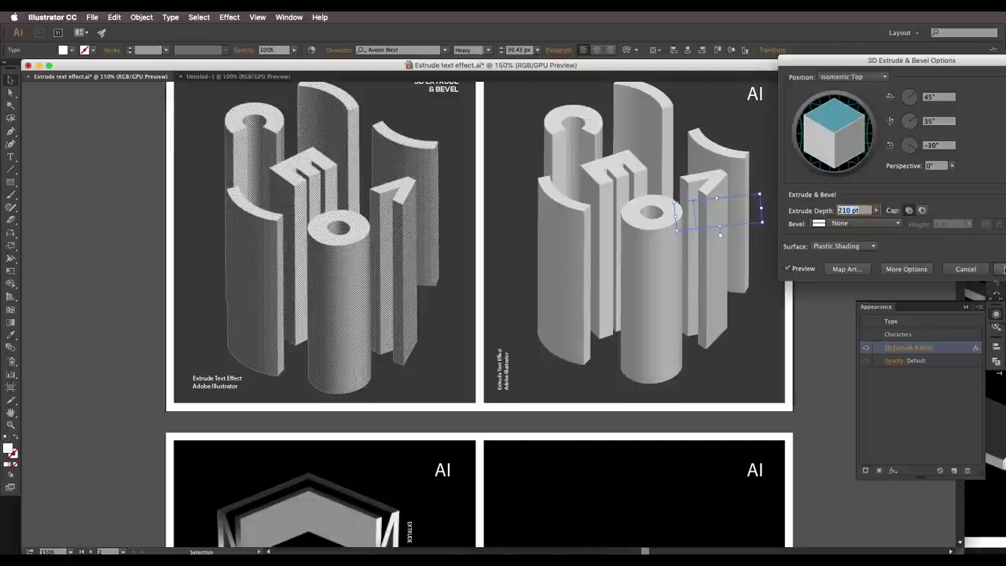
key("Return")
left_click_drag(736, 183, 732, 173)
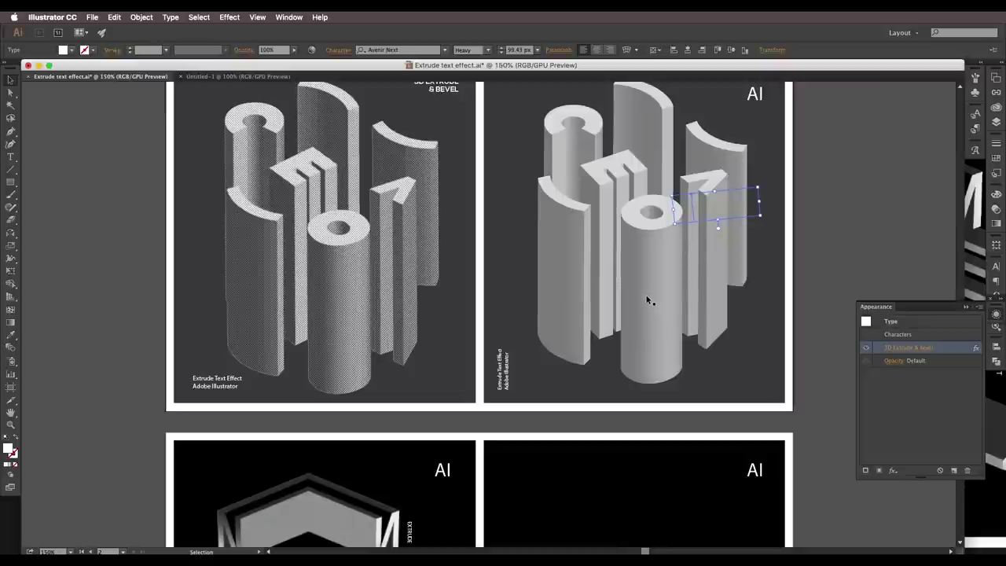
Set the E's extrude depth to 220 pt with the preview on, and deselect it.
left_click(603, 229)
left_click(908, 352)
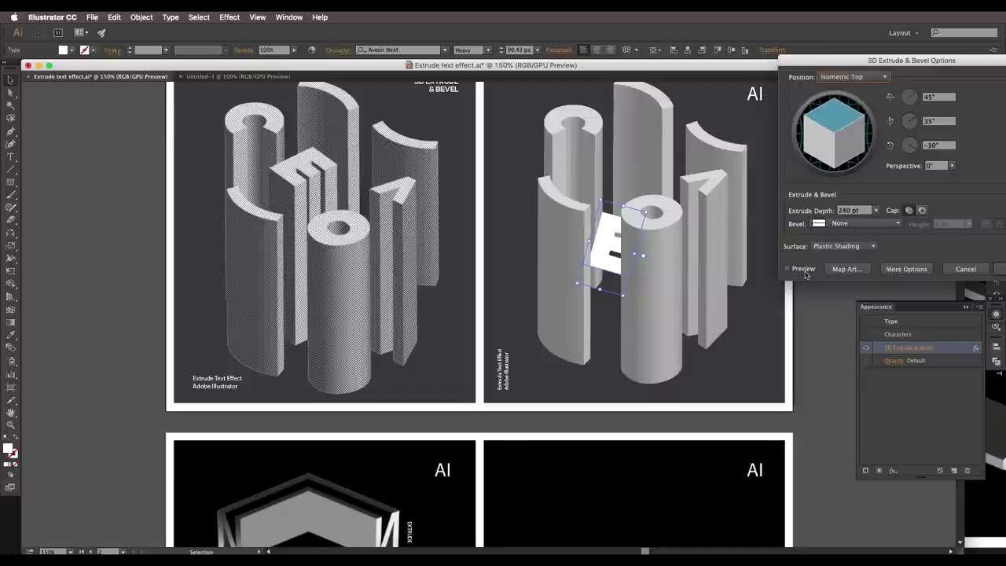
left_click(856, 210)
key("shift+Down")
key("shift+Down")
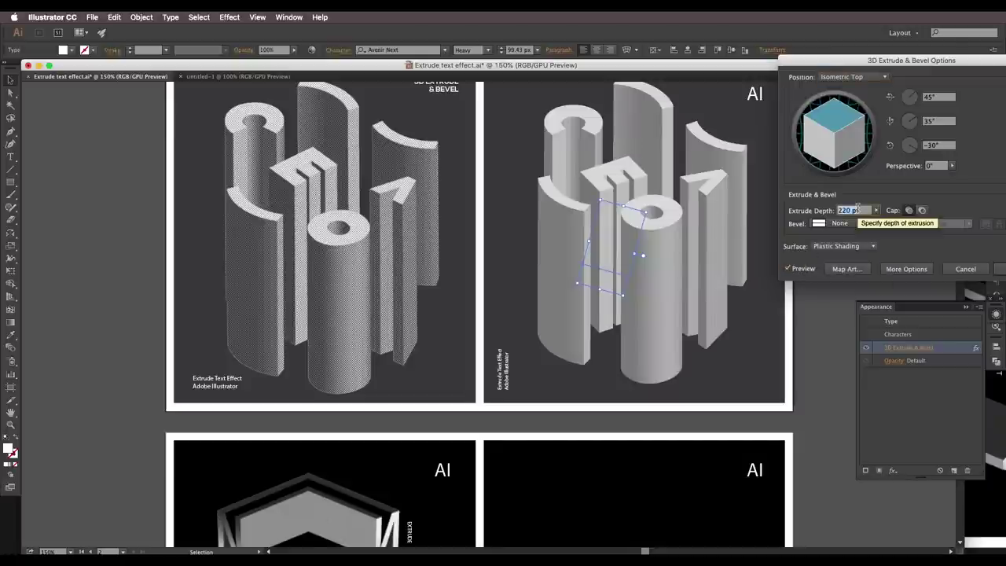
left_click(1000, 269)
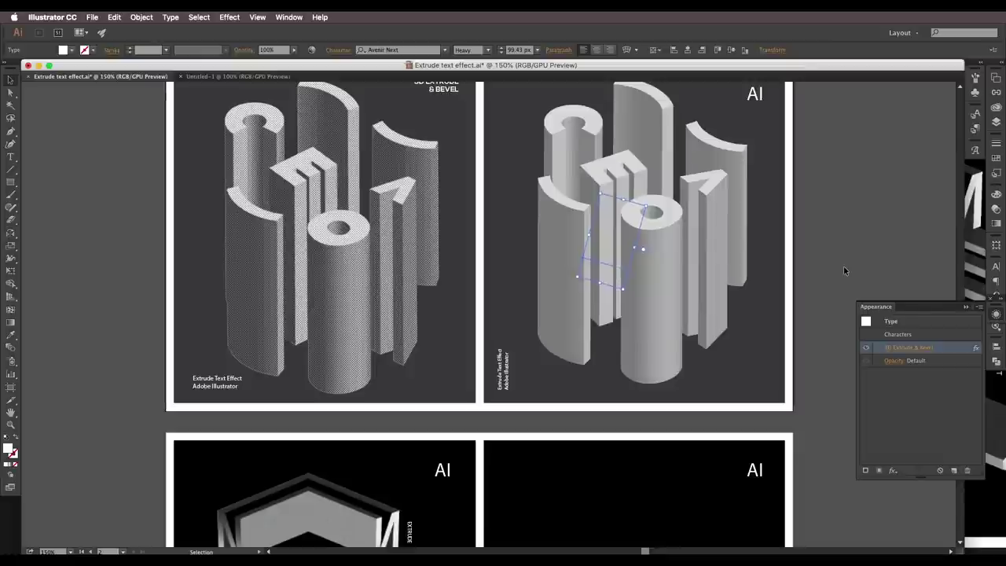
left_click(789, 203)
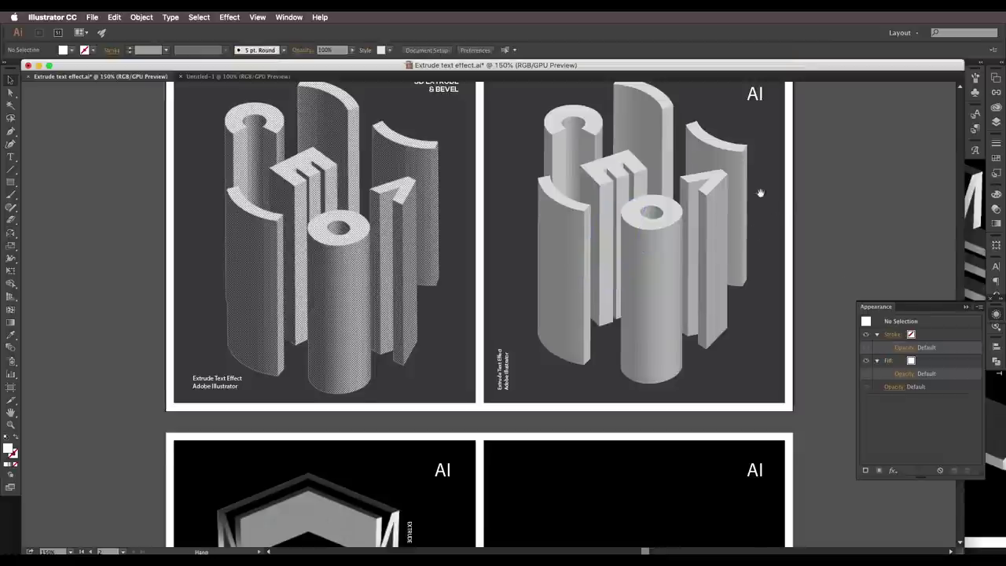
Examine the finished poster's halftone texture up close and compare its letter arrangement with the recreated version.
left_click_drag(761, 193, 742, 215)
left_click(649, 163)
scroll(621, 185, "right", 3)
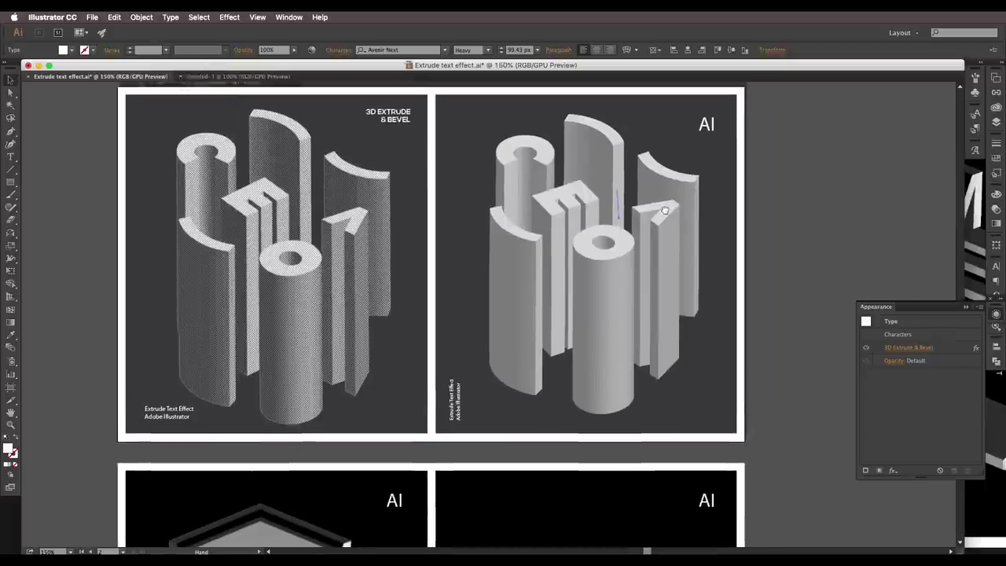
scroll(277, 214, "up", 2)
left_click_drag(236, 216, 368, 259)
key("super+minus")
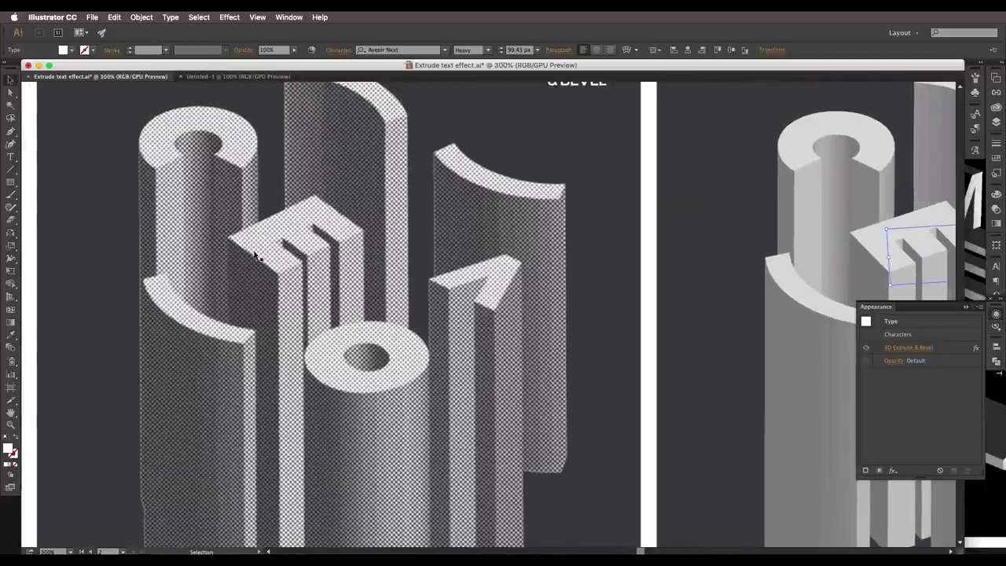
key("super+minus")
key("super+equal")
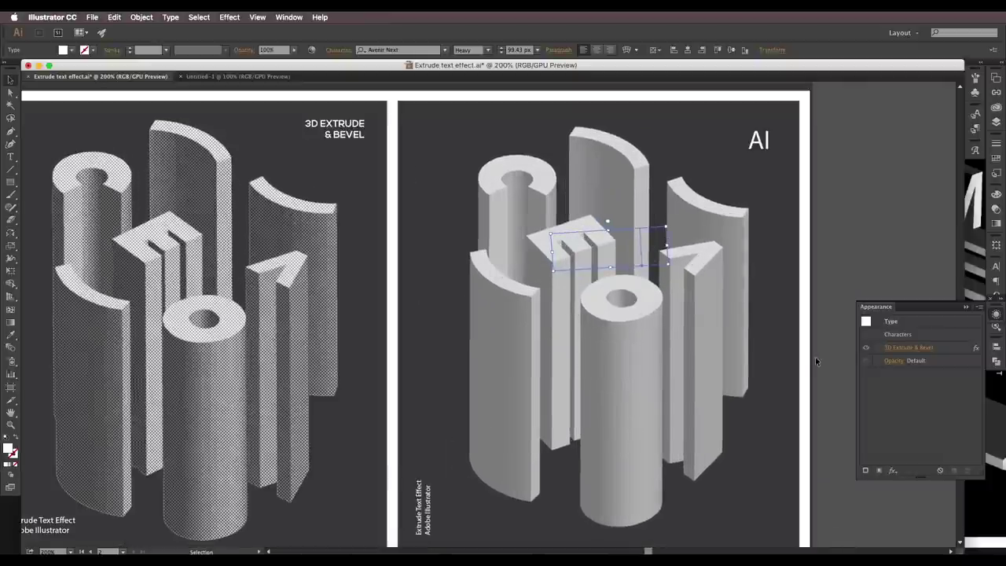
key("super+minus")
Group all the extruded letters and shift them slightly left and down on the poster.
left_click(590, 267)
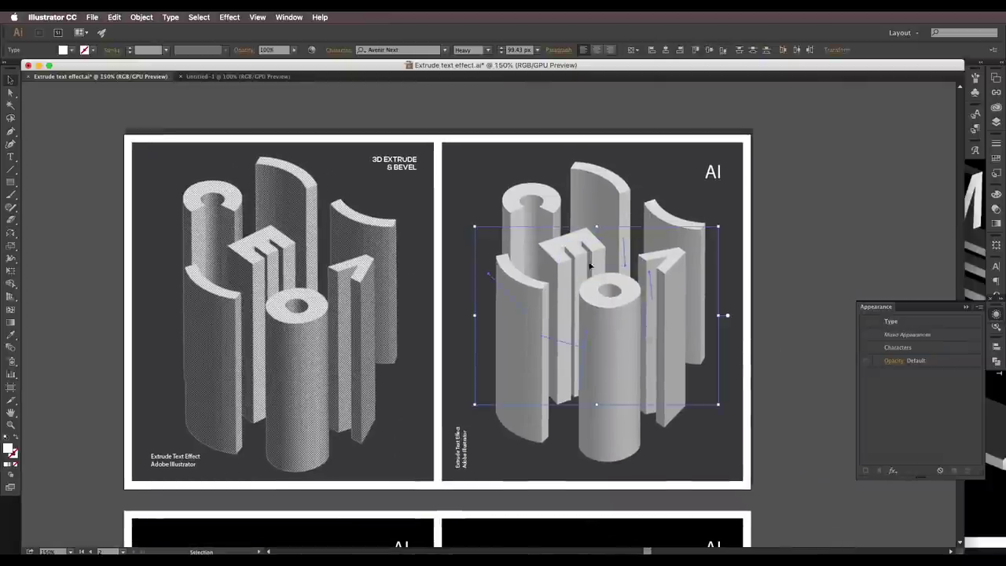
left_click_drag(624, 330, 605, 370)
key("super+z")
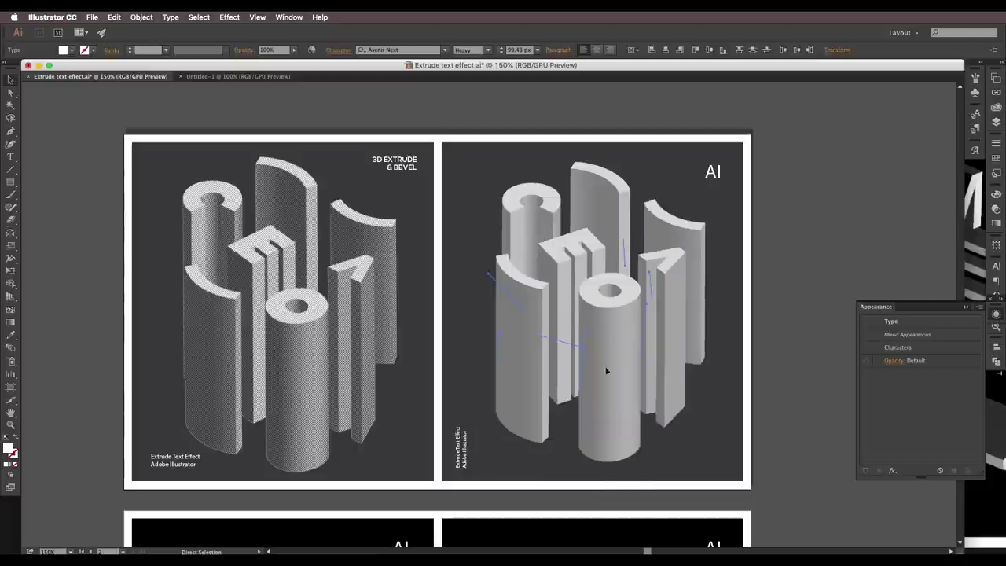
key("v")
mouse_move(623, 327)
left_mouse_down()
mouse_move(607, 337)
mouse_move(612, 329)
left_mouse_up()
key("a")
key("v")
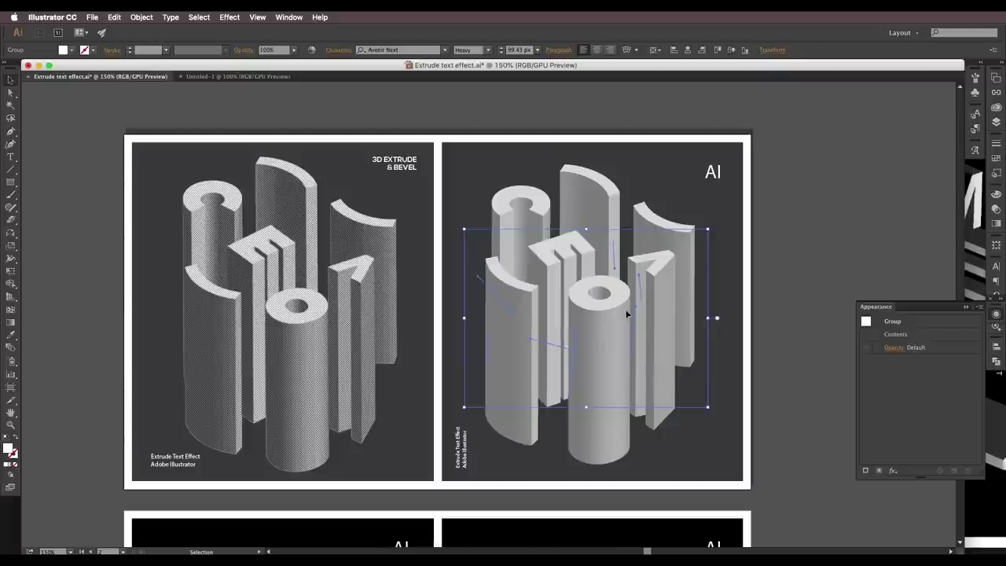
Open the effect gallery for the grouped letters with the Grain texture and move its window clear of the finished poster.
left_click(229, 16)
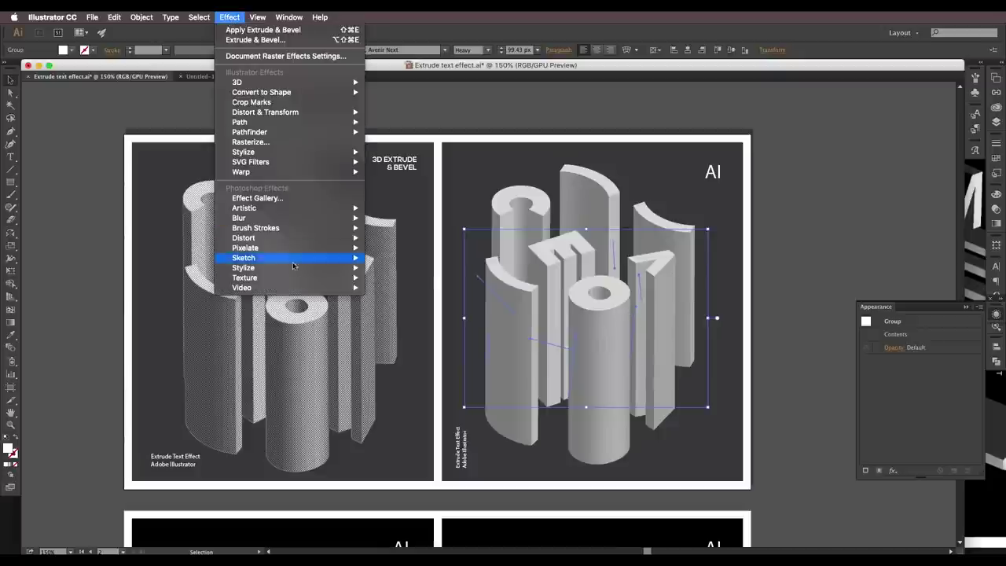
mouse_move(296, 278)
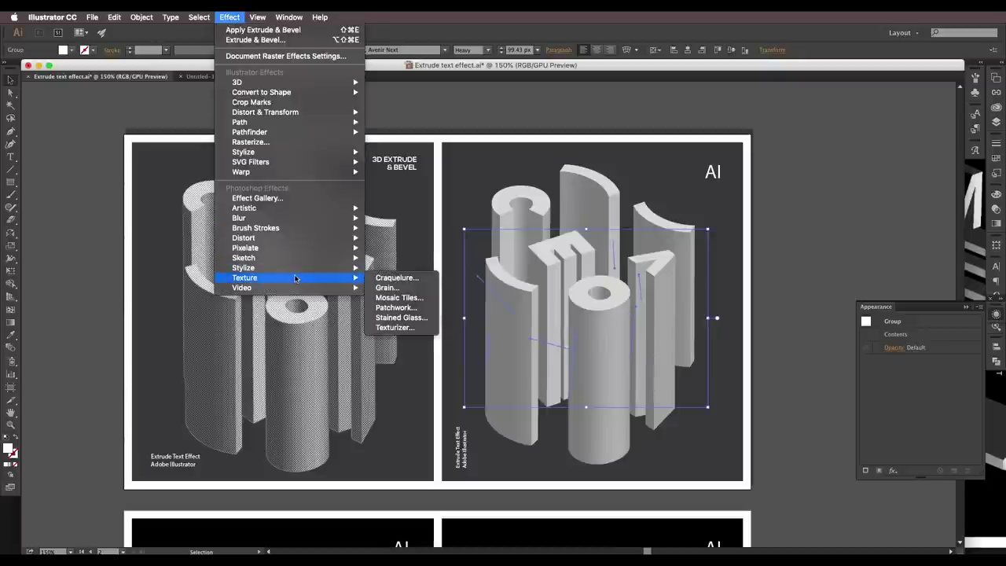
left_click(387, 289)
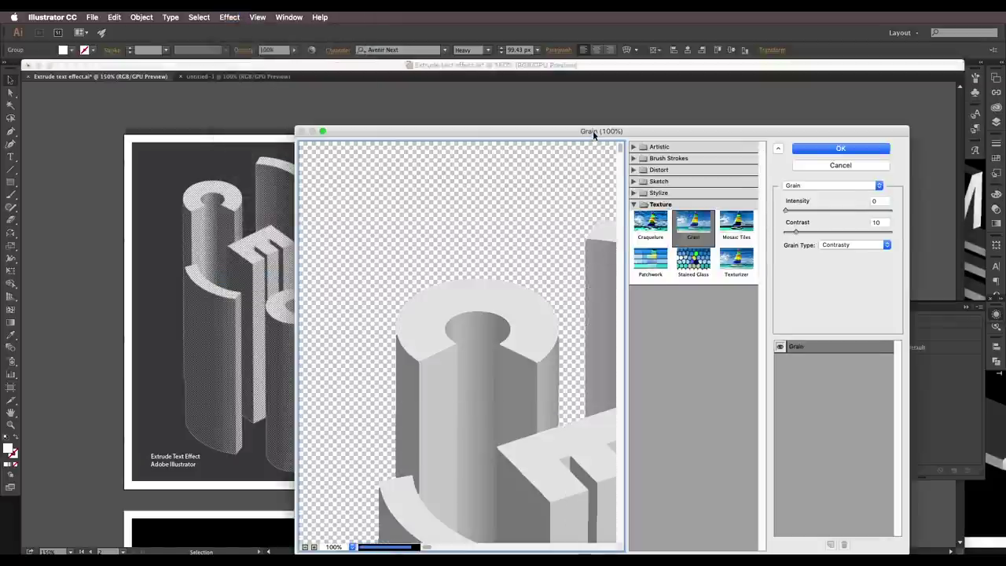
left_click_drag(593, 133, 687, 140)
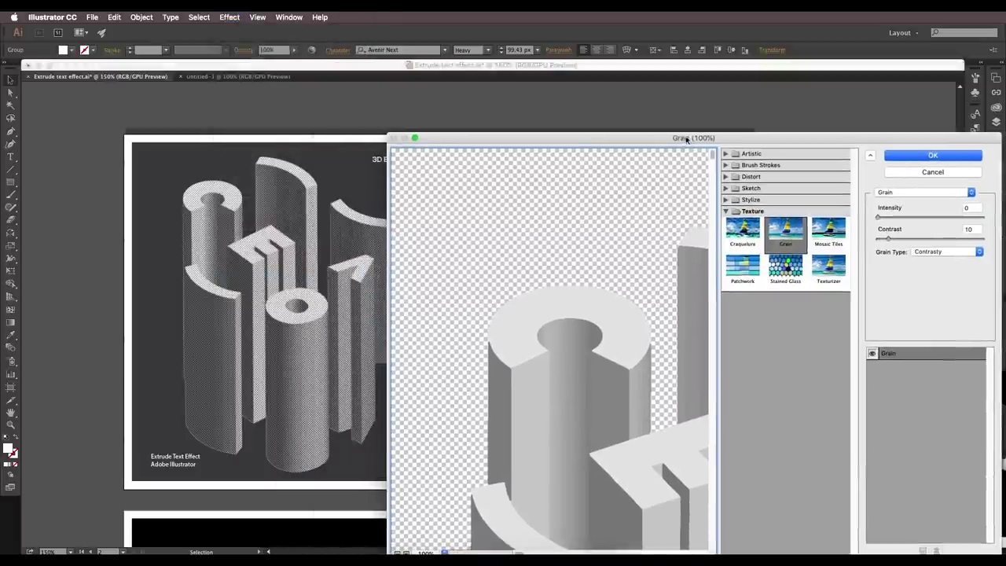
left_click_drag(608, 136, 567, 169)
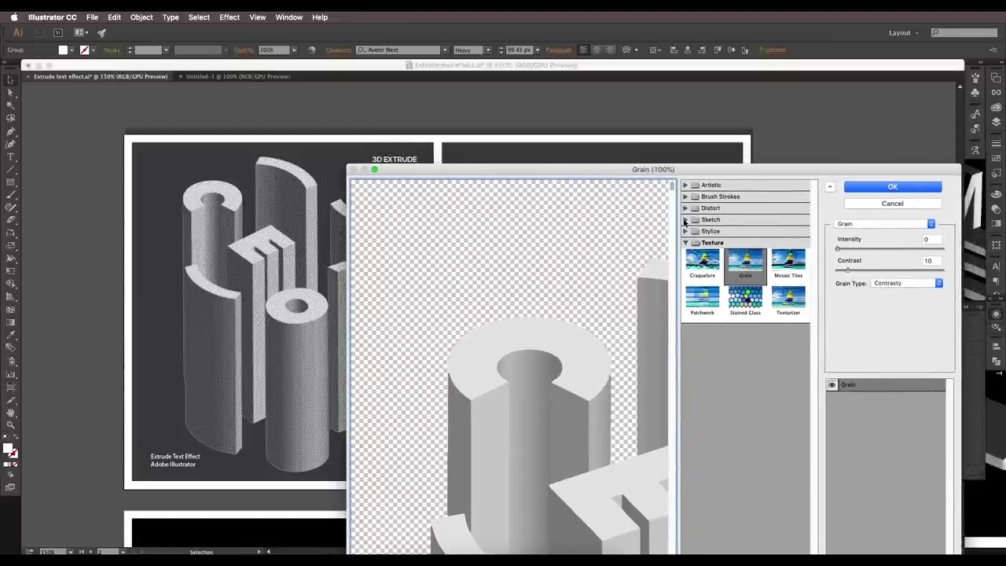
Replace the Grain effect with the Sketch effect Halftone Pattern and zoom the preview out to 50%.
left_click(685, 219)
left_click(702, 314)
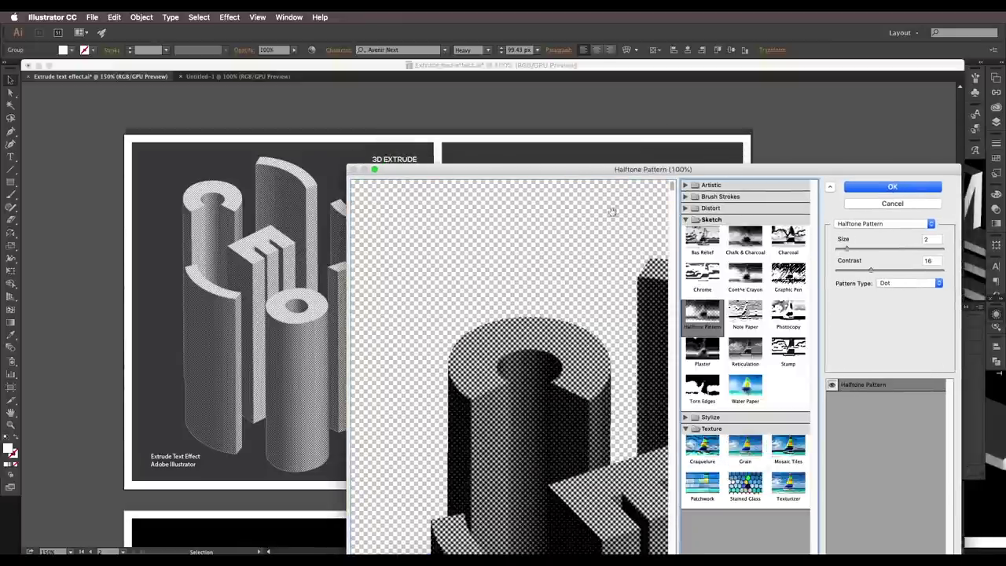
left_click_drag(632, 174, 669, 89)
left_click(597, 289, "alt")
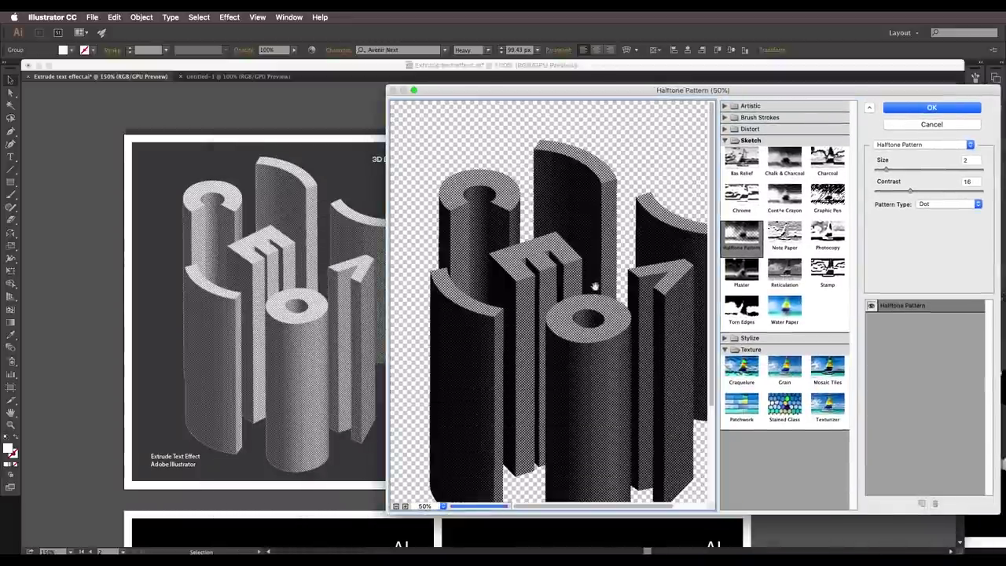
Set the Halftone Pattern to size 3 and contrast 15 with the Dot type, and apply it to the grouped letters.
key("super+minus")
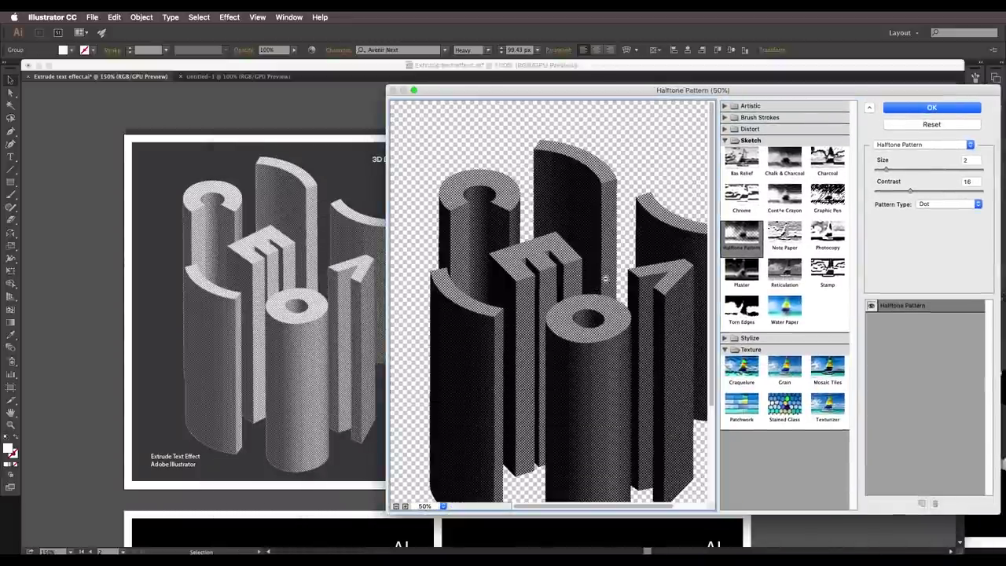
left_click(881, 171)
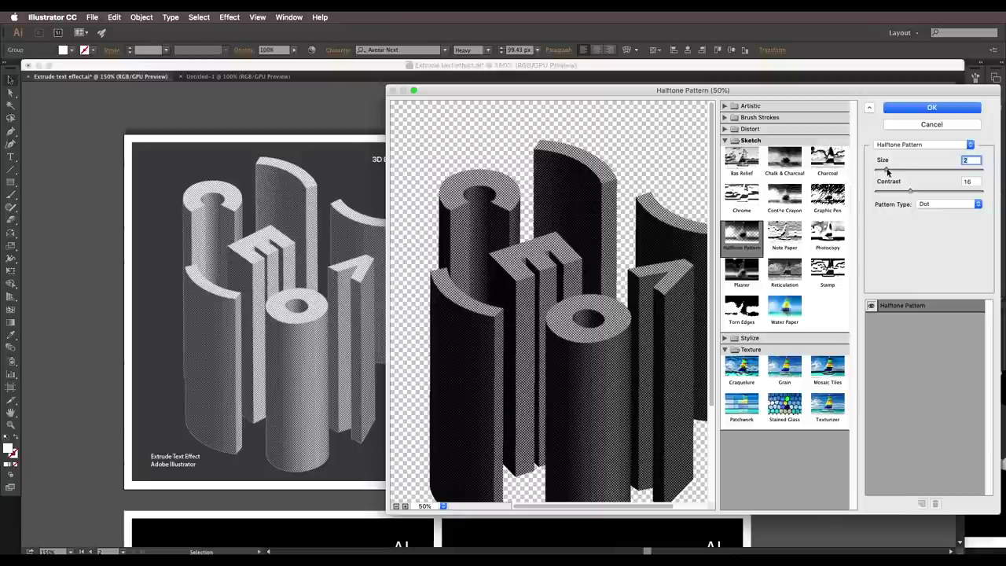
left_click_drag(891, 170, 894, 170)
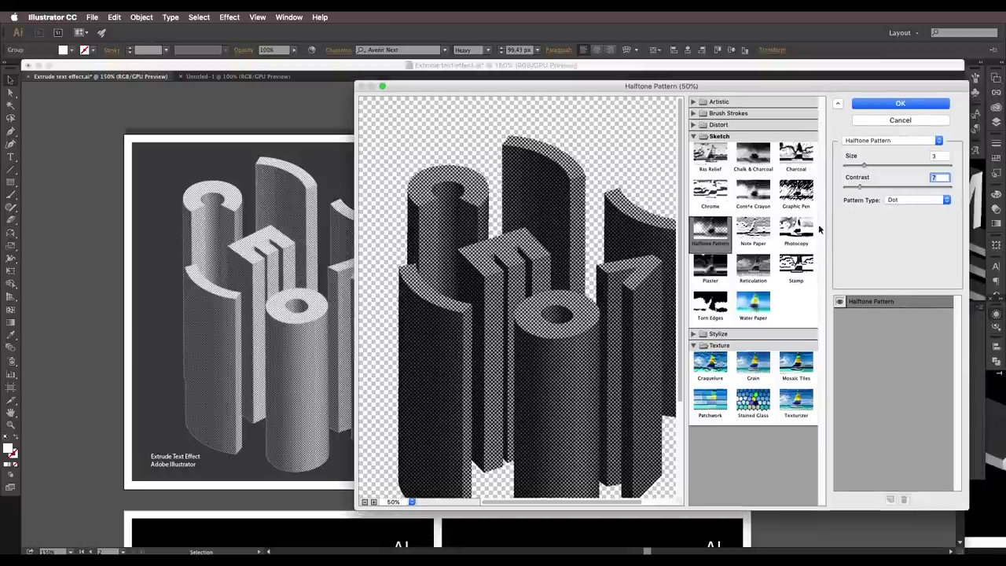
left_click_drag(858, 187, 849, 187)
left_click_drag(857, 187, 877, 189)
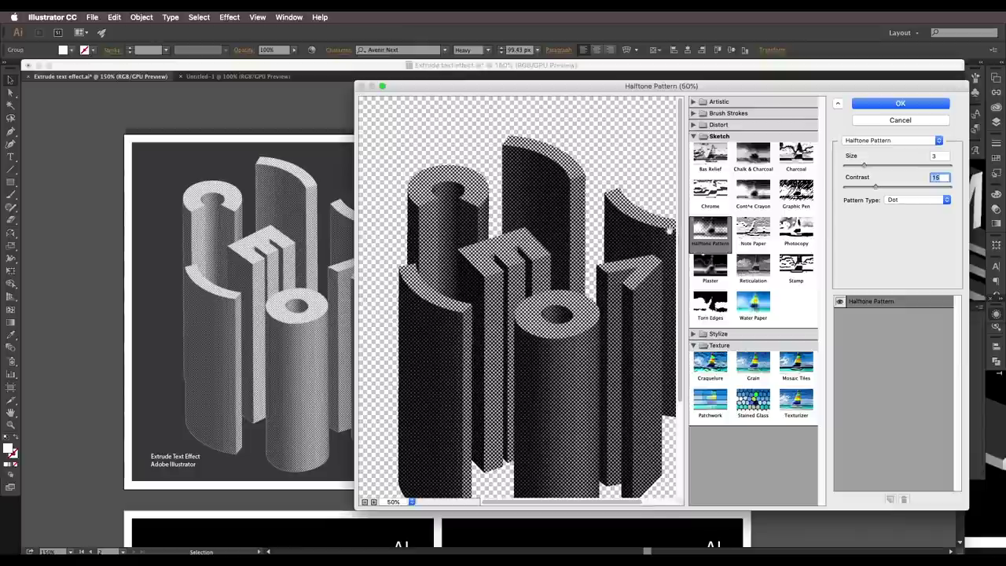
left_click(894, 106)
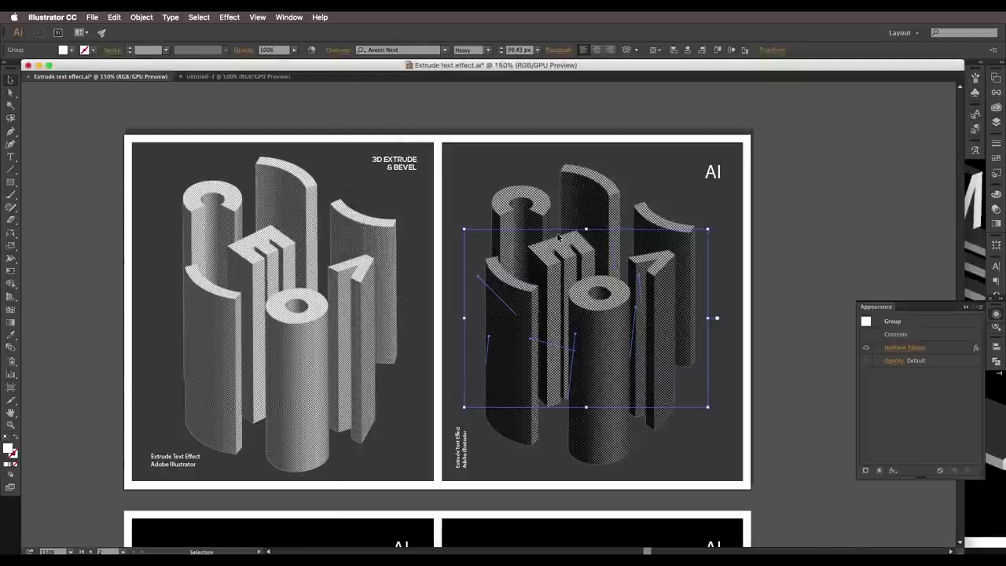
Expand the appearance of the halftone-patterned letter group on the recreated poster.
key("super+equal")
key("super+minus")
left_click_drag(403, 261, 476, 258)
scroll(438, 266, "up", 1)
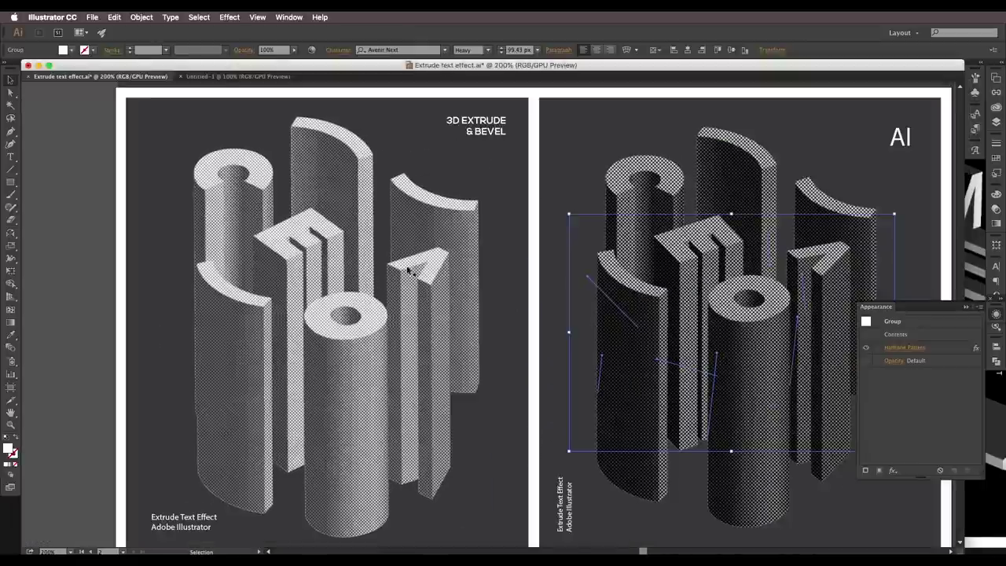
scroll(568, 283, "down", 1)
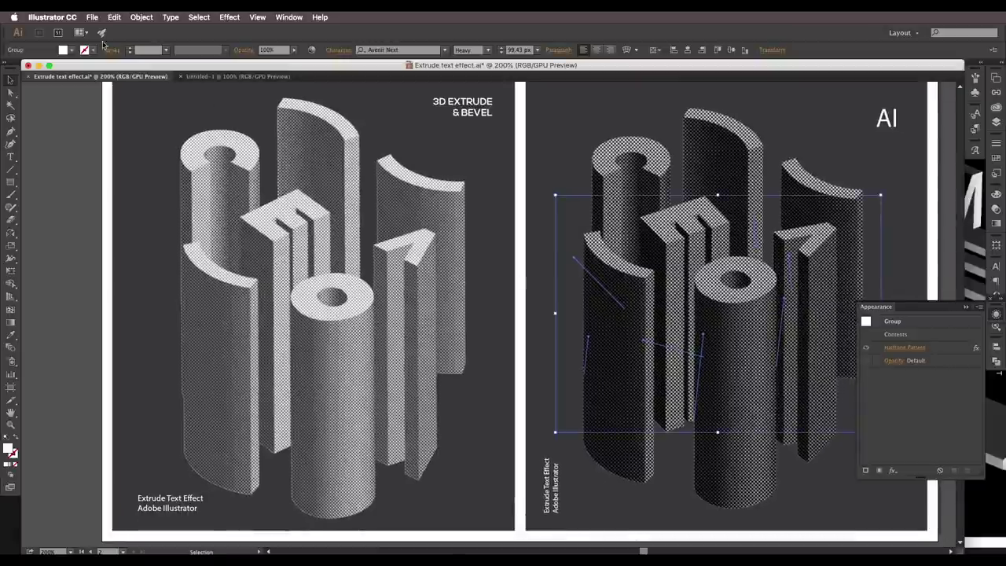
left_click(142, 17)
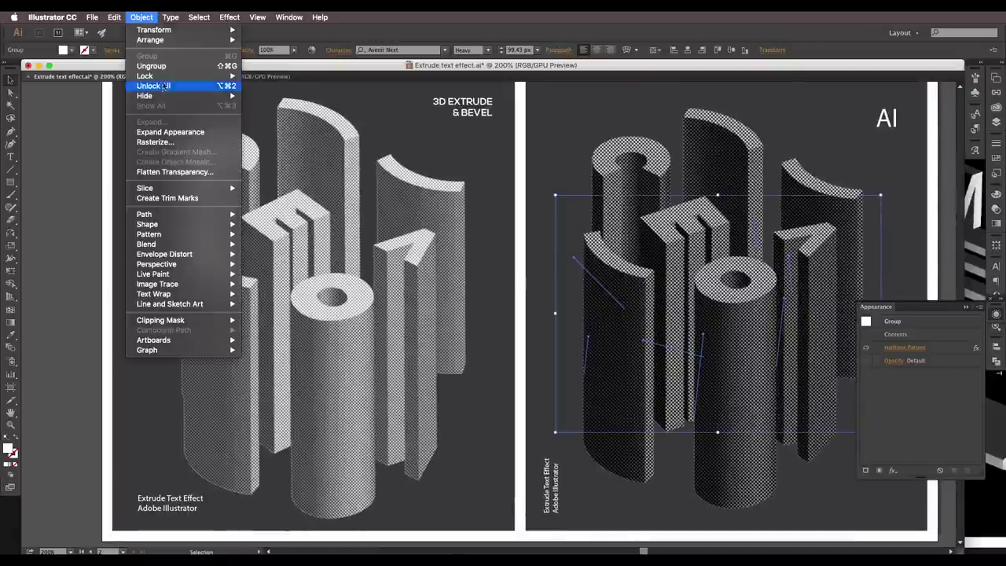
left_click(161, 130)
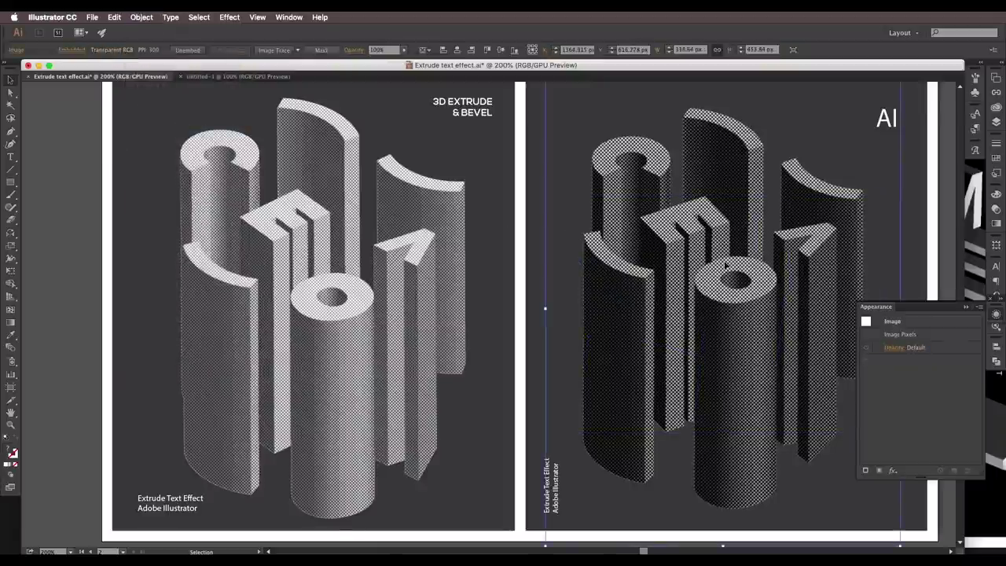
Start a color balance adjustment on the expanded lettering with preview and conversion enabled, using the Grayscale color mode.
left_click(114, 17)
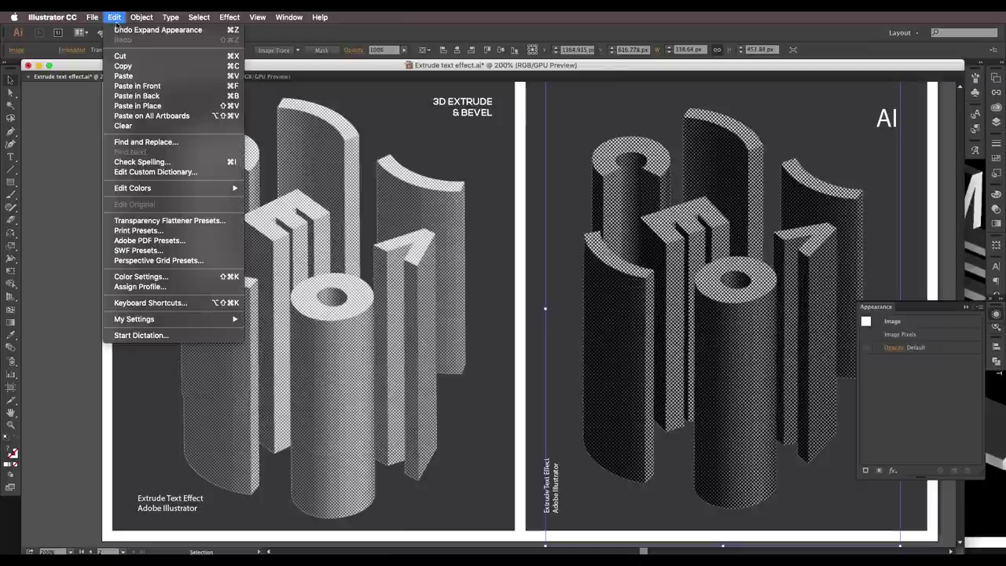
mouse_move(143, 190)
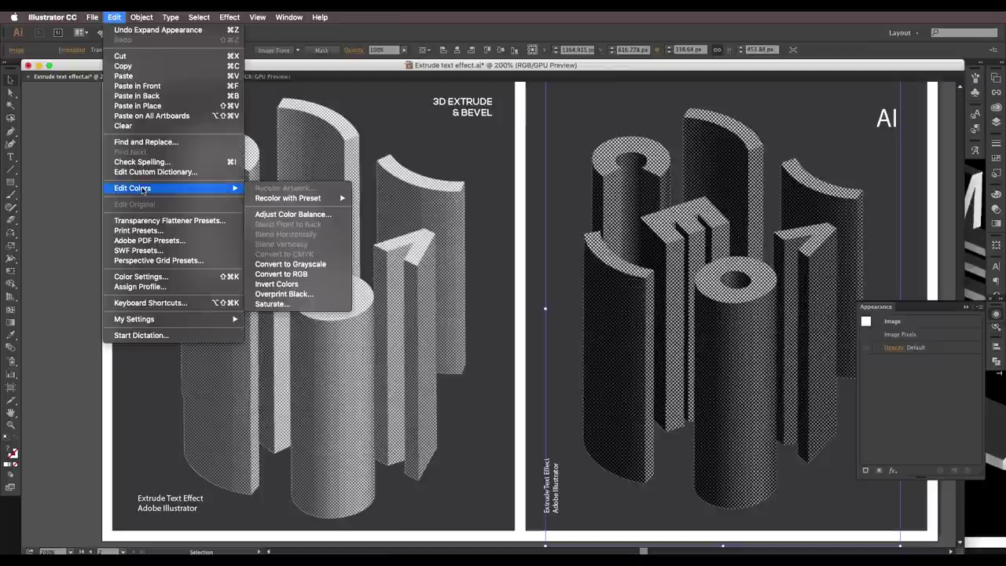
left_click(268, 214)
left_click_drag(132, 355, 148, 304)
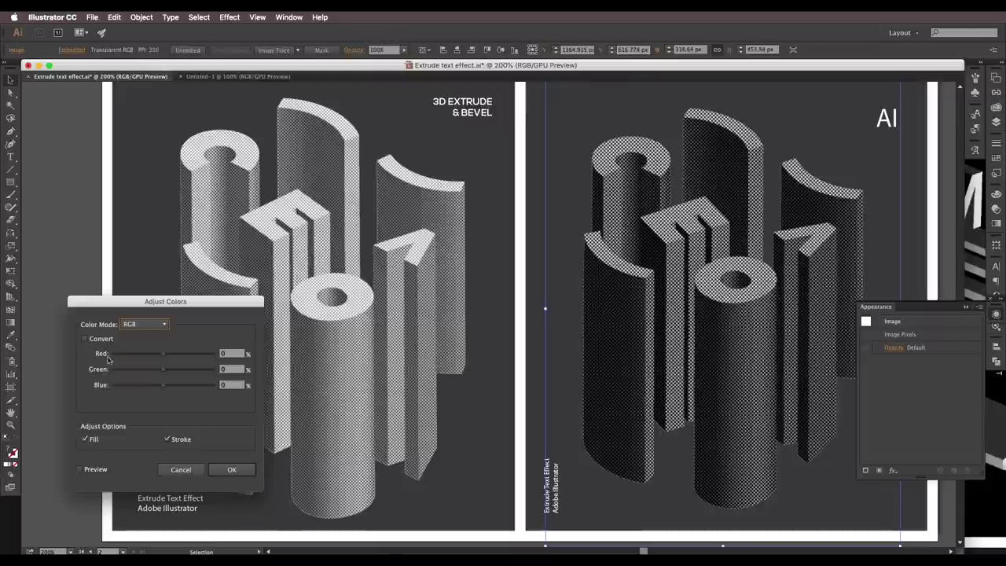
left_click(79, 469)
left_click(85, 339)
left_click(133, 326)
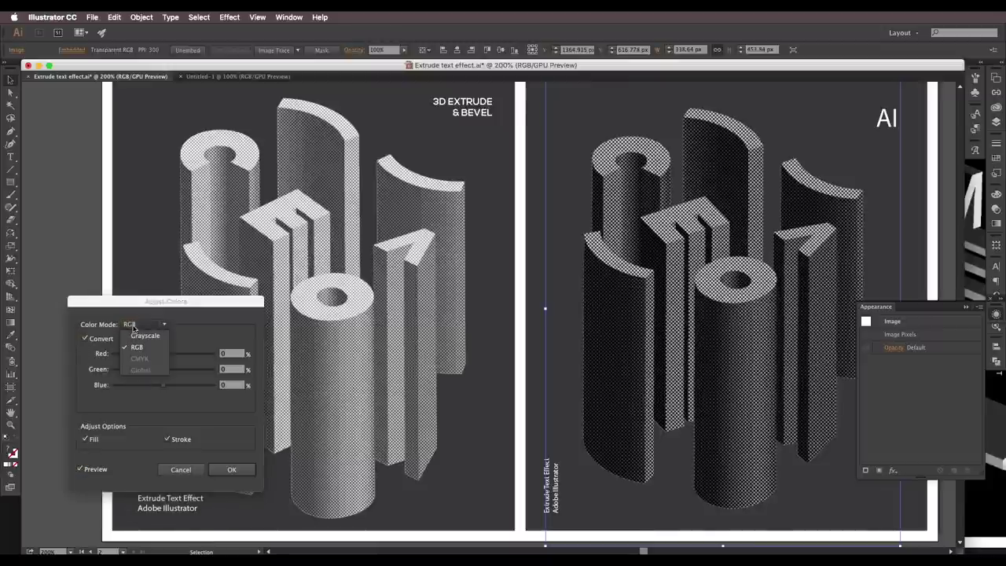
left_click(144, 337)
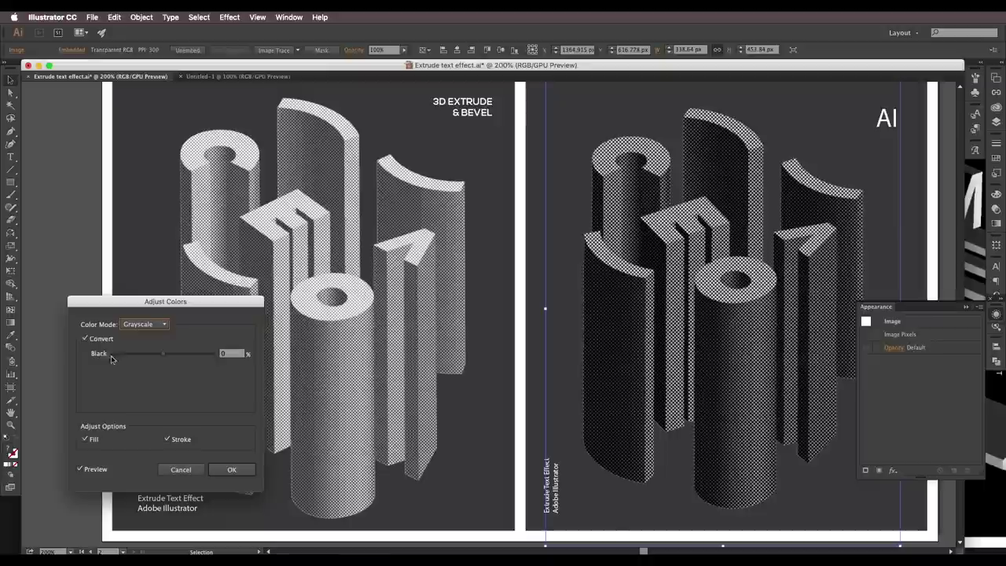
Lower the lettering's black to -28% and apply the color adjustment.
left_click(153, 355)
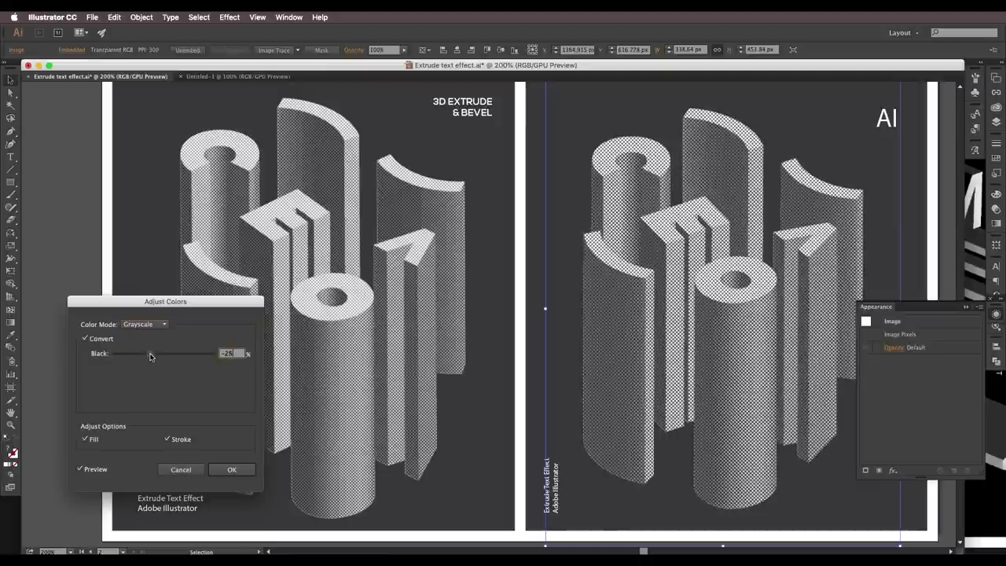
left_click_drag(151, 356, 151, 357)
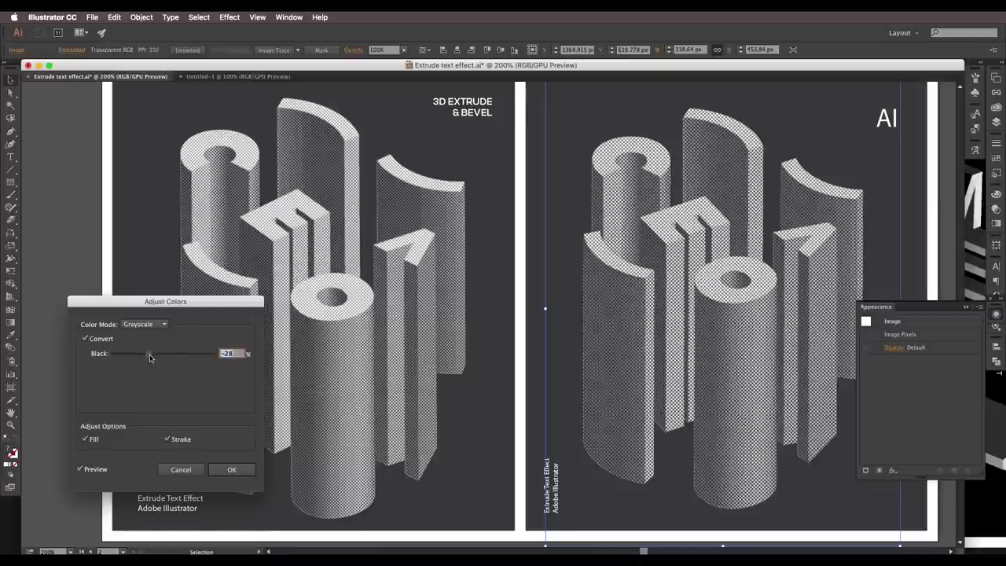
left_click(231, 469)
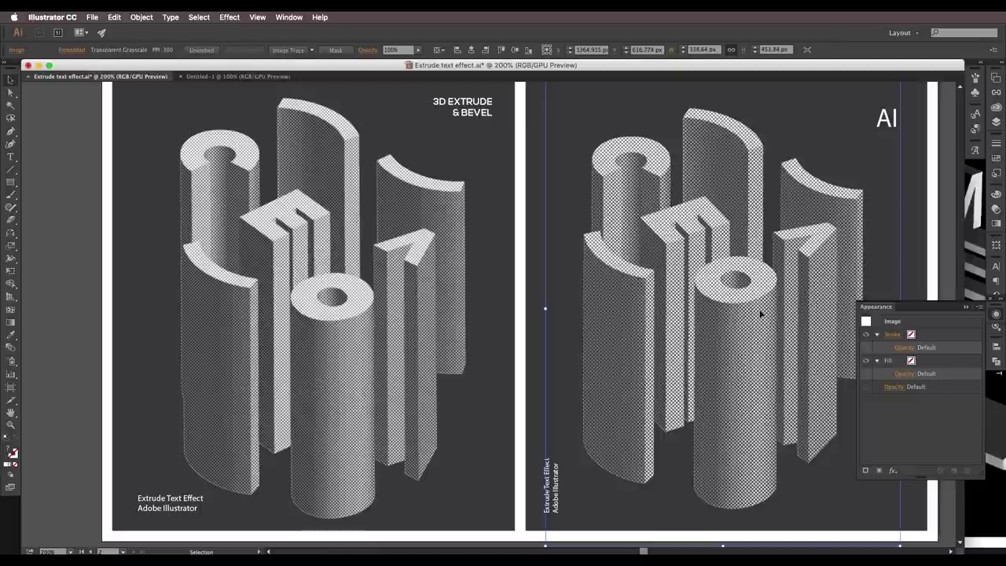
Add a Grain texture effect to the lettering image with the Contrasty grain type and intensity 0.
left_click(233, 21)
mouse_move(366, 290)
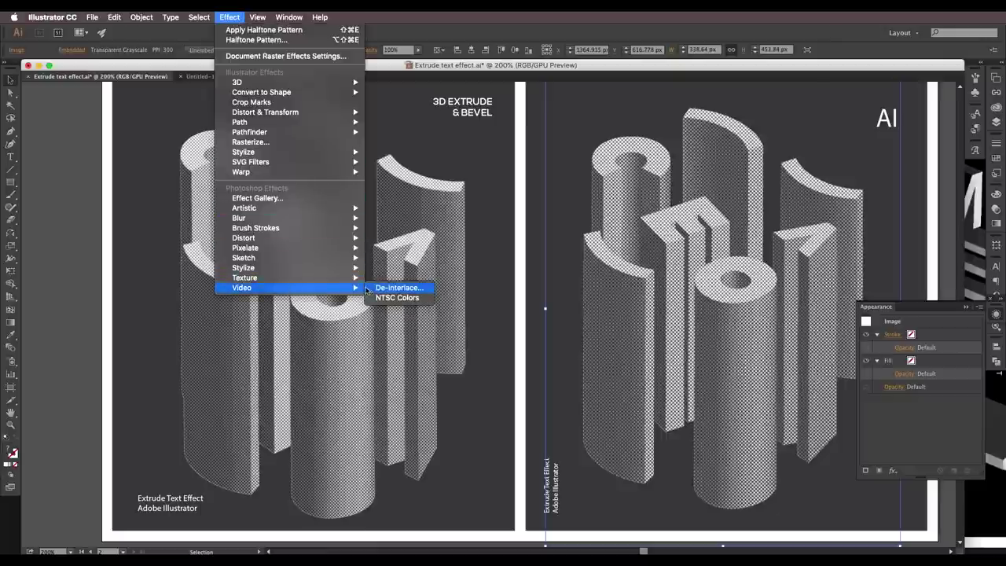
mouse_move(251, 277)
left_click(387, 288)
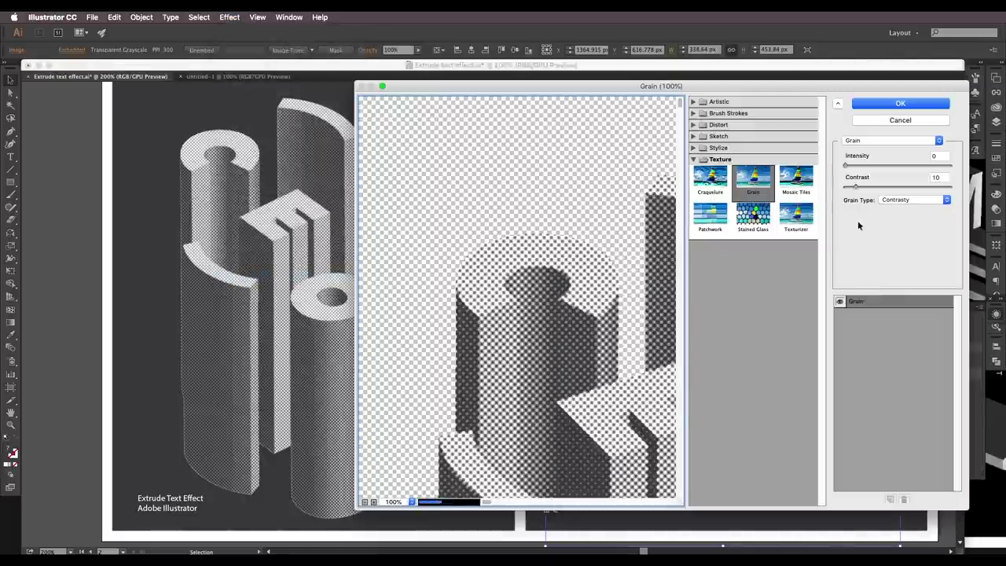
left_click(904, 200)
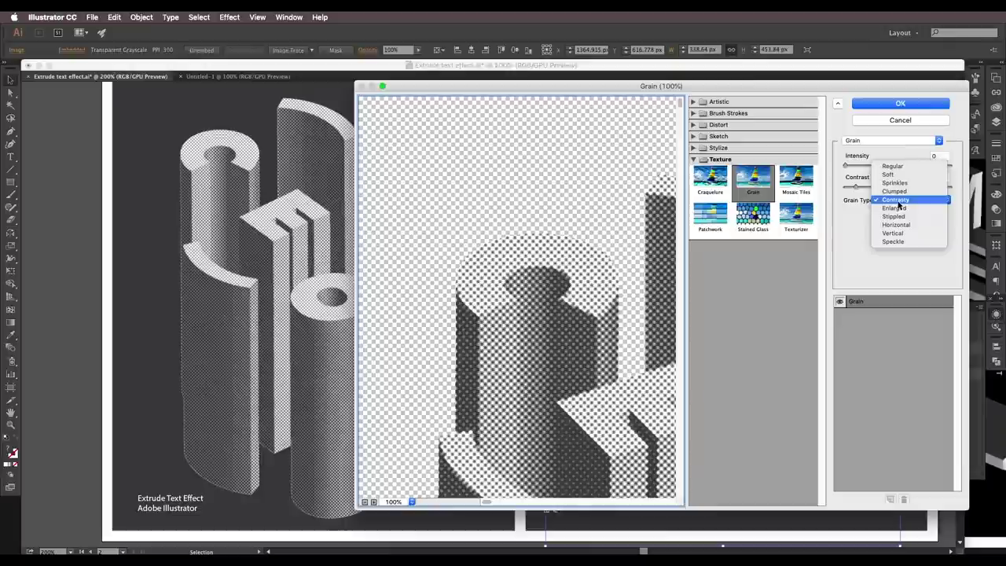
left_click(899, 203)
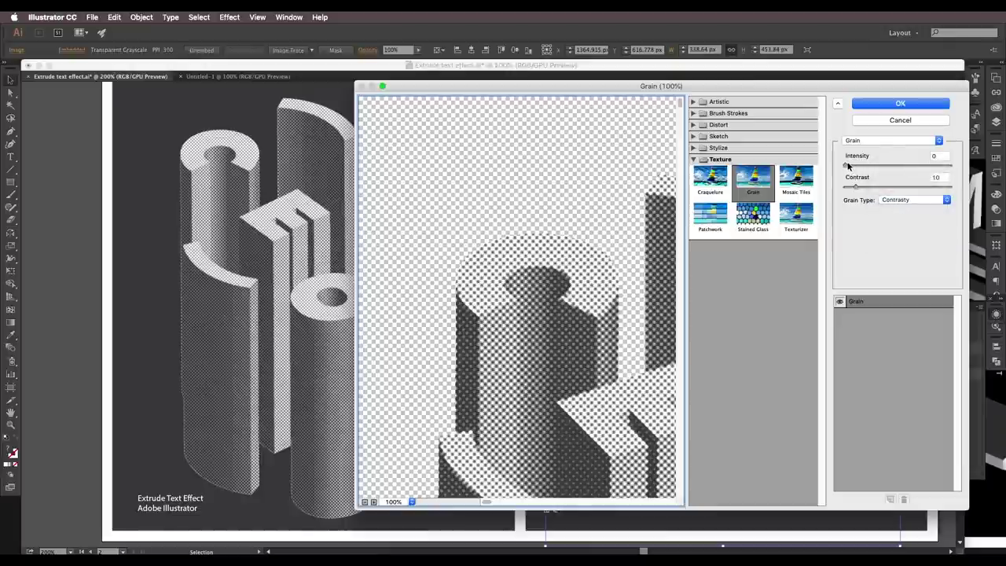
mouse_move(848, 165)
left_mouse_down()
mouse_move(891, 165)
mouse_move(835, 160)
left_mouse_up()
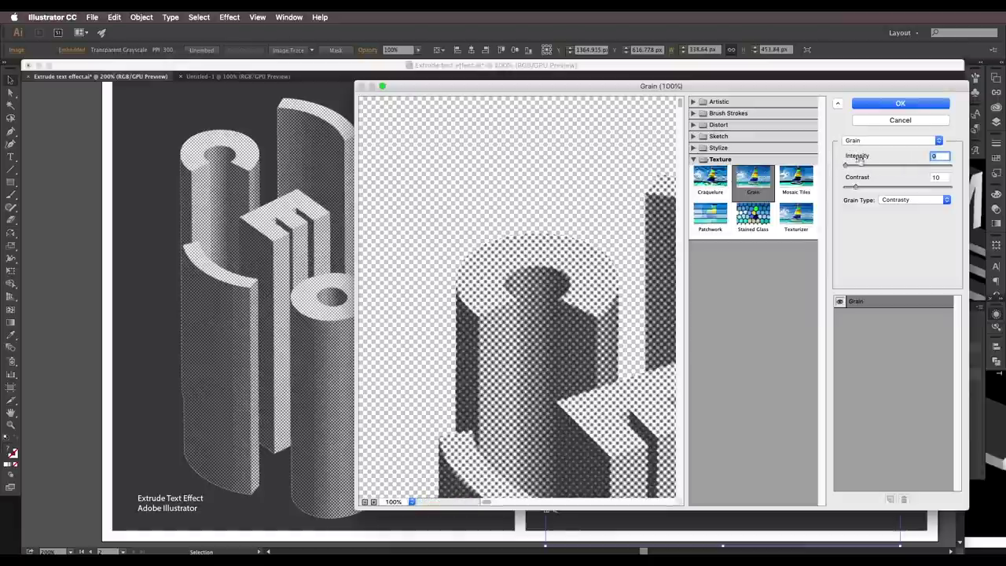
Set the Grain contrast to 11 with the preview zoomed out to 50%, and apply the effect.
left_click(510, 372, "alt")
left_click(525, 351, "alt")
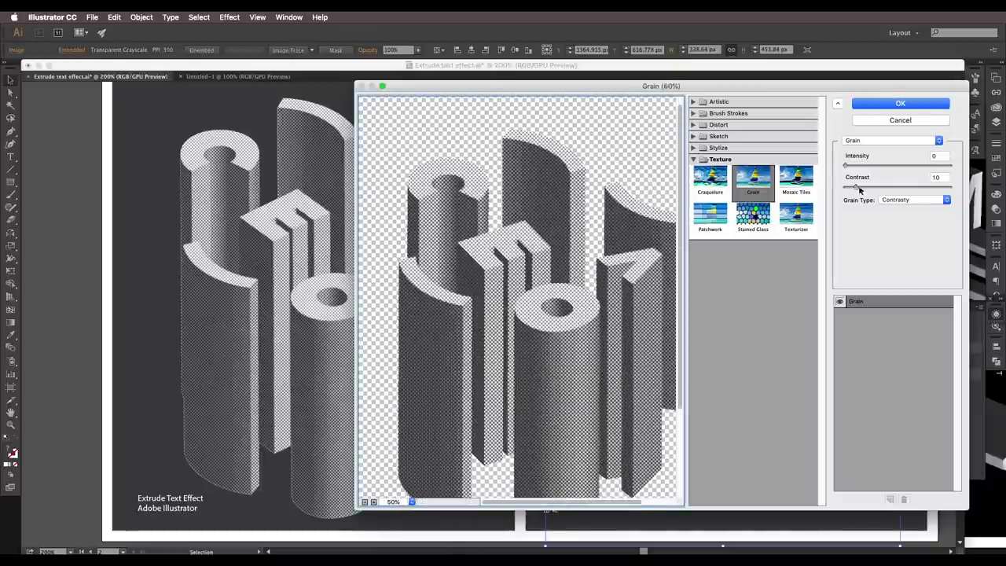
mouse_move(859, 189)
left_mouse_down()
mouse_move(841, 189)
mouse_move(867, 187)
mouse_move(857, 189)
left_mouse_up()
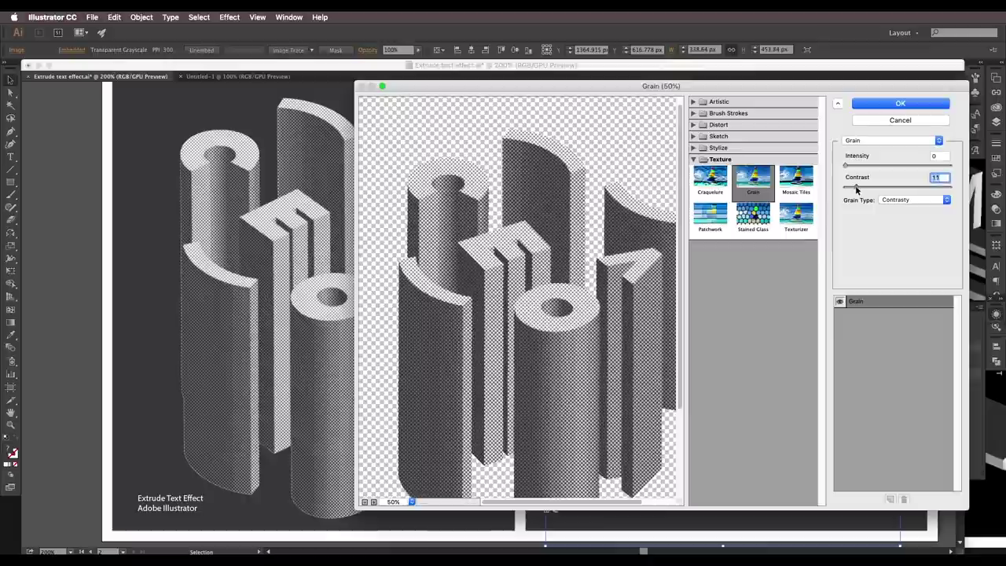
left_click(900, 103)
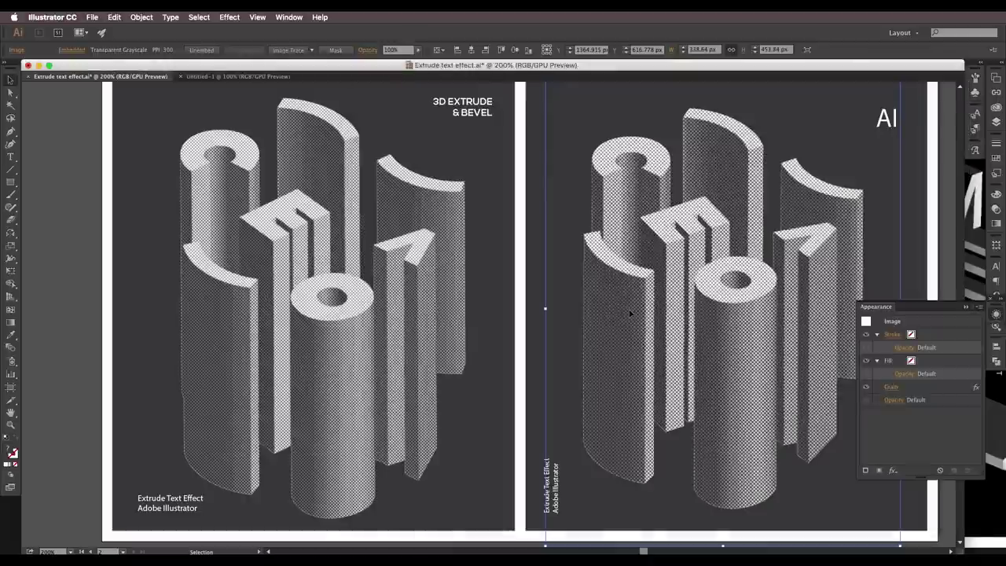
Deselect the lettering and compare its halftone texture and shading with the finished poster, up close and as a whole.
key("super+minus")
left_click_drag(686, 326, 564, 300)
left_click(777, 267)
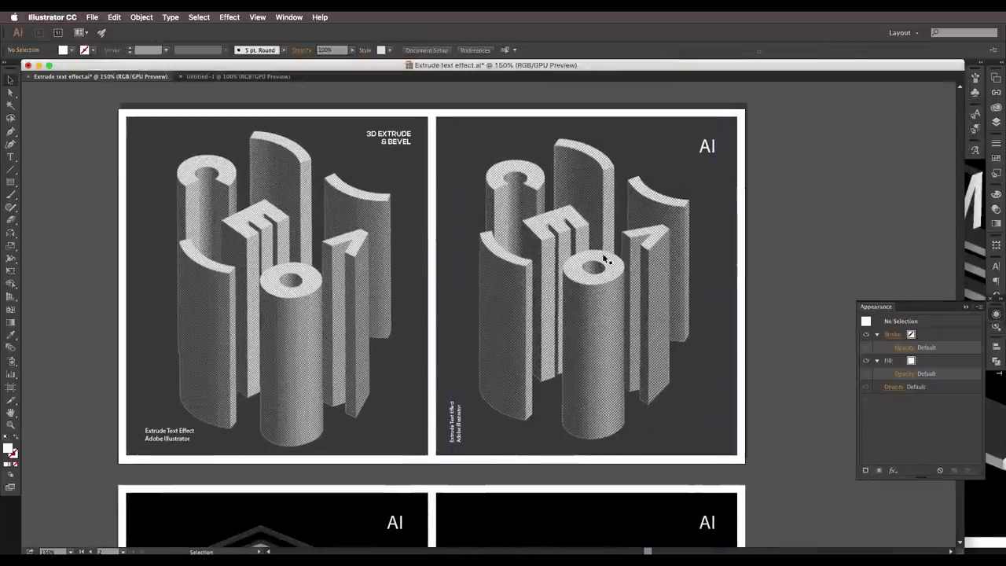
scroll(603, 255, "up", 3)
left_click_drag(571, 195, 690, 209)
left_click_drag(313, 259, 595, 259)
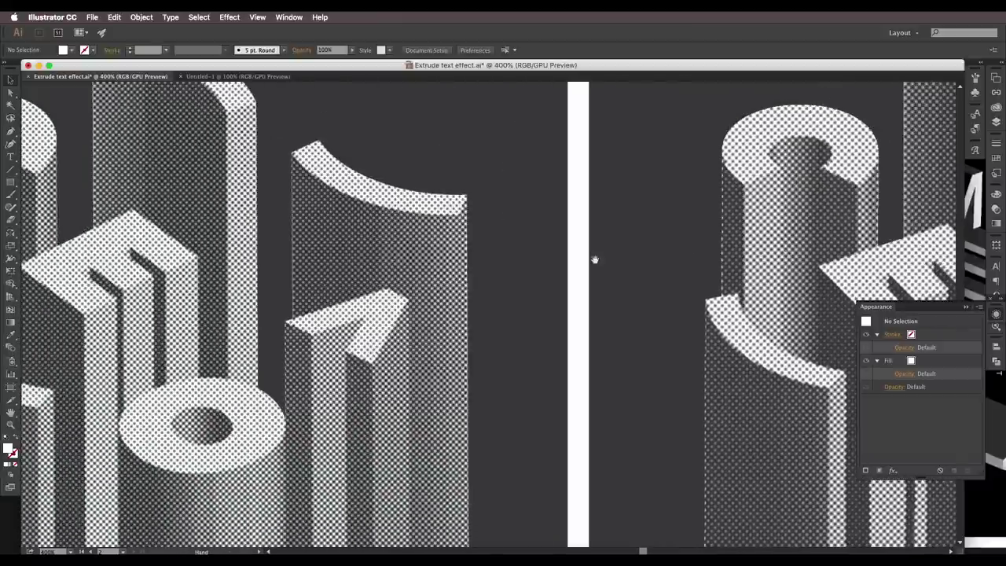
scroll(376, 236, "right", 10)
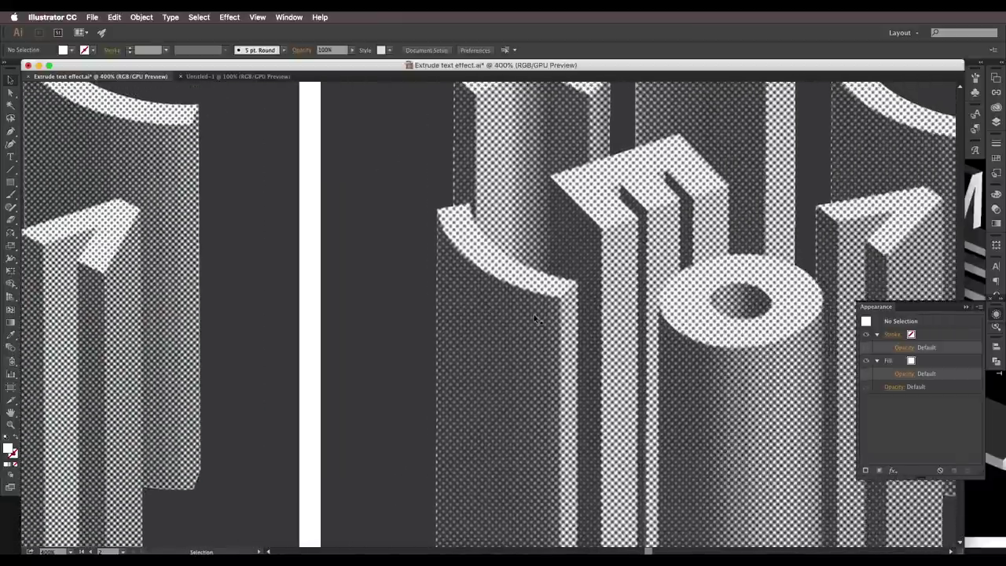
scroll(535, 319, "down", 2)
left_click_drag(500, 327, 547, 292)
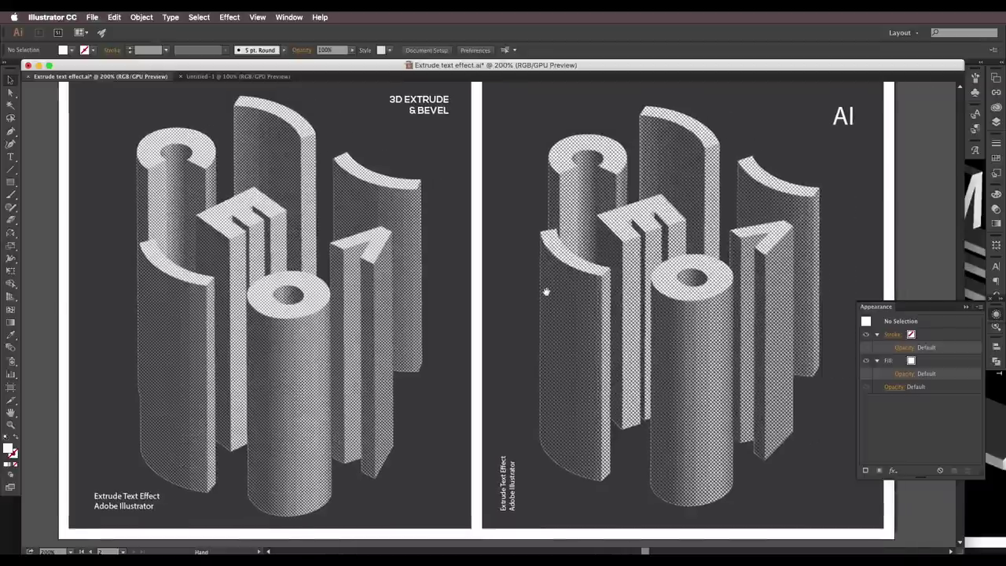
scroll(546, 291, "left", 3)
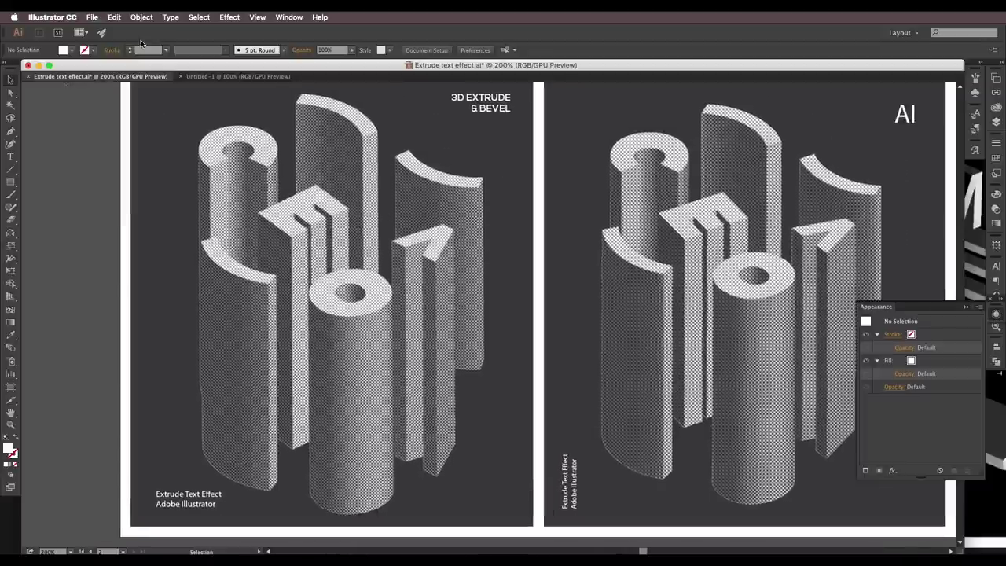
scroll(189, 101, "down", 2)
scroll(189, 102, "right", 1)
left_click(141, 18)
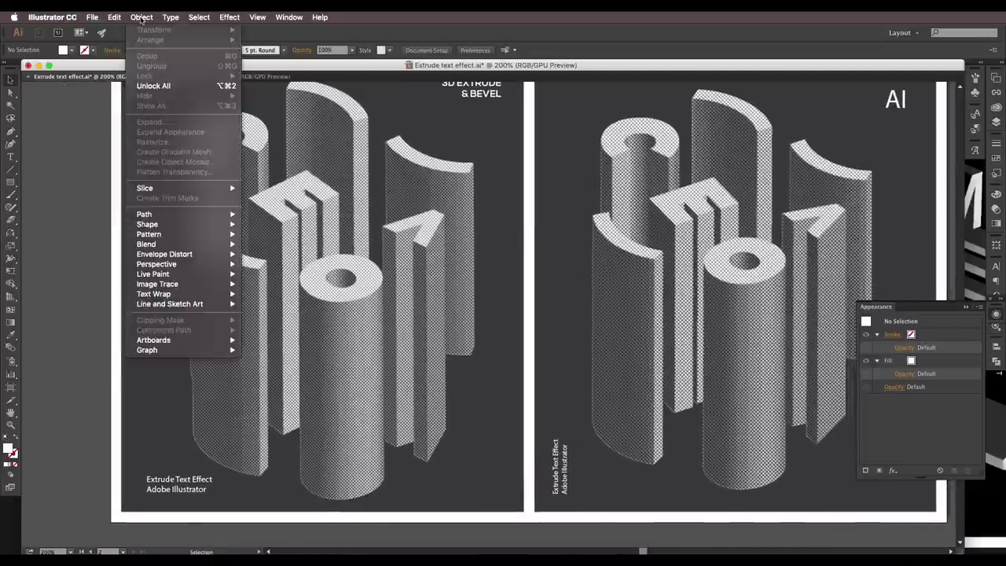
mouse_move(114, 17)
mouse_move(173, 188)
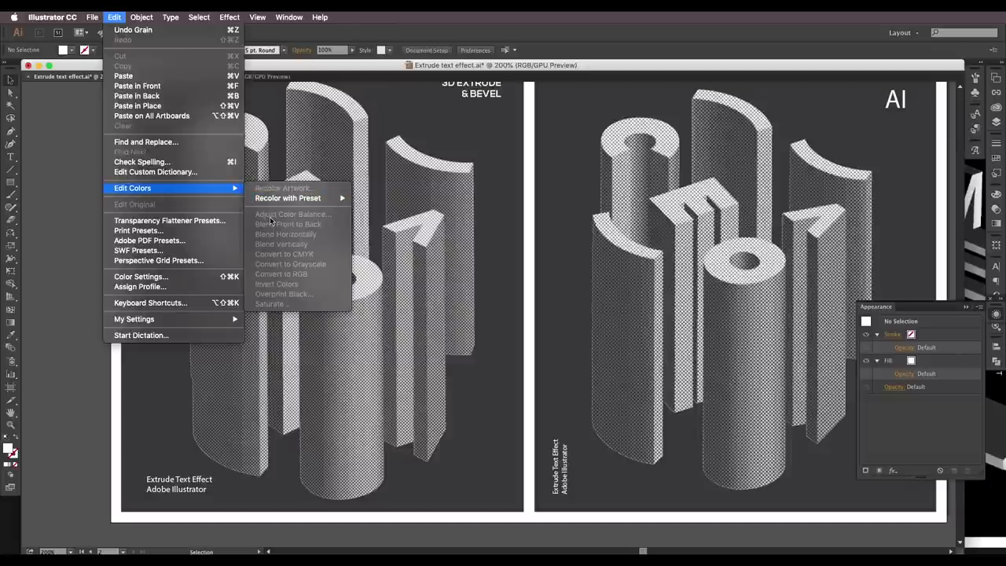
mouse_move(230, 17)
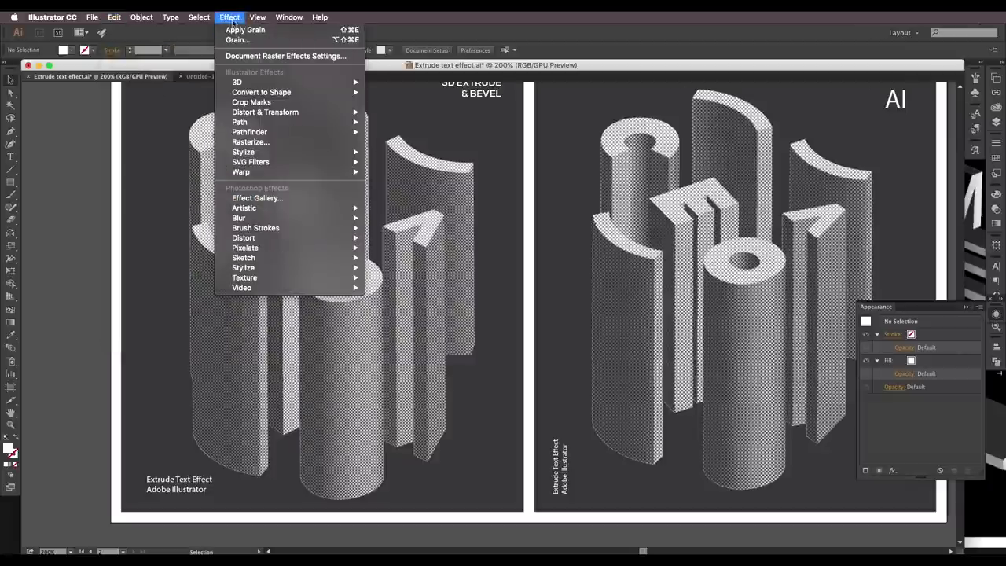
mouse_move(306, 281)
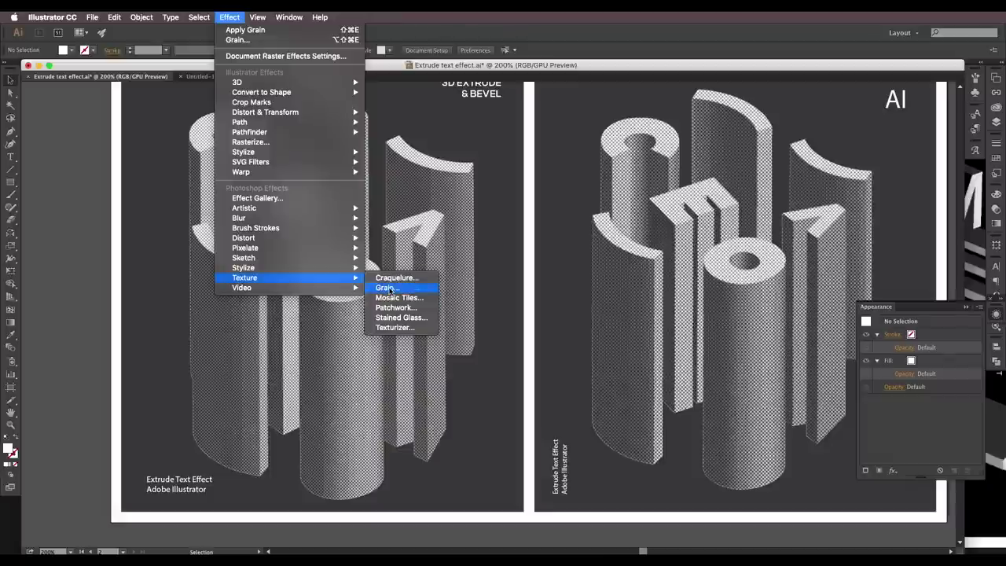
left_click(626, 359)
left_click_drag(658, 341, 562, 322)
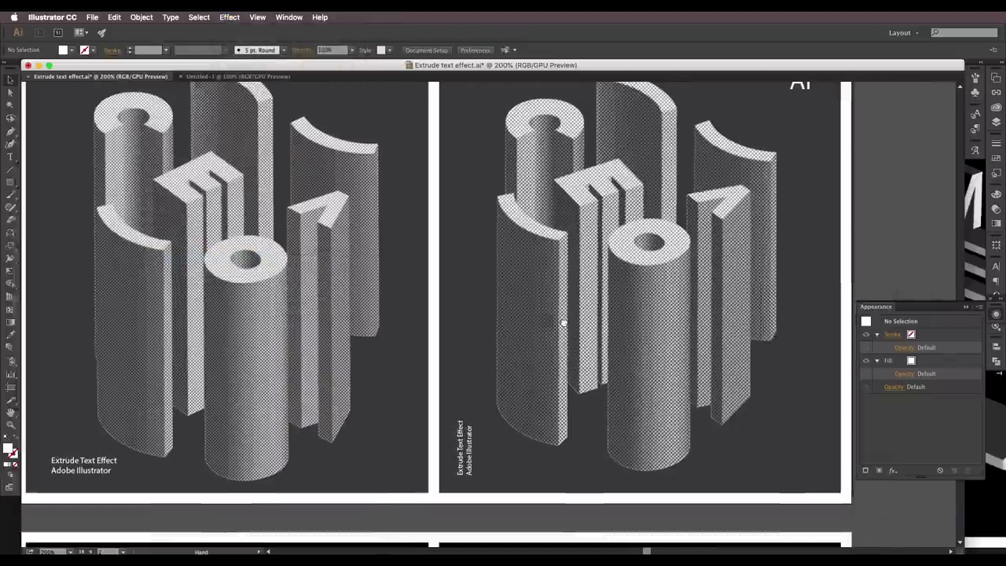
Review the two halftone posters side by side, and examine the finished black extruded-lettering poster beside its empty artboard.
left_click_drag(569, 279, 589, 312)
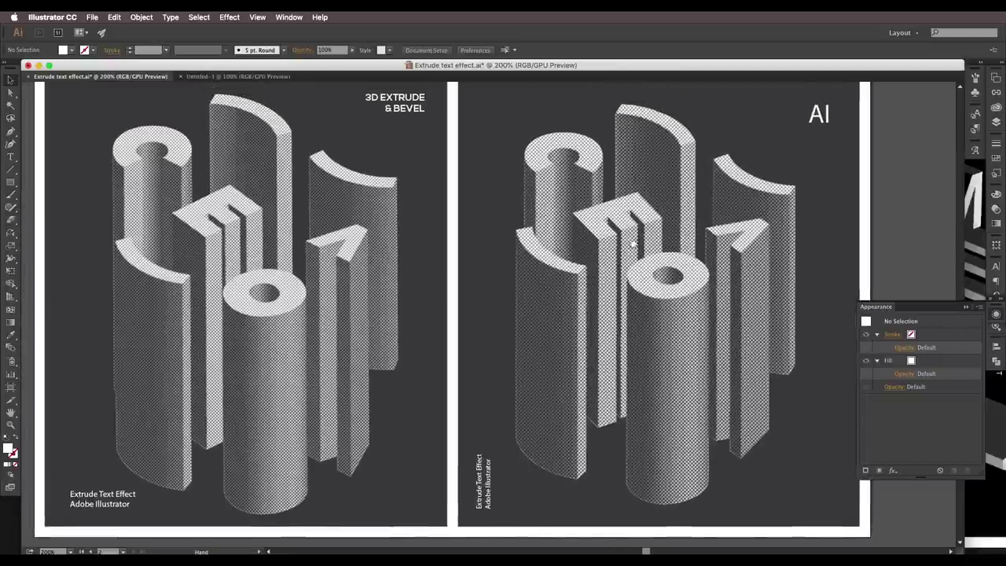
left_click_drag(634, 243, 651, 270)
scroll(641, 267, "down", 3)
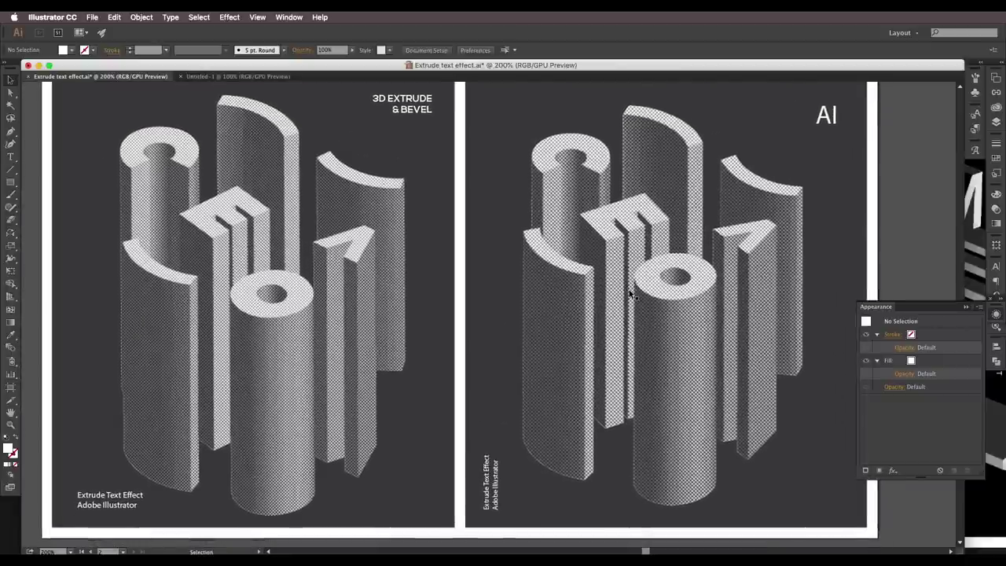
scroll(615, 349, "down", 5)
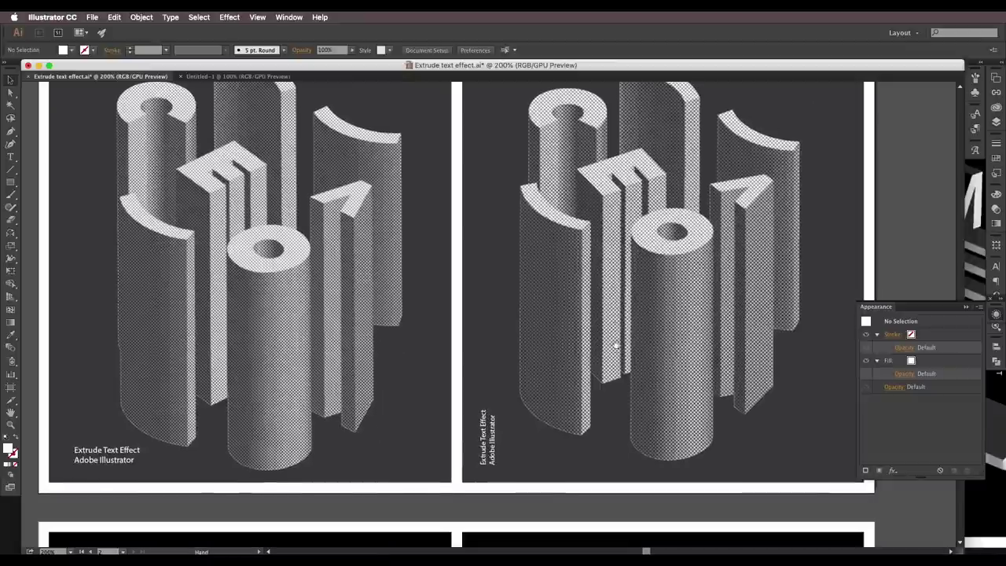
scroll(544, 361, "down", 12)
scroll(516, 241, "left", 3)
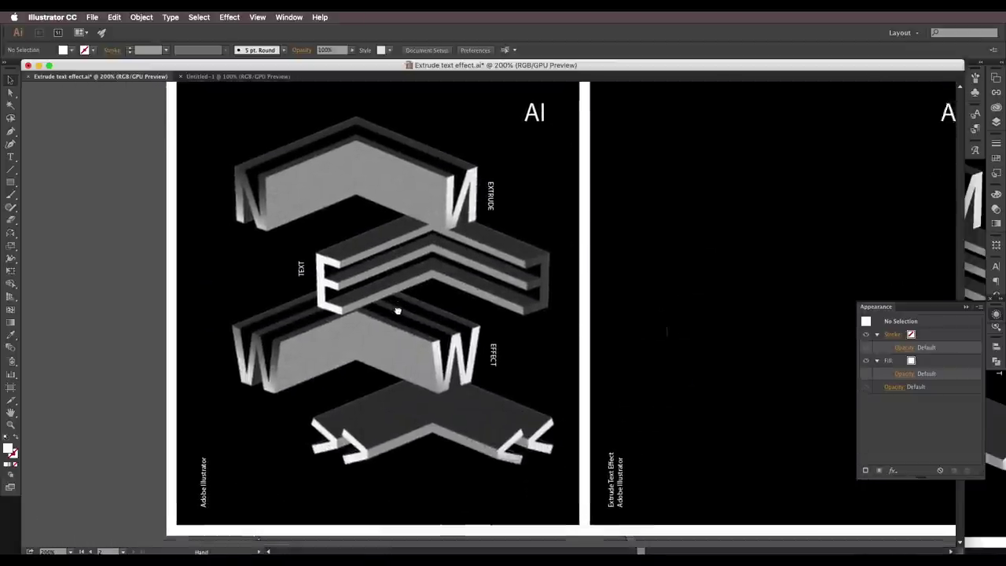
scroll(374, 308, "up", 1)
scroll(199, 234, "right", 1)
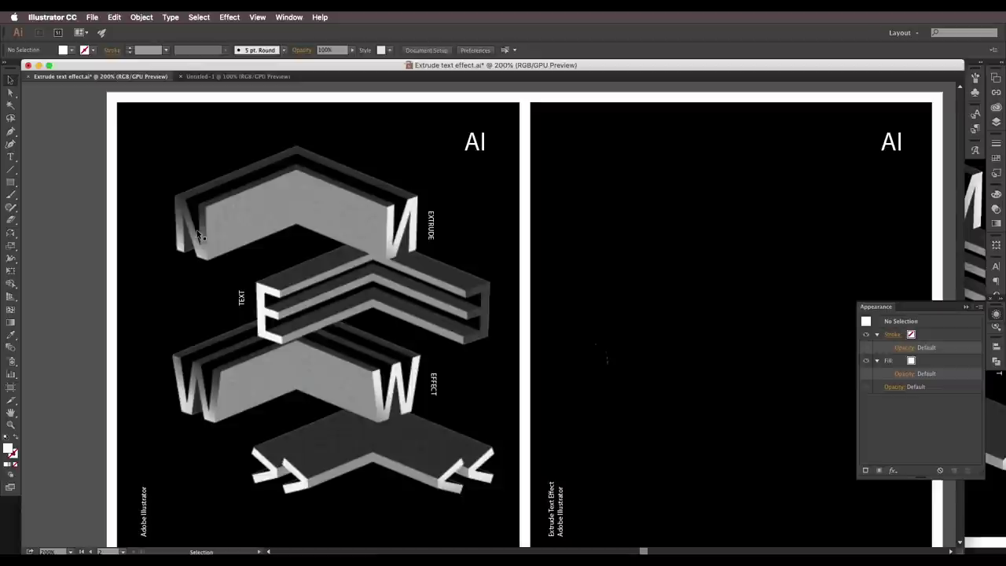
Add a letter N to the upper part of the empty black artboard, fill it white and adjust its position.
scroll(303, 258, "right", 1)
key("t")
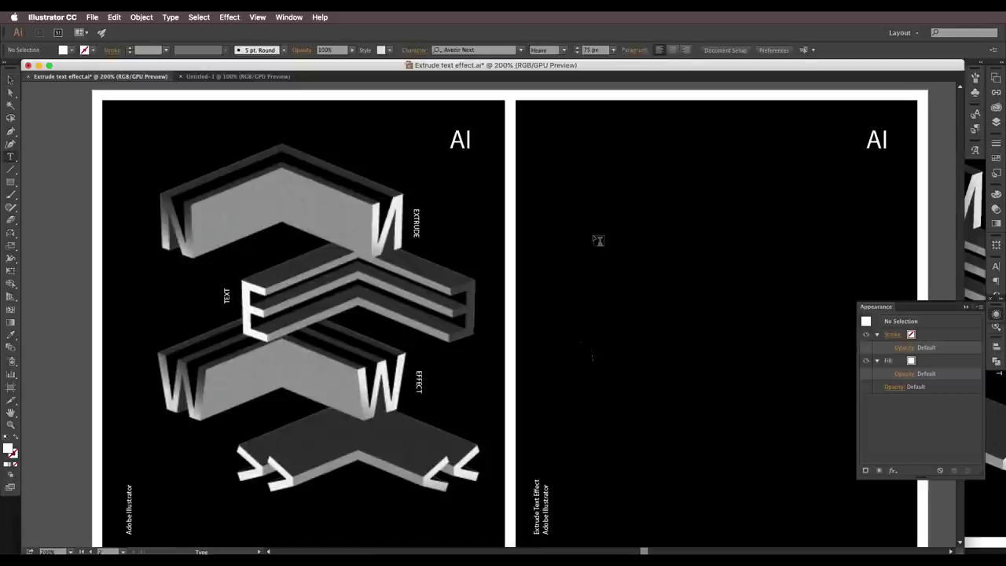
left_click(596, 237)
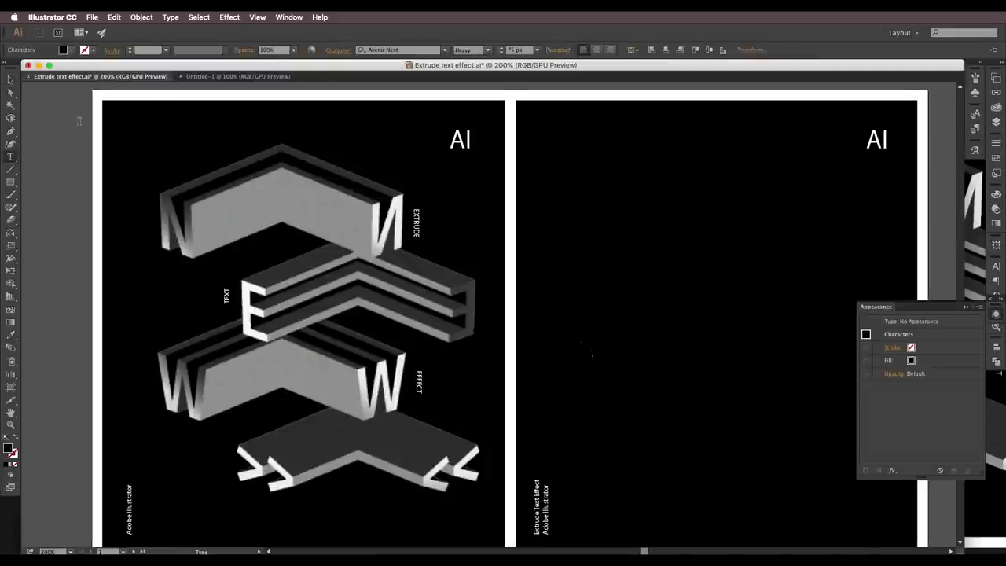
left_click(10, 80)
left_click(70, 50)
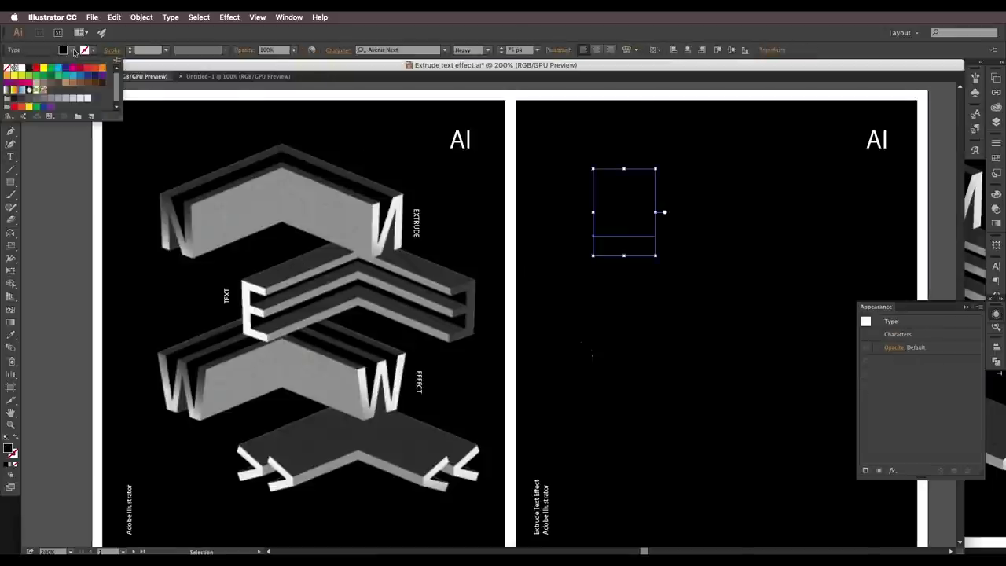
left_click(15, 69)
left_click_drag(606, 206, 600, 222)
Set the letter N in Myriad Pro Semibold after trying Bold, and shift it slightly on the artboard.
left_click(383, 50)
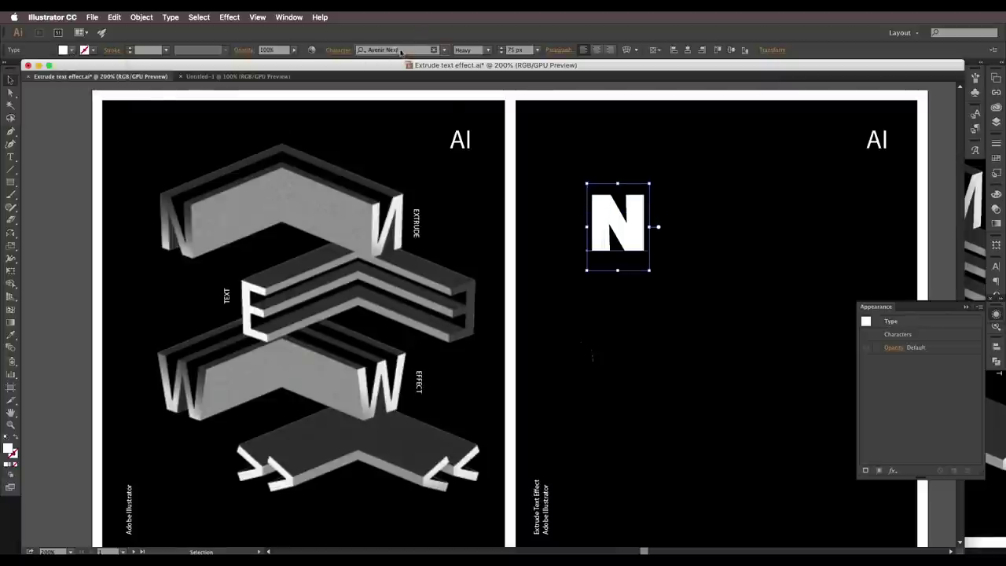
type("Myriad Pro")
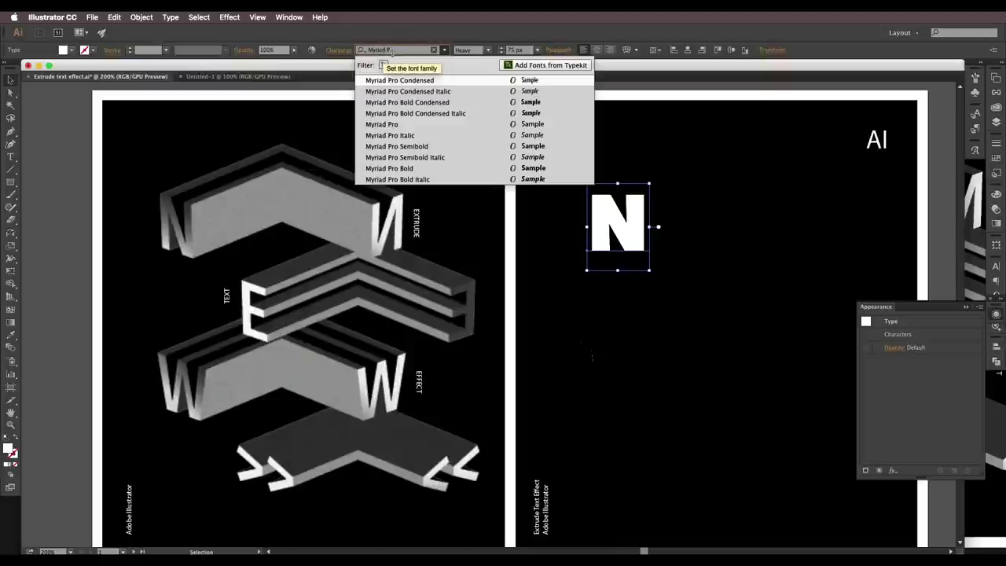
left_click(398, 126)
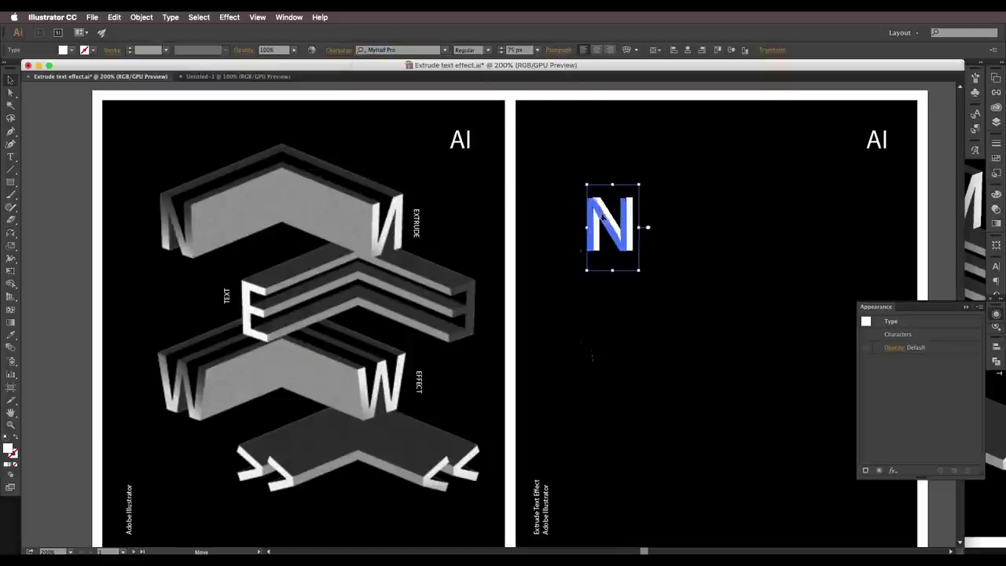
left_click_drag(603, 217, 600, 218)
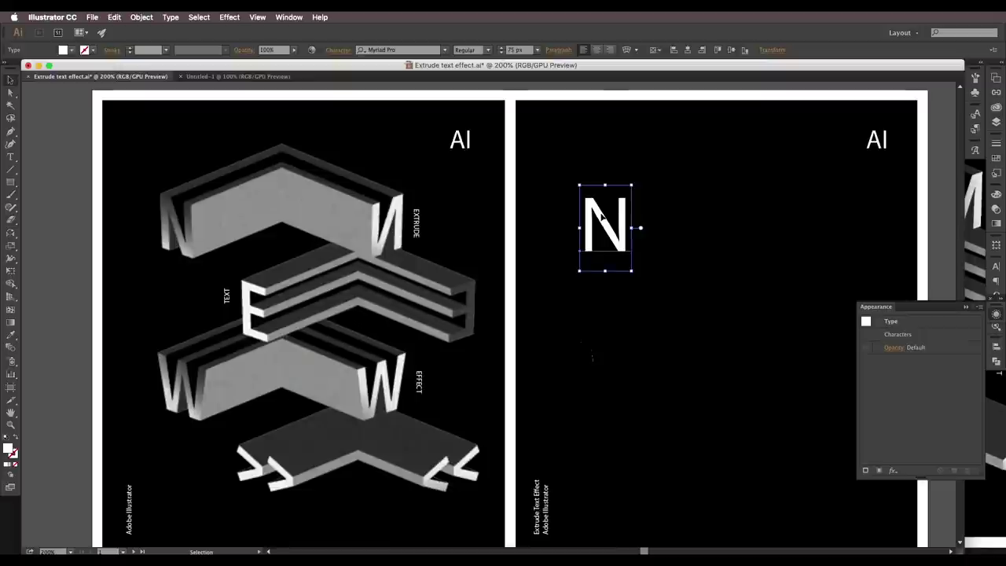
left_click(487, 52)
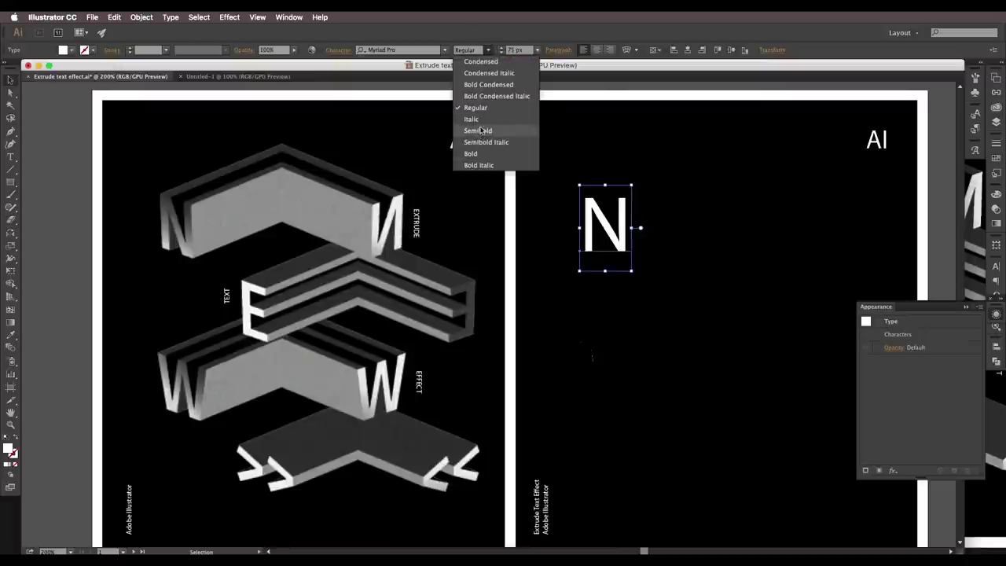
left_click(481, 154)
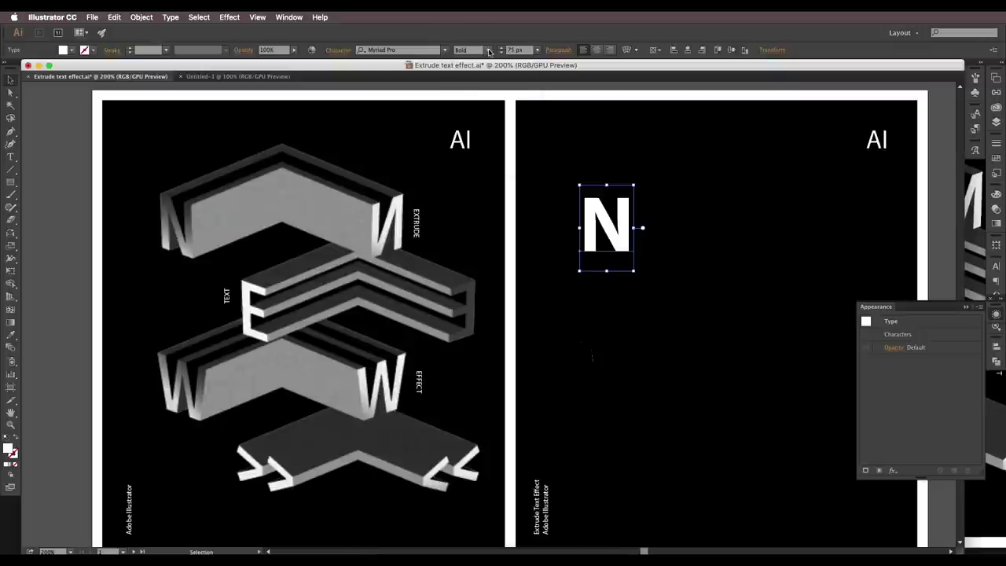
left_click(488, 50)
left_click(478, 130)
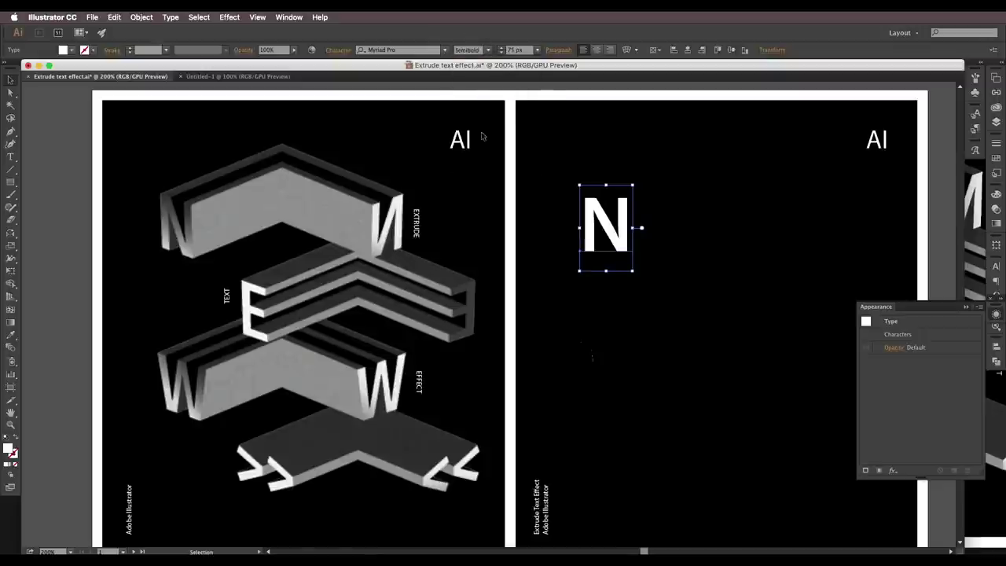
left_click_drag(629, 237, 681, 240)
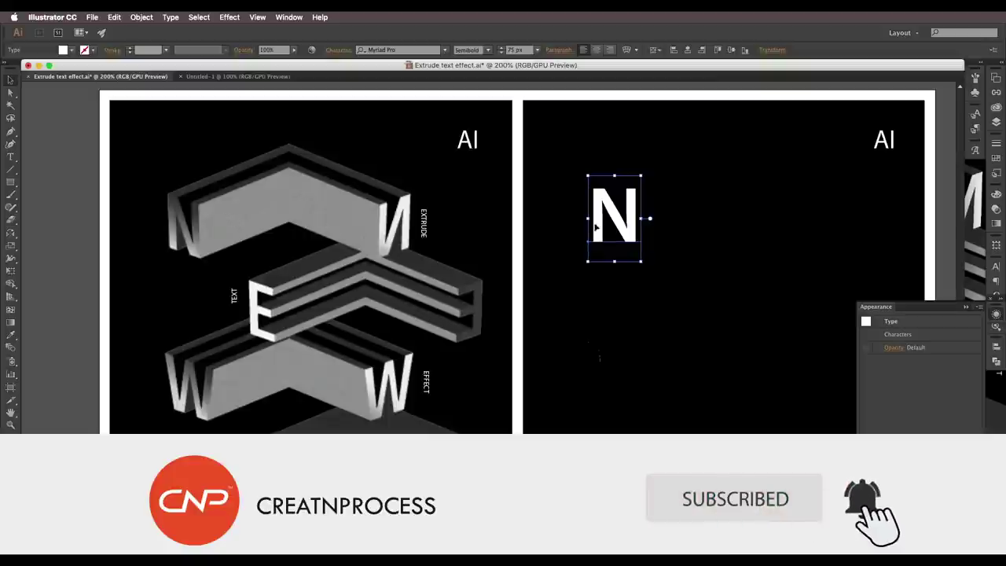
Apply 3D Extrude & Bevel to the N, starting from Isometric Left and adjusting the rotation to -26°, 42° and -18°.
left_click(229, 18)
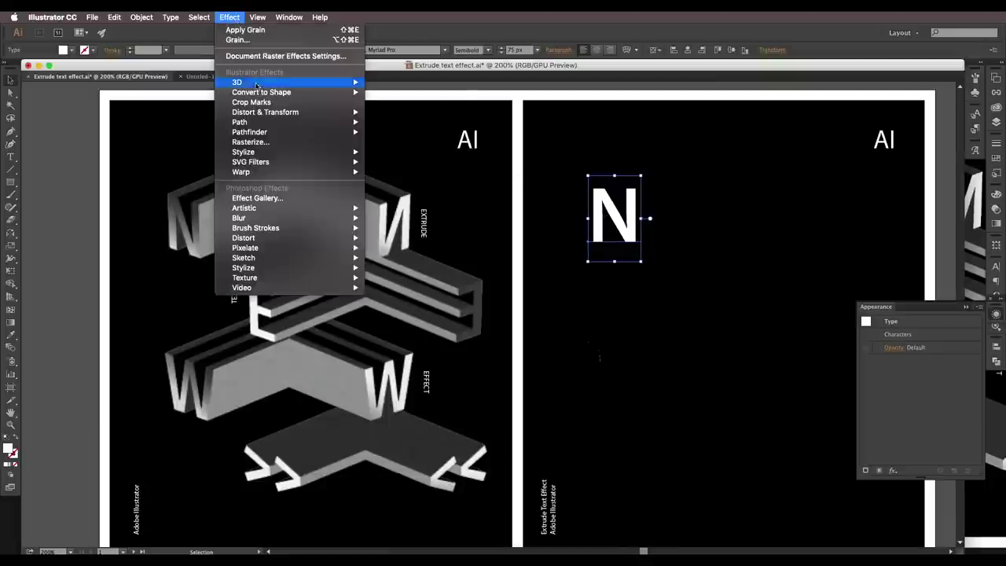
mouse_move(291, 82)
left_click(405, 82)
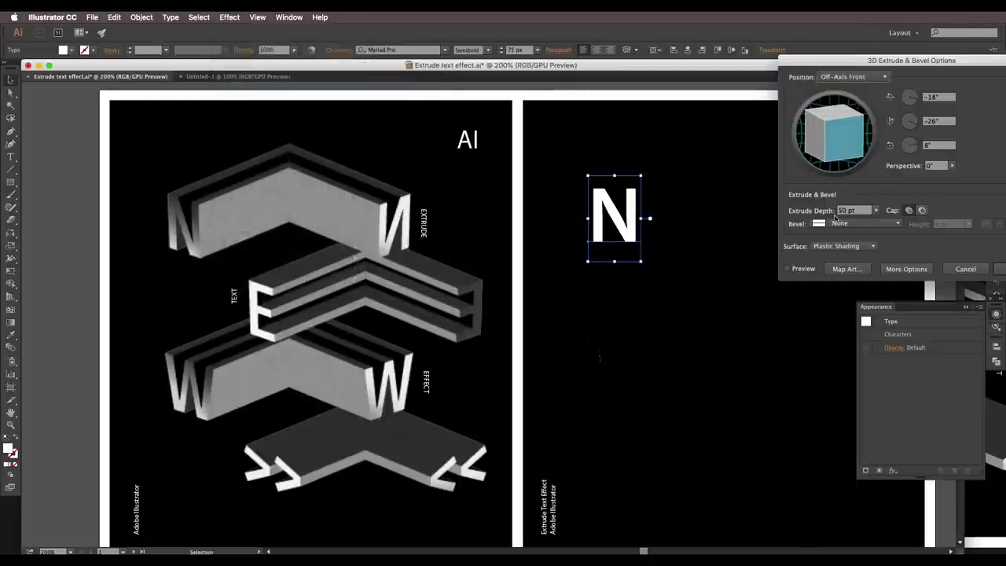
left_click(787, 269)
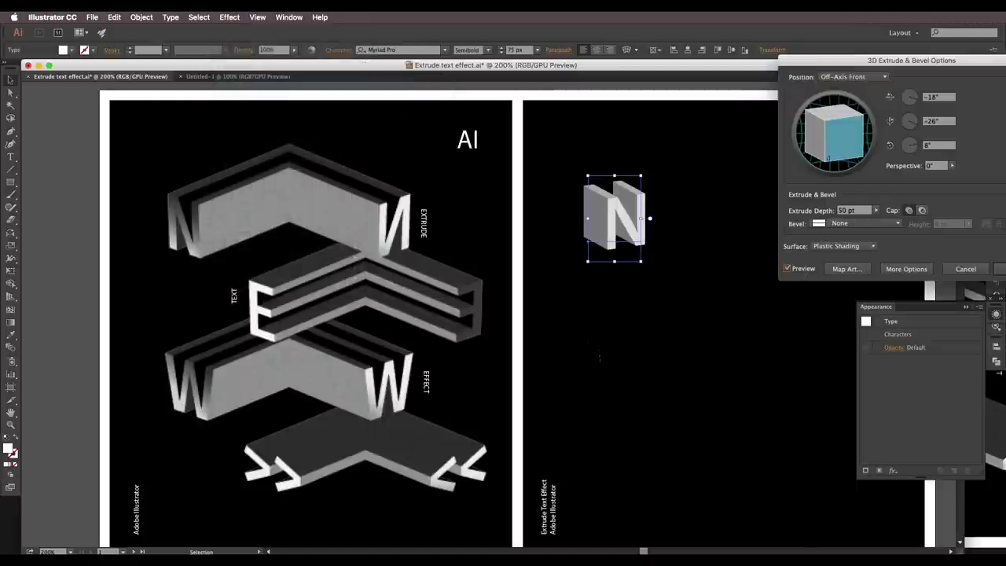
left_click(853, 76)
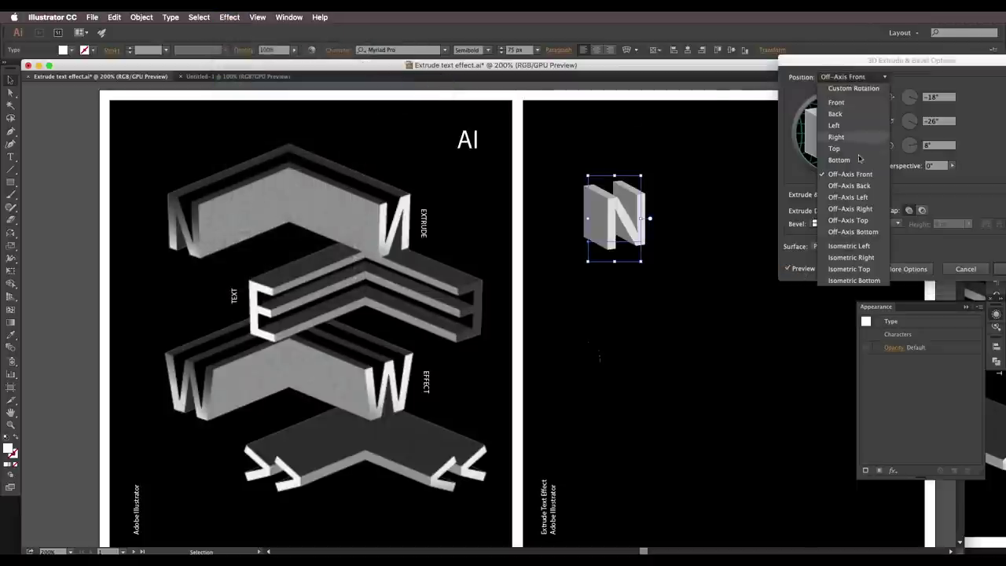
left_click(852, 257)
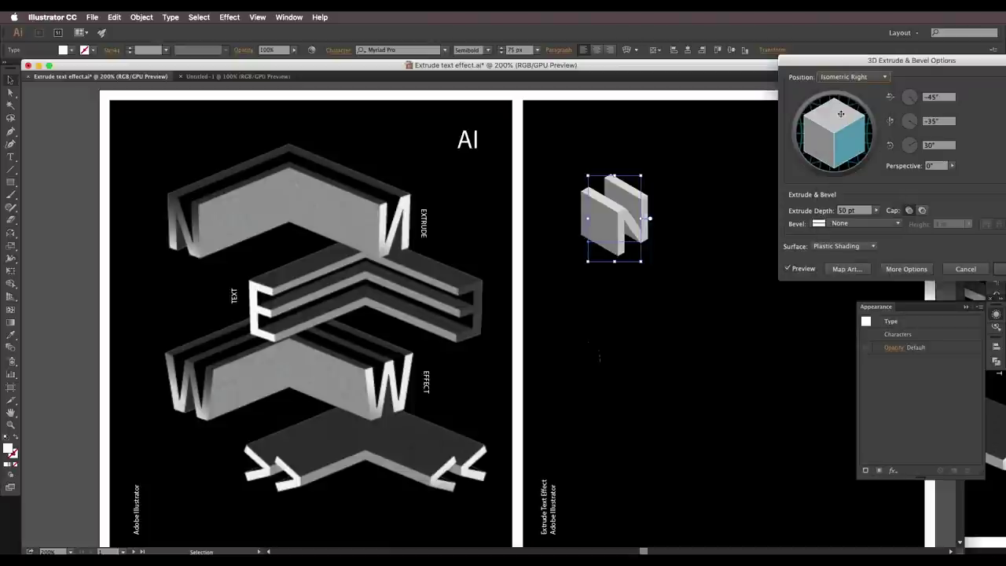
left_click(853, 77)
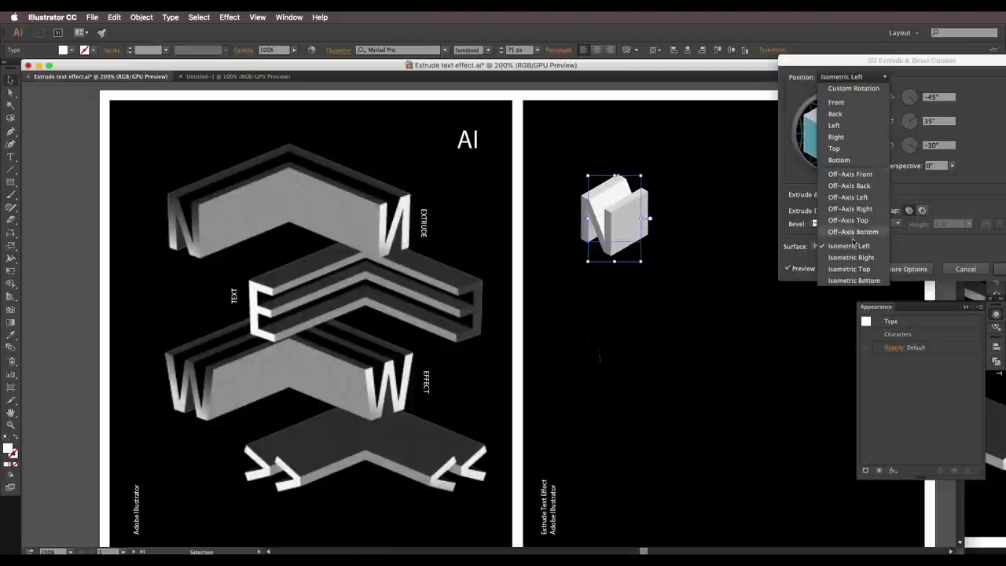
left_click(852, 245)
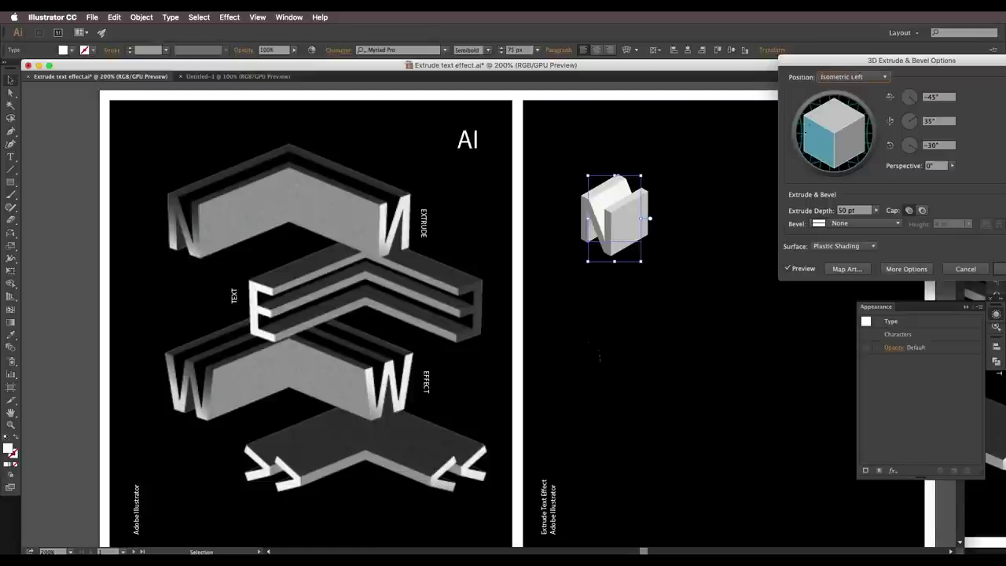
left_click_drag(805, 132, 824, 115)
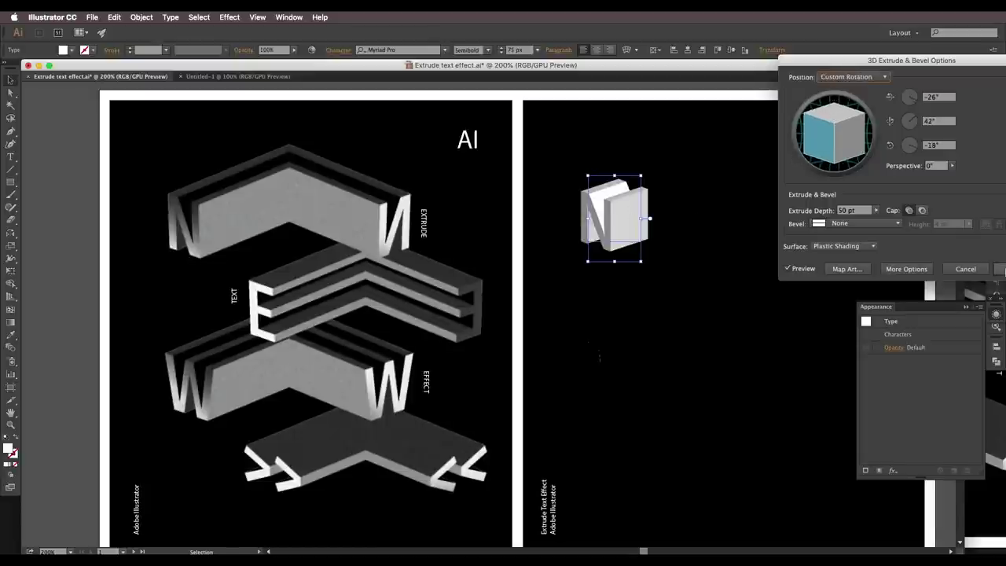
left_click(998, 269)
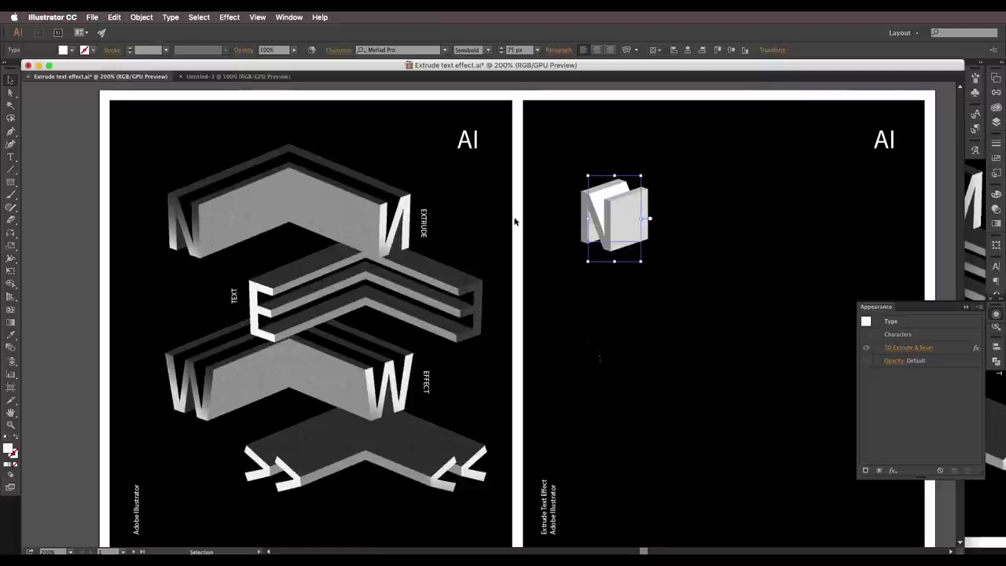
Reopen the N's 3D Extrude & Bevel effect and set the extrude depth to 170 pt with the preview on.
scroll(551, 226, "right", 3)
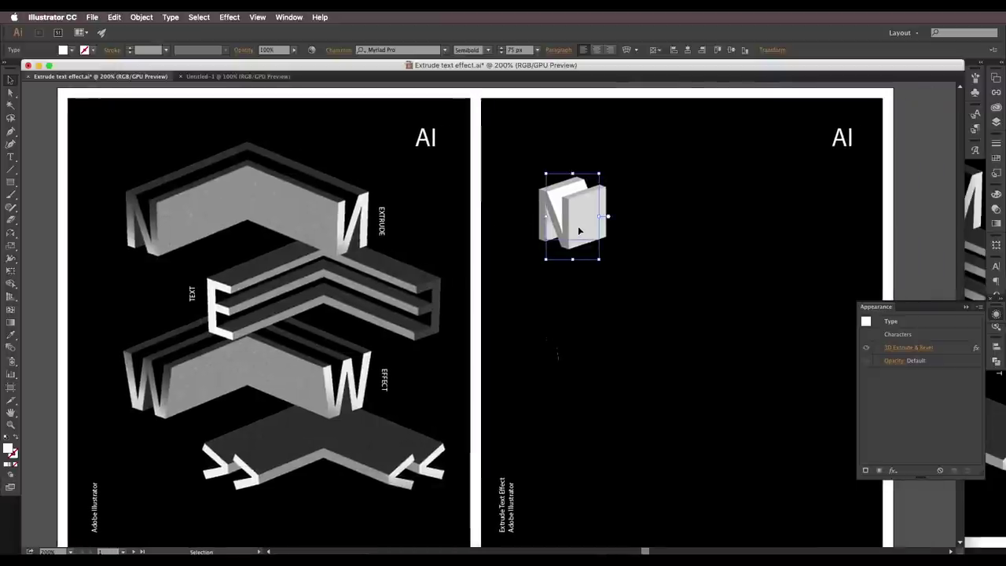
left_click(918, 351)
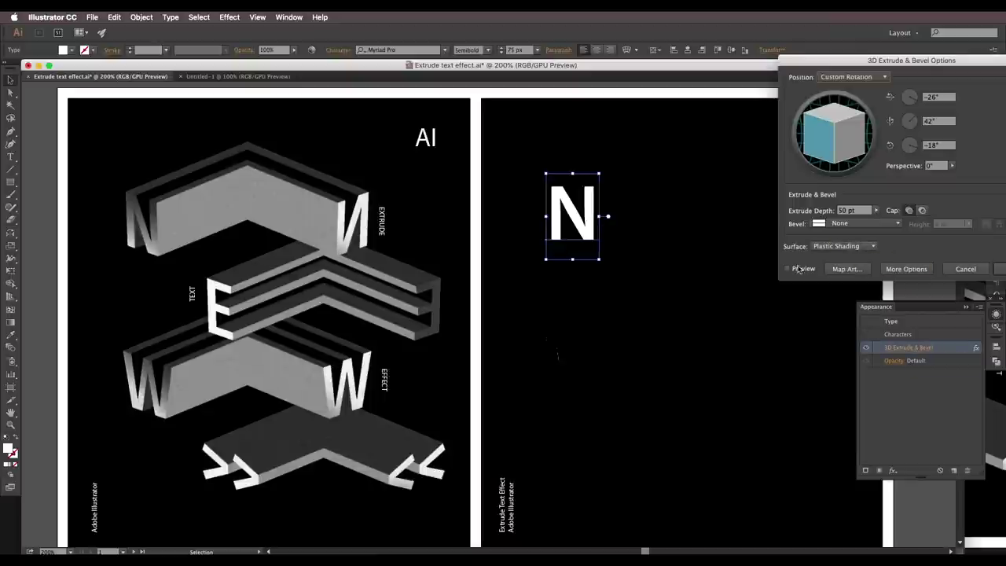
left_click(850, 211)
key("shift+Up")
key("shift+Up")
key("shift+Up")
key("shift+Up")
key("shift+Up")
key("shift+Up")
key("shift+Up")
key("shift+Up")
key("shift+Up")
key("shift+Up")
key("shift+Up")
key("shift+Up")
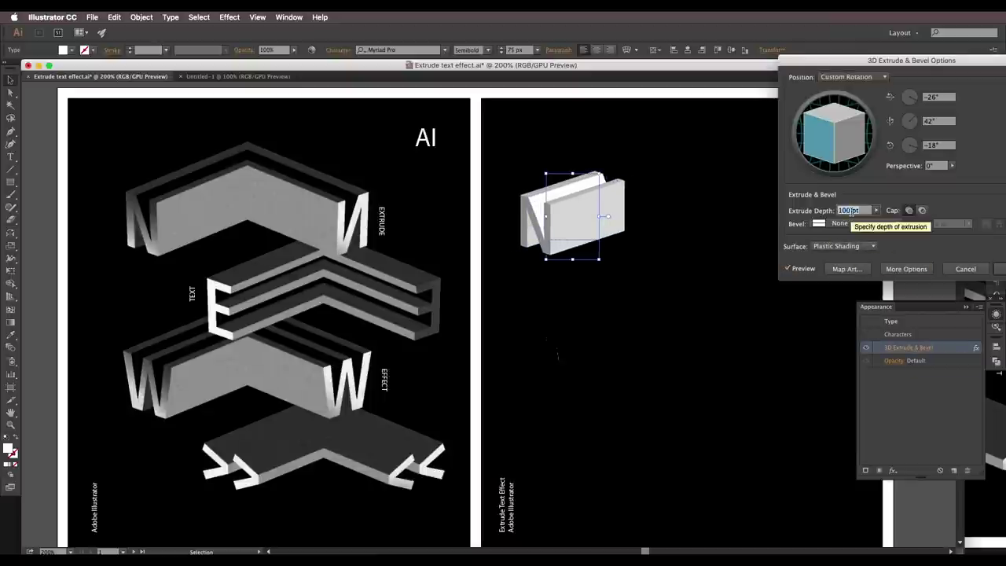
key("shift+Up")
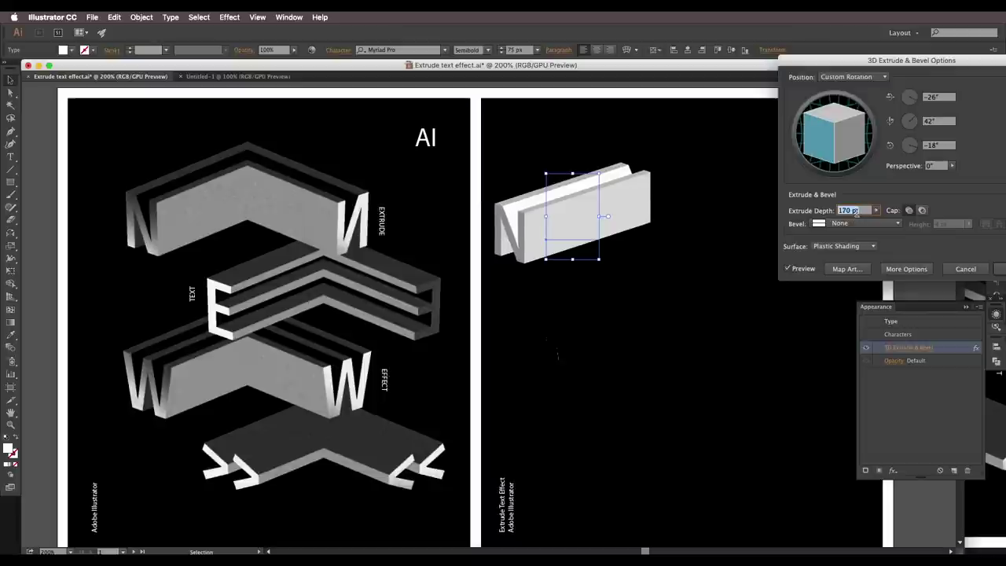
left_click(1000, 270)
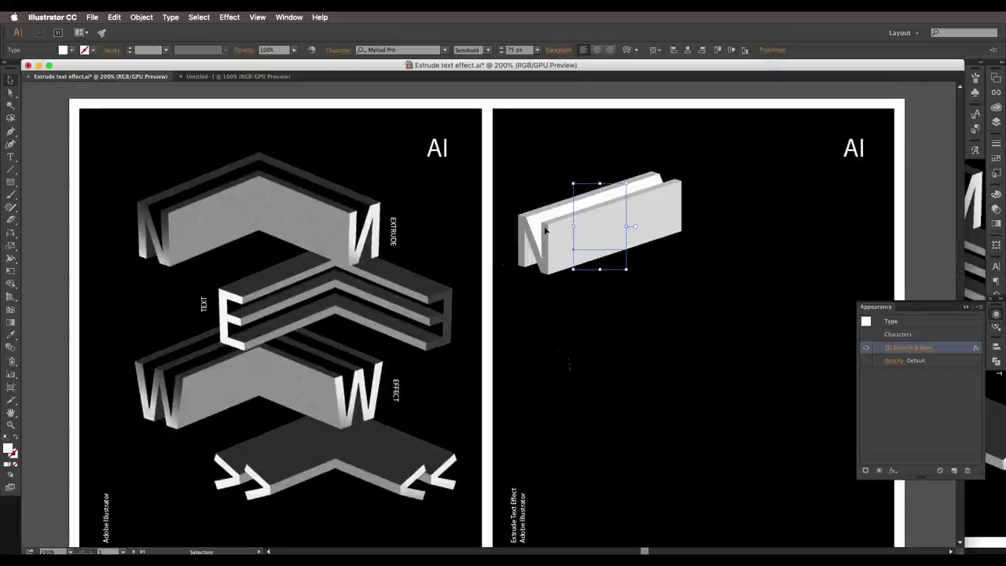
Reposition the extruded N, duplicate it directly below, change the copy to E and move it closer beneath the N.
left_click_drag(576, 235, 584, 247)
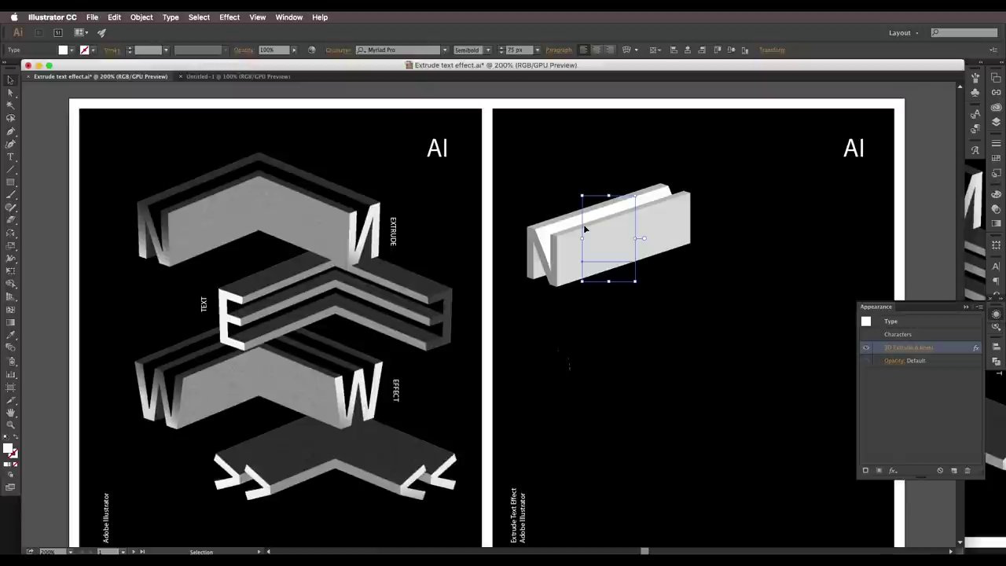
left_click_drag(599, 260, 660, 343)
double_click(602, 339)
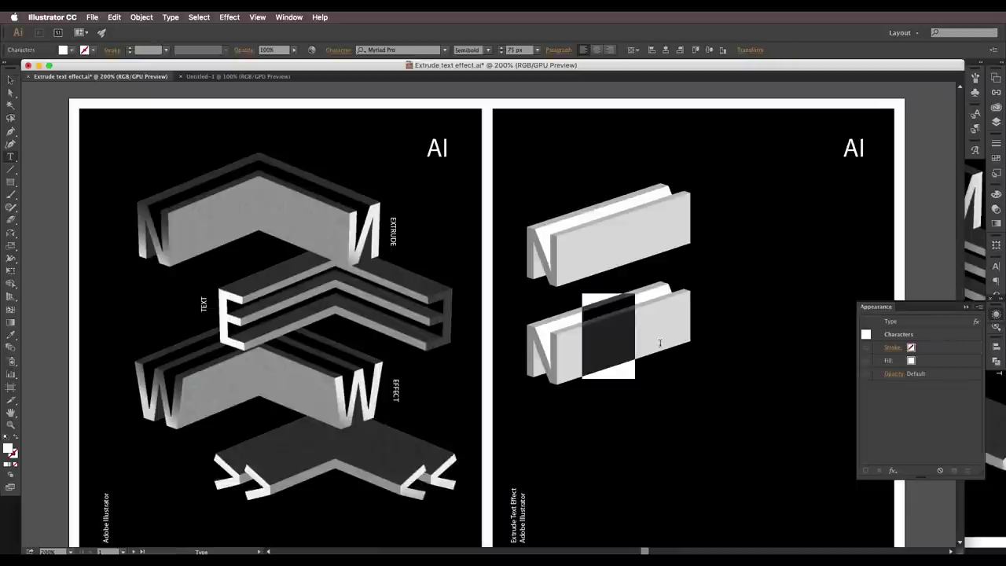
type("E")
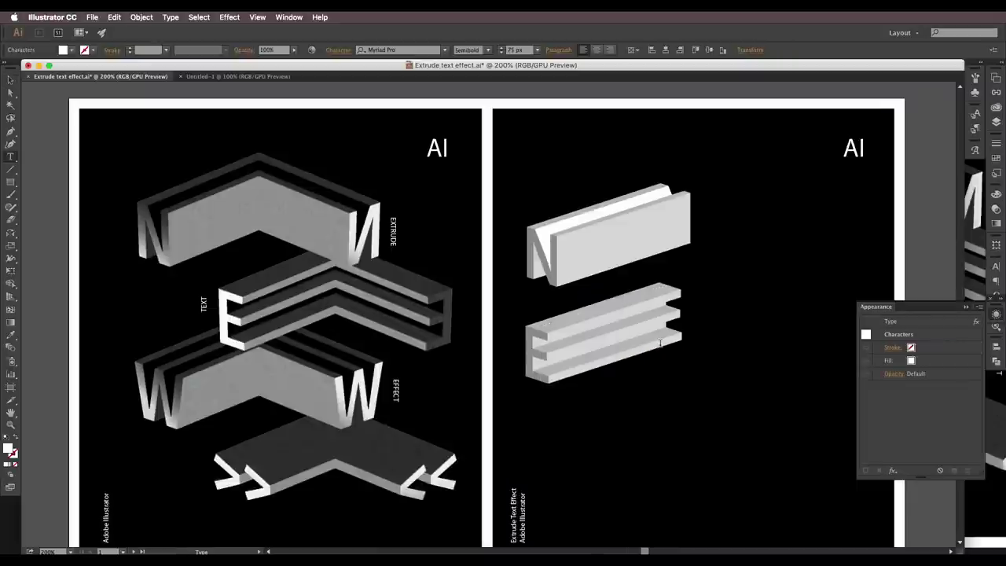
left_click(10, 79)
left_click_drag(551, 330, 554, 328)
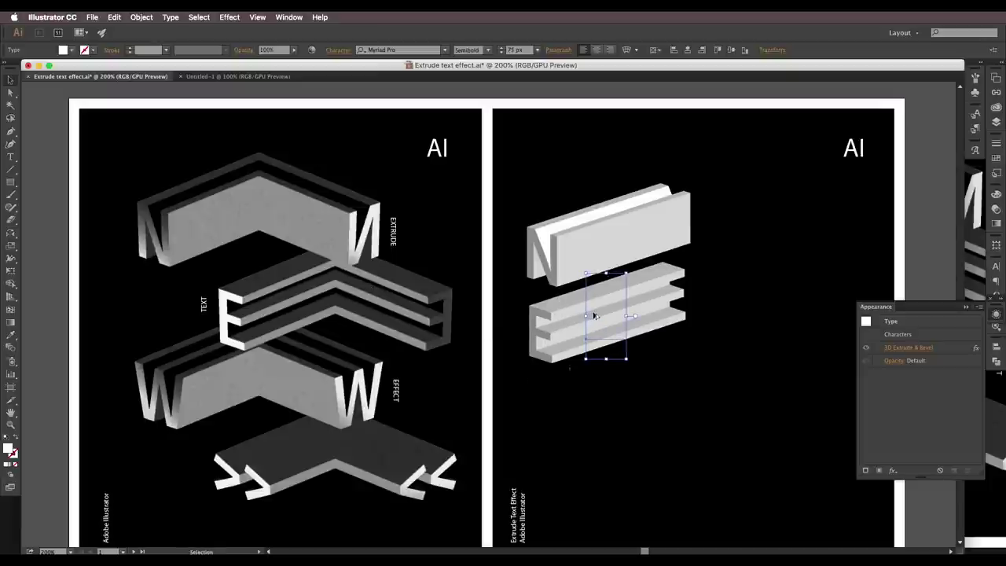
Duplicate the extruded E below itself and change the copy's letter to W.
left_click_drag(594, 315, 632, 407)
double_click(589, 407)
type("W")
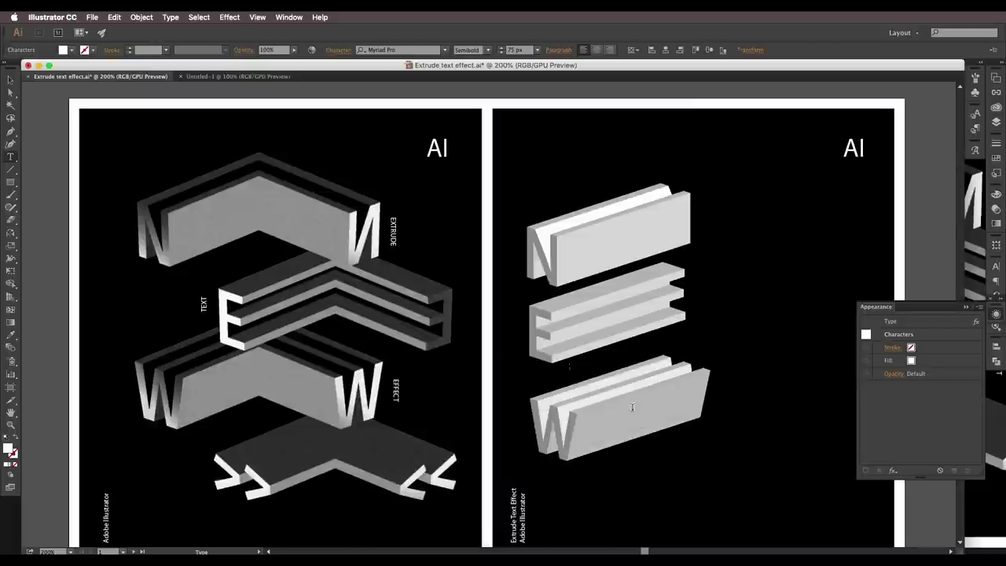
Duplicate the extruded W directly below itself and change the copy's text to >>.
left_click(10, 81)
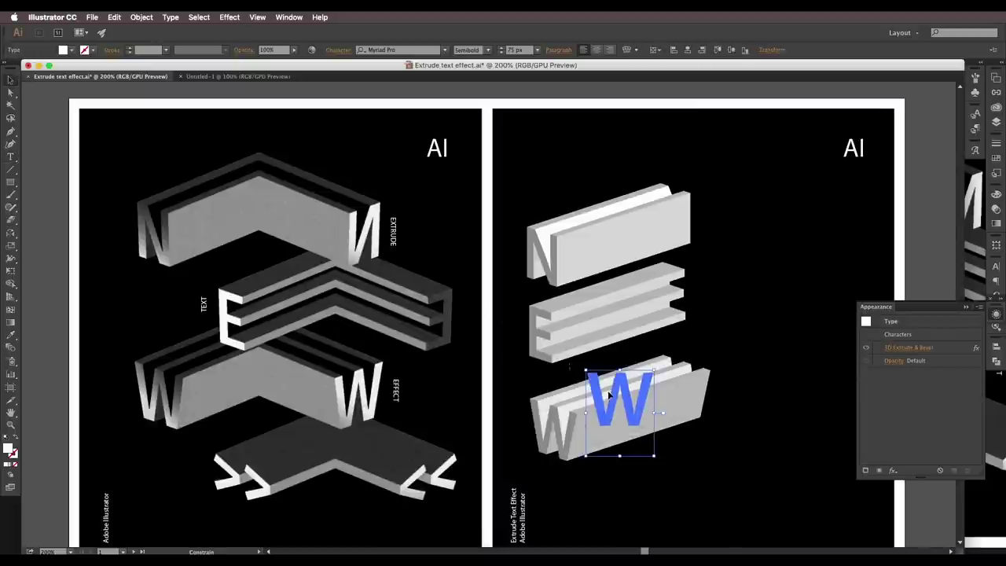
scroll(593, 389, "down", 5)
left_click_drag(624, 310, 658, 397)
double_click(629, 395)
type(">>")
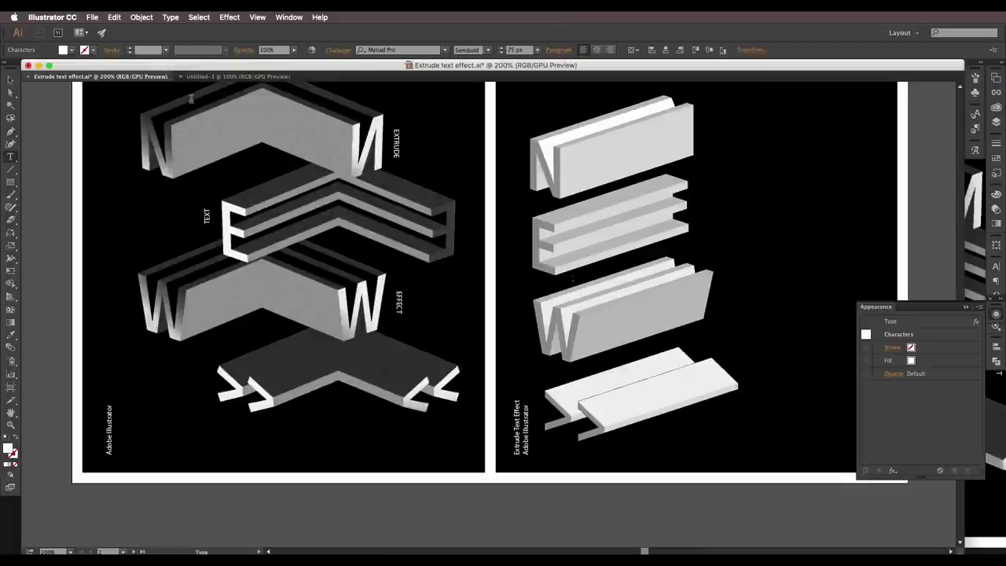
left_click(10, 80)
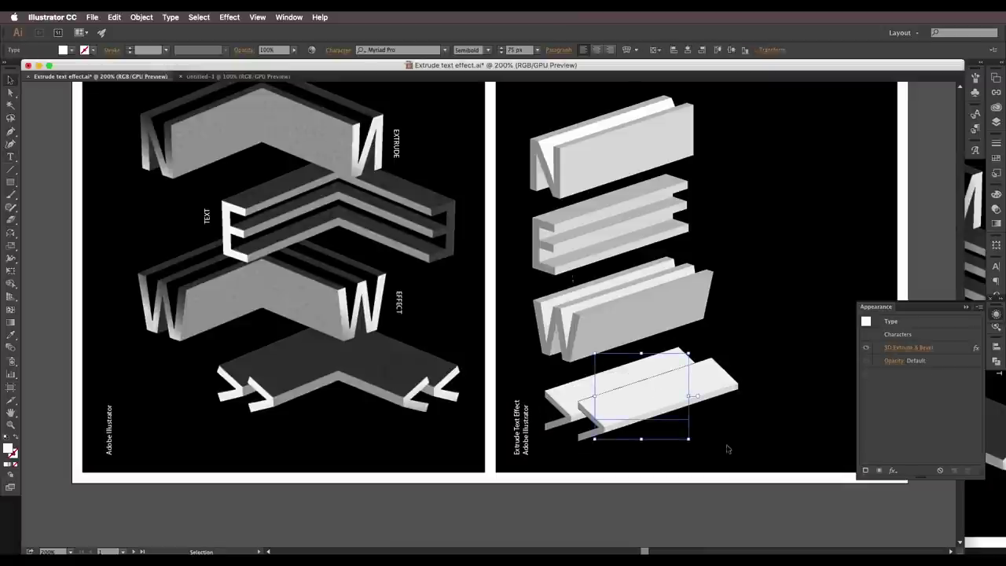
Set the font style of the extruded >> to Bold and deselect it.
left_click(494, 50)
left_click(495, 151)
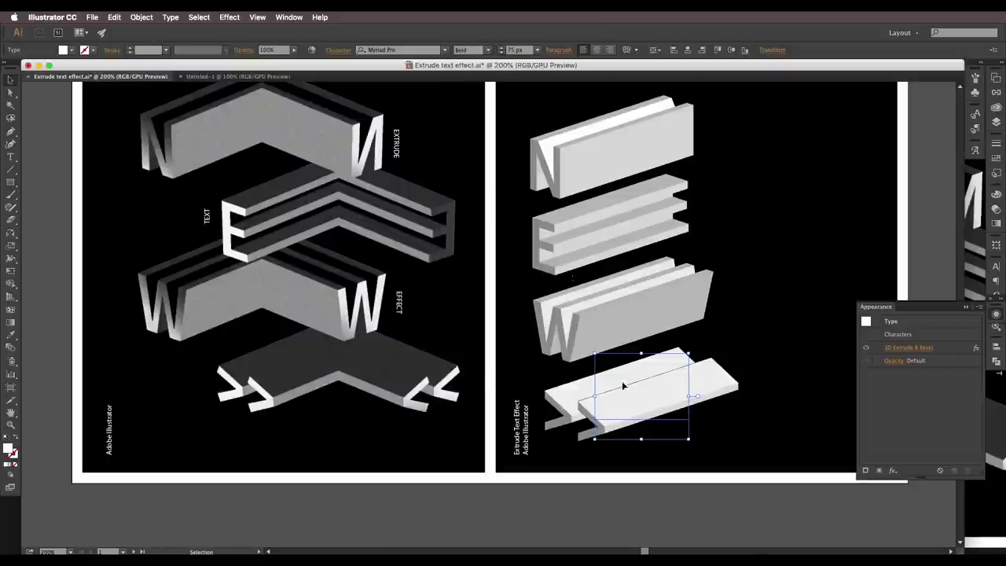
left_click(601, 488)
Group the four extruded text objects N, E, W and >> on the new poster.
scroll(629, 409, "up", 2)
scroll(629, 408, "left", 1)
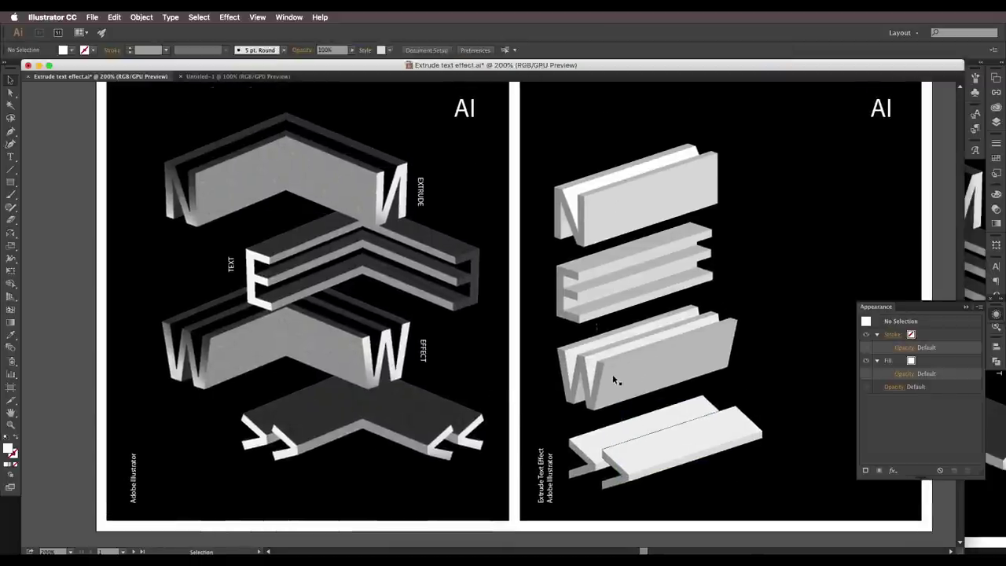
scroll(615, 380, "down", 1)
scroll(652, 369, "up", 3)
scroll(652, 370, "right", 1)
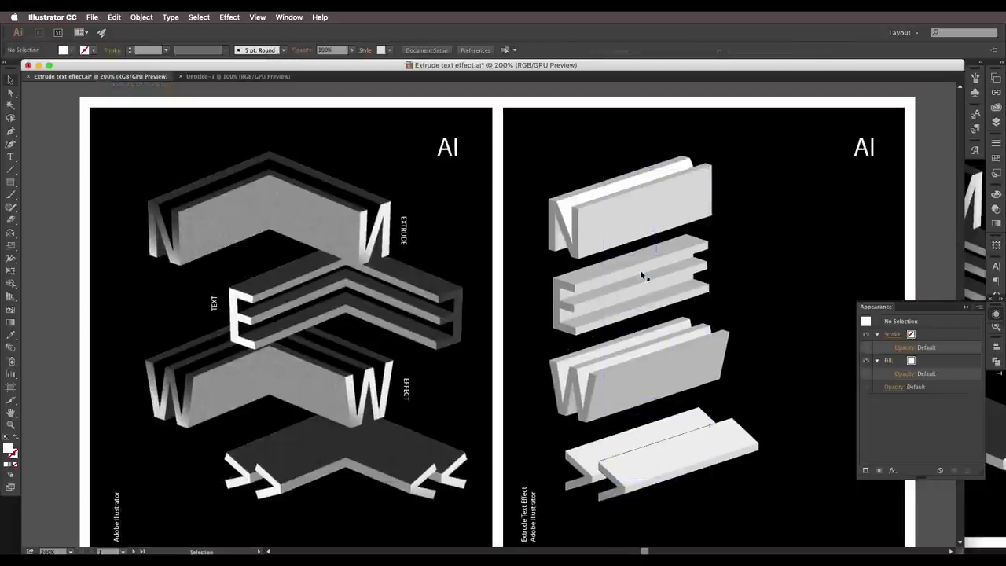
scroll(654, 363, "down", 1)
scroll(654, 363, "left", 1)
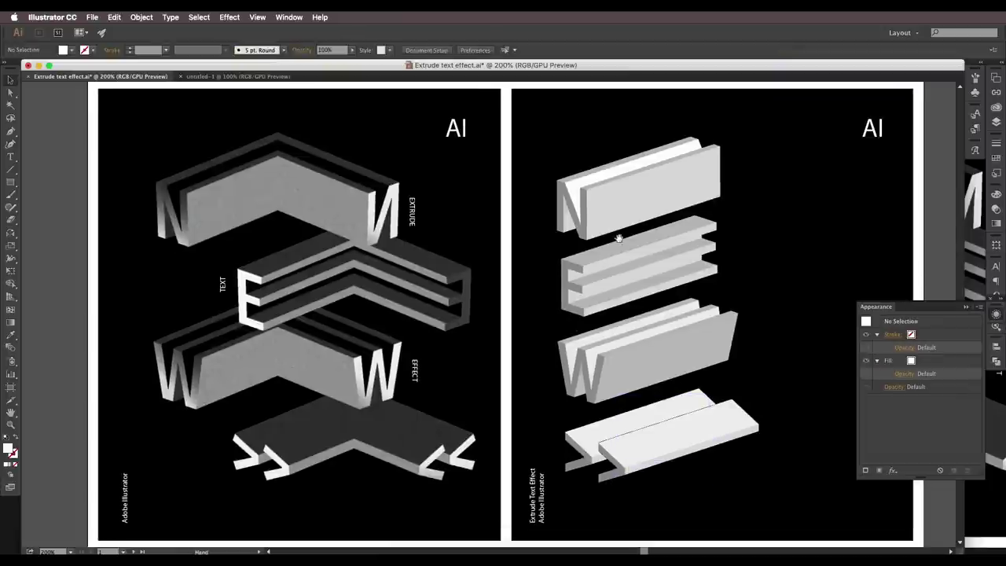
scroll(640, 265, "right", 1)
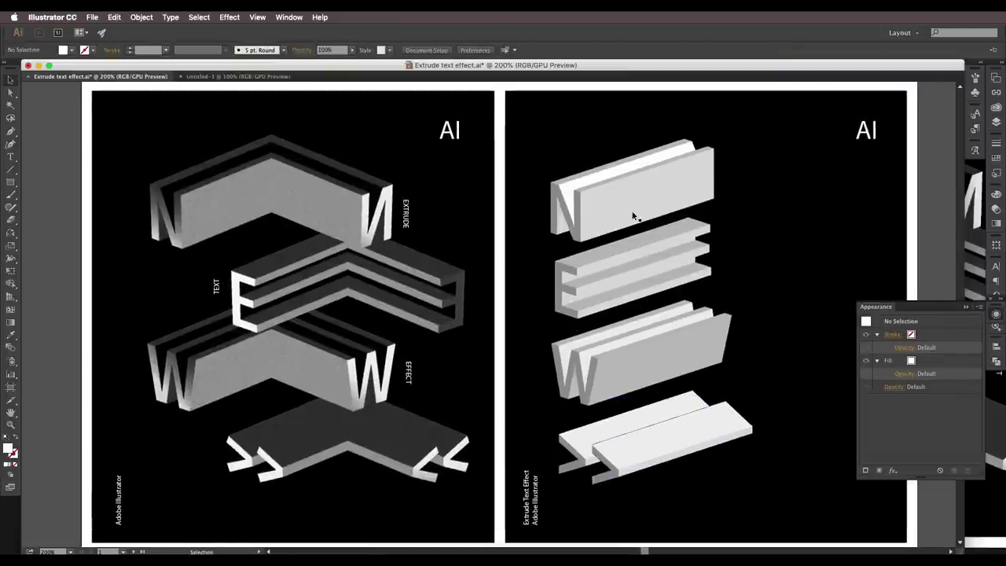
left_click(650, 425)
left_click(644, 251, "shift")
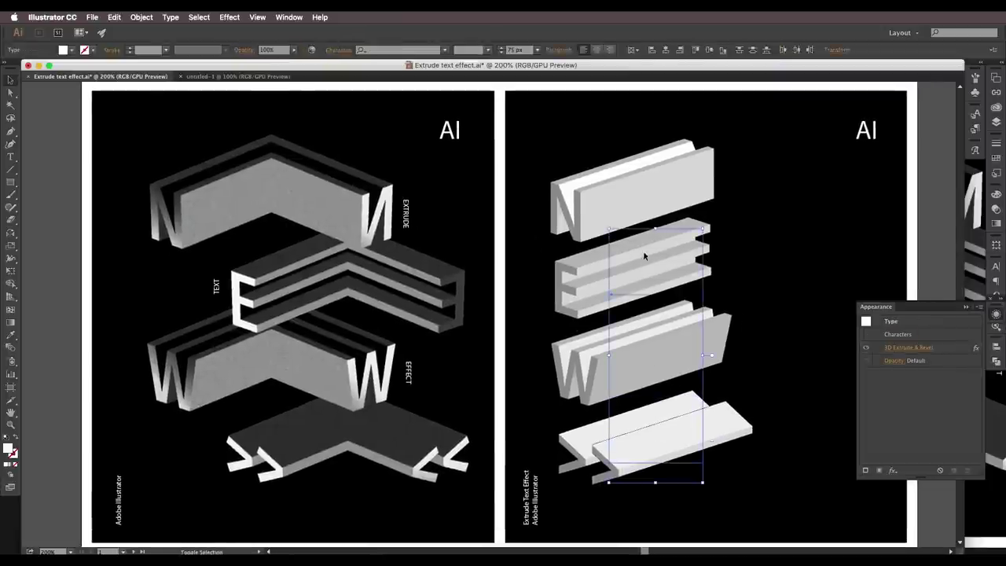
left_click(652, 359, "shift")
left_click(650, 196, "shift")
key("super+g")
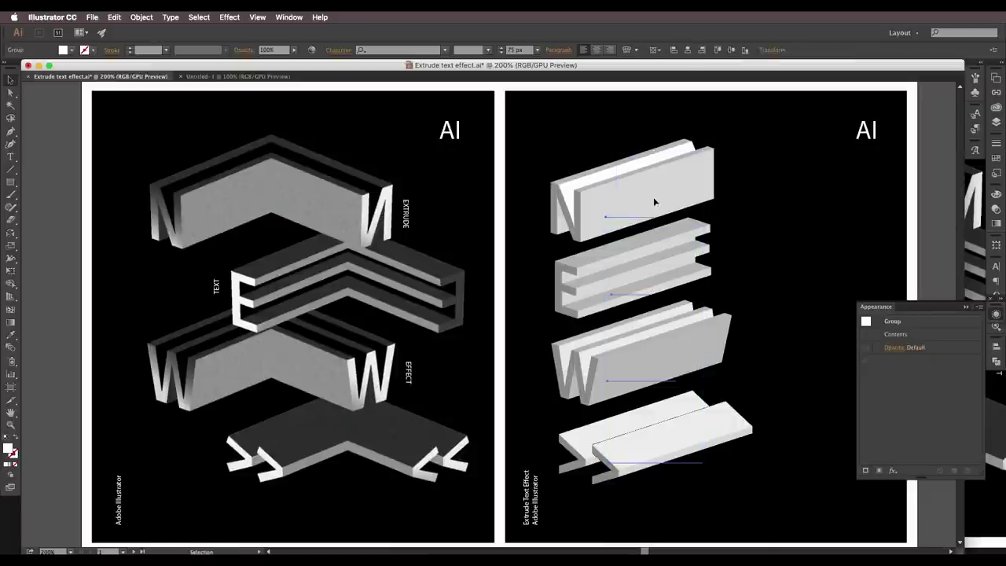
Draw a white rectangle about 127.5 by 375.5 px covering the front part of all four extruded characters, leaving their far ends uncovered.
left_click(11, 182)
left_click_drag(538, 118, 672, 509)
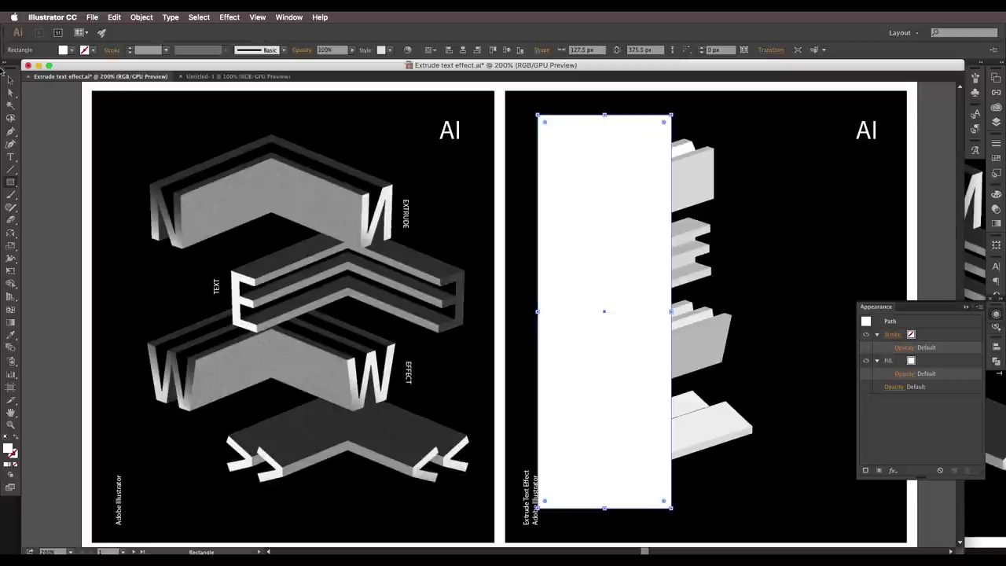
left_click(11, 80)
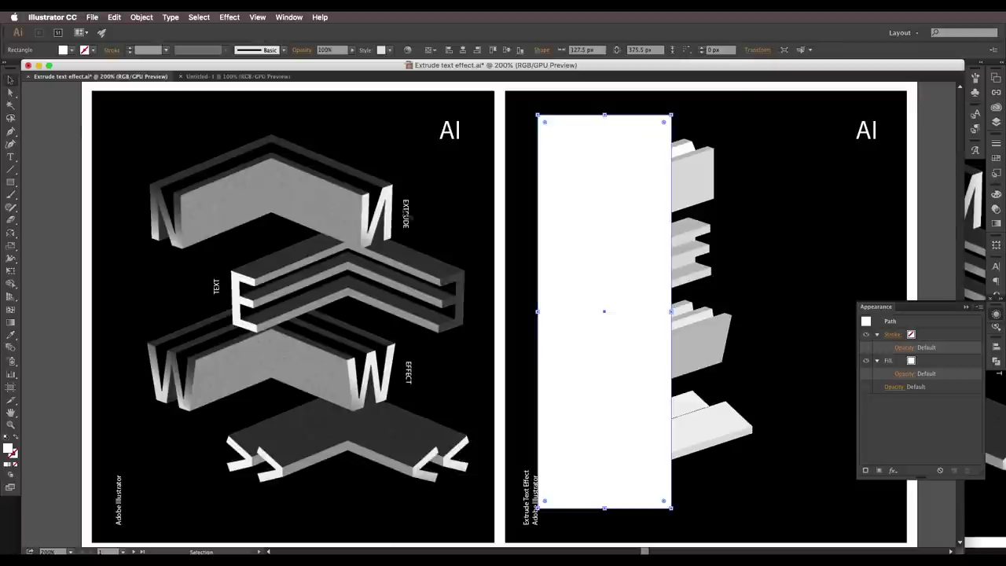
Make a clipping mask from the rectangle and the grouped extruded characters.
left_click(705, 321, "shift")
right_click(600, 299)
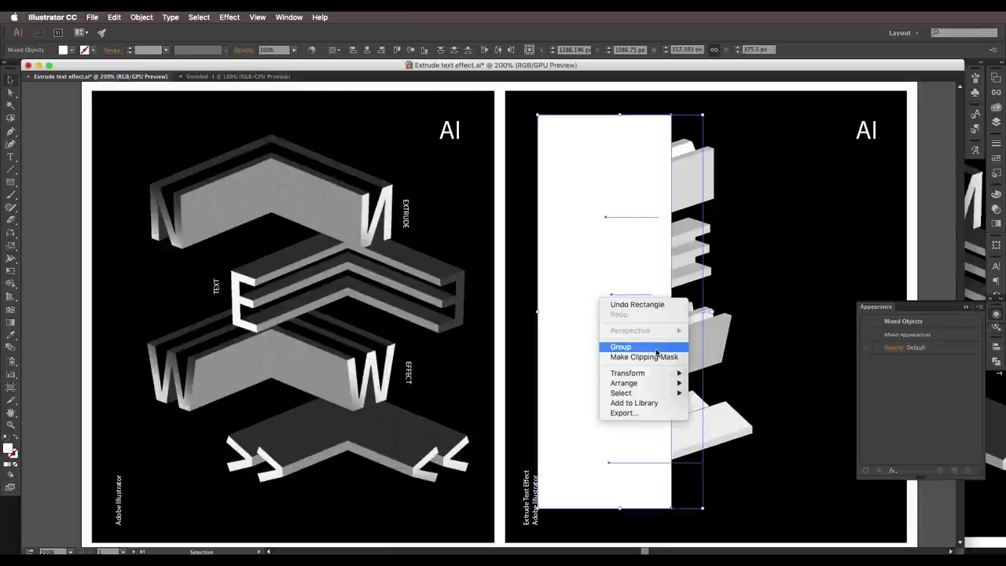
left_click(658, 357)
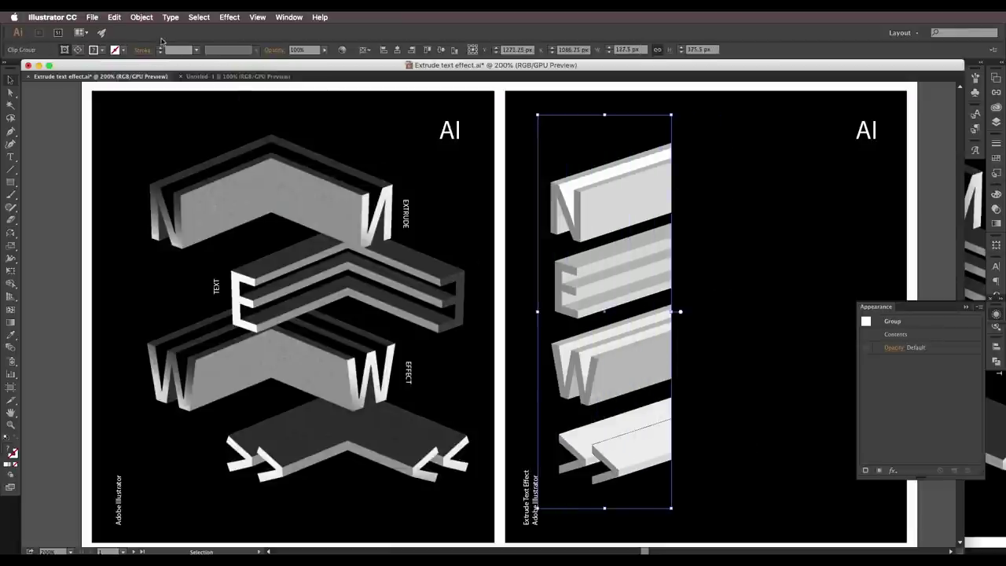
Expand the clipped group's appearance and apply the Pathfinder Trim to it.
left_click(142, 17)
left_click(161, 131)
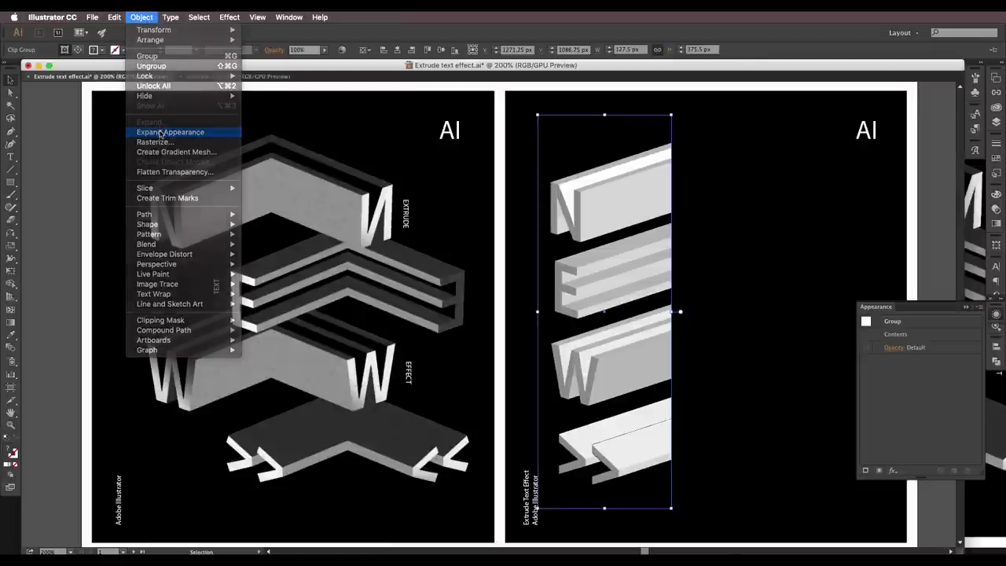
left_click(818, 481)
left_click(663, 455)
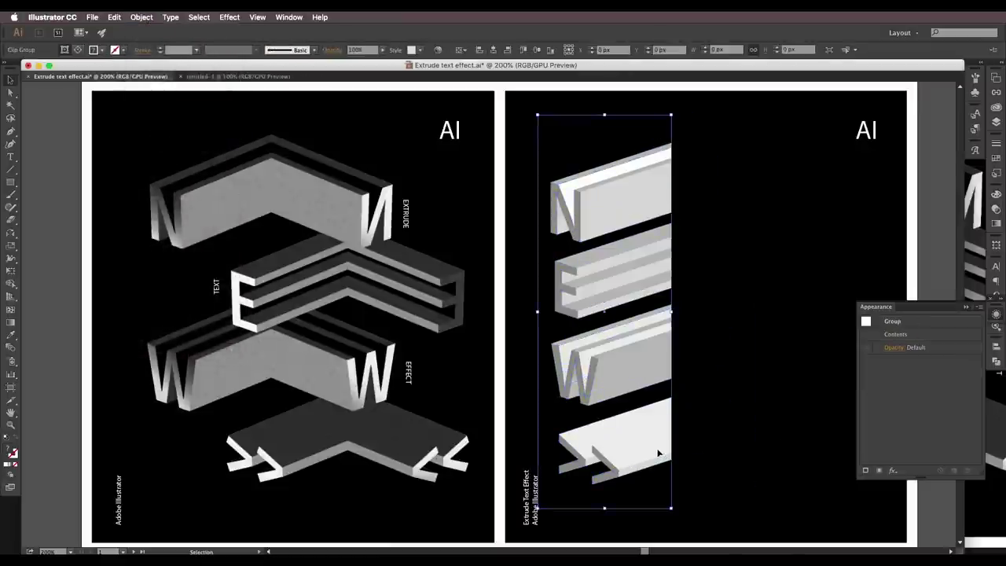
left_click(996, 362)
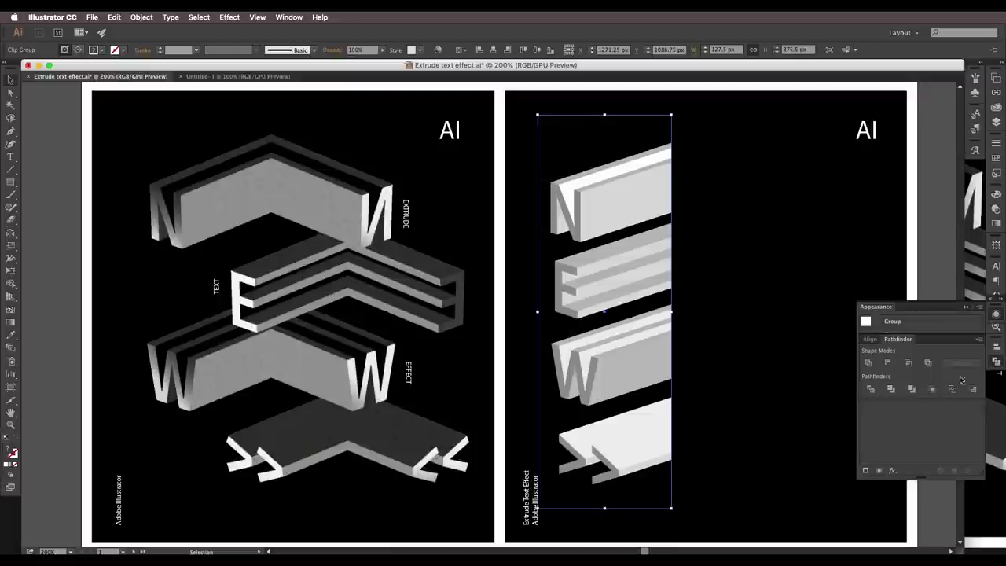
left_click(892, 390)
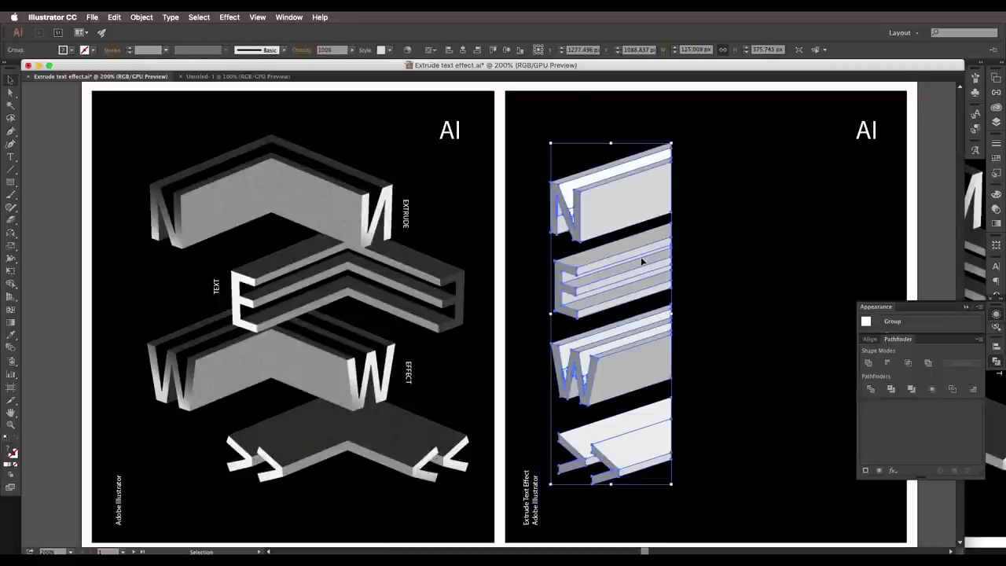
Create a reflected copy of the trimmed lettering across the vertical axis.
double_click(9, 233)
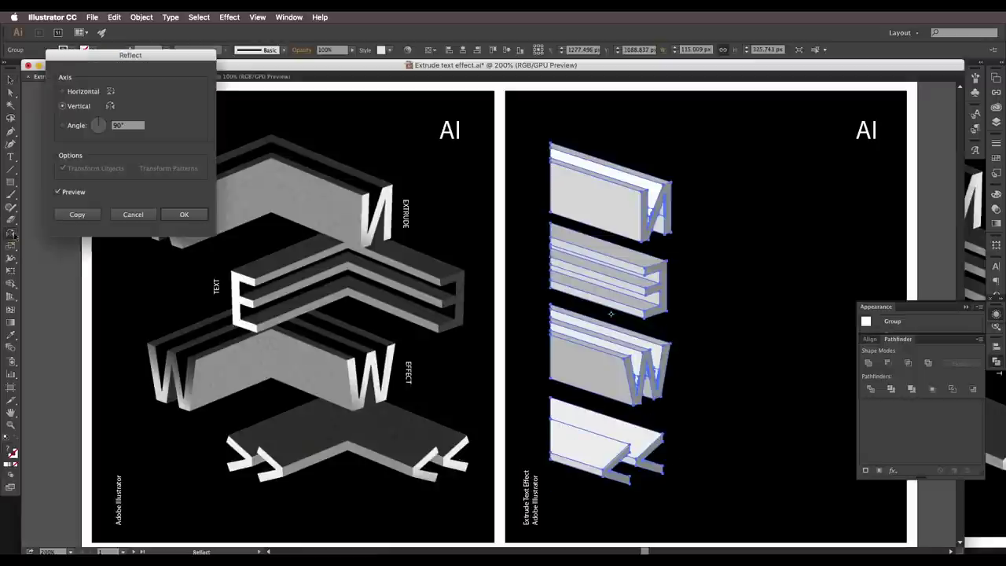
left_click(63, 92)
left_click(63, 106)
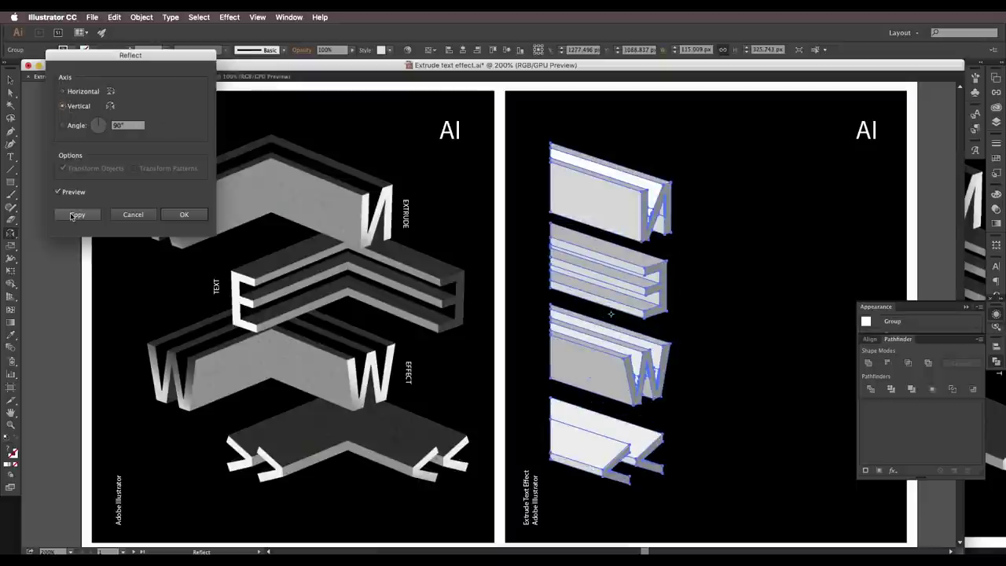
left_click(70, 215)
Nudge the mirrored copy to the right until it sits just beyond the original half's cut edge.
left_click(8, 82)
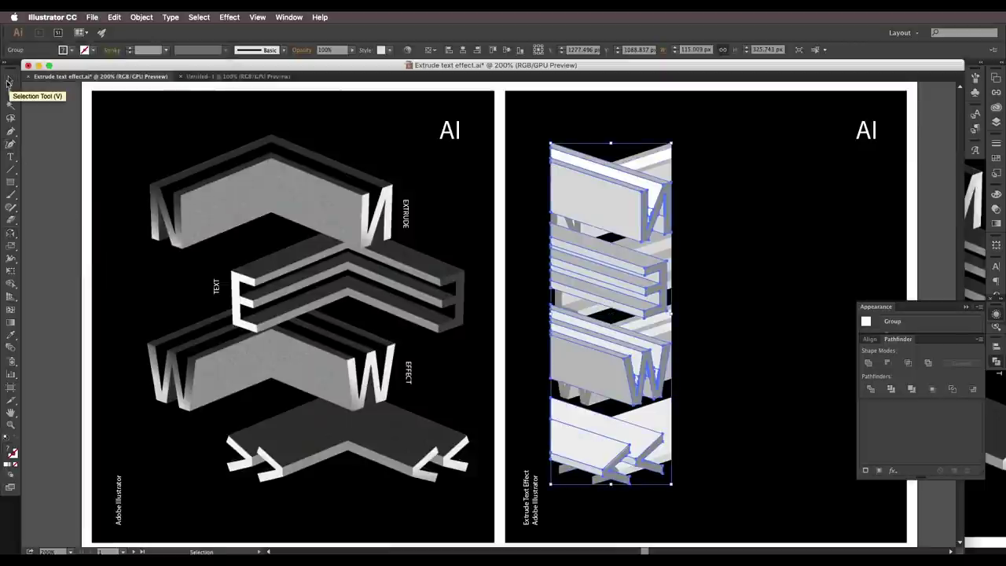
key("Right")
key("Right")
key("Right")
key("Right")
key("Right")
key("Right")
key("Right")
key("Right")
key("Right")
key("Right")
key("Right")
key("Right")
key("Right")
key("Right")
key("Right")
key("Right")
key("Right")
key("Right")
key("Right")
key("Right")
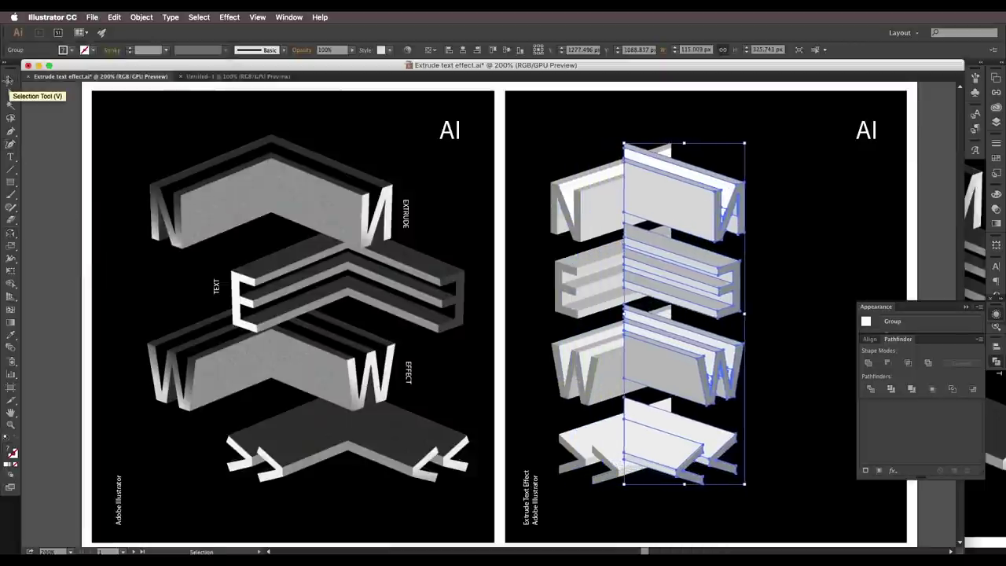
key("Right")
key("Right")
key("Right")
key("Right")
key("Right")
key("Right")
key("Right")
key("Right")
key("Right")
key("Right")
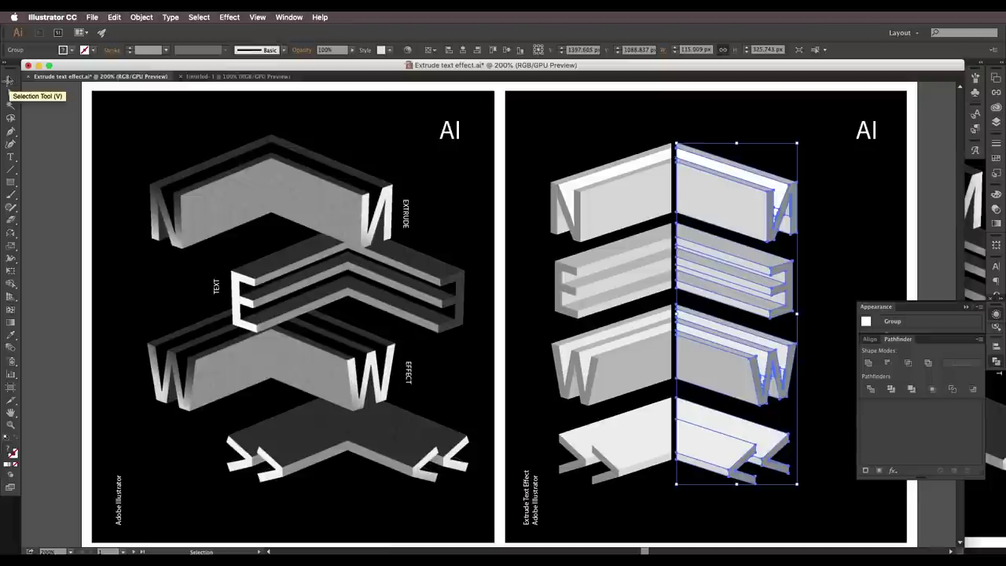
Close the gap between the halves by moving the mirrored copy's straight edge exactly against the original's cut edge, then deselect.
scroll(619, 161, "up", 9)
left_click_drag(725, 187, 437, 312)
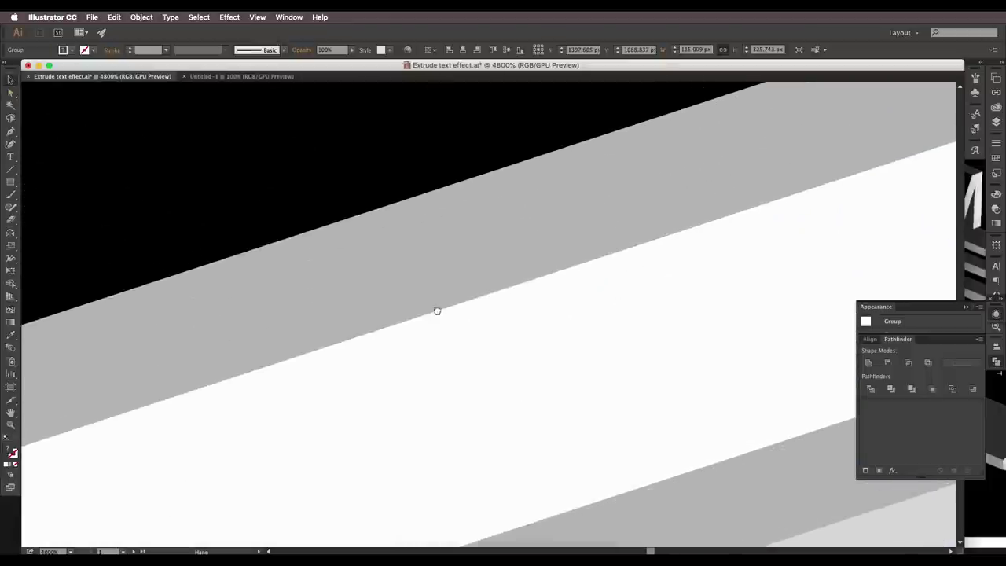
scroll(437, 312, "right", 10)
scroll(437, 311, "up", 3)
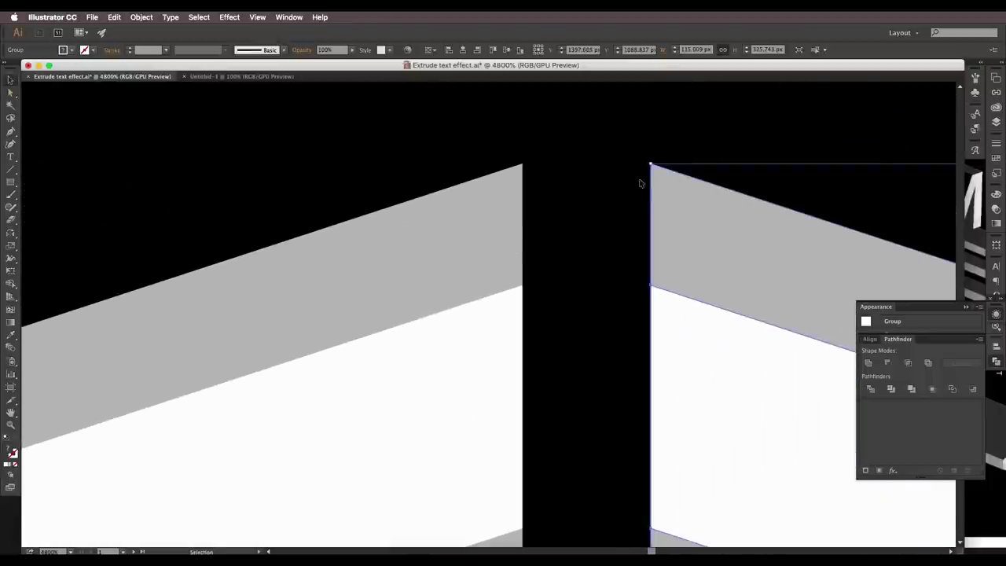
left_click_drag(676, 181, 549, 180)
scroll(561, 241, "down", 10)
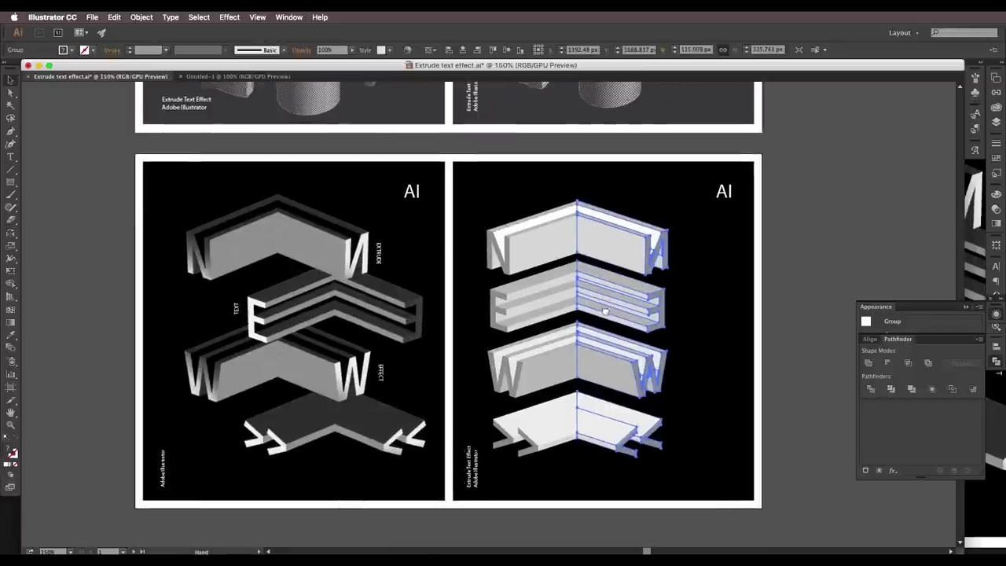
left_click_drag(605, 312, 603, 308)
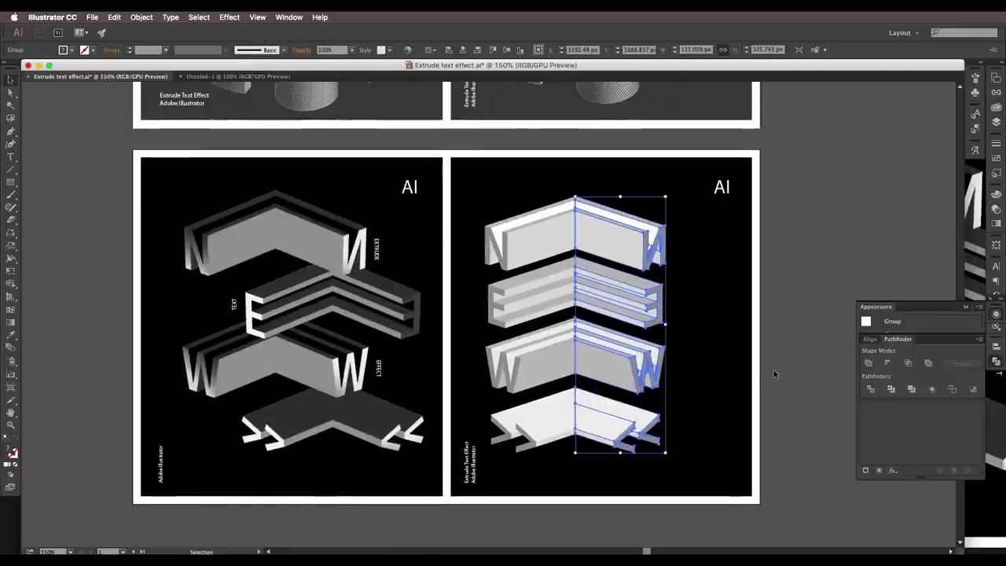
left_click(775, 374)
Ungroup both halves of the mirrored lettering and clear the selection.
left_click_drag(611, 346, 634, 334)
left_click_drag(431, 294, 417, 297)
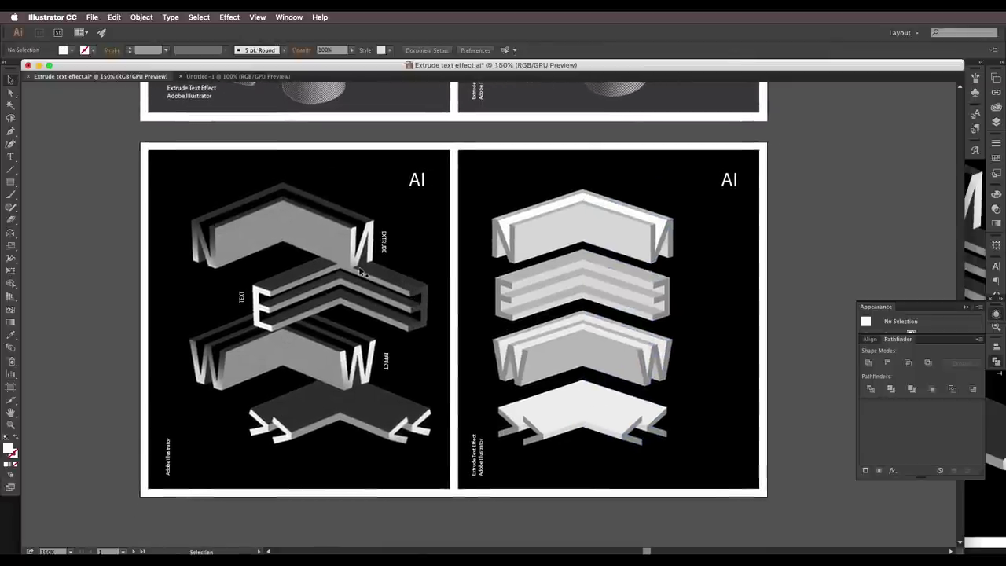
scroll(360, 272, "up", 2)
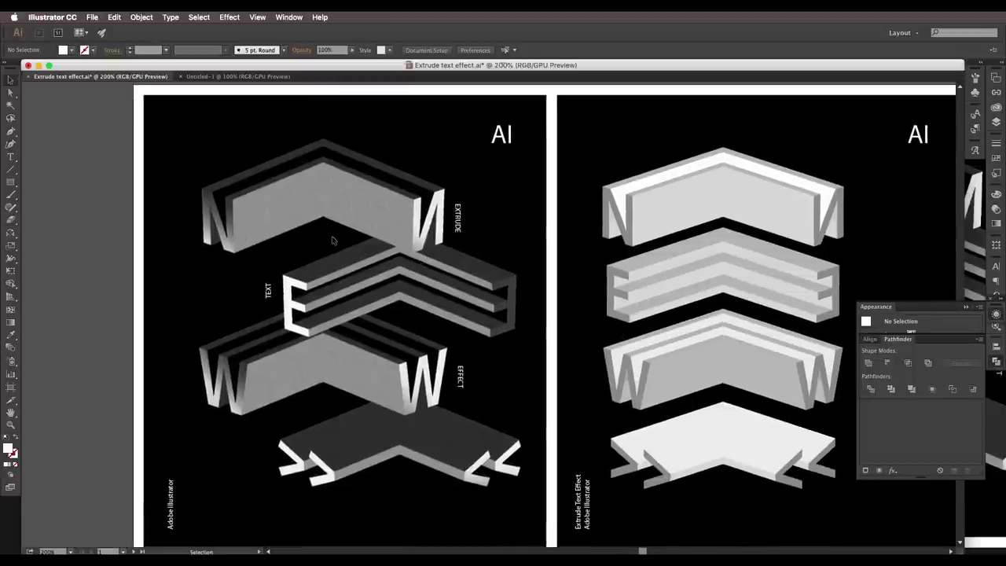
scroll(331, 236, "right", 3)
left_click(612, 270)
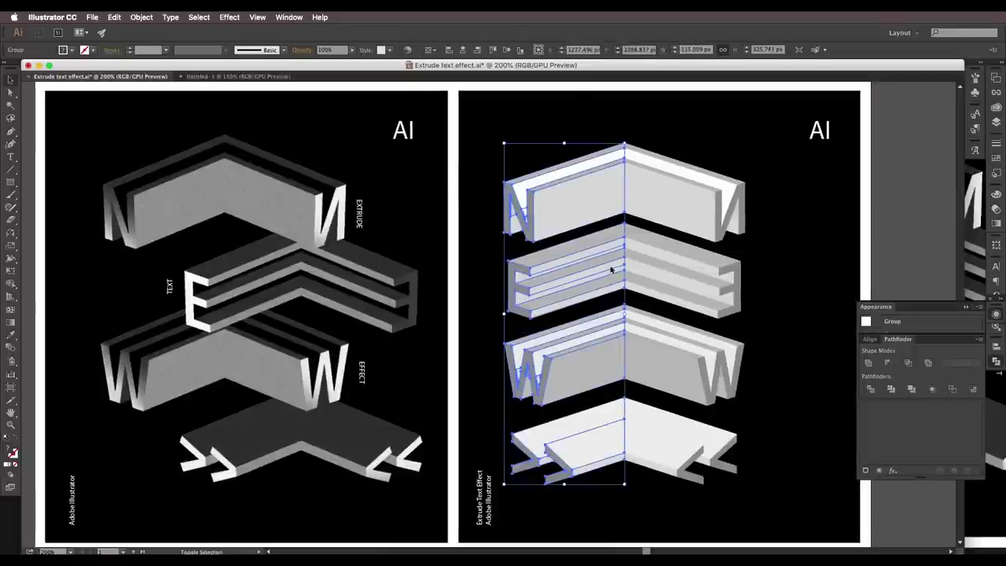
left_click(661, 272, "shift")
right_click(660, 272)
left_click(686, 329)
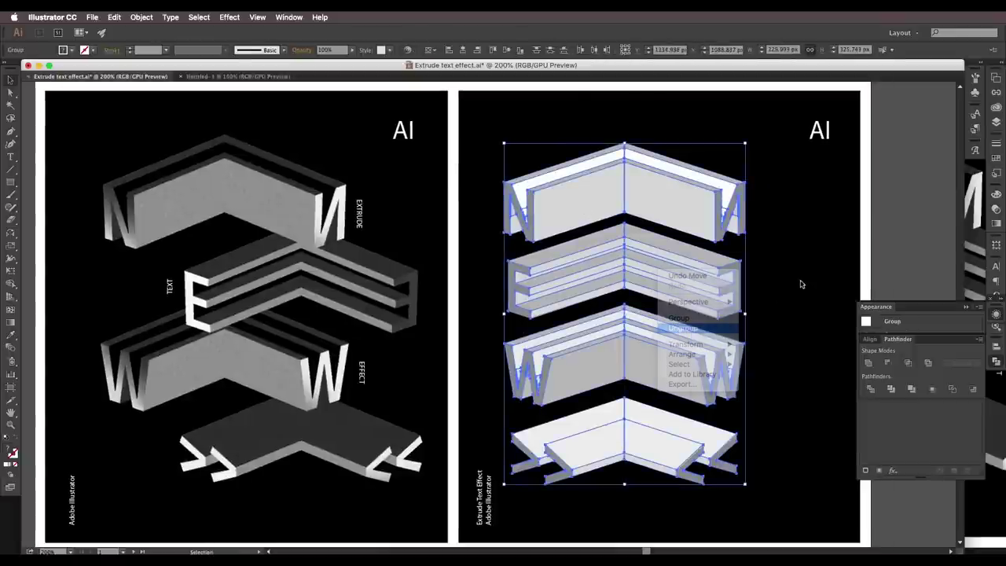
left_click(801, 284)
Select the upward-facing surfaces of the N and the E on both halves of the folded lettering.
scroll(699, 169, "up", 1)
left_click(696, 168)
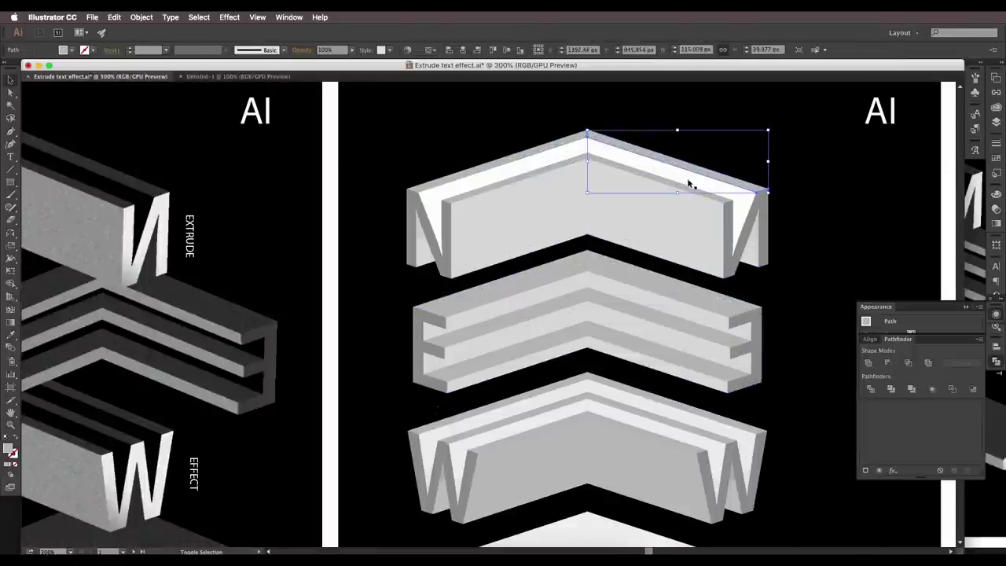
scroll(515, 174, "left", 5)
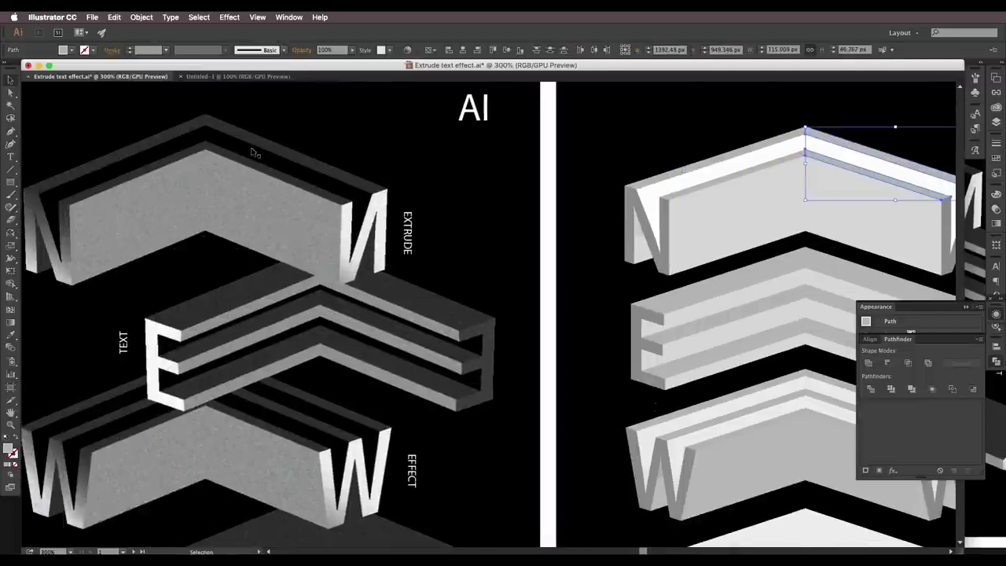
scroll(576, 178, "right", 3)
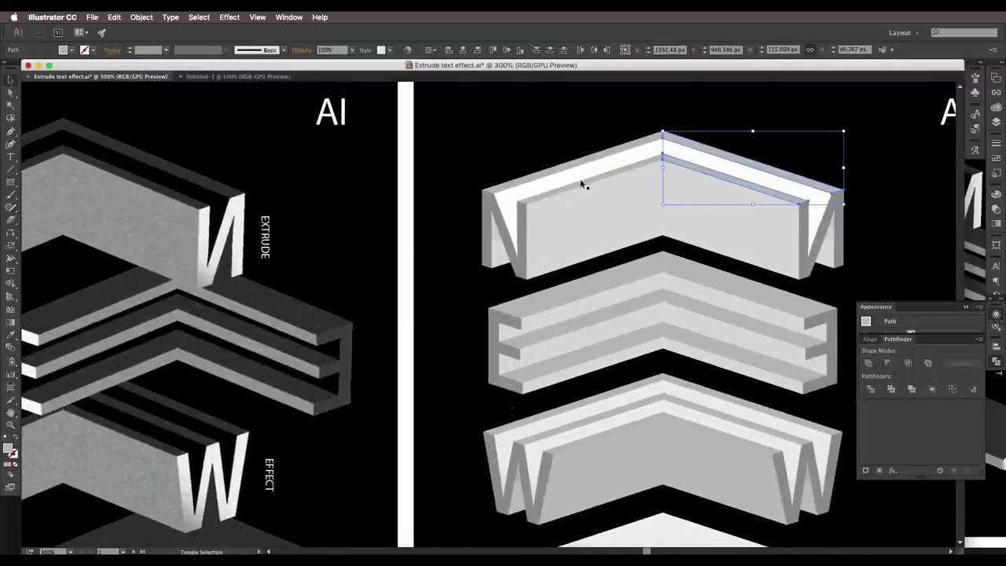
left_click(582, 184, "shift")
scroll(616, 239, "down", 1)
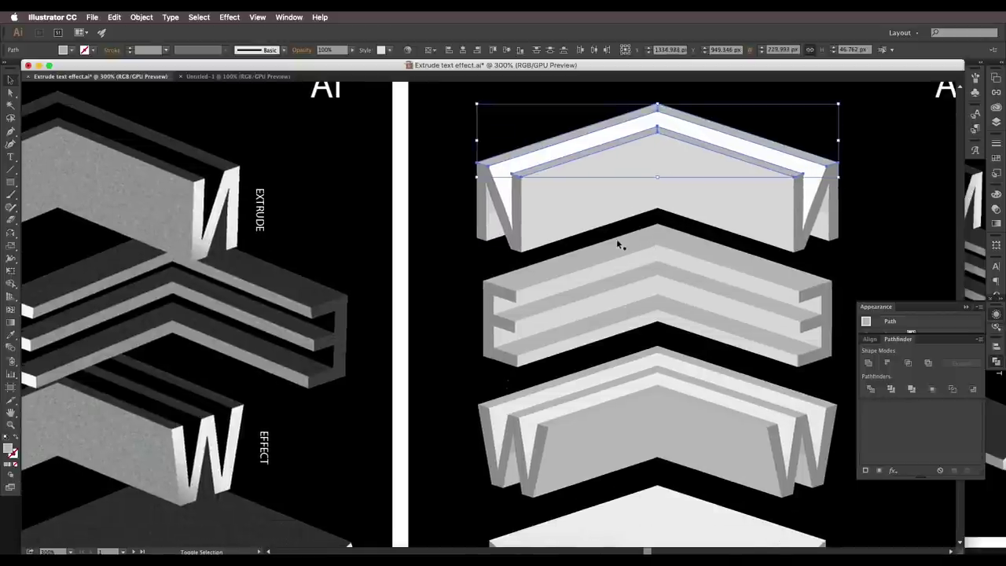
left_click(614, 243, "shift")
left_click(706, 281, "shift")
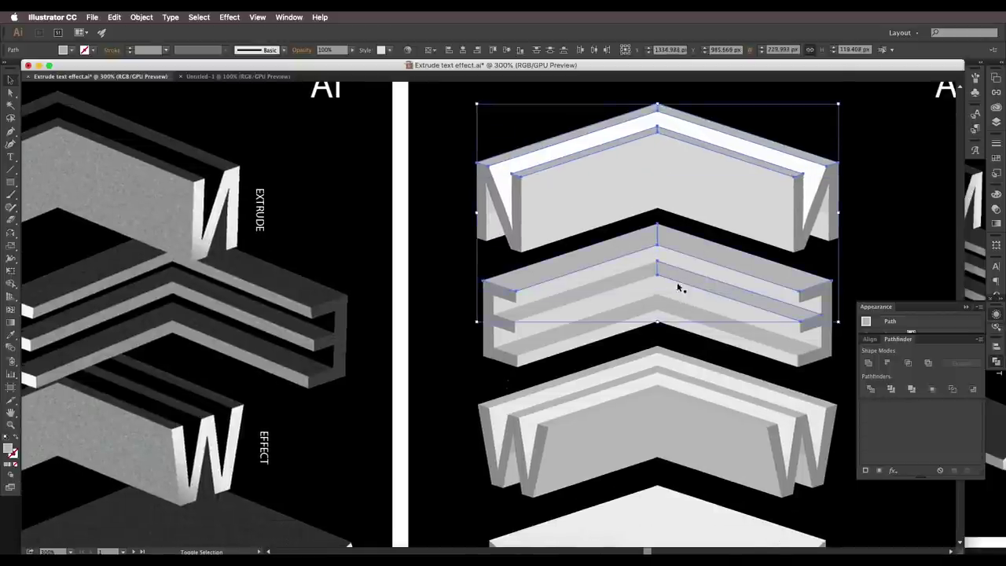
left_click(641, 278, "shift")
left_click(647, 310, "shift")
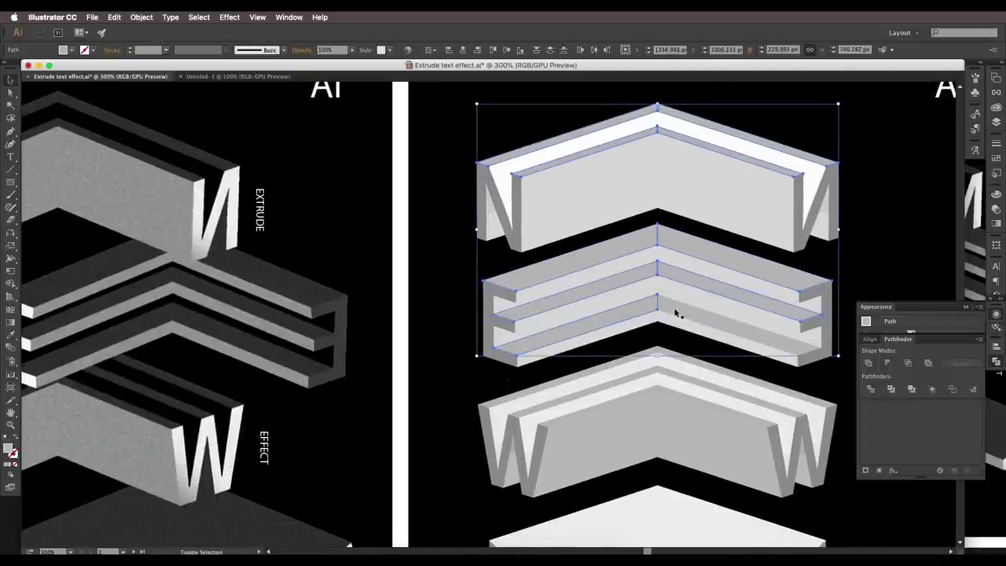
left_click(678, 312, "shift")
Add the upward-facing surfaces of the W and the bottom >> shape on both halves to the selection.
left_click_drag(735, 373, 717, 275)
left_click(727, 299, "shift")
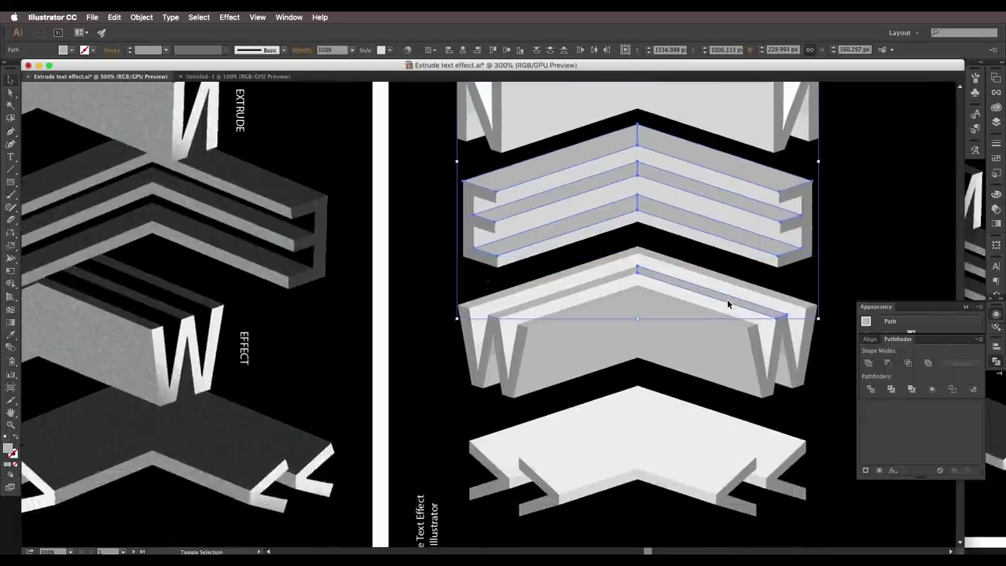
left_click(622, 277, "shift")
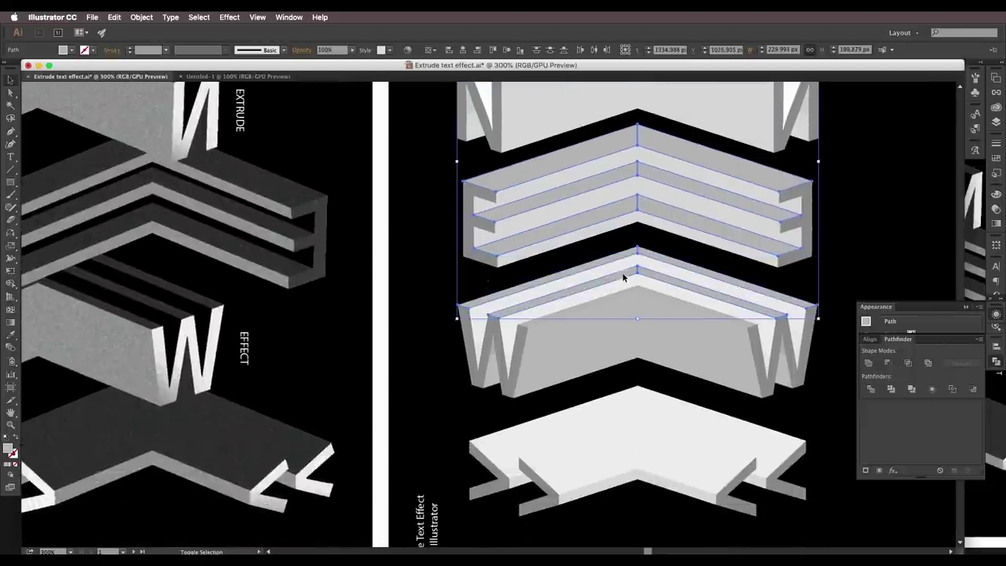
left_click(626, 292, "shift")
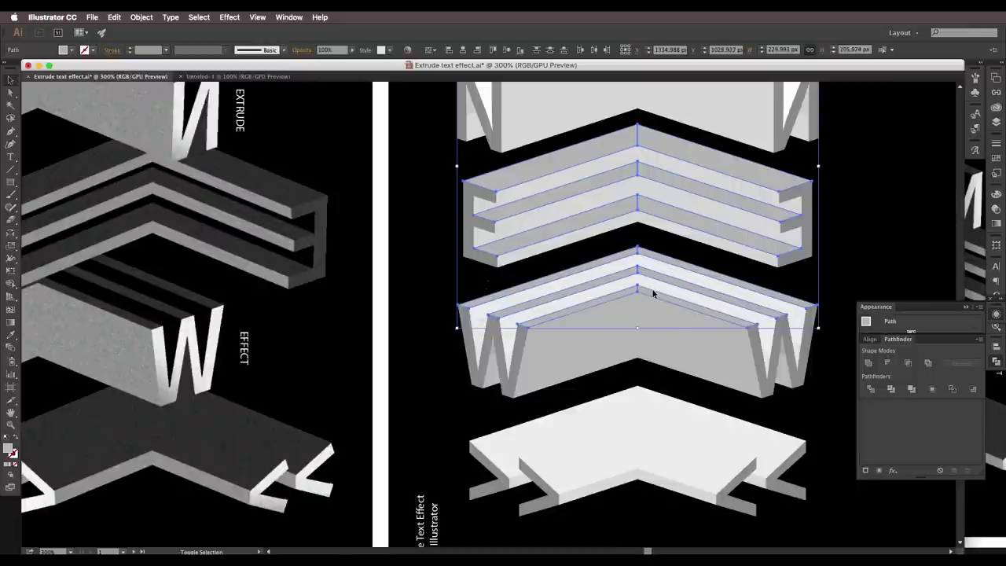
key("space")
left_click_drag(645, 370, 647, 276)
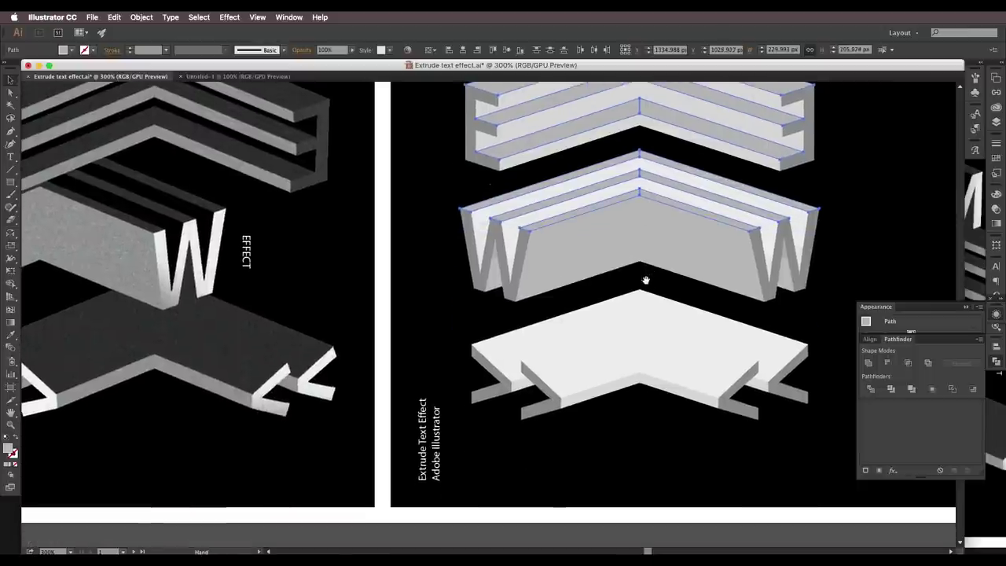
left_click(598, 318, "shift")
left_click(674, 323, "shift")
left_click(663, 359, "shift")
left_click(611, 356, "shift")
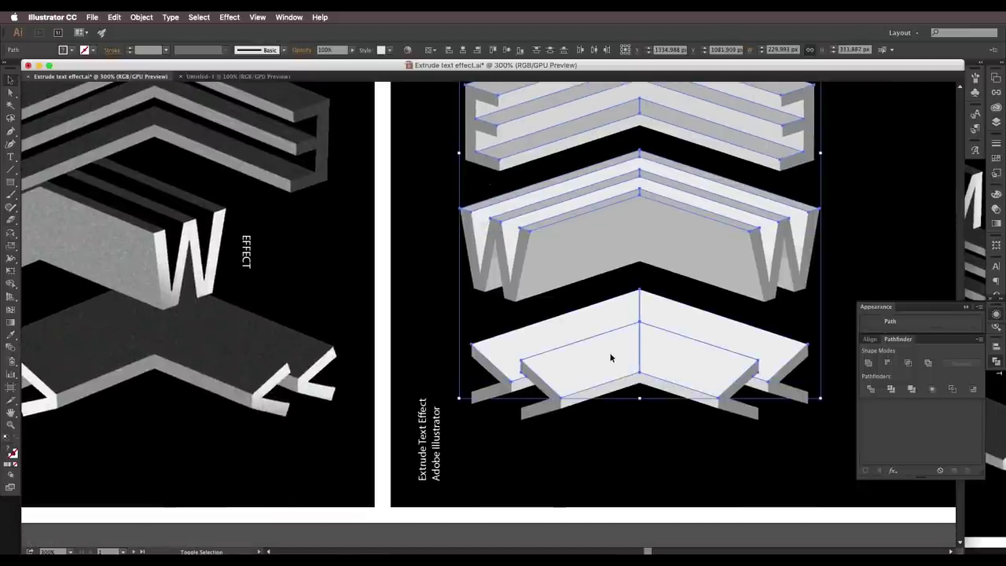
Fill the selected upward-facing surfaces with the dark grey sampled from the bottom shape of the reference poster.
scroll(609, 357, "down", 1)
left_click_drag(465, 297, 613, 324)
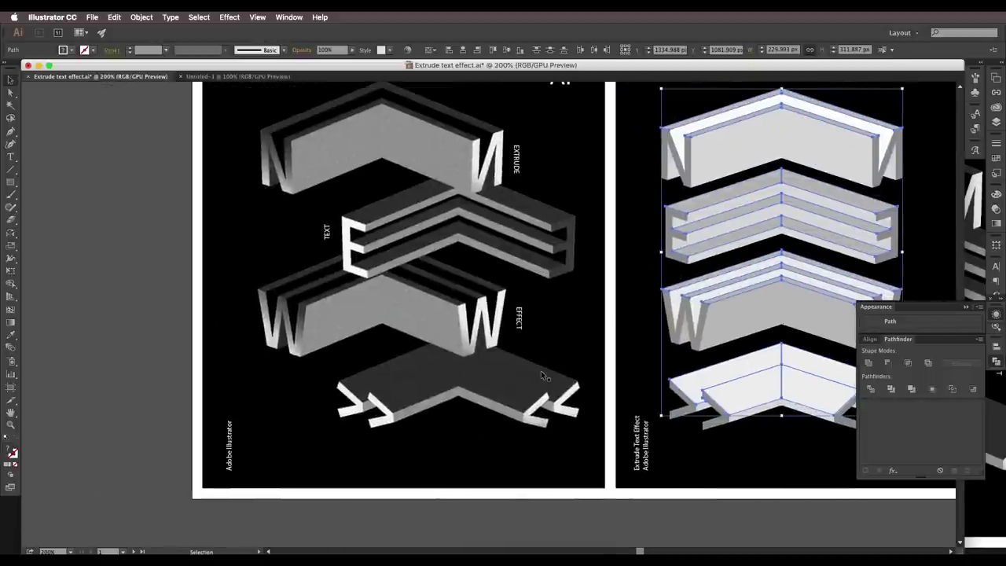
key("i")
left_click(504, 386)
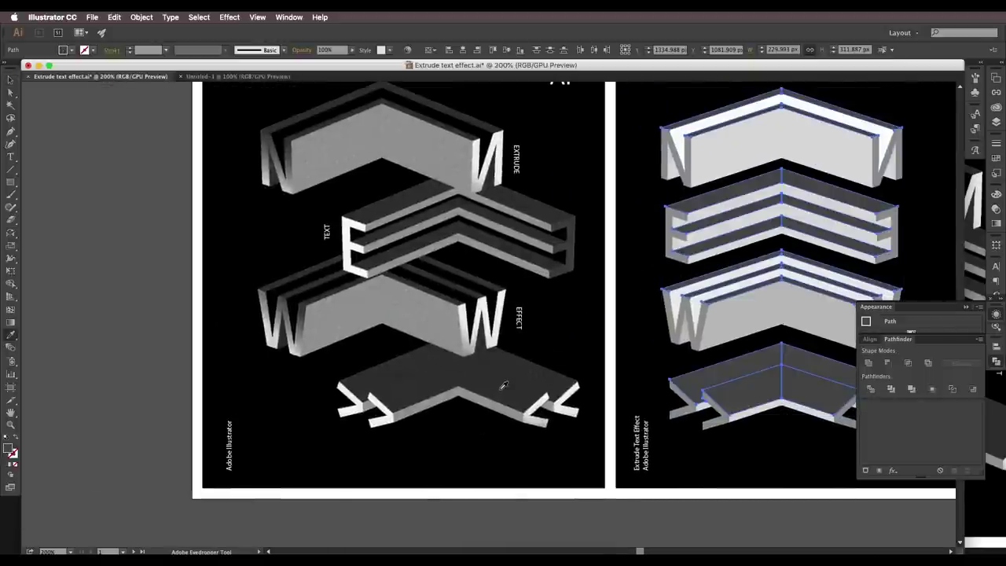
key("v")
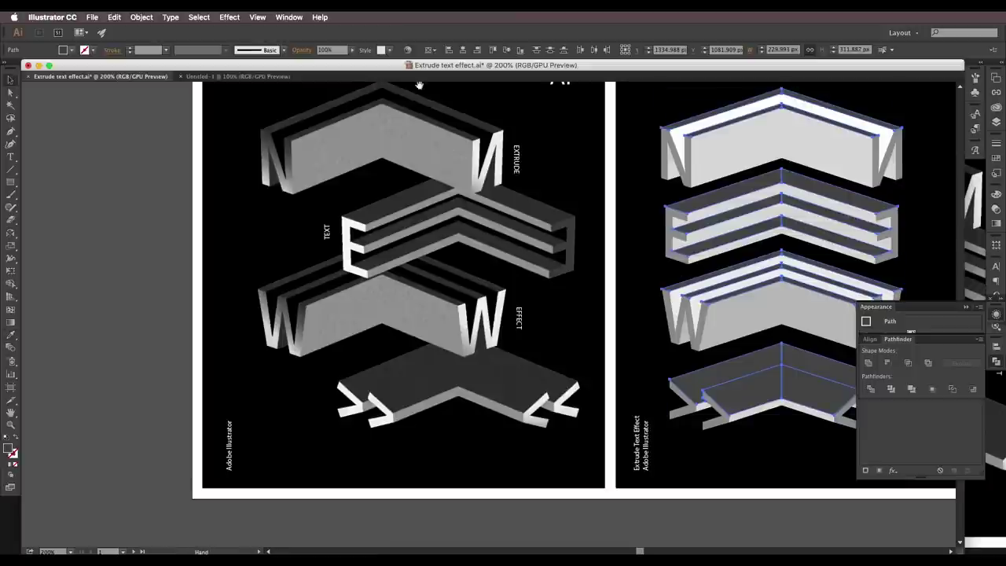
Select the large front faces of the N and the front faces of the E's three bars on both halves.
left_click_drag(419, 86, 428, 117)
left_click_drag(547, 203, 404, 184)
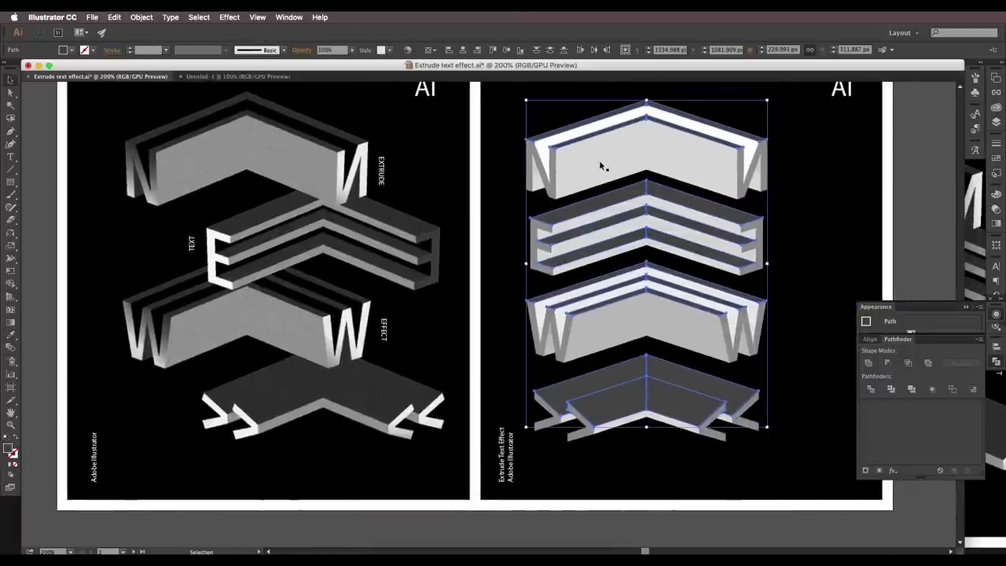
left_click(599, 160)
left_click(665, 161, "shift")
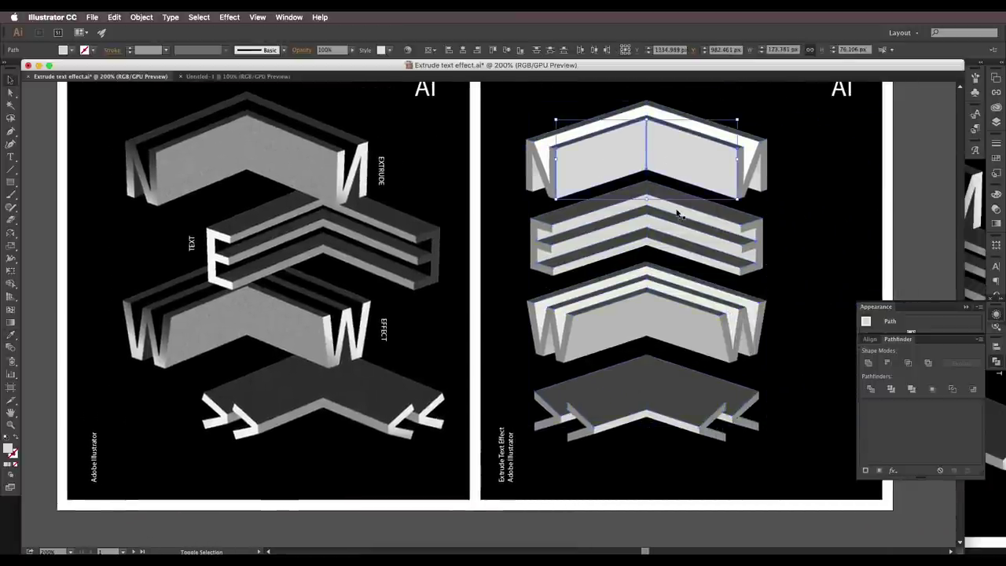
scroll(678, 213, "up", 1)
left_click(635, 211, "shift")
left_click(613, 198, "shift")
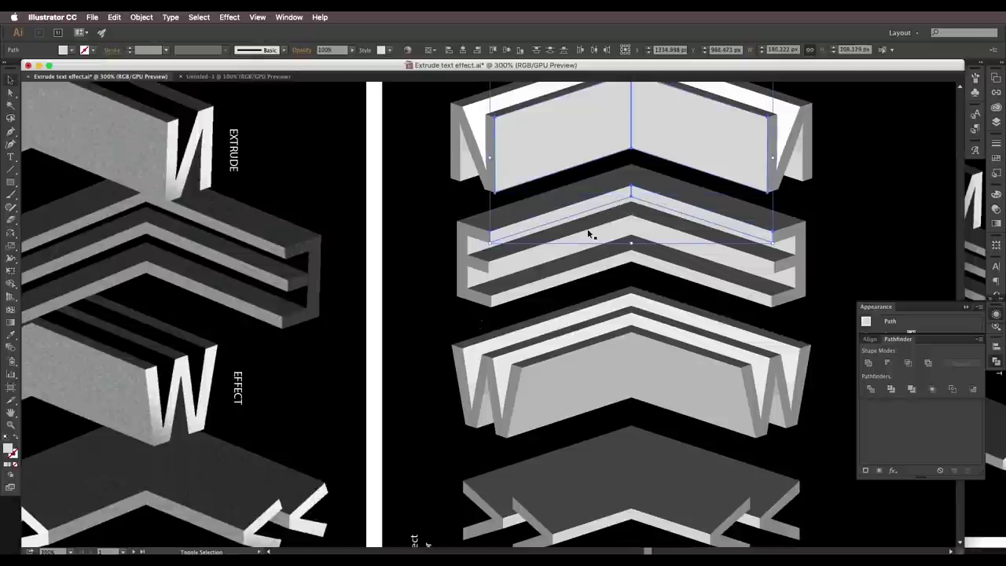
left_click(588, 233, "shift")
left_click(662, 234, "shift")
left_click(646, 274, "shift")
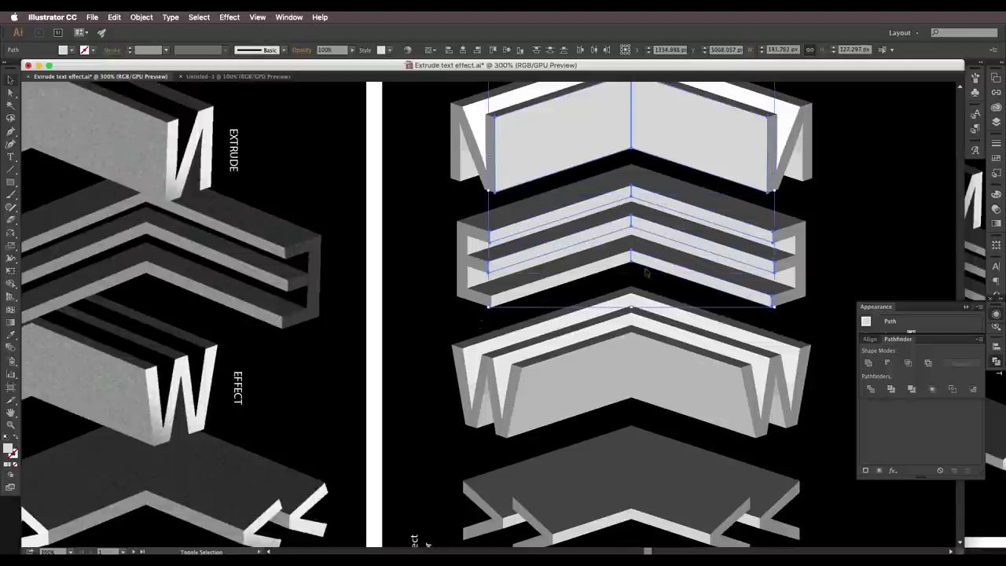
scroll(621, 268, "down", 2)
left_click(635, 266, "shift")
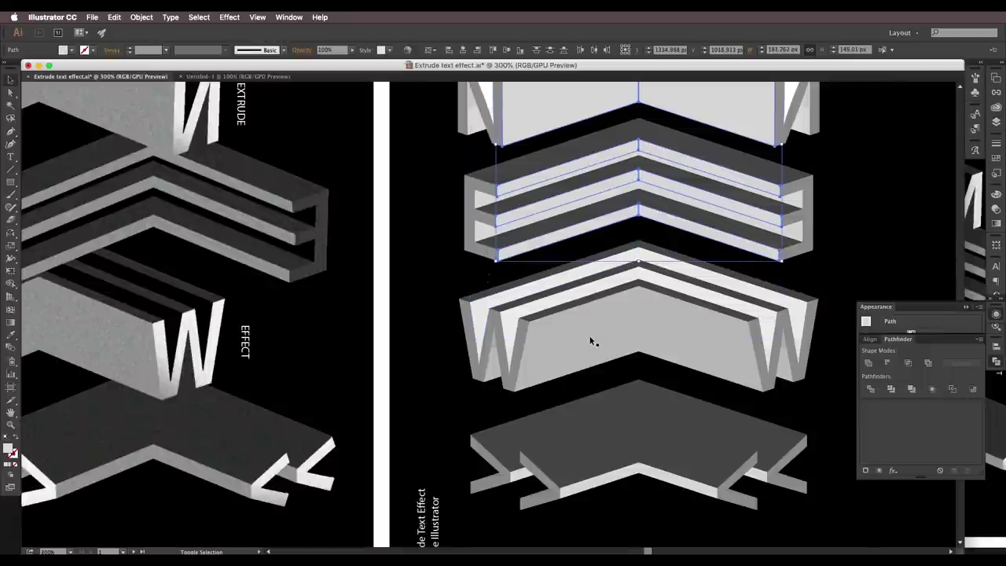
Extend the selection with the W's large front faces and the thin front edges of the bottom >> shape.
left_click(593, 342, "shift")
scroll(677, 360, "down", 4)
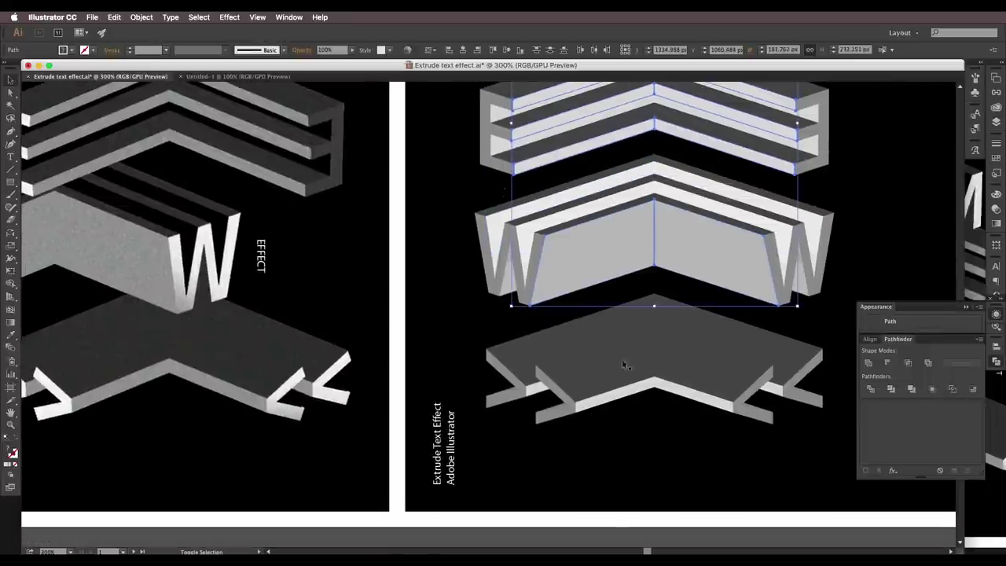
left_click(603, 401, "shift")
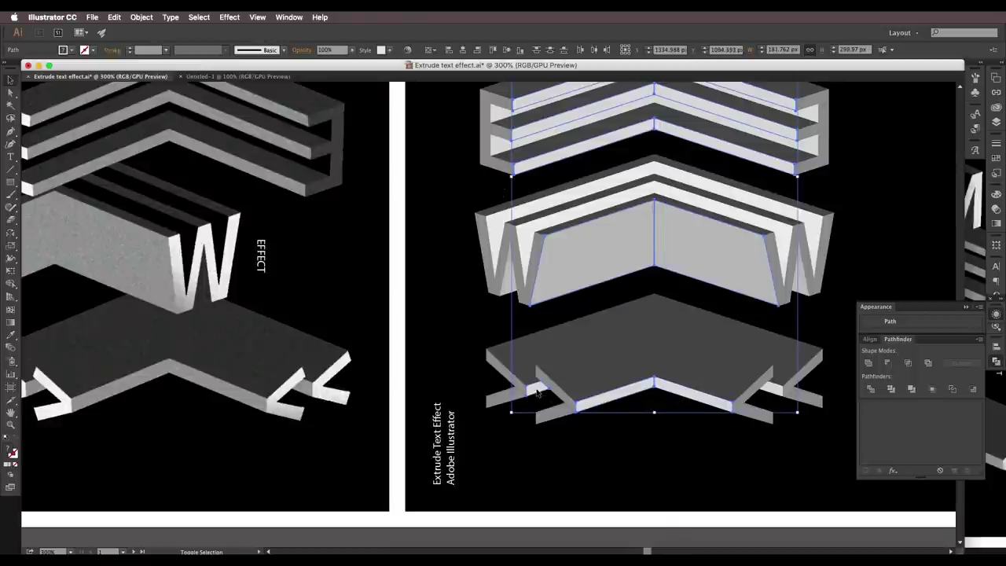
Fill the selected front faces with the grey sampled from the reference N's front face, lightened to 999999.
scroll(687, 283, "up", 6)
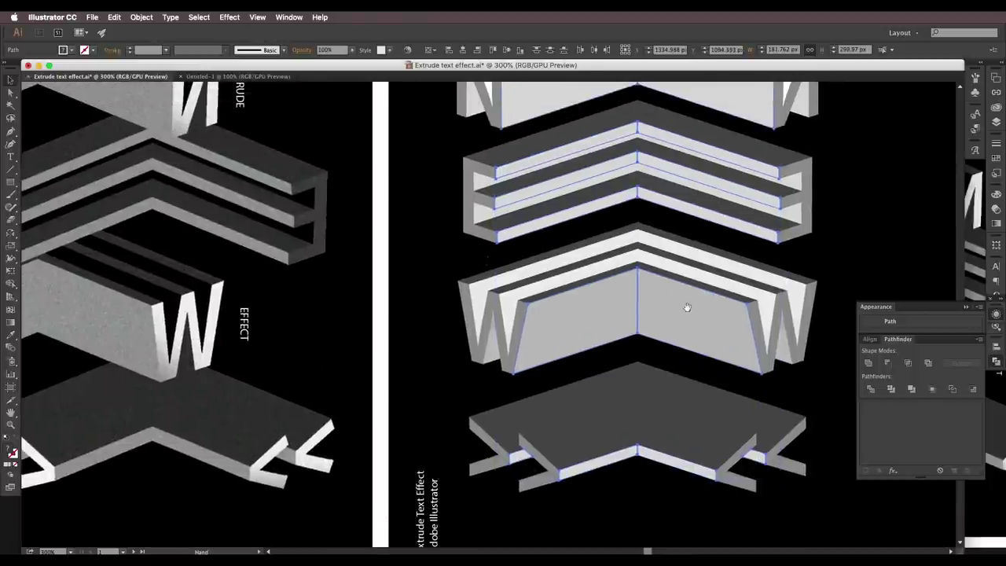
scroll(631, 306, "down", 3)
scroll(631, 307, "left", 4)
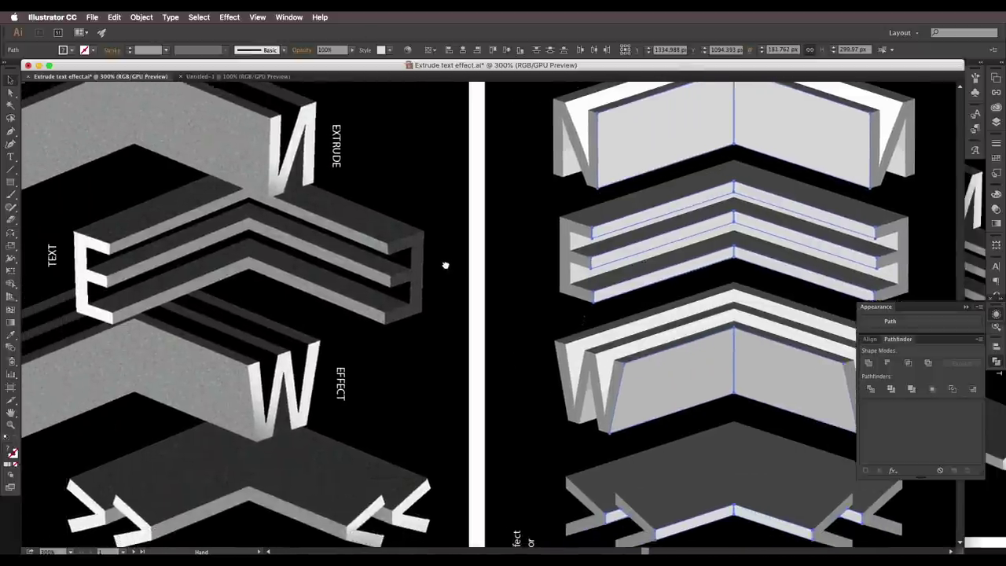
left_click_drag(445, 265, 460, 272)
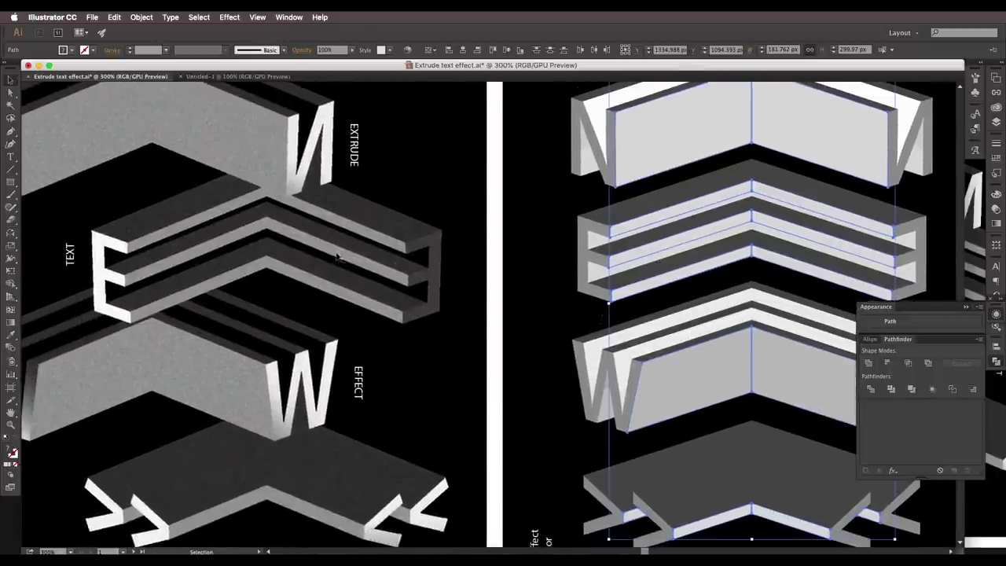
key("i")
left_click(151, 111)
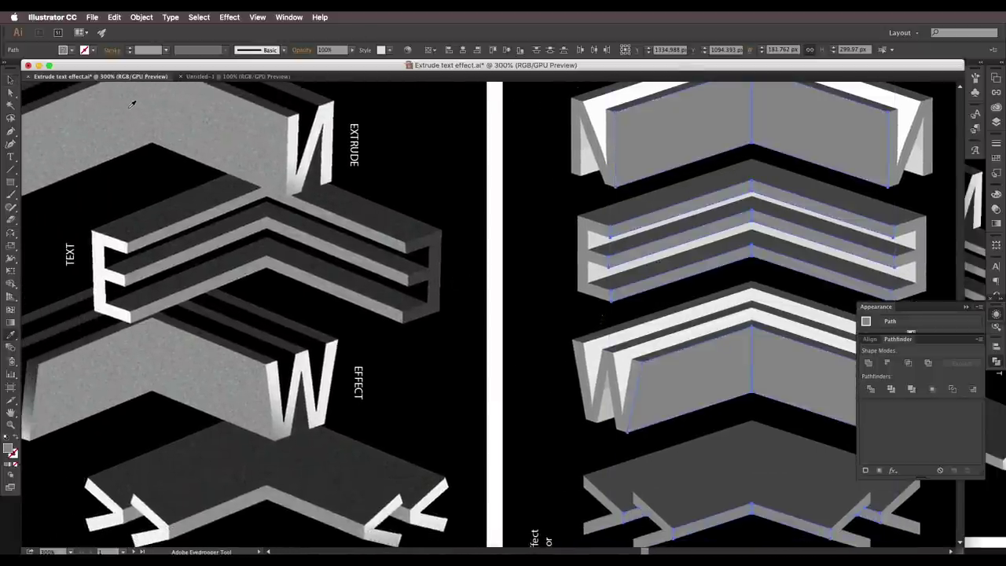
double_click(9, 449)
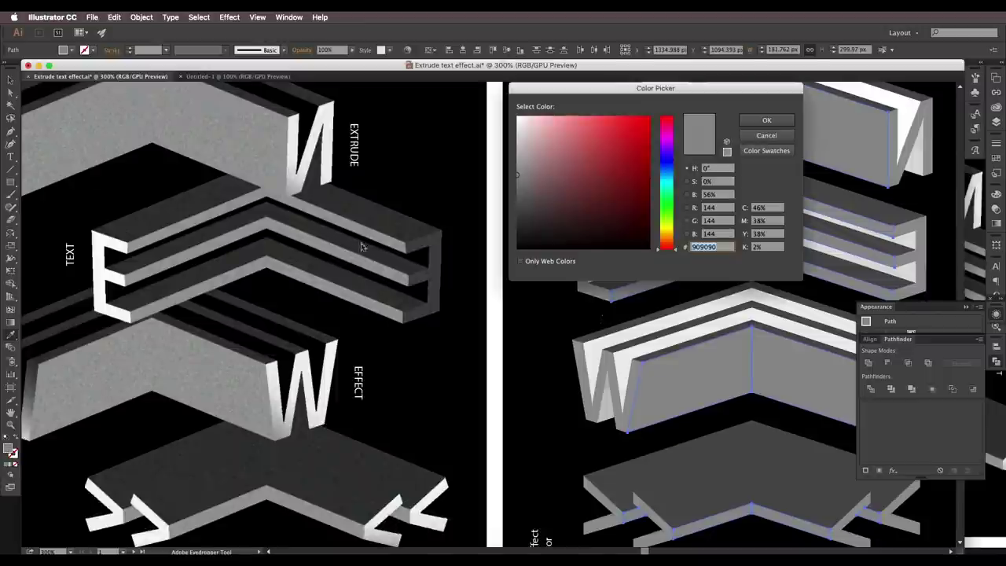
left_click(516, 169)
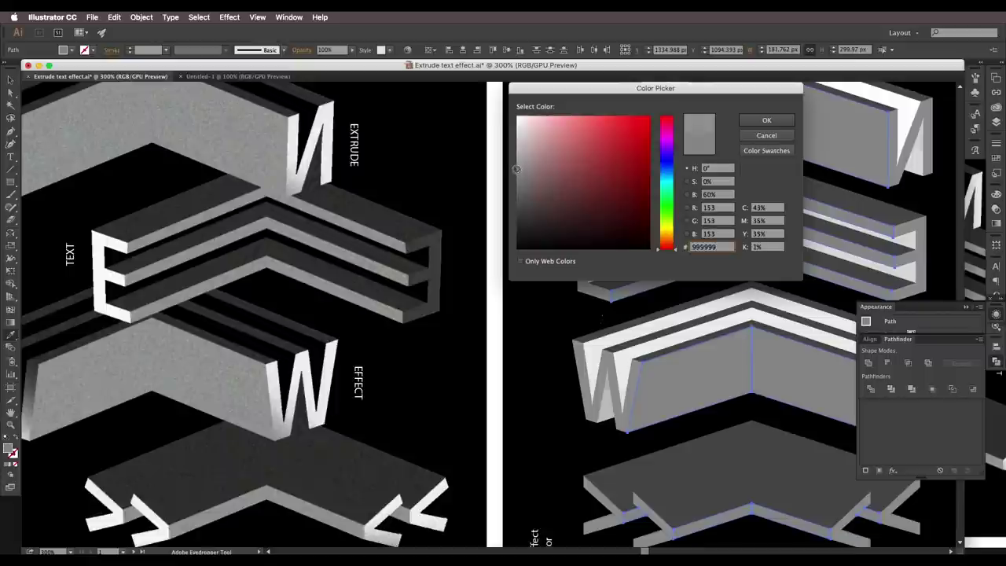
left_click(787, 123)
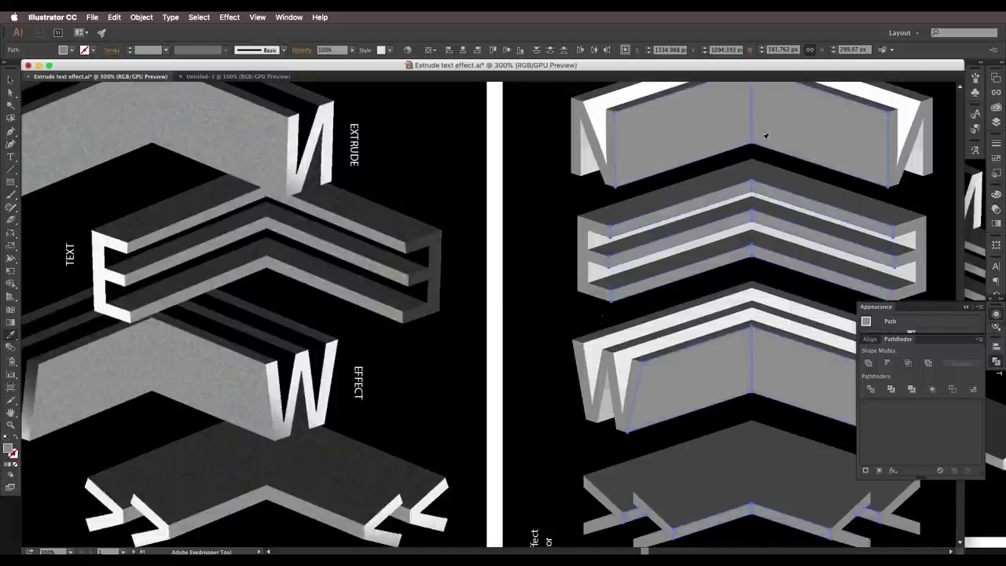
Unite the white inner-face segments on the left half of the N into one shape with Pathfinder.
scroll(678, 275, "right", 1)
scroll(679, 281, "up", 4)
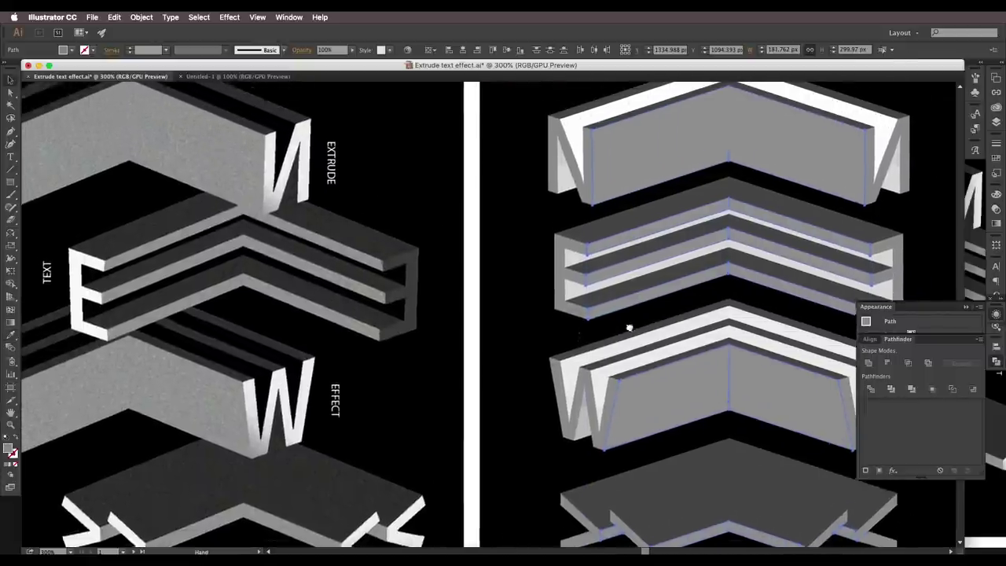
scroll(582, 232, "left", 8)
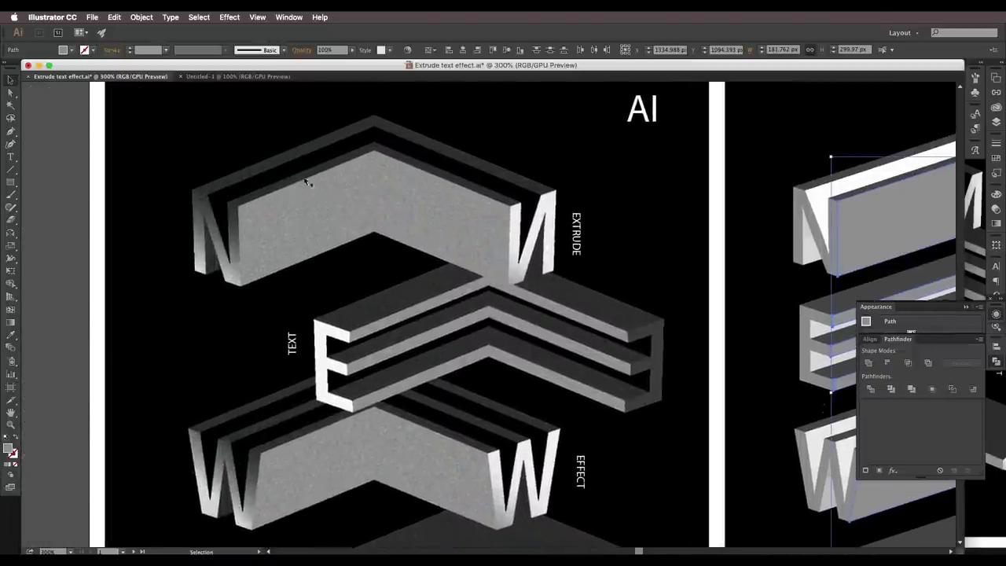
scroll(685, 247, "right", 5)
scroll(658, 209, "up", 3)
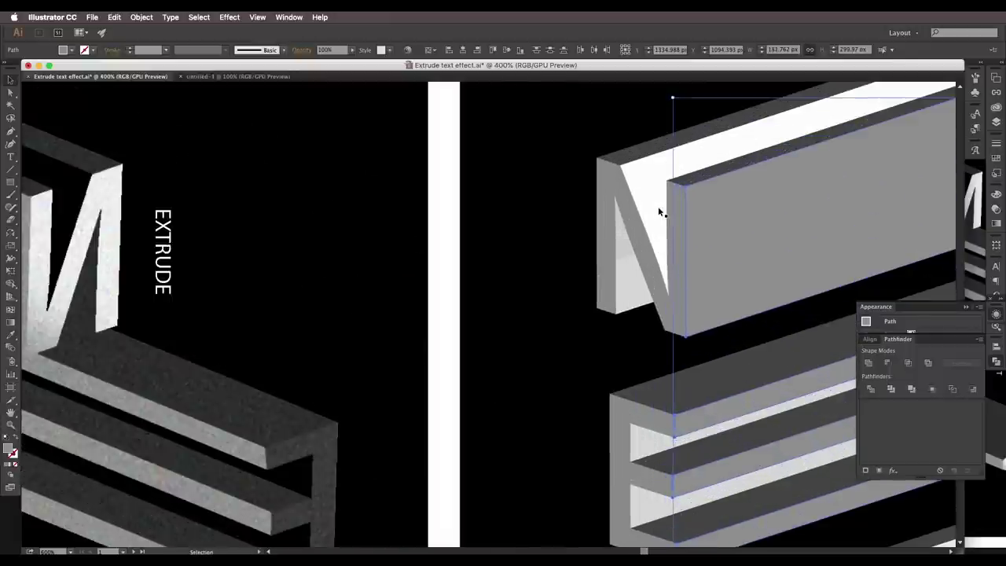
scroll(658, 212, "up", 5)
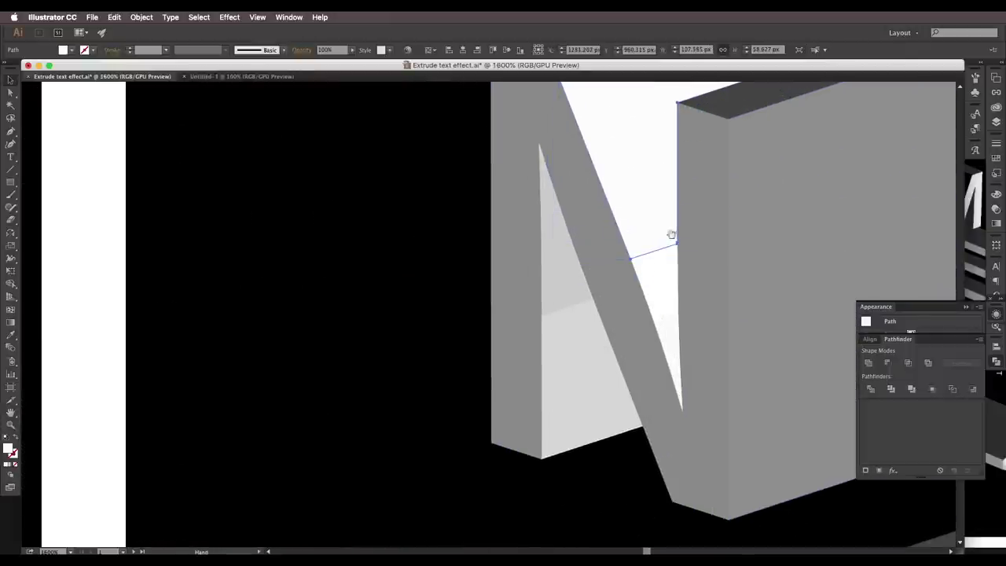
left_click_drag(671, 233, 410, 364)
scroll(507, 335, "down", 1)
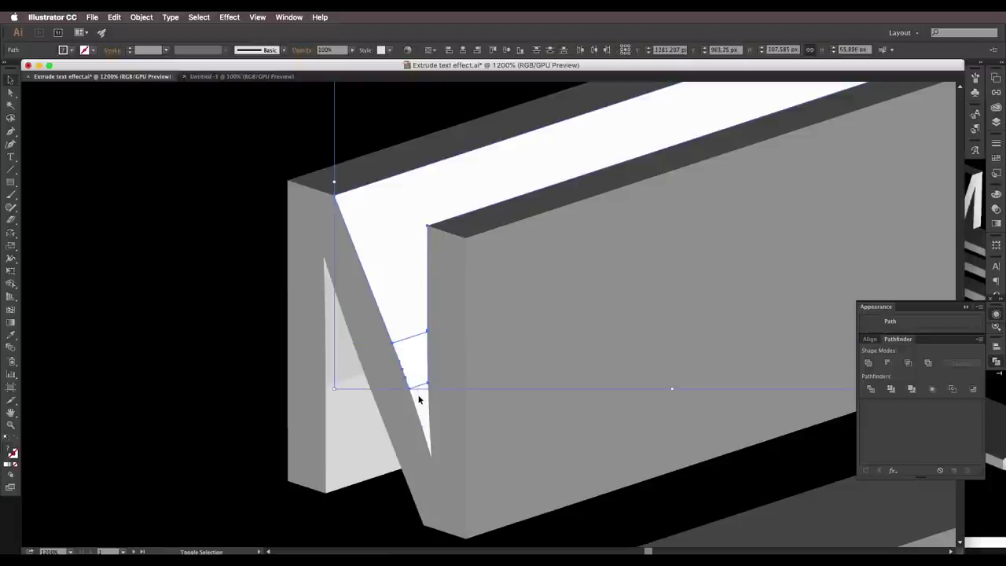
left_click_drag(419, 400, 431, 454)
left_click(869, 363)
Unite the white inner-face segments on the right half of the N into one shape with Pathfinder.
left_click_drag(588, 277, 139, 338)
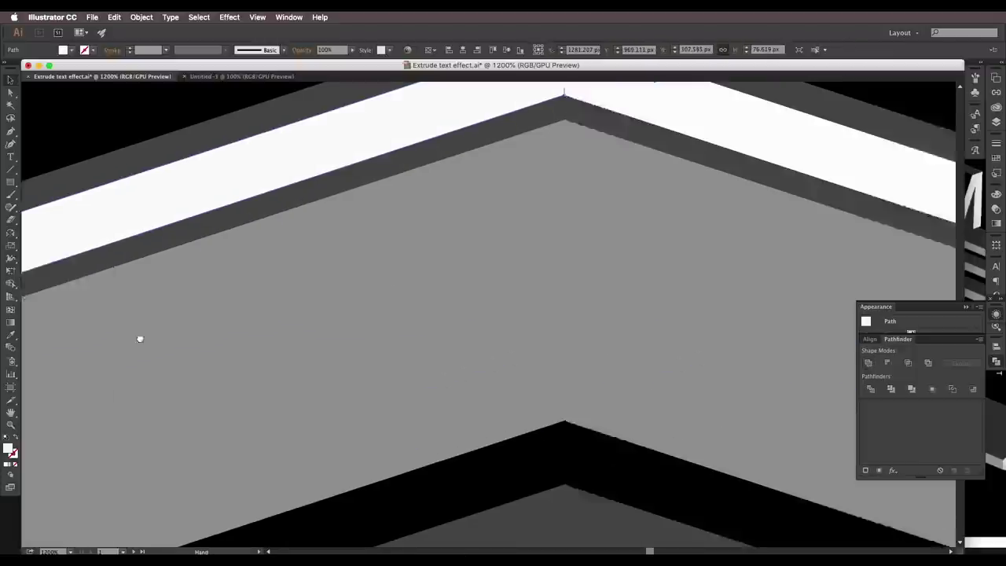
left_click_drag(559, 219, 200, 245)
left_click_drag(511, 351, 232, 211)
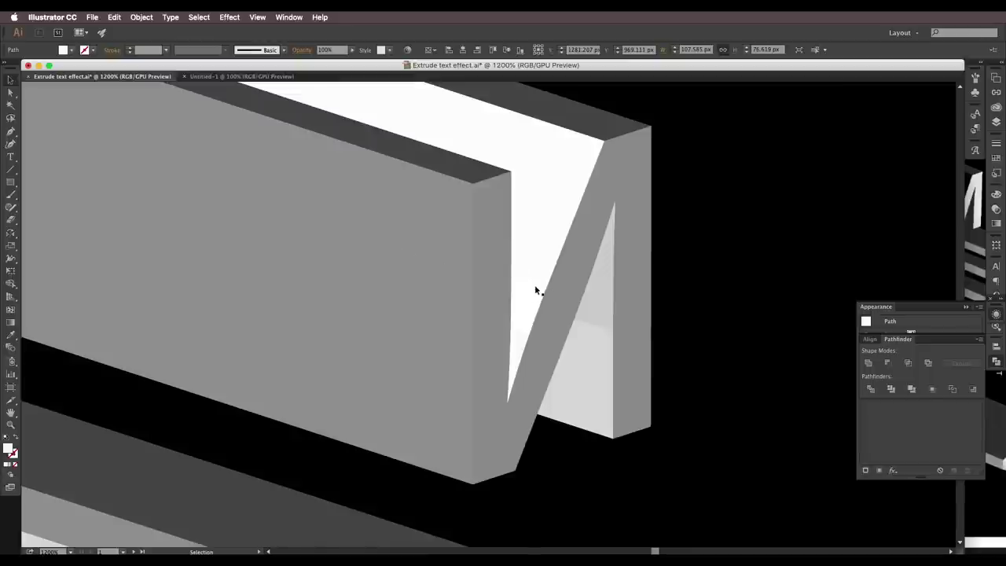
left_click(528, 304)
left_click(518, 349, "shift")
left_click(534, 254, "shift")
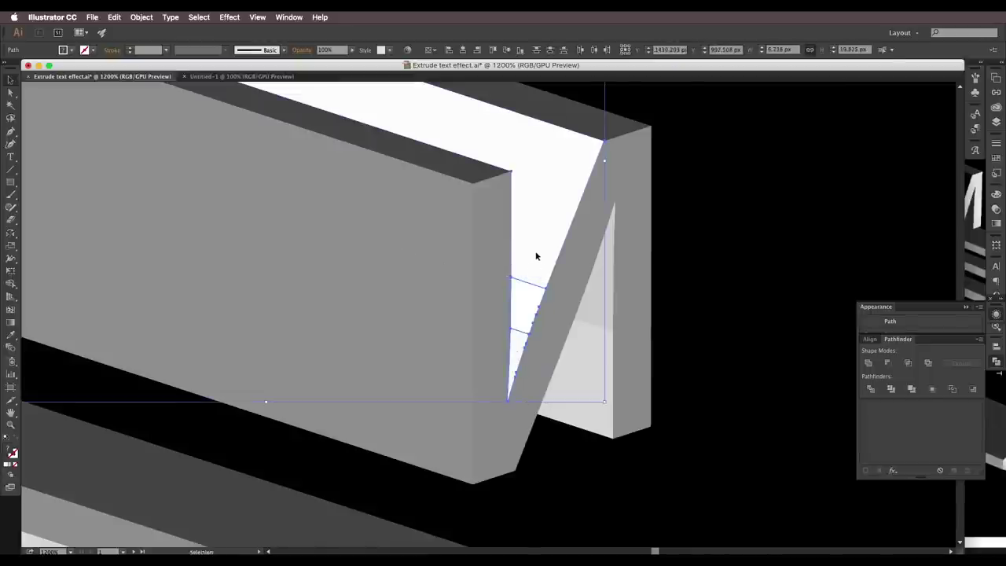
left_click(869, 363)
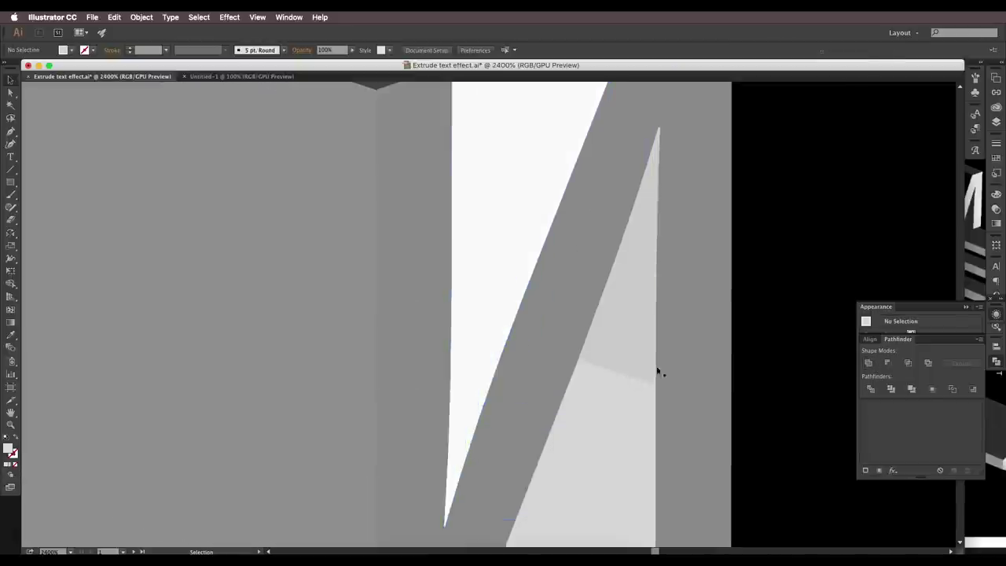
Unite the light grey segments inside the lower triangular opening on the N's right half into one shape.
scroll(622, 375, "down", 2)
scroll(622, 375, "up", 1)
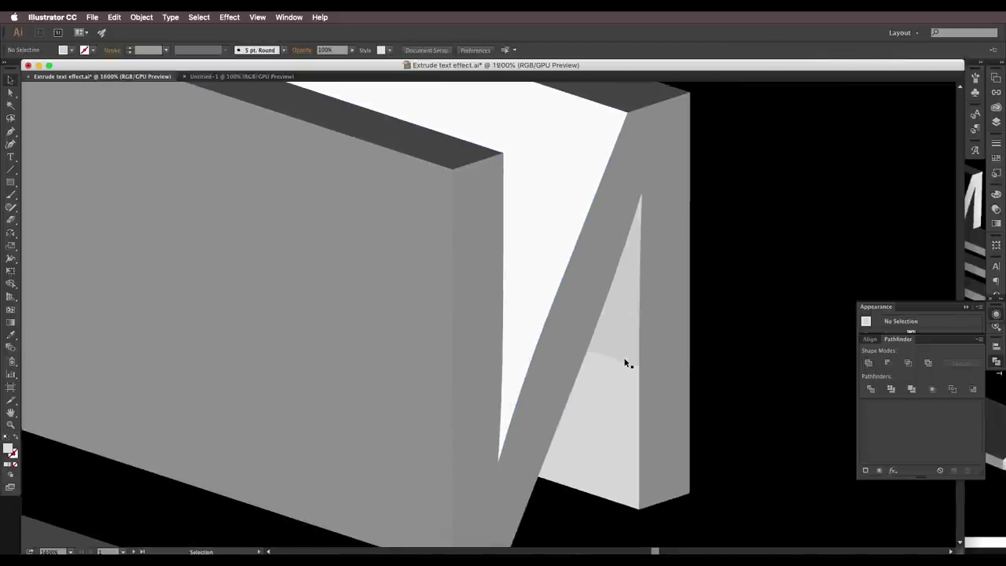
scroll(626, 363, "up", 3)
left_click(616, 381)
left_click(623, 339, "shift")
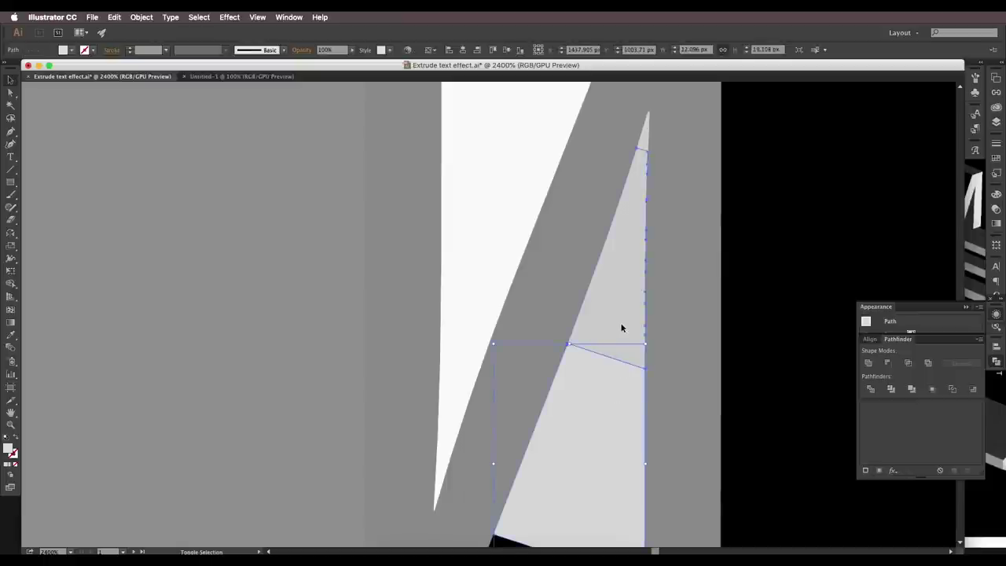
left_click(643, 144, "shift")
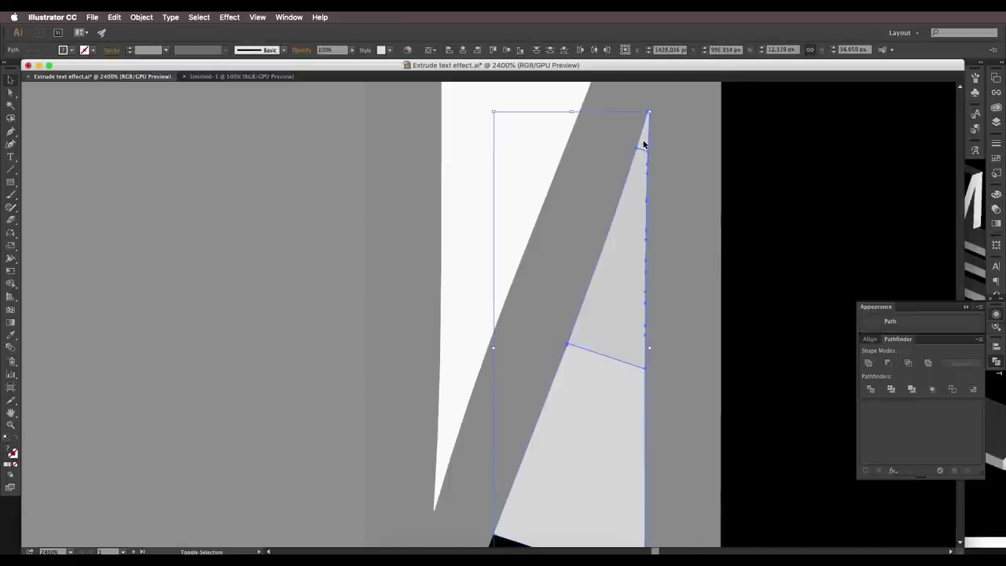
left_click(868, 363)
Unite the matching light grey triangle segments on the N's left half into one shape with Pathfinder.
scroll(660, 364, "down", 3)
left_click_drag(535, 398, 713, 358)
left_click_drag(307, 380, 672, 290)
left_click_drag(273, 371, 455, 327)
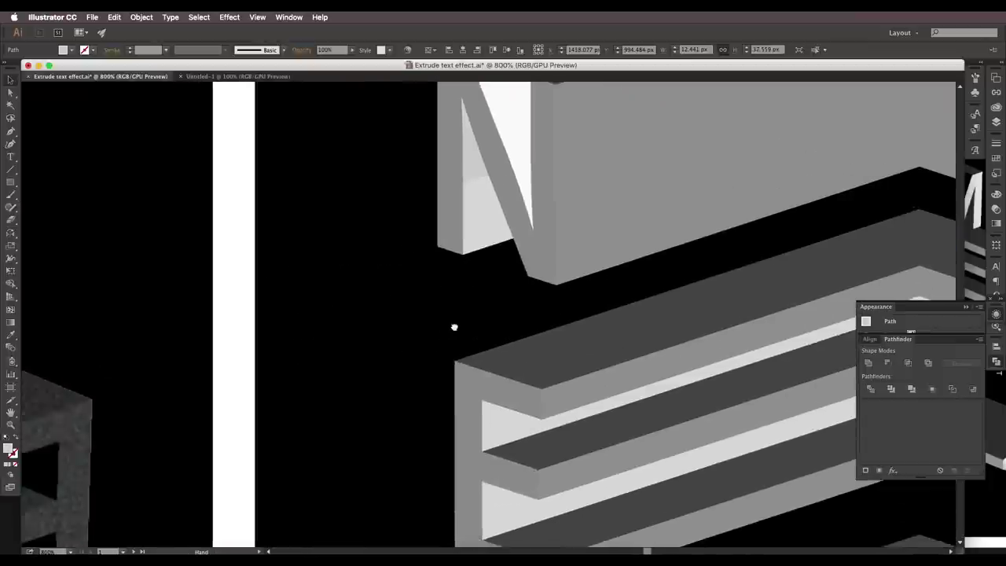
scroll(454, 327, "up", 2)
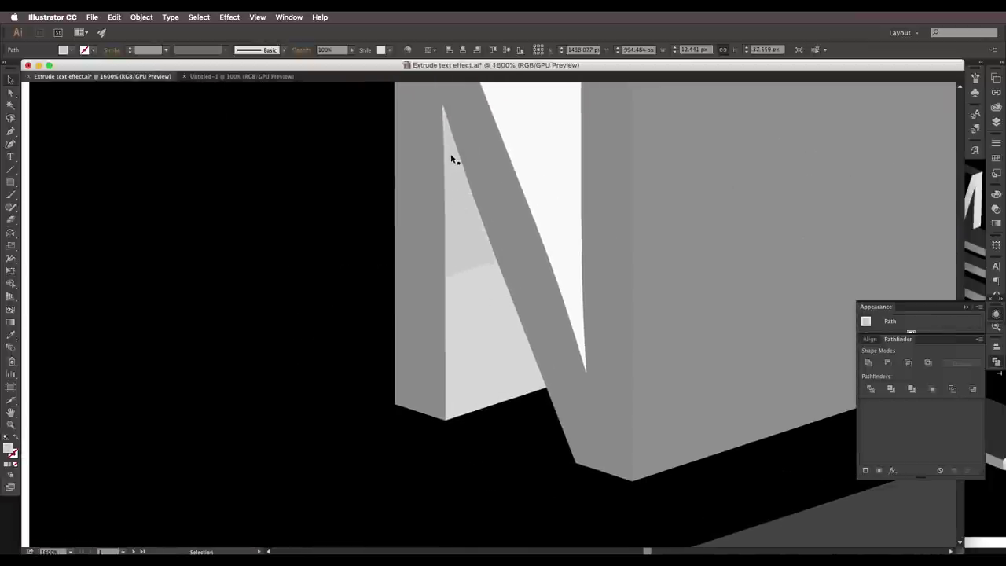
left_click(452, 158)
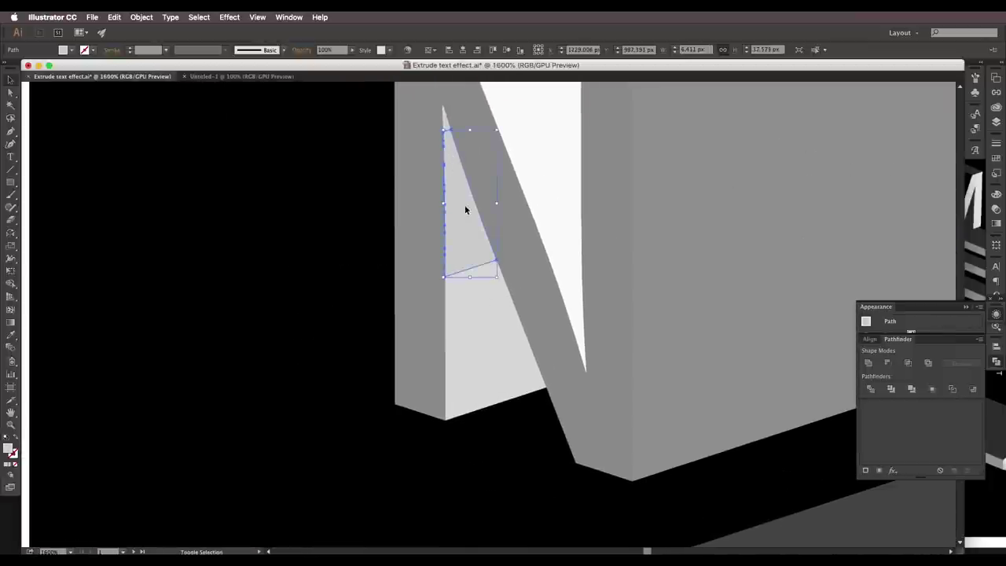
left_click(446, 126, "shift")
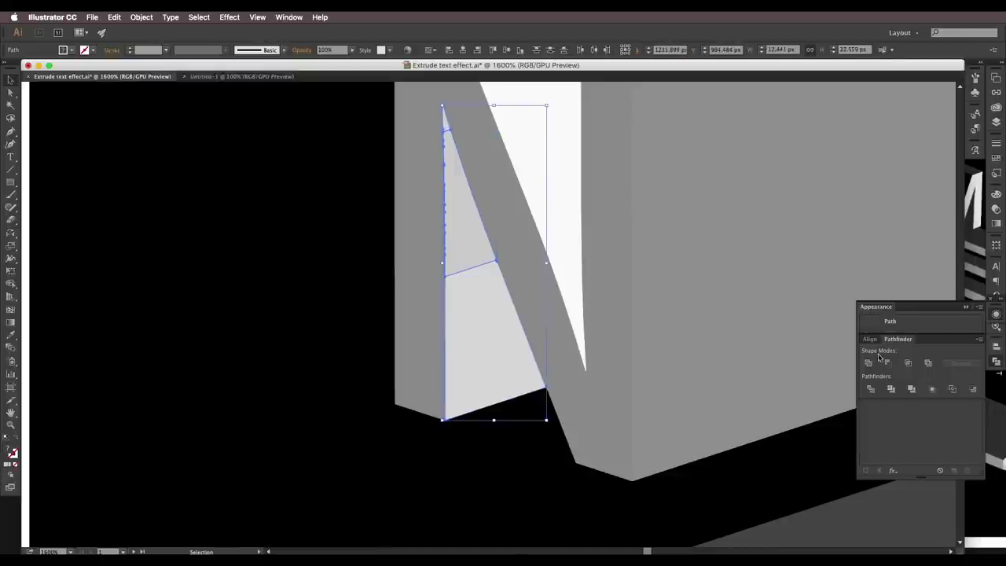
left_click(869, 363)
Unite the three grey segments inside the W's central triangular opening on its left half.
scroll(656, 350, "down", 1)
left_click_drag(699, 533, 486, 201)
left_click(371, 250)
scroll(374, 270, "down", 2)
left_click_drag(493, 395, 524, 320)
scroll(398, 306, "up", 3)
left_click(416, 272)
left_click(416, 235, "shift")
left_click(412, 346, "shift")
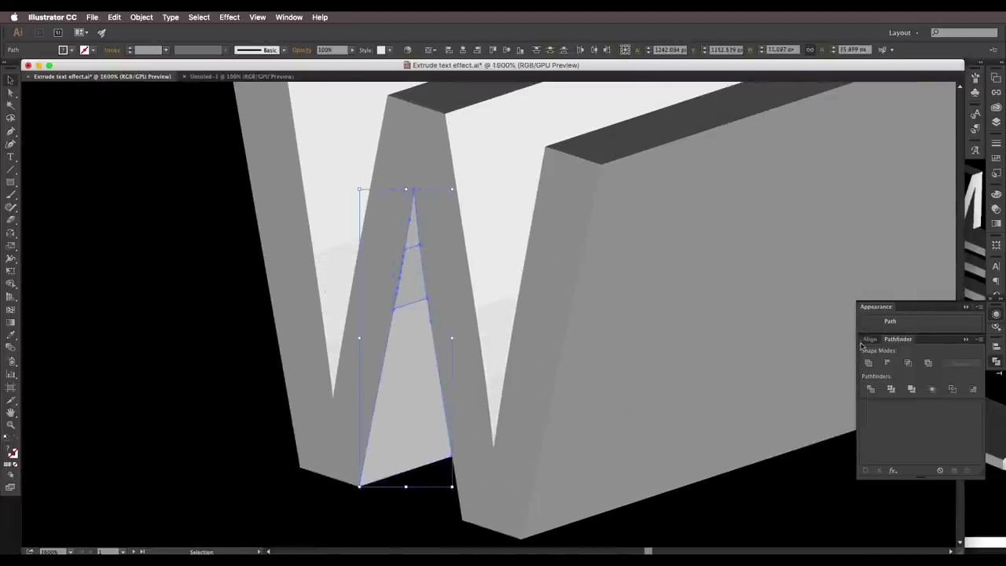
left_click(869, 363)
Unite the three white segments of the front inner face on the W's left half.
left_click(495, 288)
left_click(492, 338, "shift")
left_click(494, 401, "shift")
left_click(869, 362)
Unite the three white segments of the rear inner face on the W's left half.
left_click_drag(297, 173, 408, 313)
left_click(425, 330)
left_click(447, 432, "shift")
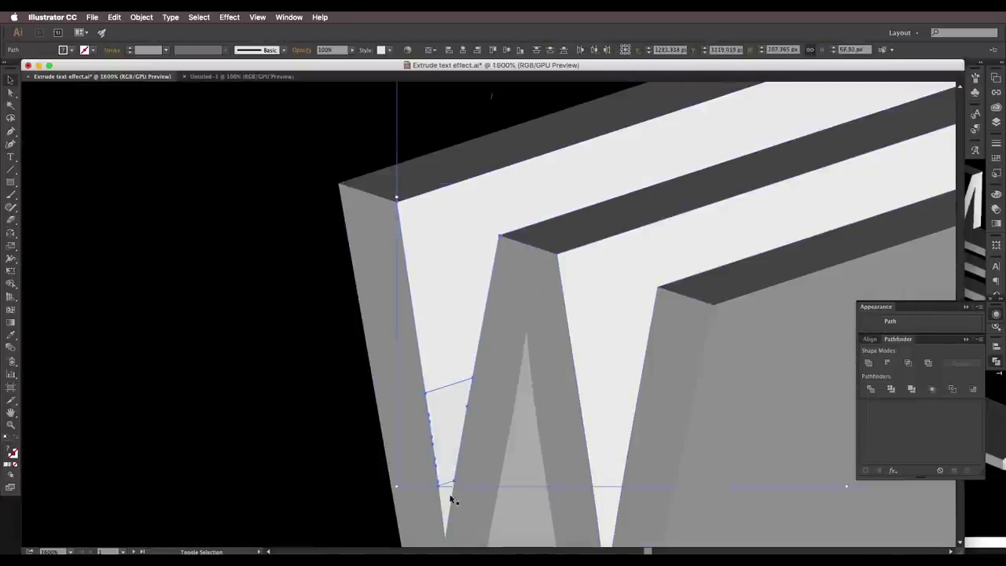
left_click(448, 498, "shift")
left_click_drag(451, 499, 326, 387)
left_click(869, 362)
Unite the grey segments inside the central triangular opening on the W's right half.
key("super+minus")
key("super+minus")
left_click_drag(849, 346, 593, 286)
left_click(528, 221)
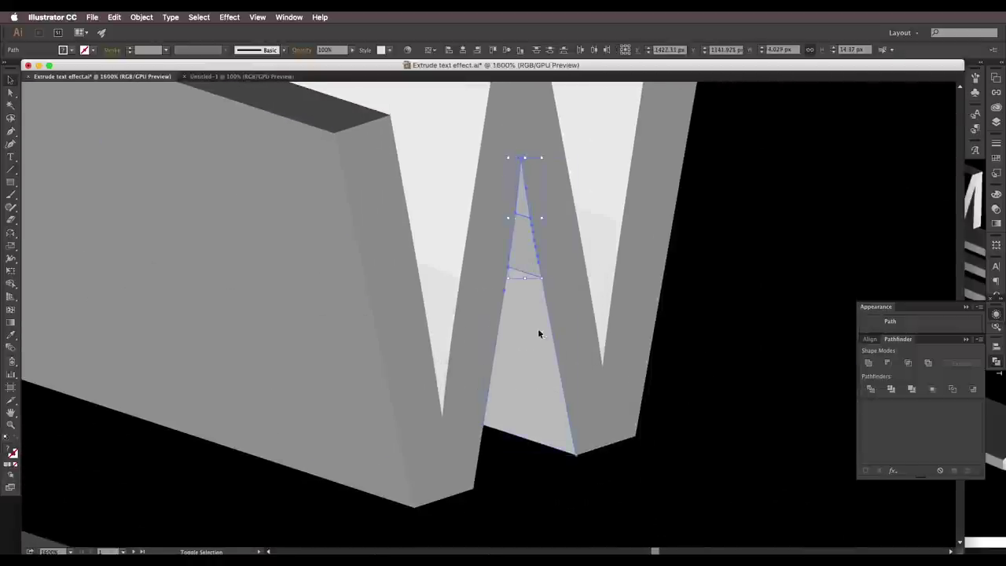
left_click(537, 330, "shift")
left_click(869, 362)
Unite the three white segments of the rear inner face on the W's right half.
left_click_drag(606, 235, 559, 278)
left_click(559, 278)
left_click_drag(545, 239, 619, 233)
key("ctrl+shift+a")
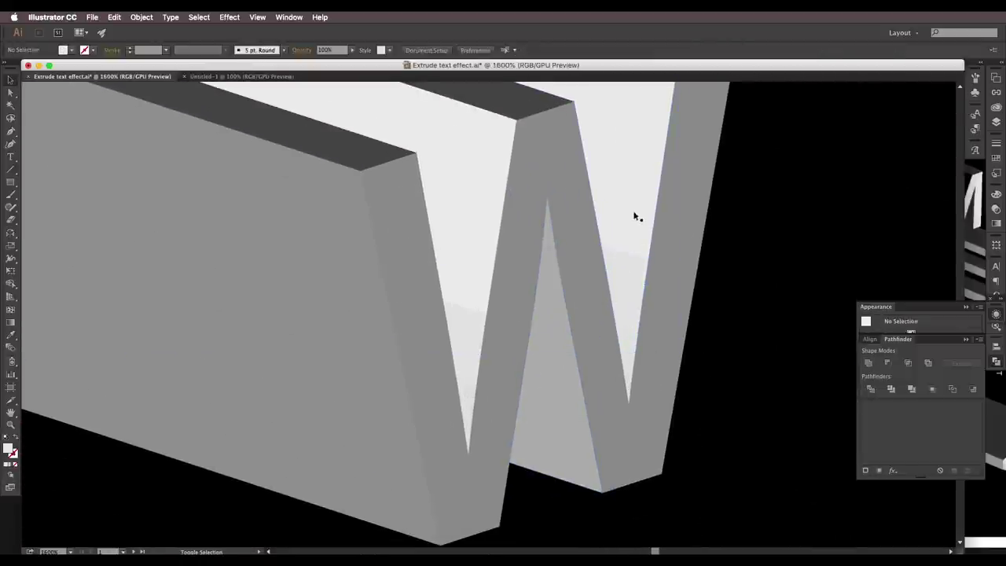
left_click(634, 213)
left_click(630, 308, "shift")
left_click(629, 377, "shift")
left_click(869, 362)
Unite the three white segments of the front inner face on the W's right half.
left_click_drag(466, 265, 585, 286)
left_click(584, 286)
left_click_drag(598, 353, 591, 315)
left_click(593, 316)
scroll(598, 330, "right", 3)
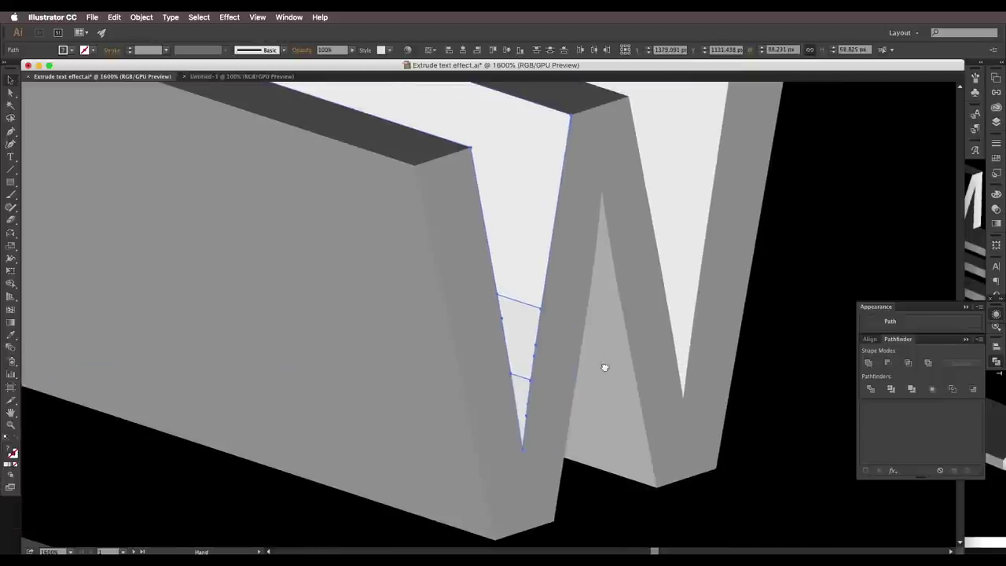
left_click(868, 362)
Examine the W's left half for any inner-face segments that are still separate.
key("super+minus")
left_click_drag(288, 303, 546, 303)
left_click_drag(299, 320, 458, 294)
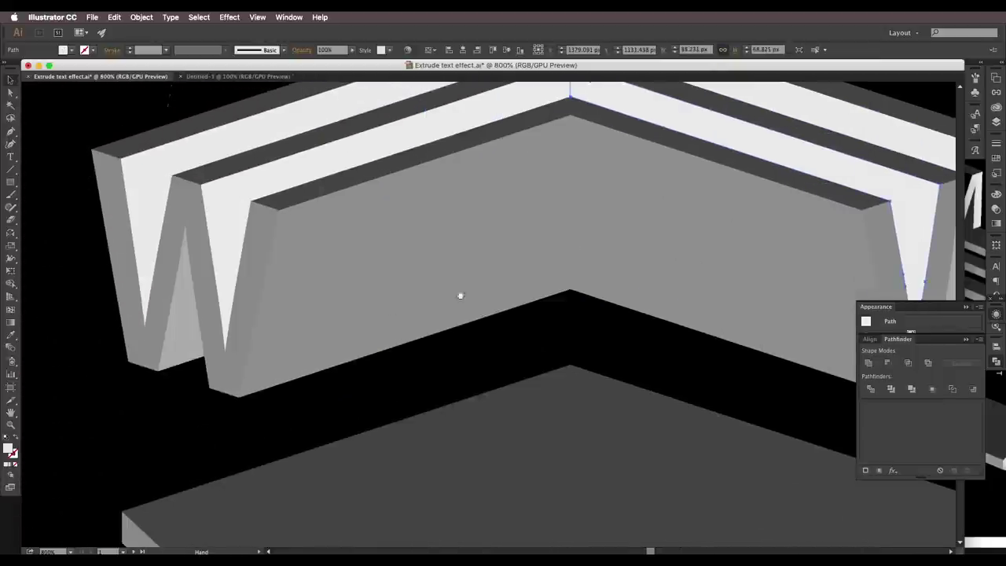
left_click_drag(324, 387, 406, 247)
left_click_drag(332, 177, 425, 213)
left_click(378, 256)
left_click(304, 211)
left_click(381, 213)
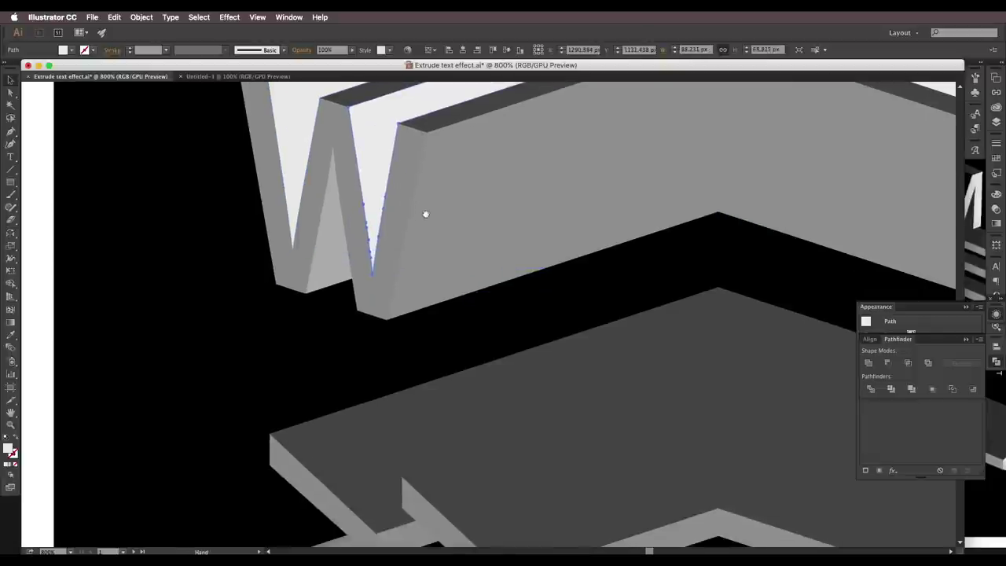
left_click_drag(432, 449, 420, 260)
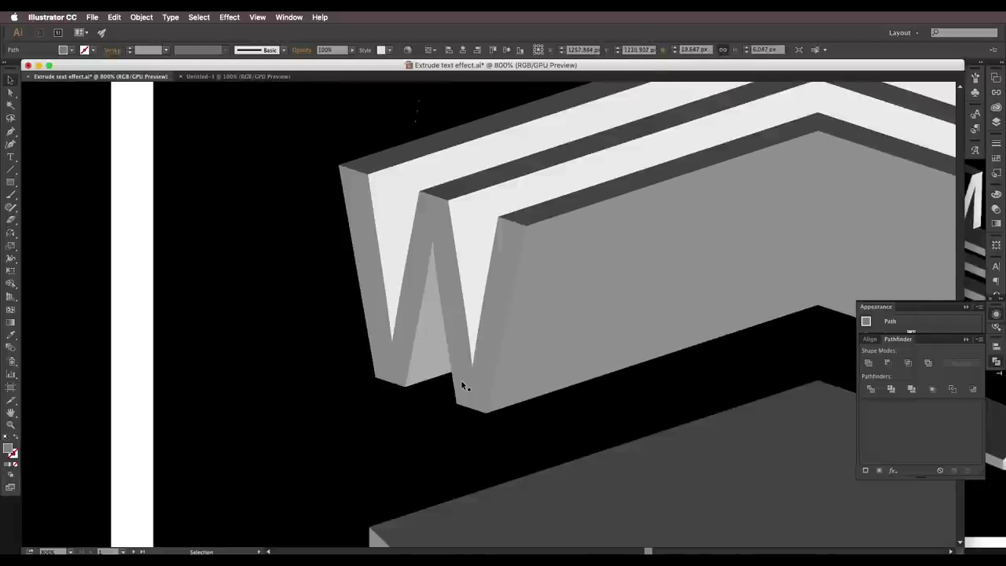
scroll(461, 381, "up", 2)
left_click_drag(461, 288, 477, 415)
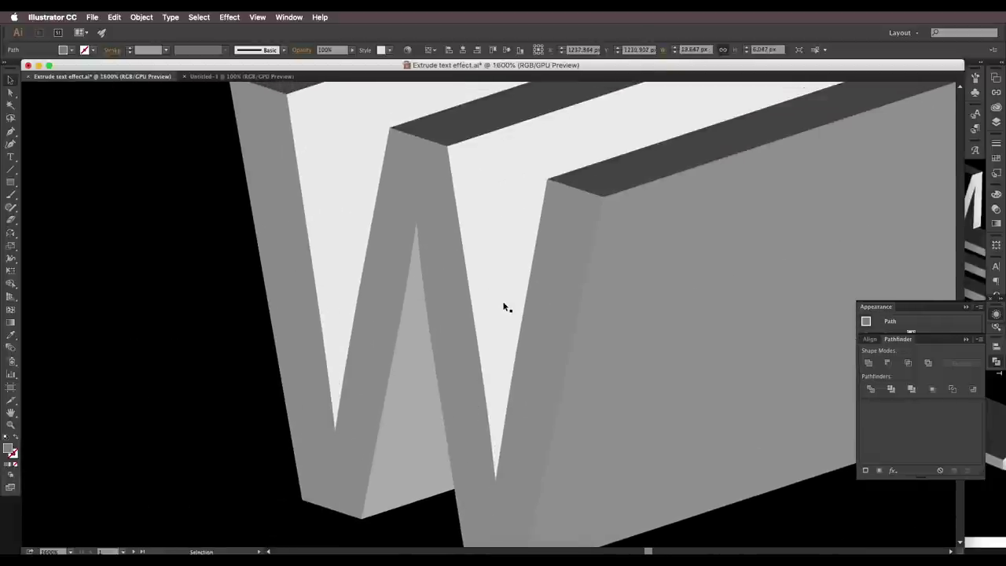
left_click(503, 303)
Select the W's front and rear white inner faces on both halves.
left_click(359, 234)
scroll(439, 308, "down", 2)
left_click_drag(476, 371, 474, 278)
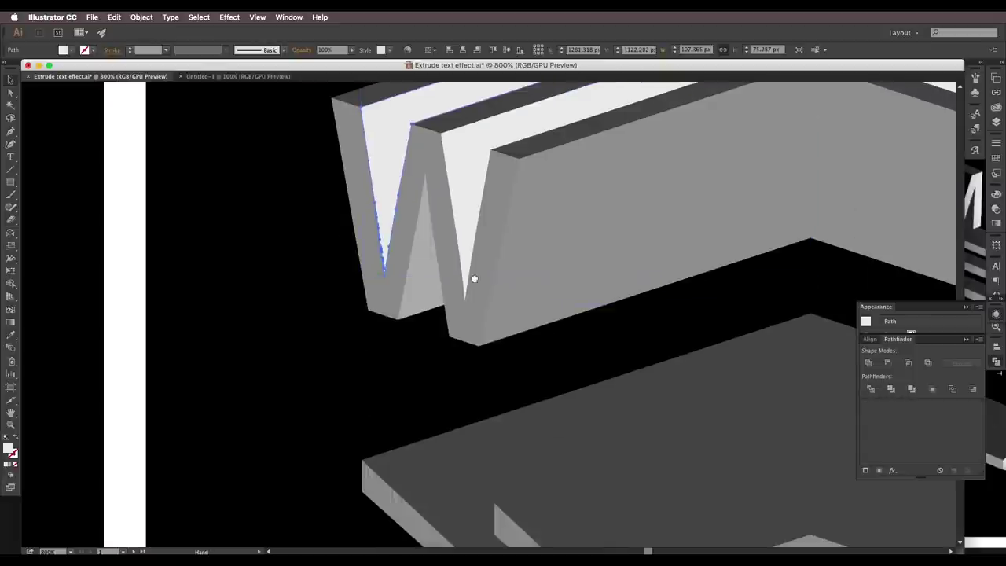
left_click_drag(471, 341, 520, 370)
scroll(461, 274, "down", 5)
scroll(494, 359, "down", 2)
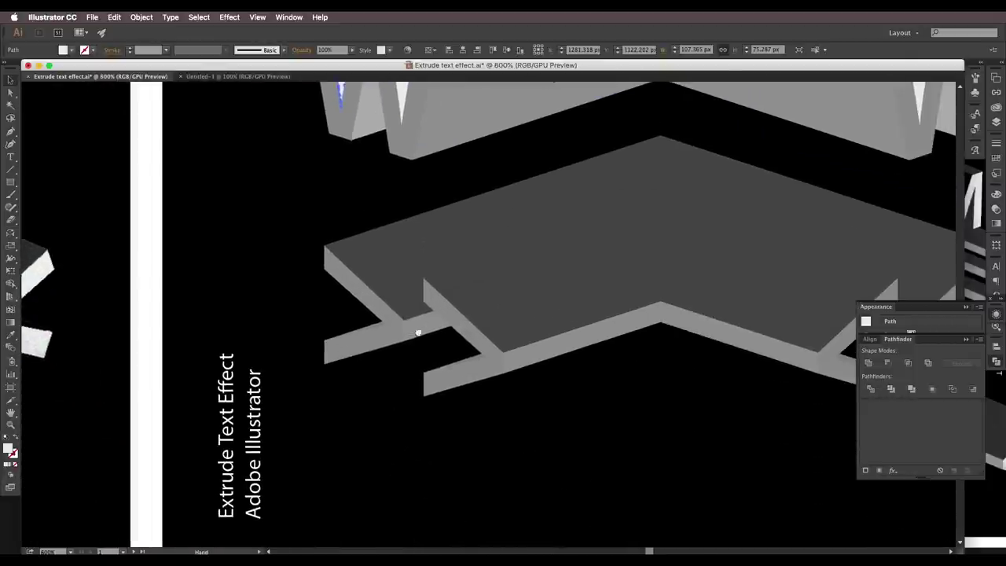
scroll(490, 333, "right", 1)
scroll(470, 346, "down", 3)
scroll(548, 292, "up", 3)
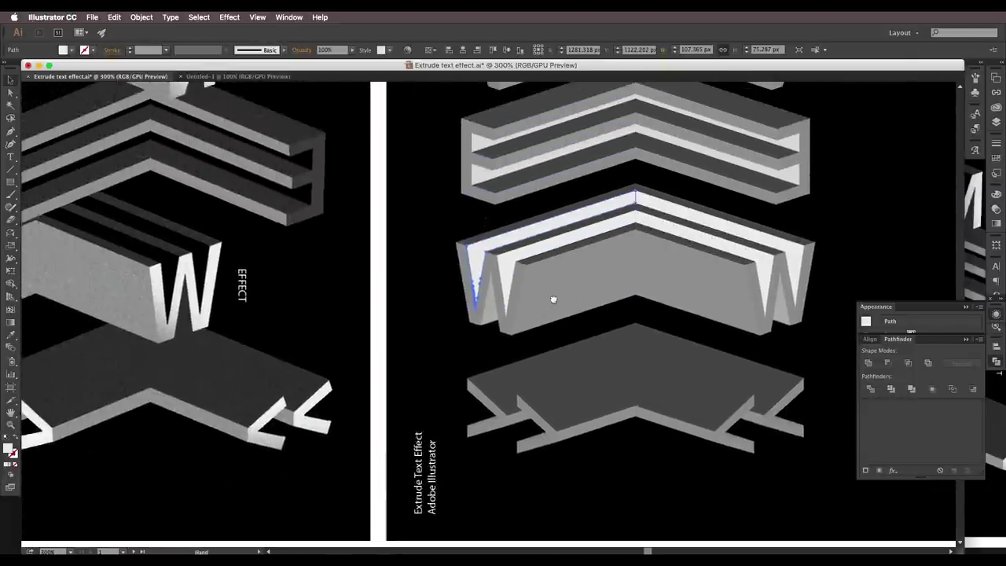
scroll(422, 314, "left", 4)
scroll(321, 299, "right", 1)
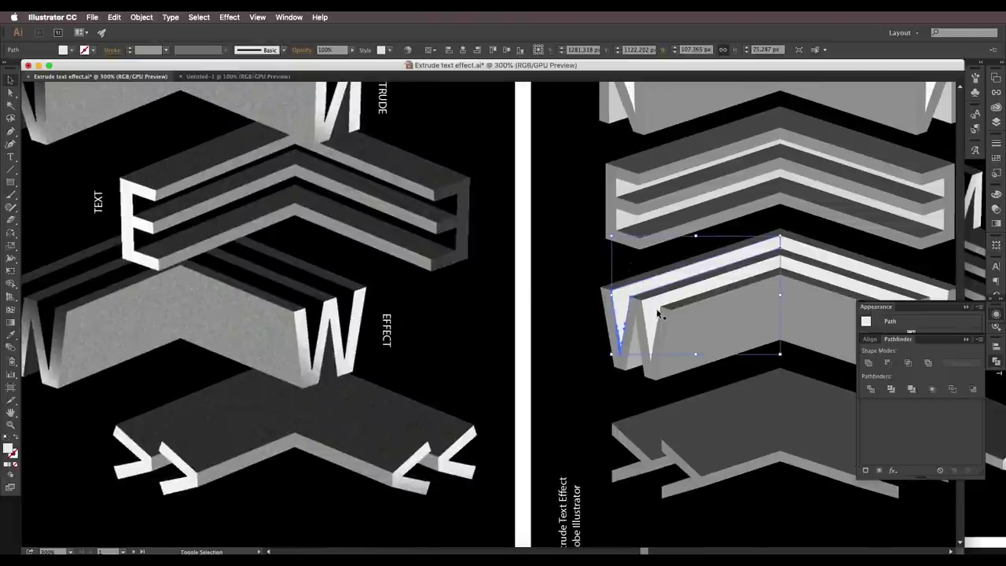
left_click(660, 310, "shift")
left_click_drag(820, 287, 724, 294)
left_click(739, 267, "shift")
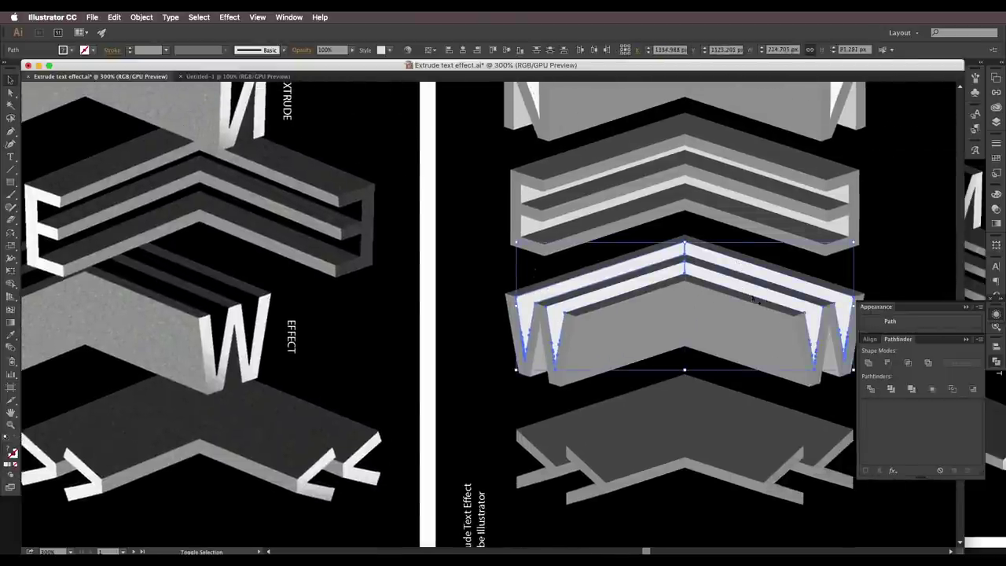
Extend the selection with the E's light grey inner faces and the N's white inner faces on both halves.
scroll(708, 291, "up", 4)
scroll(707, 291, "left", 2)
left_click(575, 271, "shift")
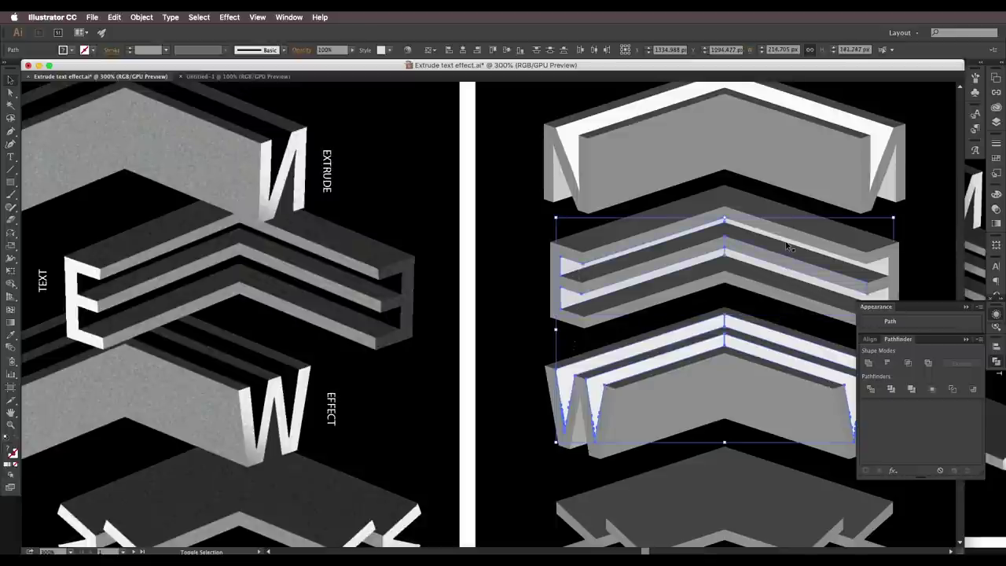
scroll(786, 245, "up", 3)
scroll(787, 245, "left", 3)
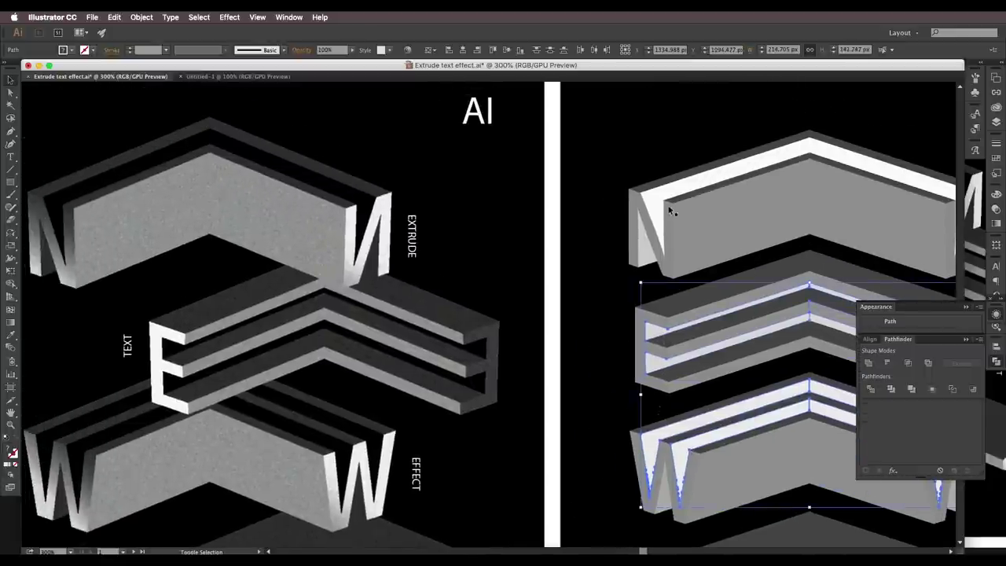
left_click(660, 206, "shift")
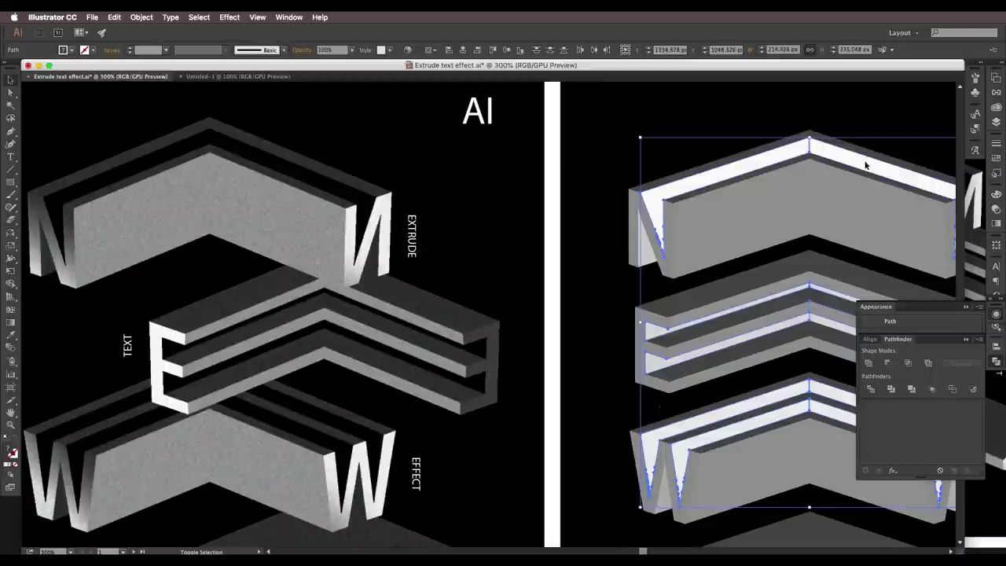
Extend the selection with the thin dark slivers on the lower arms of the bottom >> shape on both halves.
scroll(866, 165, "down", 5)
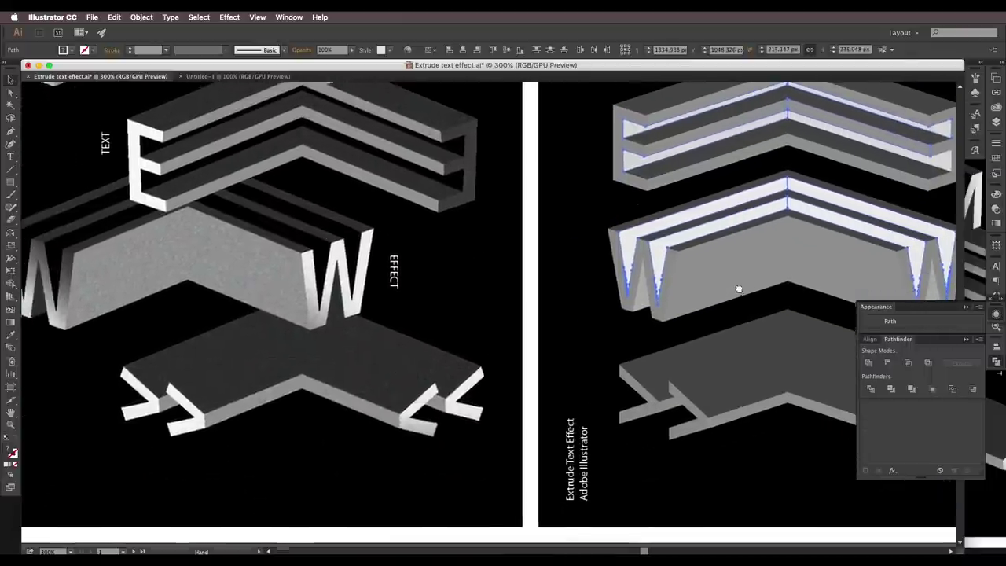
left_click_drag(739, 289, 751, 283)
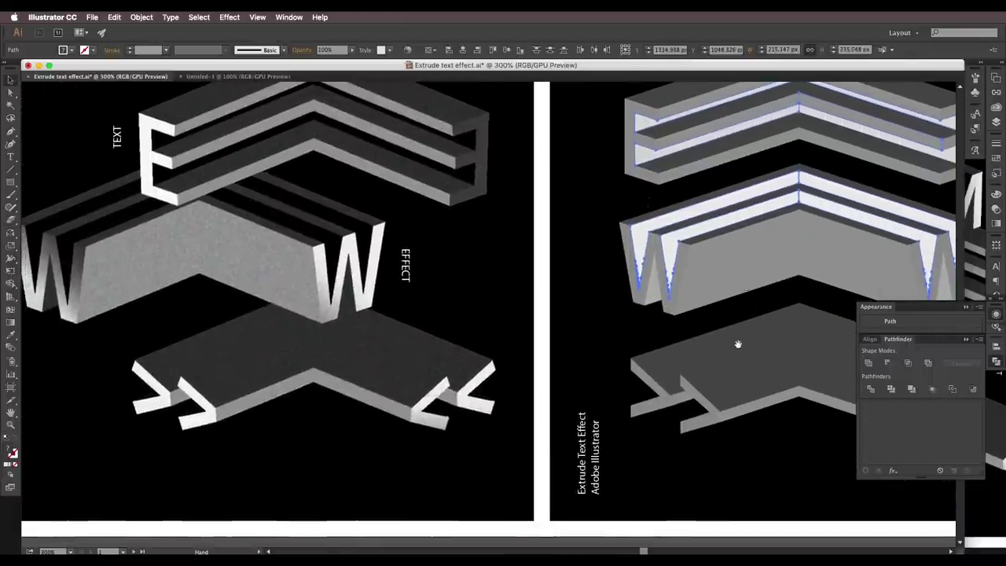
left_click_drag(712, 405, 716, 366)
scroll(715, 373, "up", 4)
left_click(710, 386, "shift")
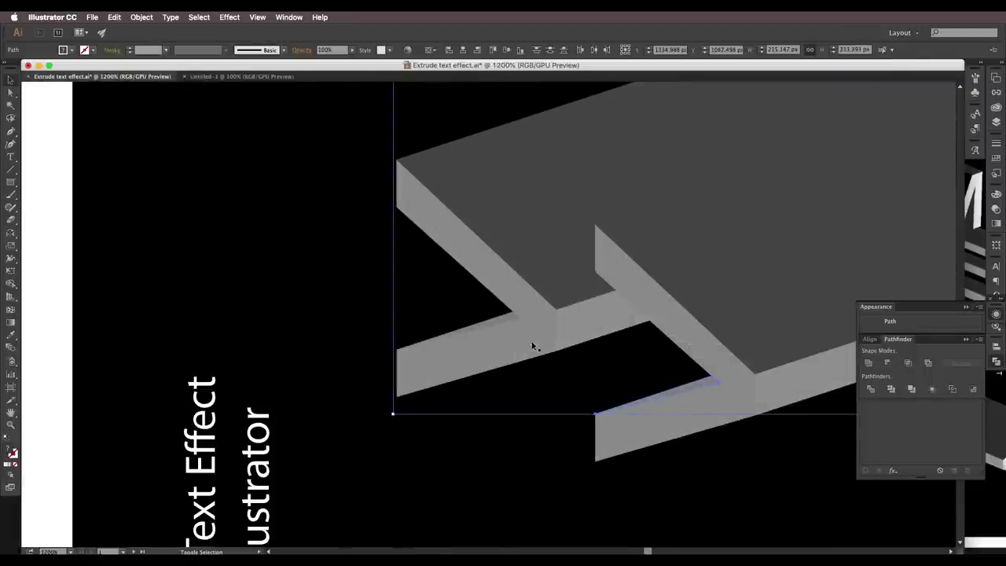
left_click(498, 318, "shift")
scroll(572, 348, "down", 4)
left_click_drag(802, 358, 393, 332)
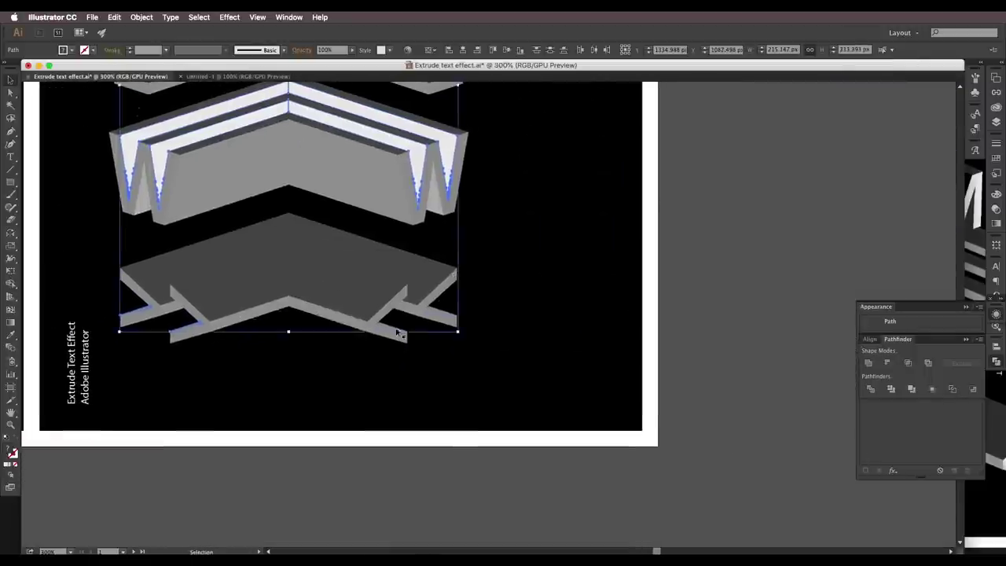
scroll(397, 328, "up", 6)
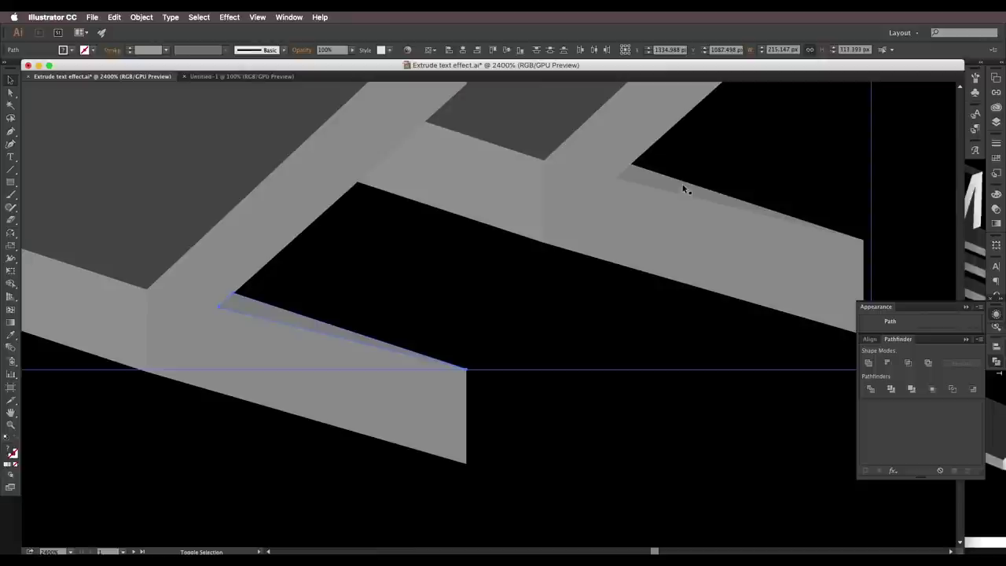
scroll(682, 196, "down", 6)
Fill the selected inner faces with the near-black sampled from the reference W's inner face.
left_click_drag(252, 241, 559, 310)
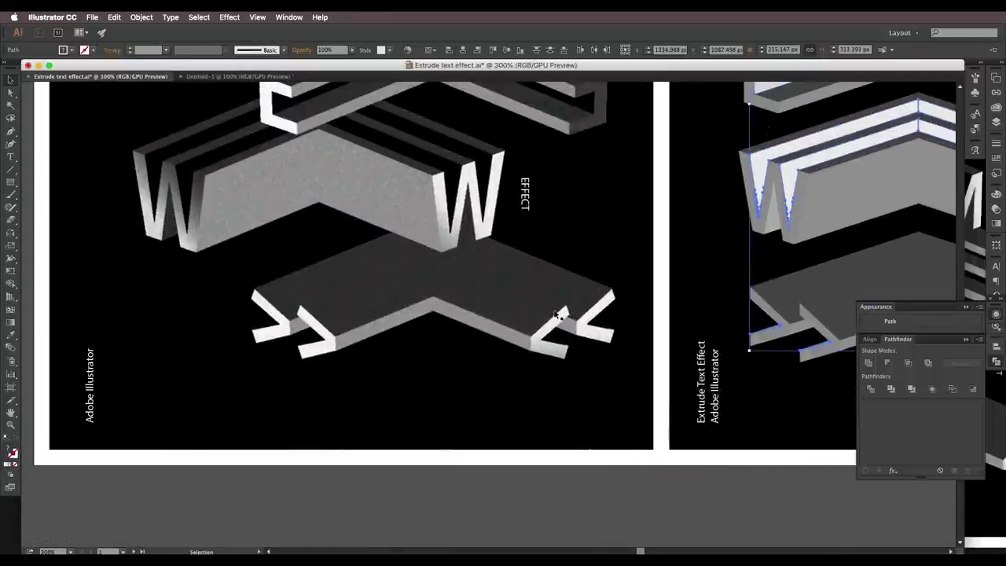
key("i")
left_click(199, 164)
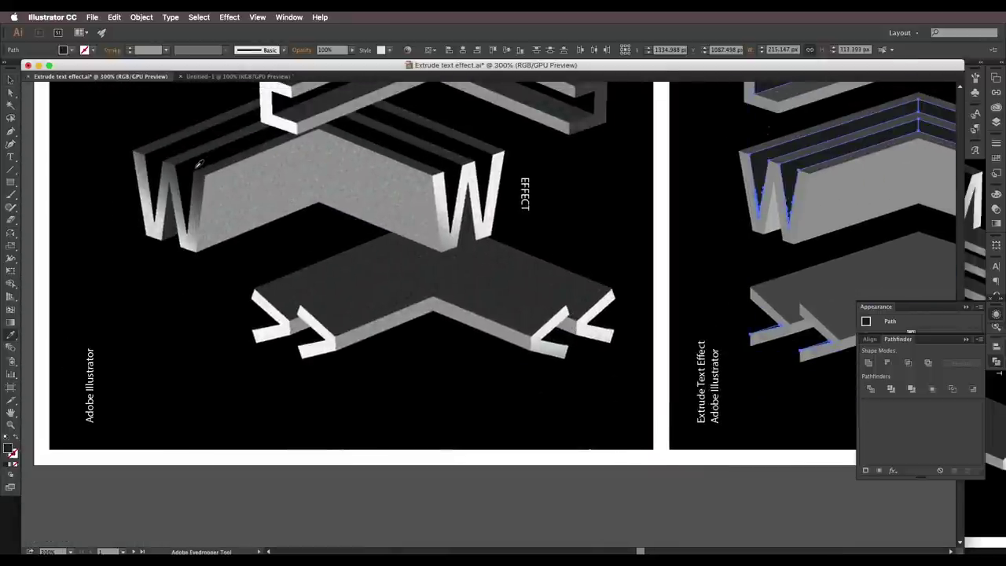
Select the light grey triangular inner faces of the W and the N on both halves.
left_click_drag(630, 235, 591, 308)
left_click(642, 301)
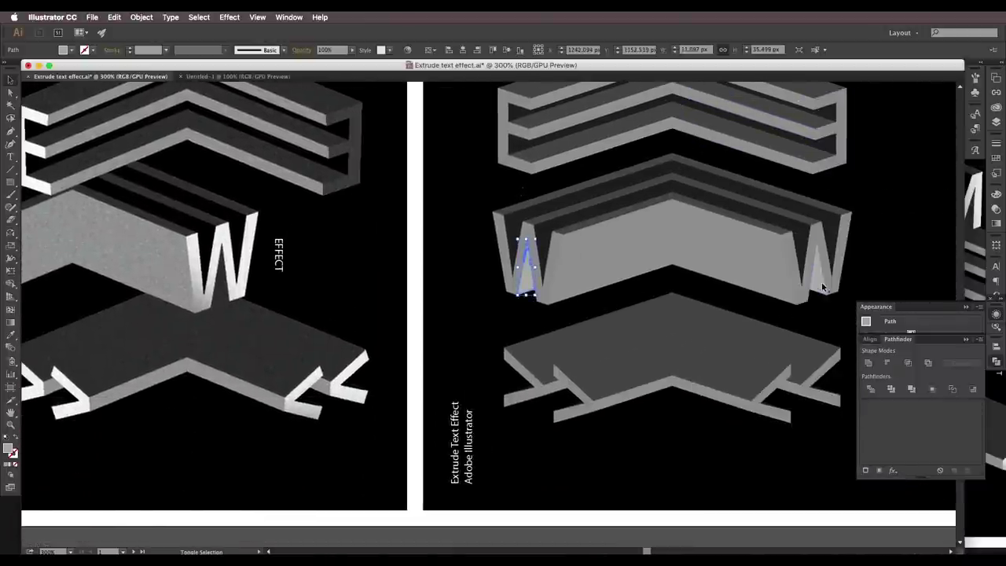
left_click(821, 283, "shift")
left_click_drag(601, 374, 700, 546)
left_click(610, 209, "shift")
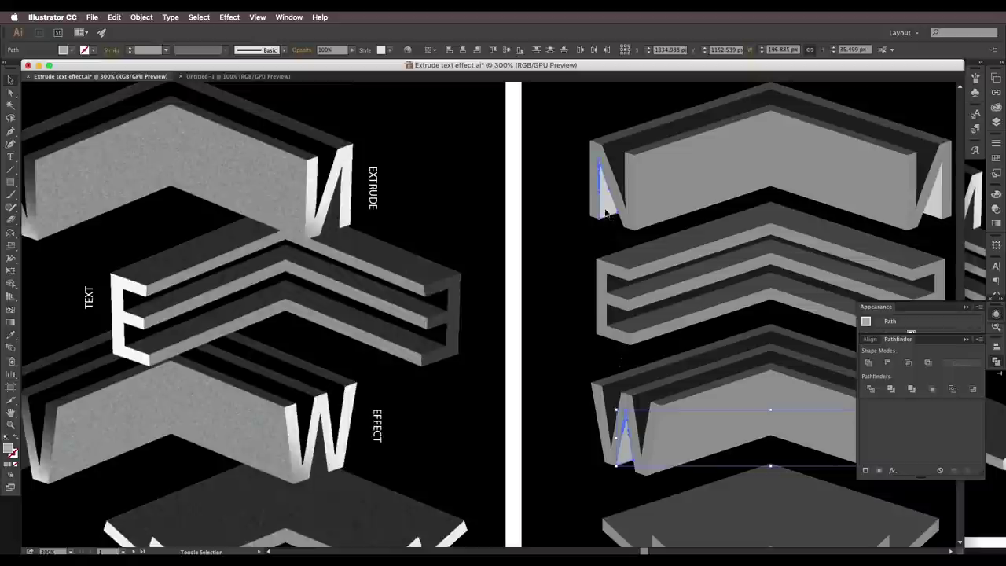
left_click(930, 210, "shift")
Fill the selected triangular inner faces with the dark grey sampled from the reference N's inner face, and deselect them.
scroll(931, 209, "left", 4)
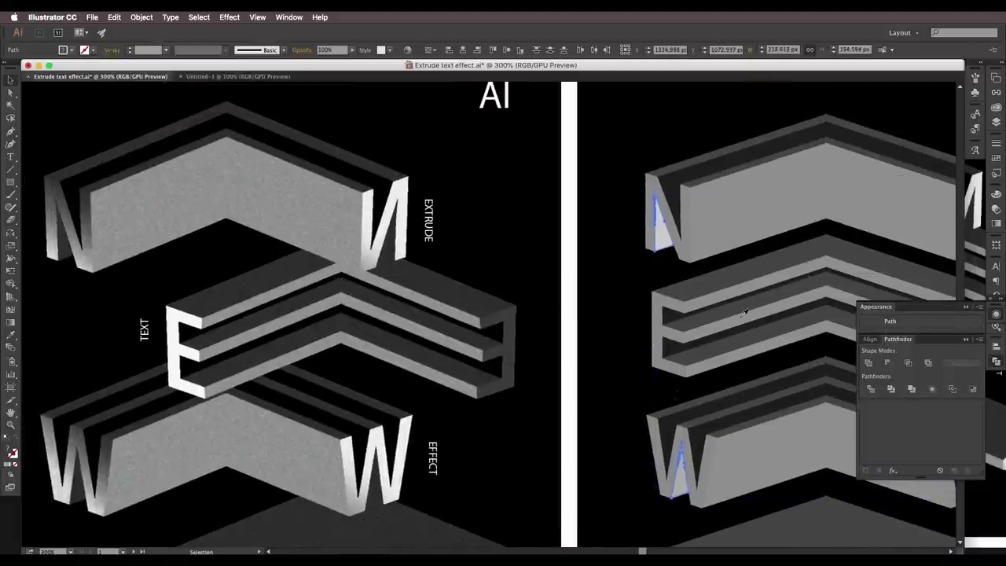
key("i")
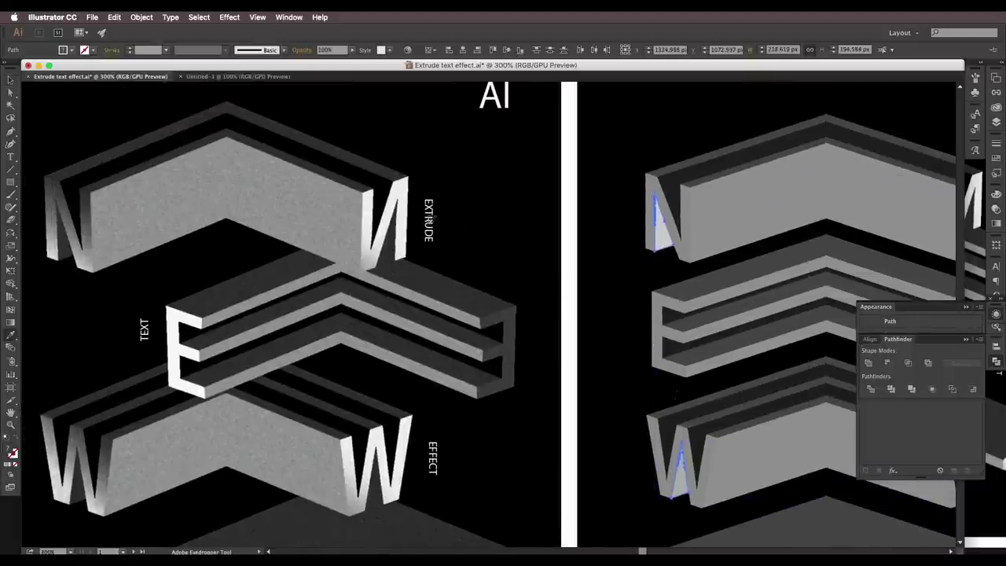
left_click(68, 245)
left_click_drag(543, 378, 585, 314)
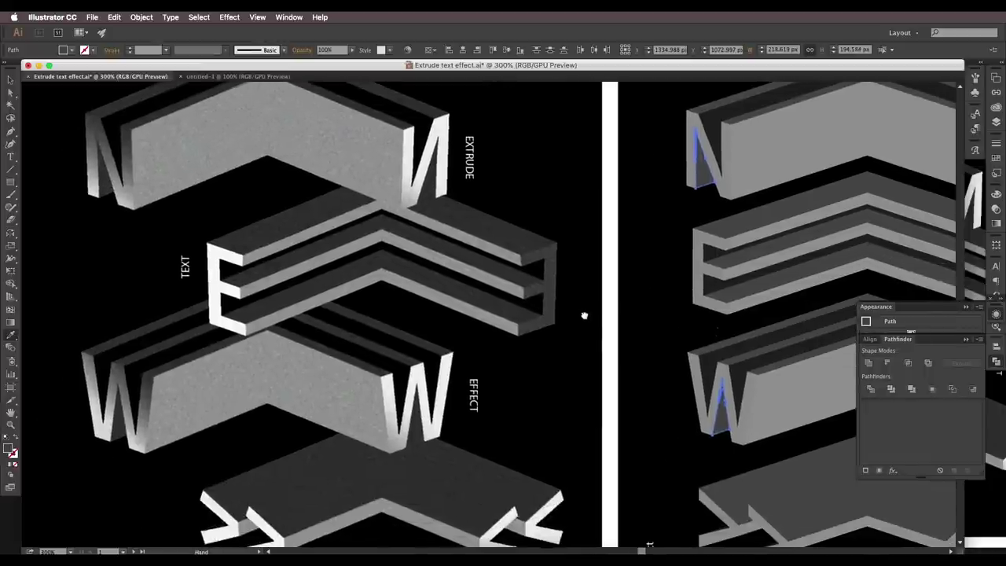
key("v")
left_click(680, 339)
Select the front faces of the N, E, W and both > shapes on the left half of the lettering.
key("super+minus")
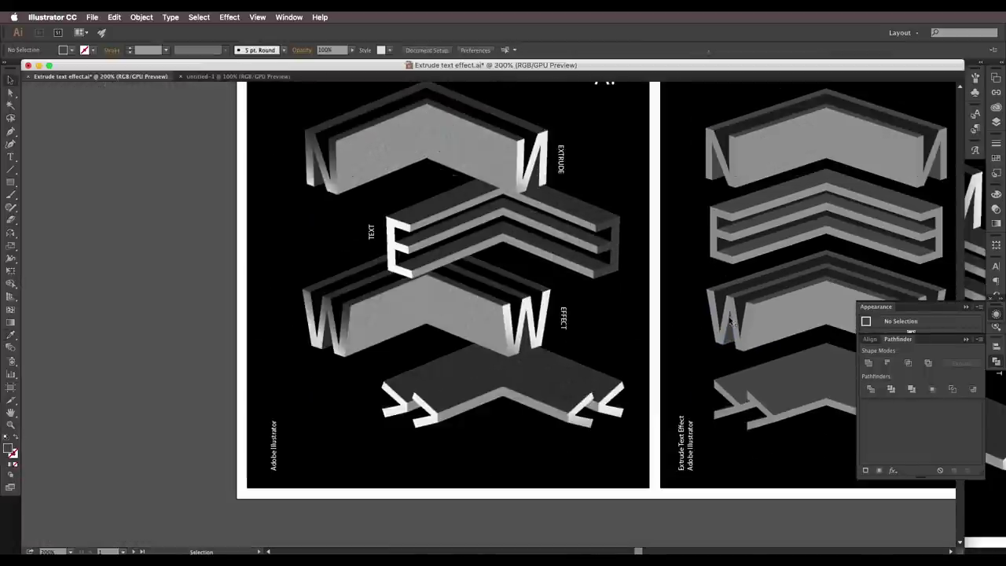
left_click_drag(748, 355, 611, 393)
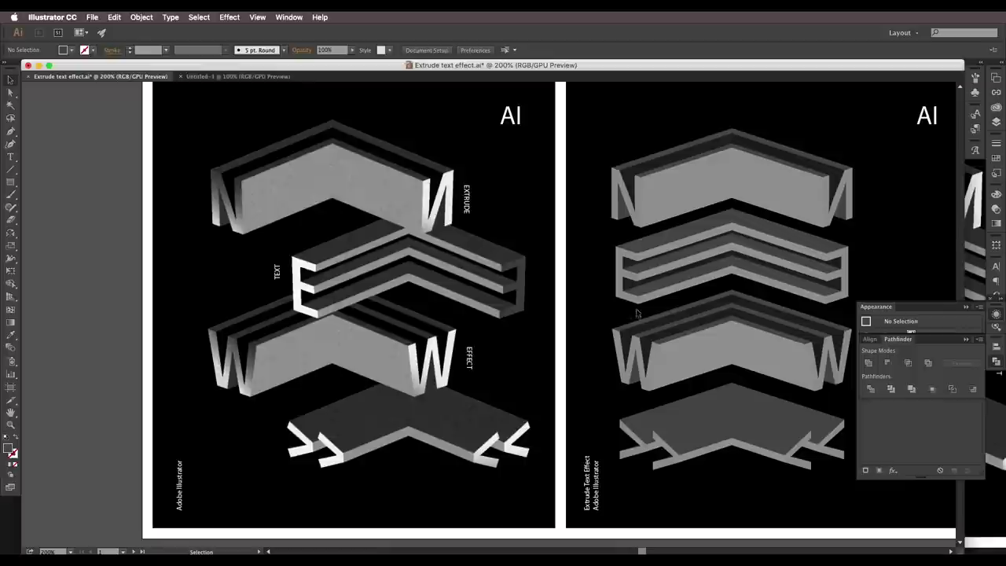
left_click(639, 215)
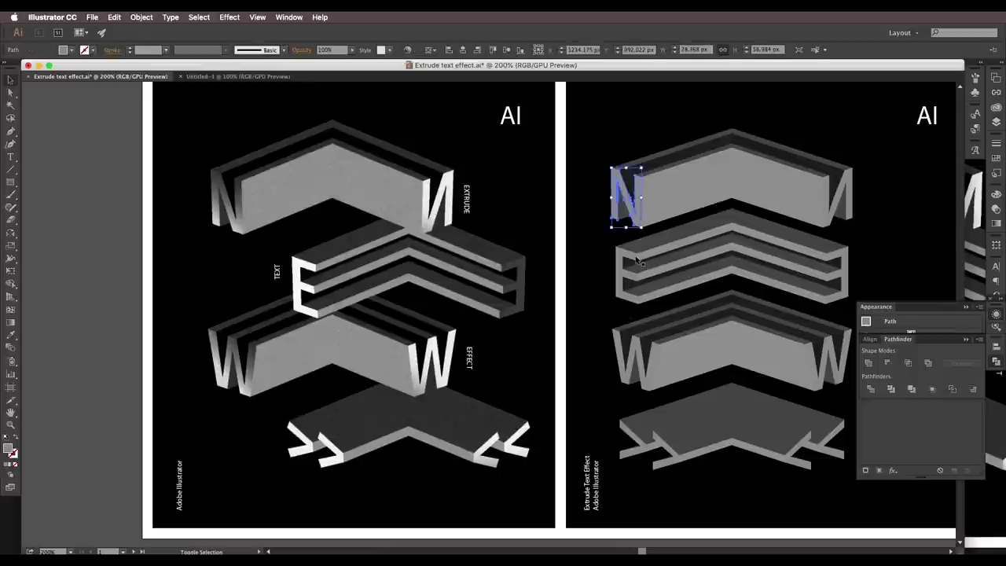
left_click(639, 262, "shift")
left_click(635, 346, "shift")
left_click(635, 454, "shift")
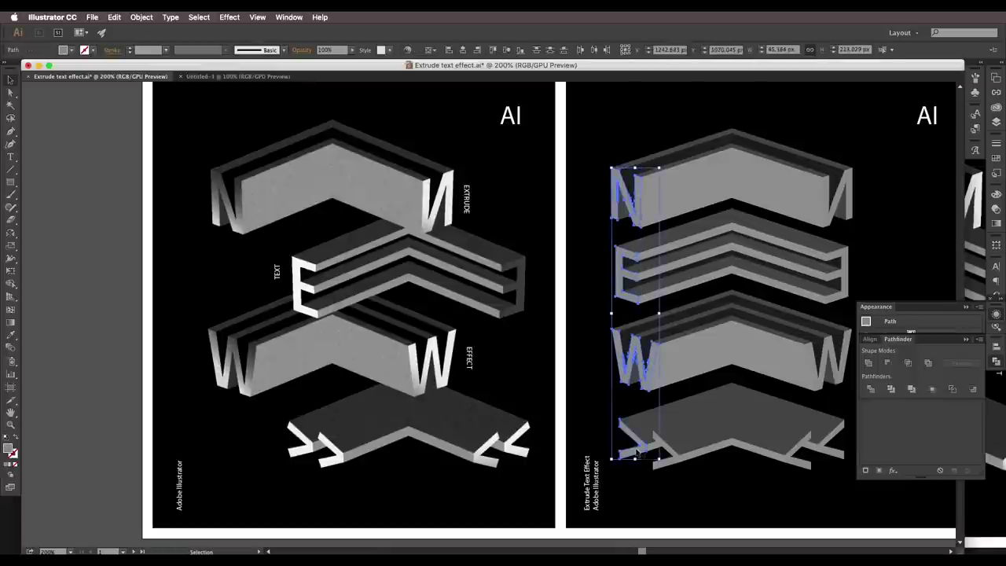
left_click(664, 455, "shift")
Extend the selection with the right half's >>, W, E and N front faces, and fill all of them with the linear white-to-black gradient.
left_click(808, 454, "shift")
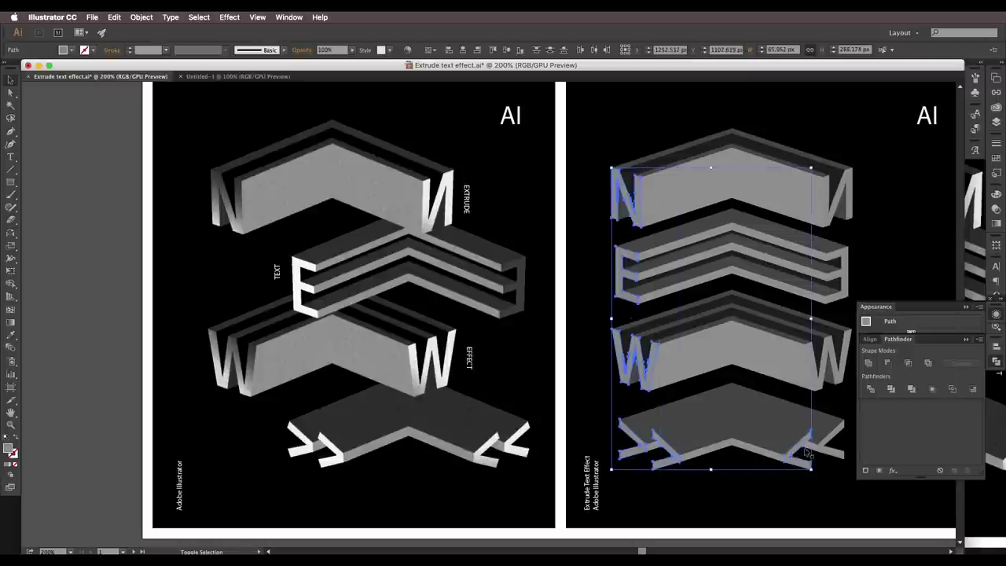
left_click(832, 432, "shift")
left_click(830, 358, "shift")
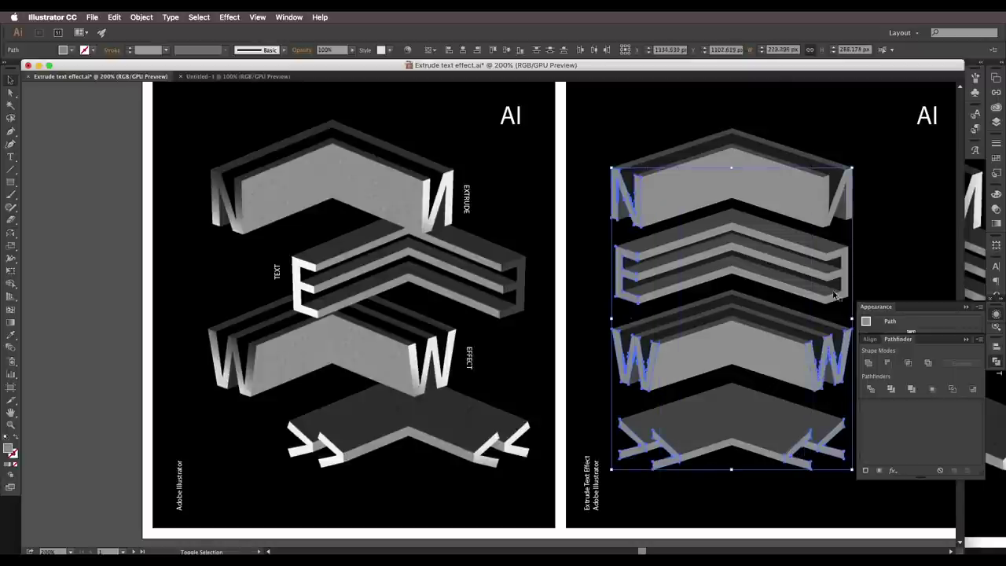
left_click(836, 295, "shift")
left_click(850, 195, "shift")
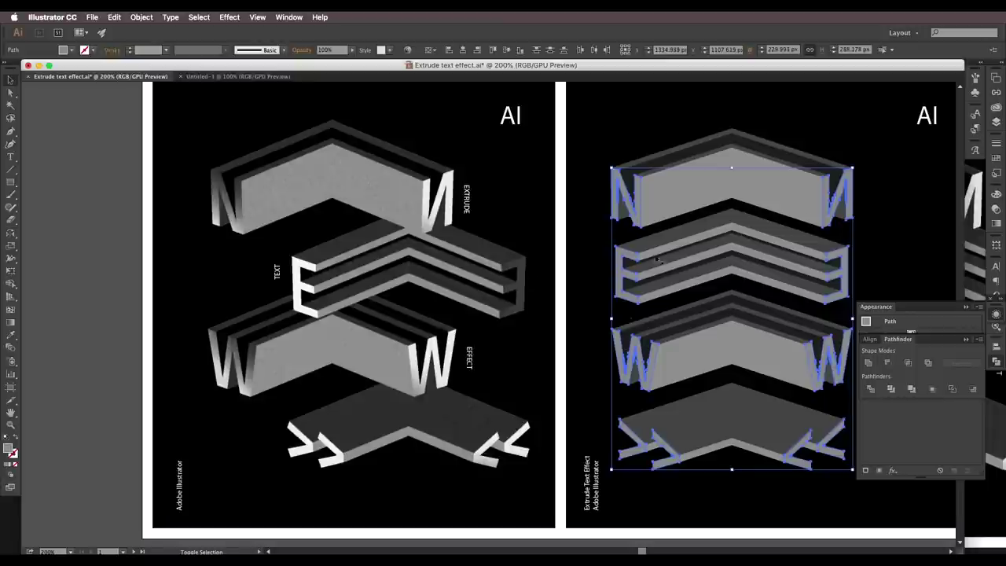
left_click(11, 466)
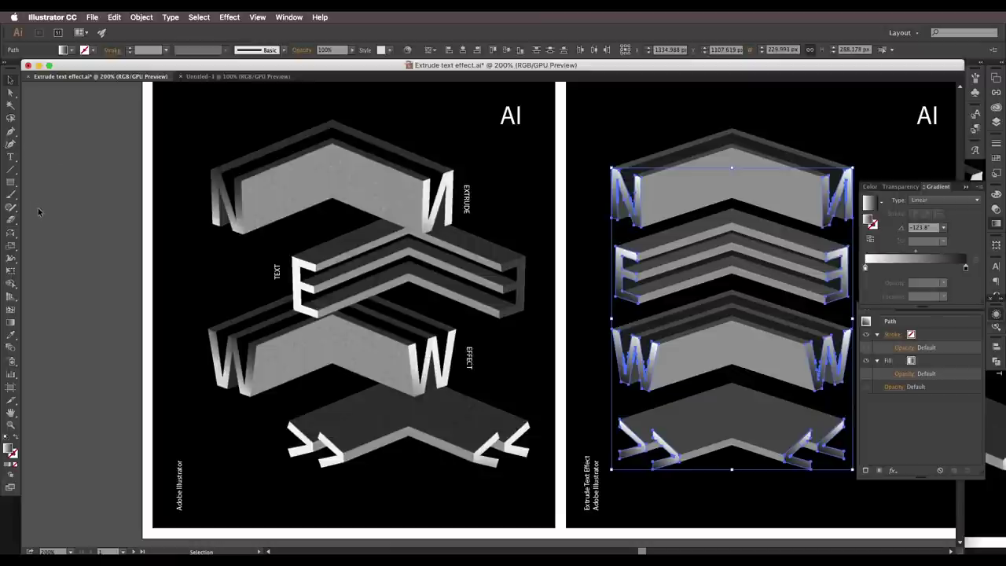
Redirect the gradient on the N's left front face to about 47°, from white at the lower outer corner to dark at the upper inner corner.
key("g")
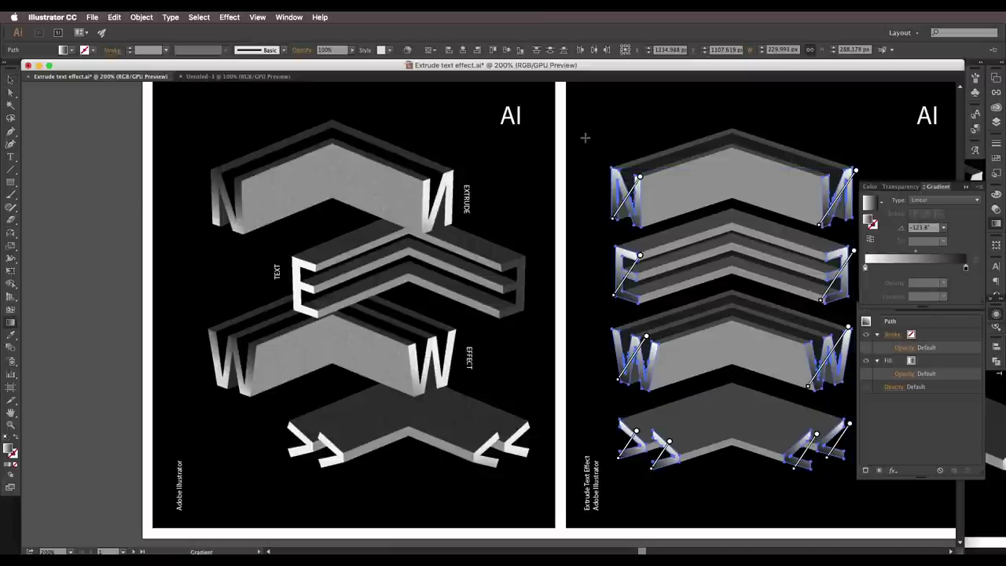
left_click(590, 126, "super")
left_click(615, 189, "super")
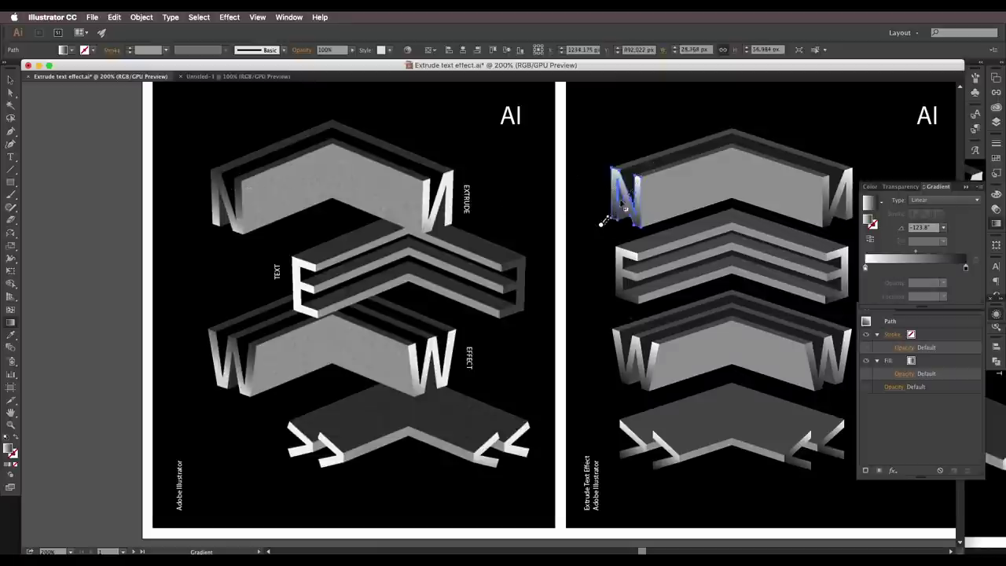
left_click_drag(601, 225, 657, 167)
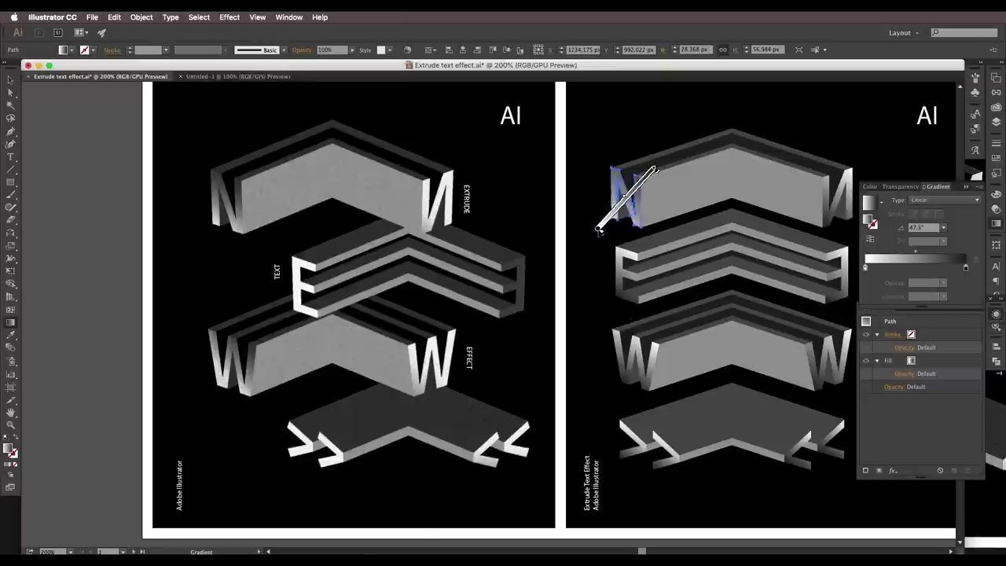
left_click_drag(599, 229, 605, 222)
left_click_drag(661, 166, 653, 172)
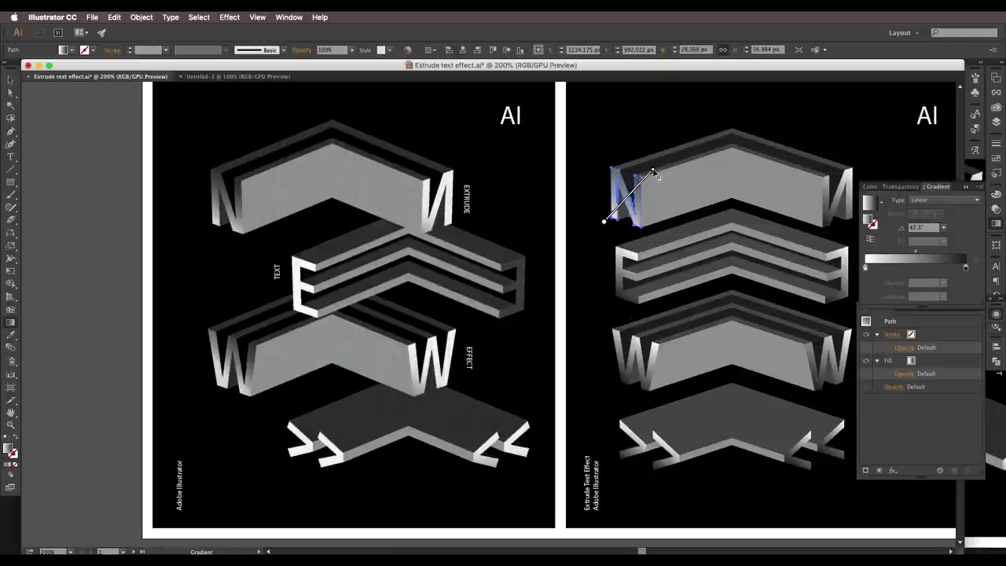
Redirect the gradient on the E's left front face to about 59°, stretching it well past the upper arm so the face is mostly white.
key("v")
left_click(622, 268)
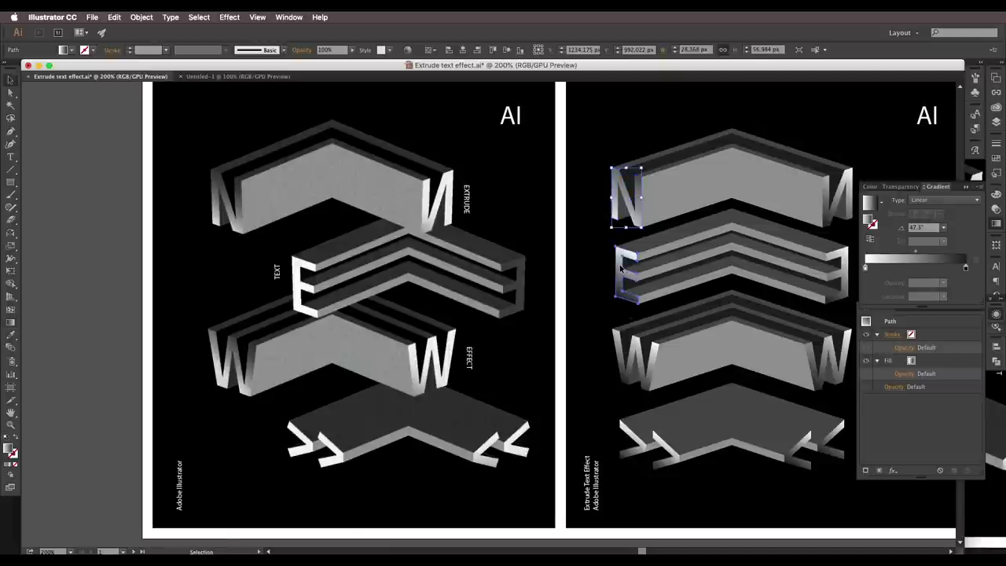
key("g")
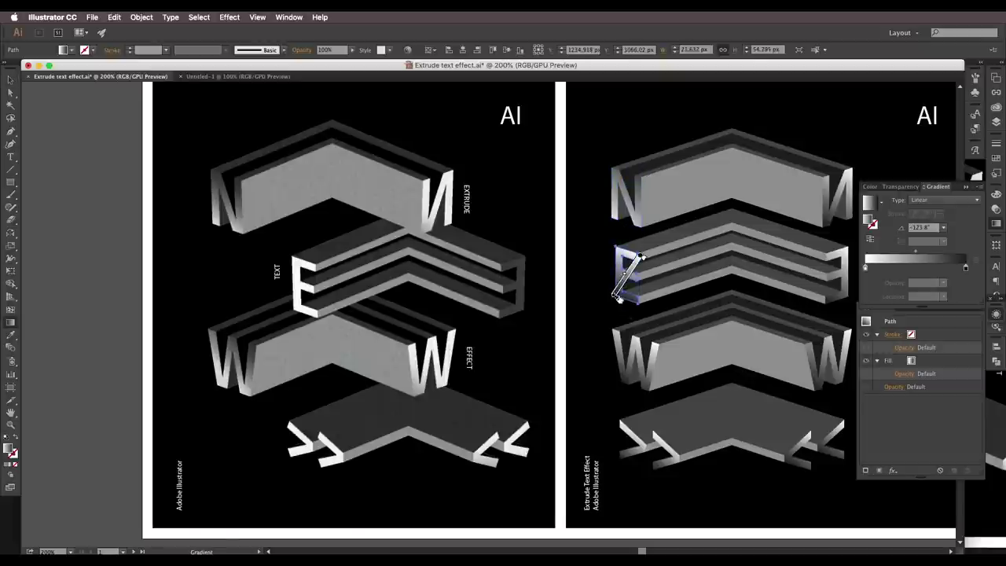
mouse_move(609, 307)
left_mouse_down()
mouse_move(674, 218)
mouse_move(682, 183)
left_mouse_up()
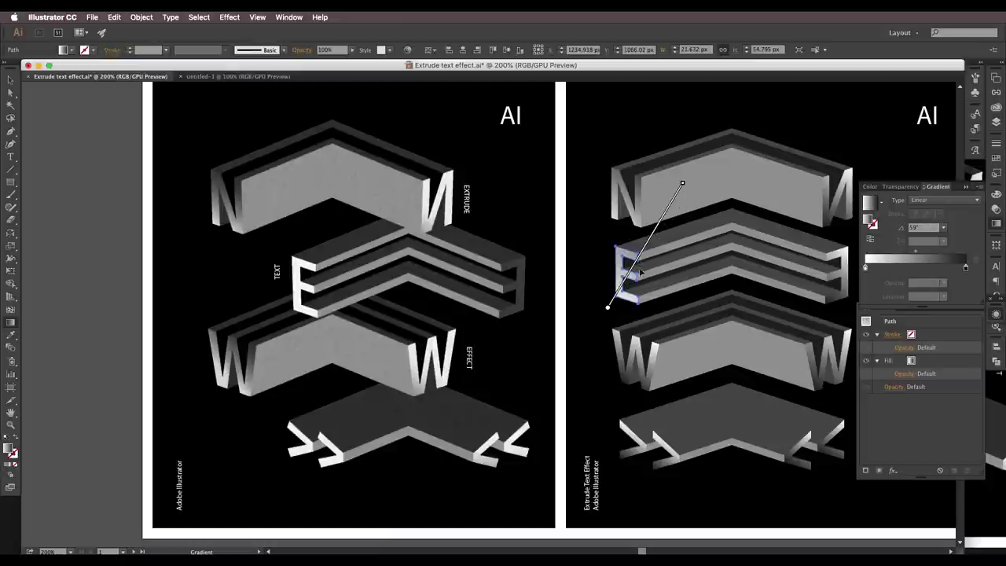
left_click_drag(641, 271, 639, 243)
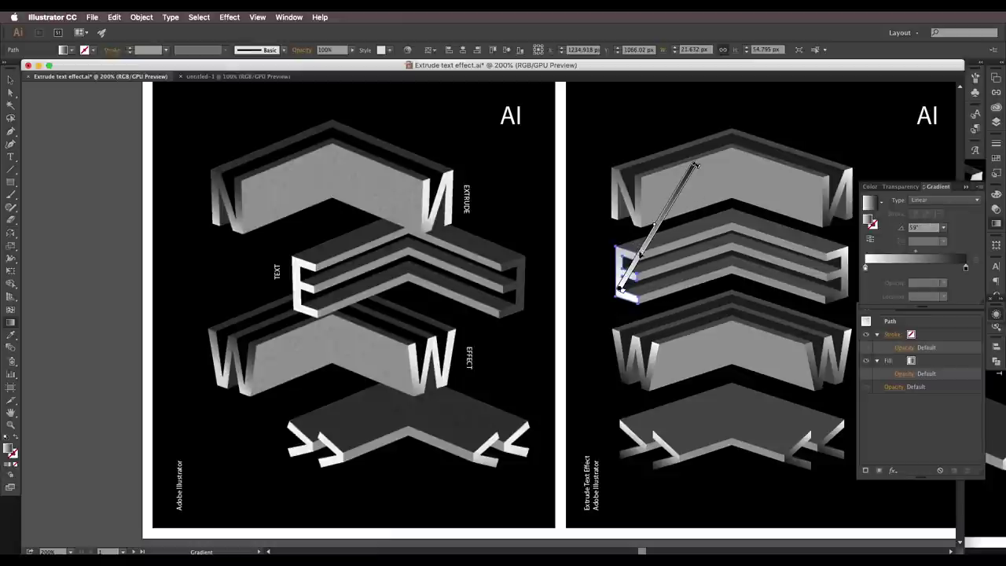
Redirect the gradient on the W's left front face from white at the lower outer corner to dark at the upper inner corner.
key("v")
left_click(621, 349)
key("g")
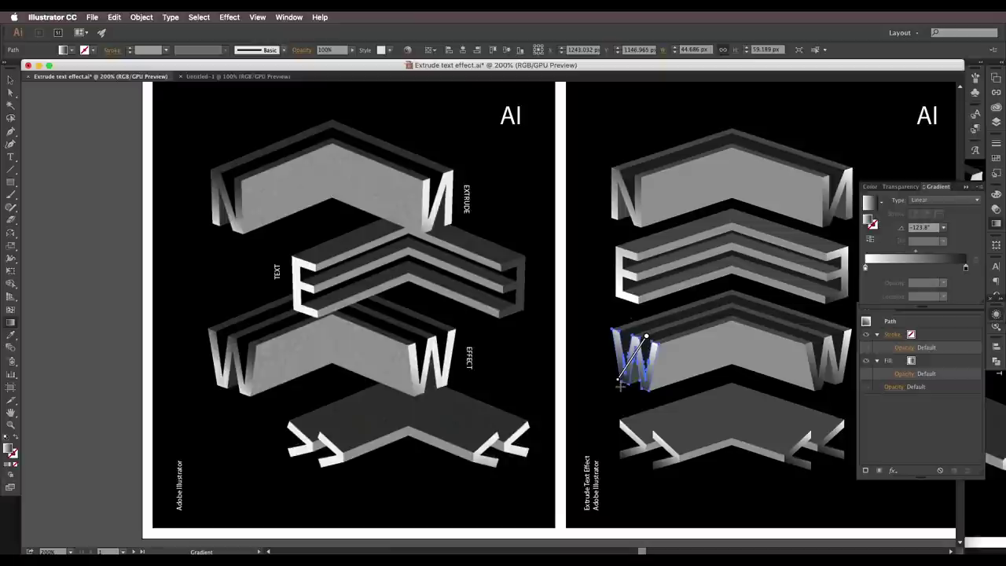
mouse_move(616, 388)
left_mouse_down()
mouse_move(660, 351)
mouse_move(655, 343)
left_mouse_up()
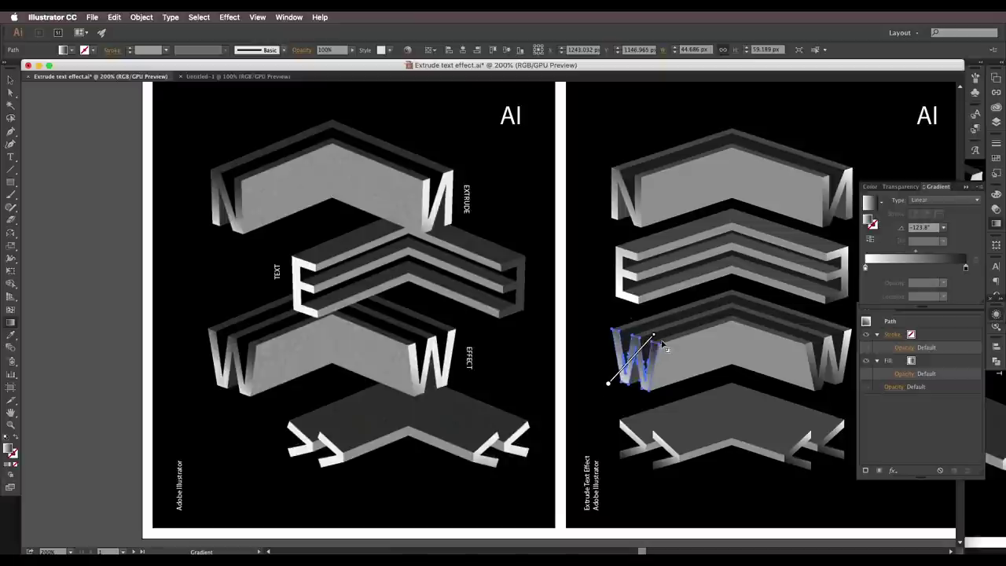
mouse_move(655, 338)
Redirect the gradient on both left > front faces of the bottom shape to about 35°, stretching it far inward so they are mostly white.
left_click(641, 442, "super")
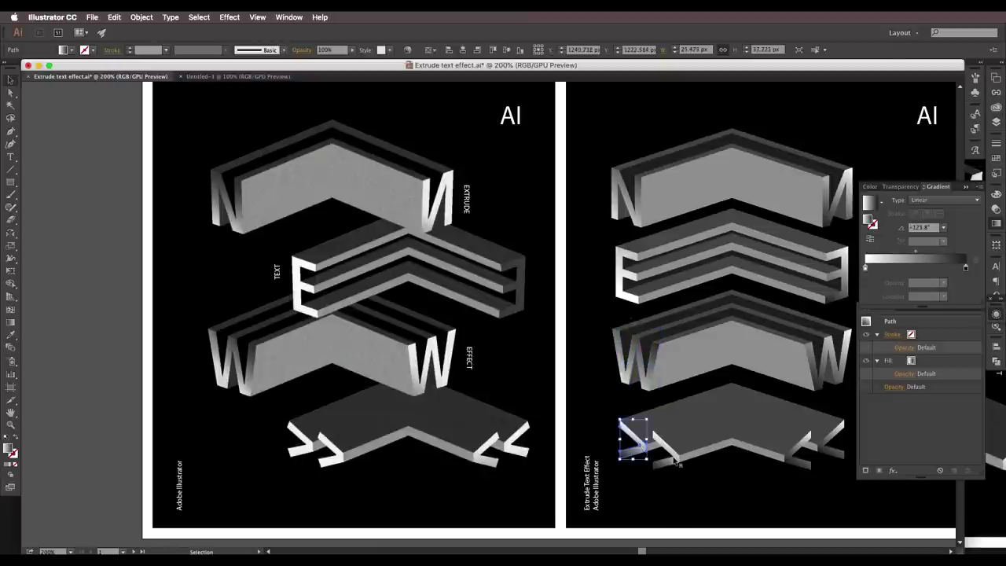
key("g")
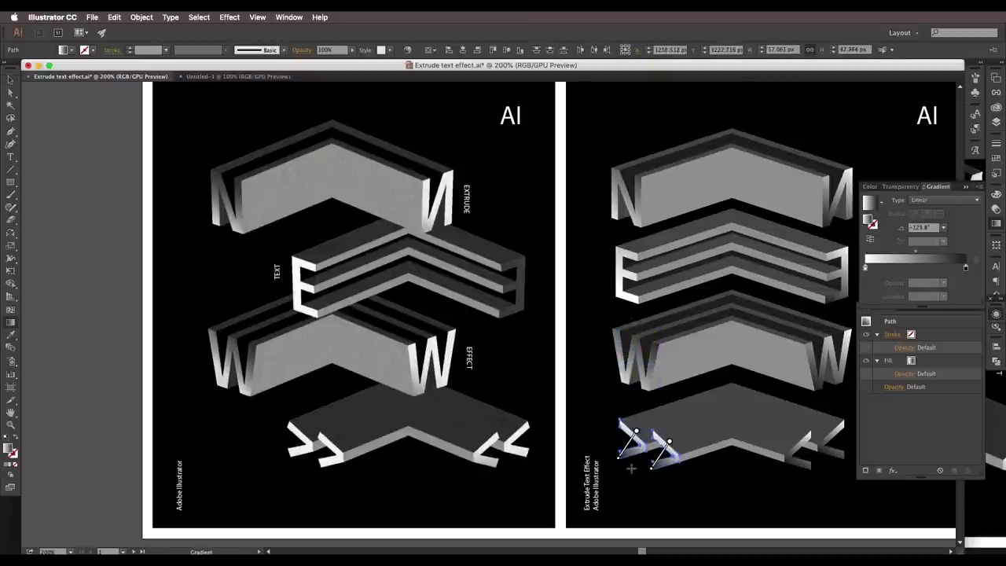
left_click_drag(619, 466, 776, 357)
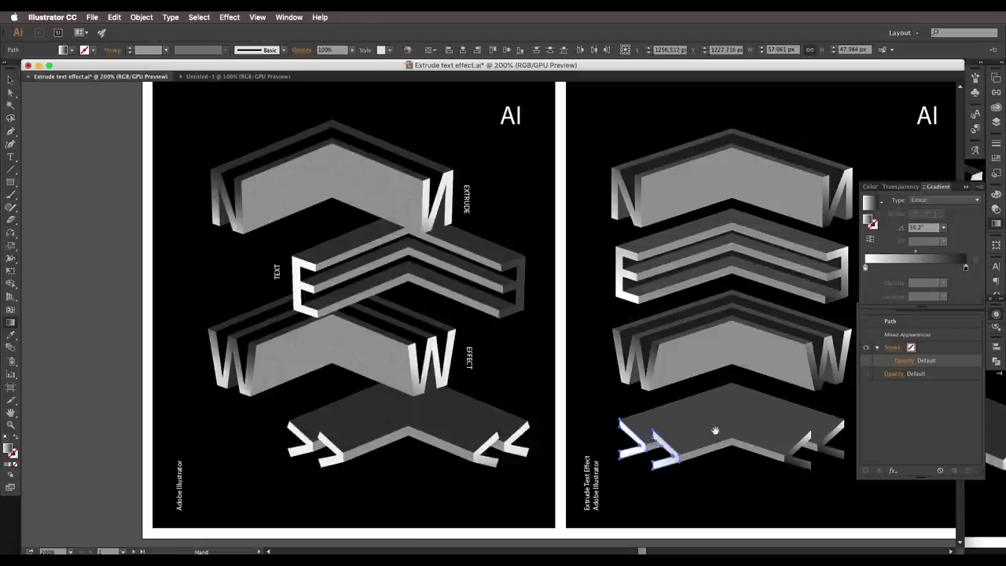
Redirect the gradient on both right > front faces of the bottom shape to about -137°, stretching it well below them to lighten the faces.
scroll(673, 432, "down", 3)
scroll(674, 432, "right", 5)
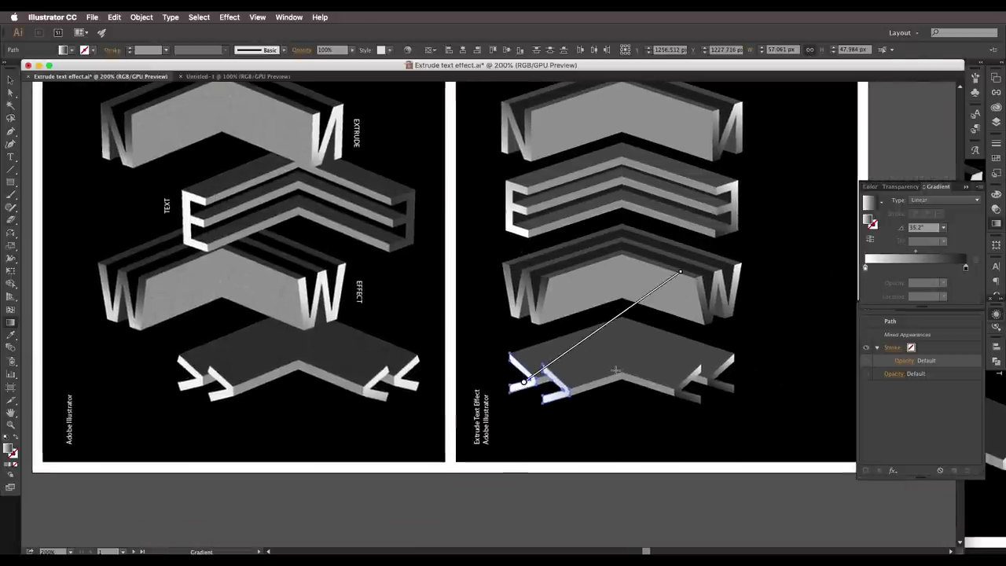
key("v")
left_click(699, 397)
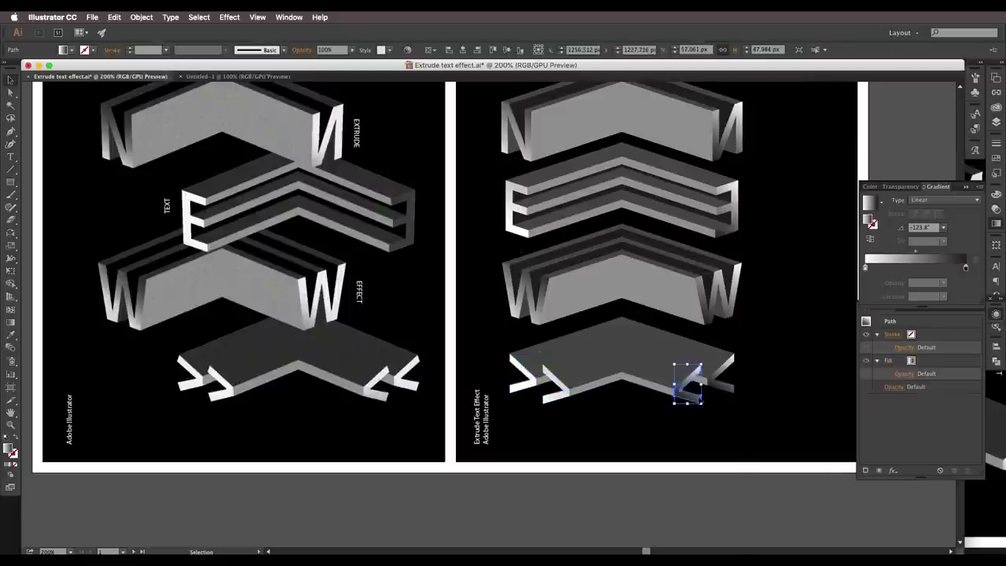
left_click(719, 388, "shift")
key("g")
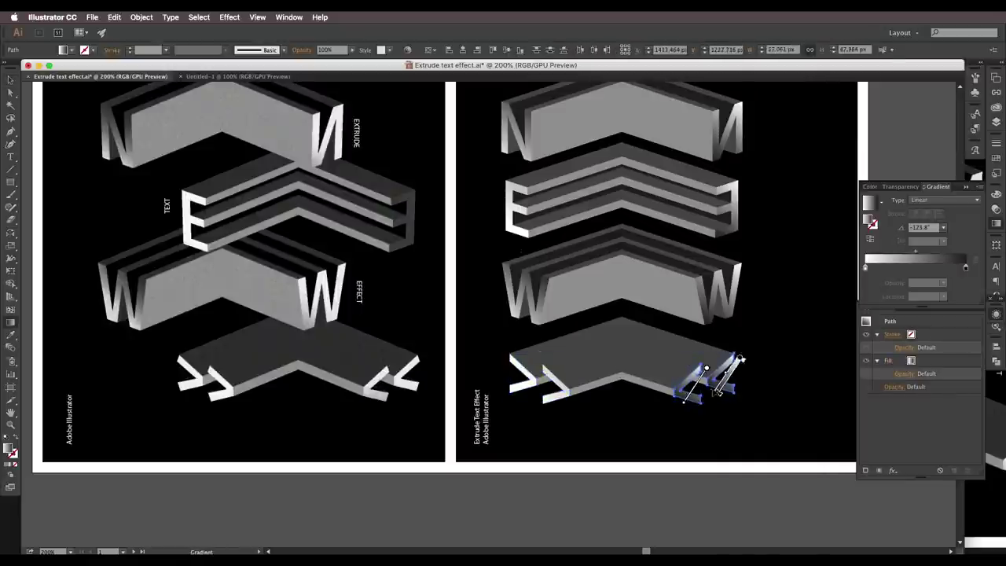
left_click_drag(712, 386, 643, 437)
mouse_move(684, 403)
left_mouse_down()
mouse_move(677, 412)
mouse_move(691, 394)
mouse_move(684, 398)
left_mouse_up()
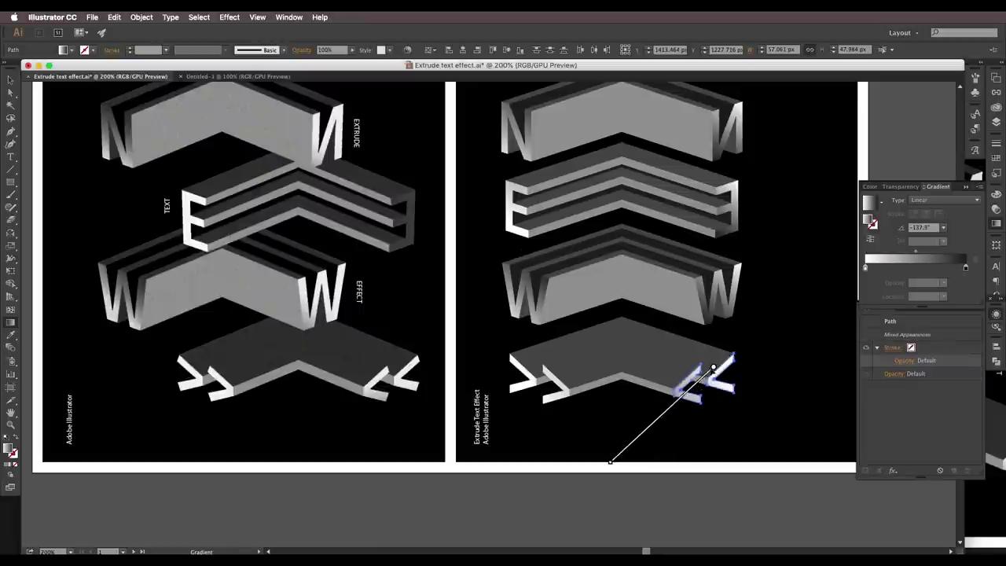
Redirect the gradient on the W's right front face to about -132°, stretching it far past the lower inner corner so the face is nearly white.
key("v")
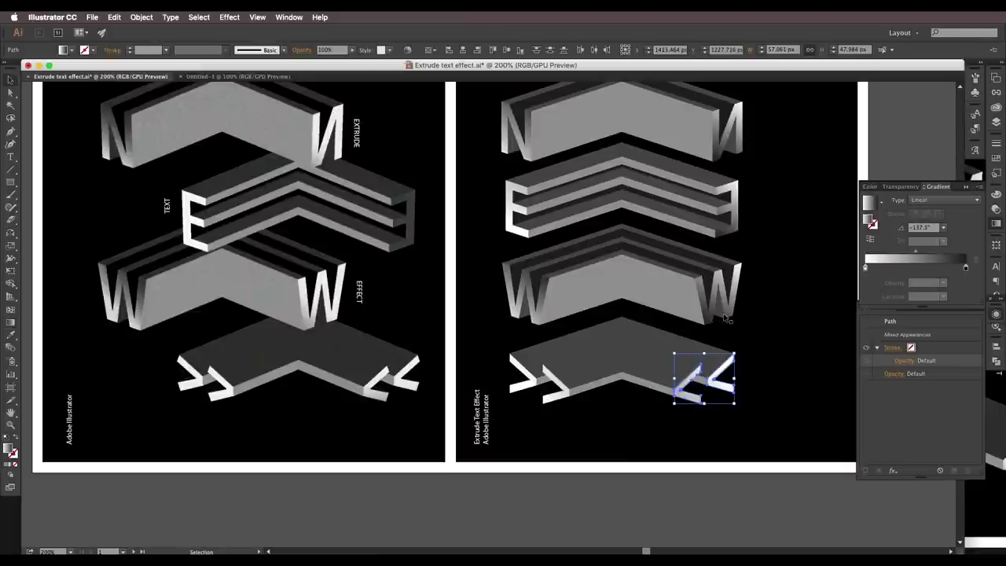
left_click(731, 313)
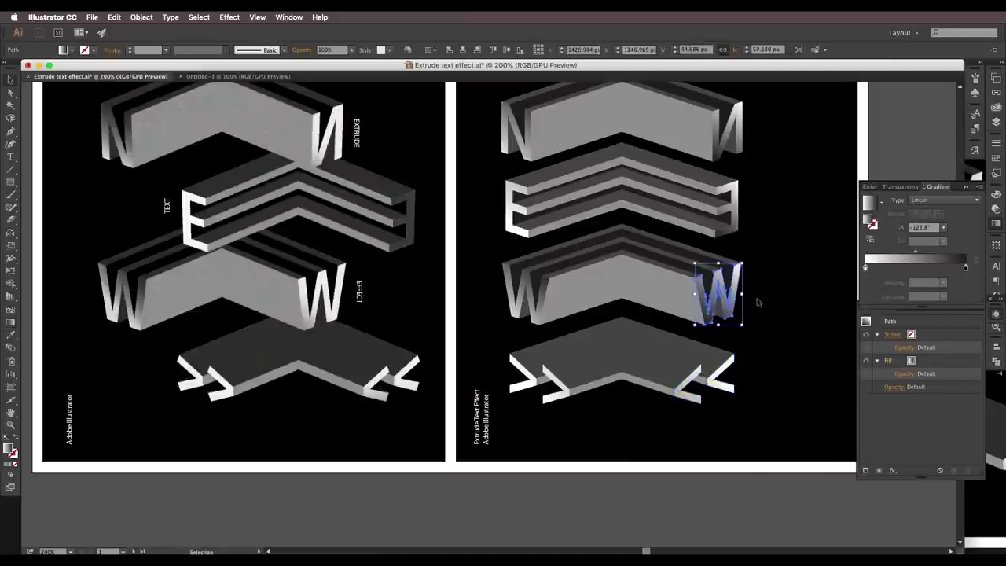
key("g")
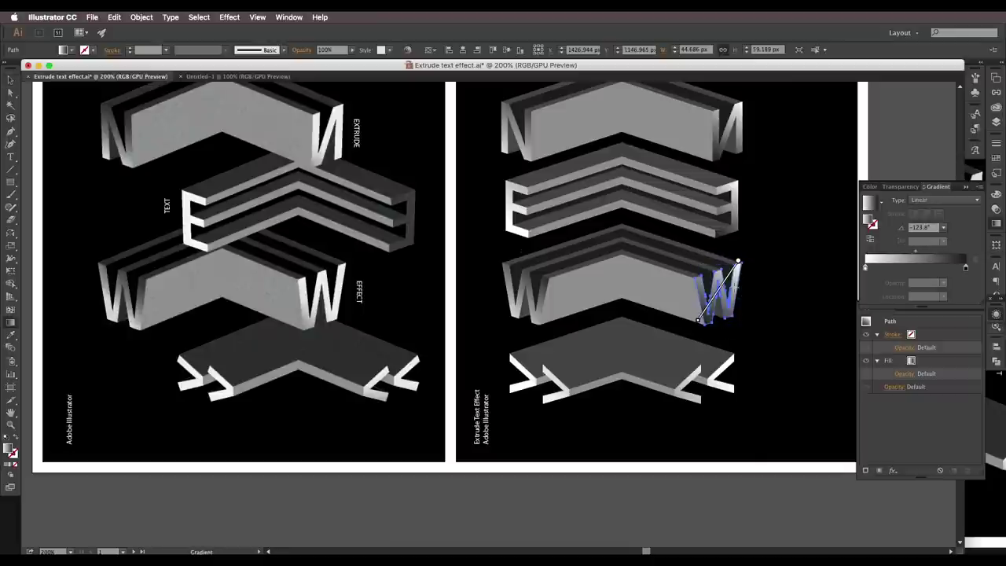
left_click_drag(725, 272, 595, 427)
Redirect the gradient on the E's right front face, from white well beyond its upper outer corner to dark past the lower inner corner.
key("v")
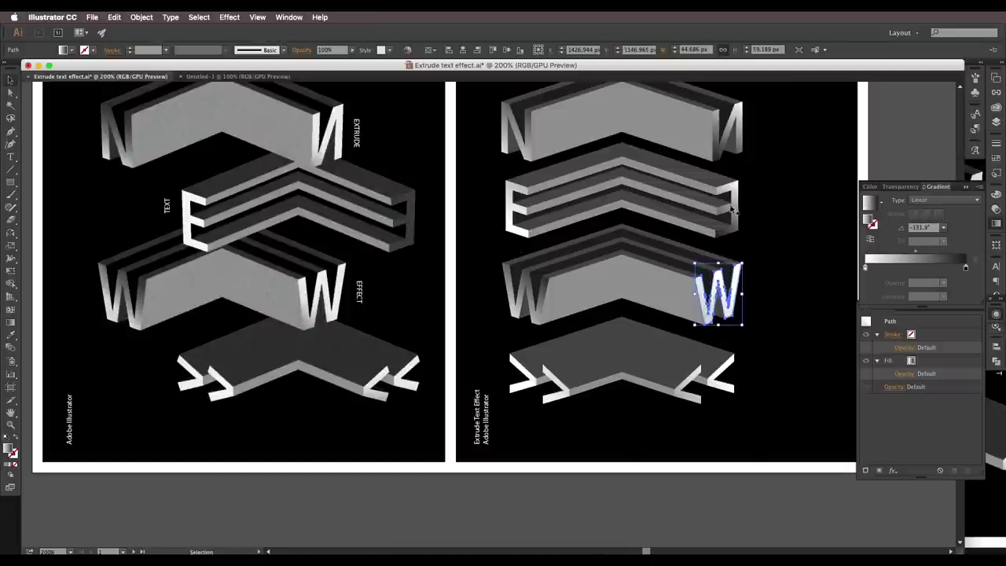
left_click(731, 211)
key("g")
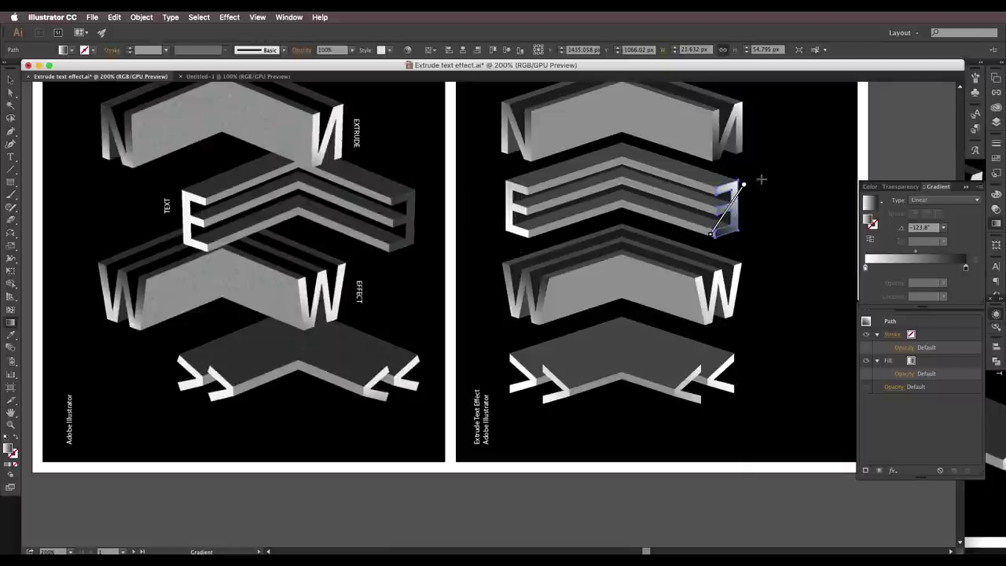
left_click_drag(789, 106, 715, 234)
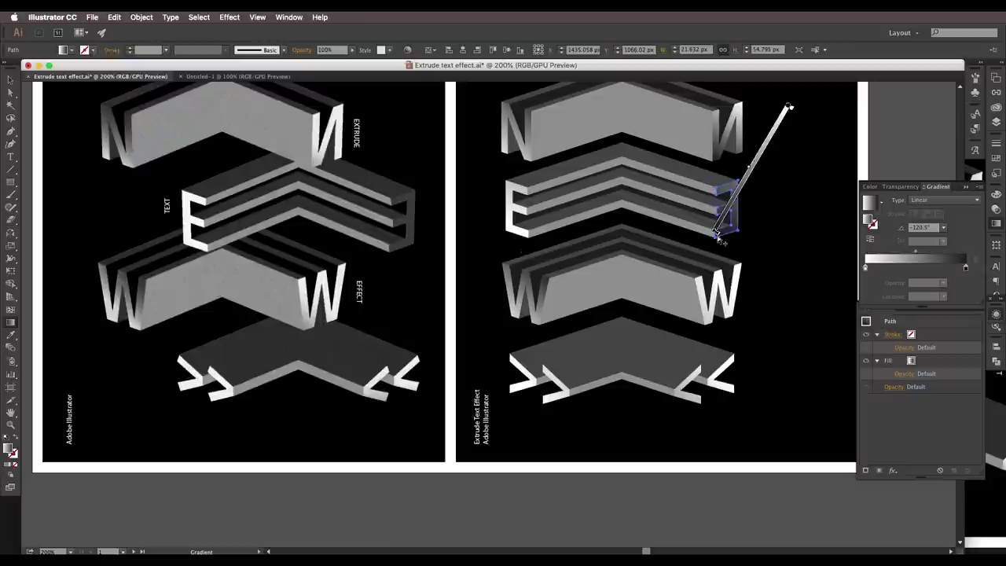
left_click_drag(772, 133, 698, 257)
Redirect the gradient on the N's right front face to about -124.5°, stretching it far past the lower inner corner so the face is nearly white.
key("v")
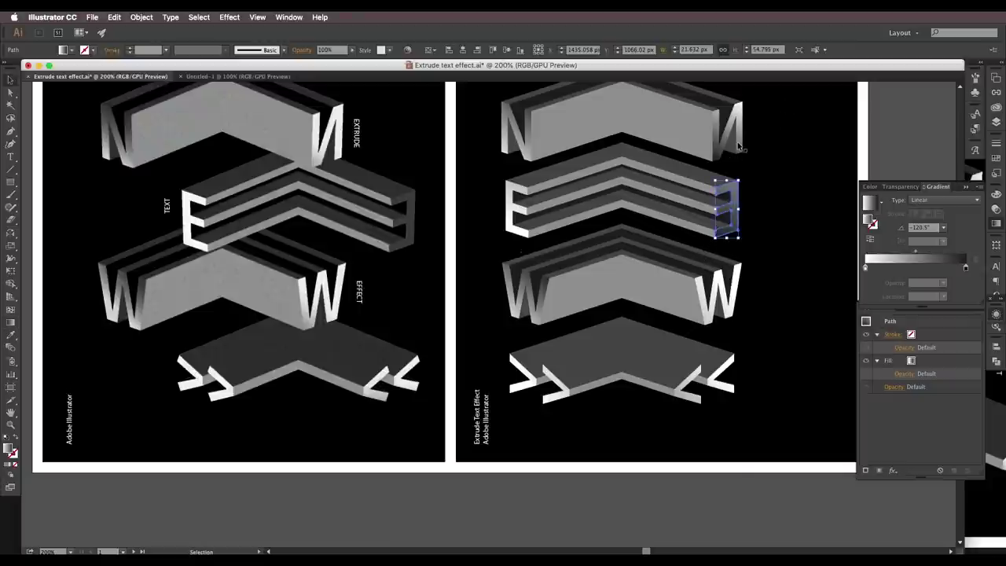
left_click(739, 147)
key("g")
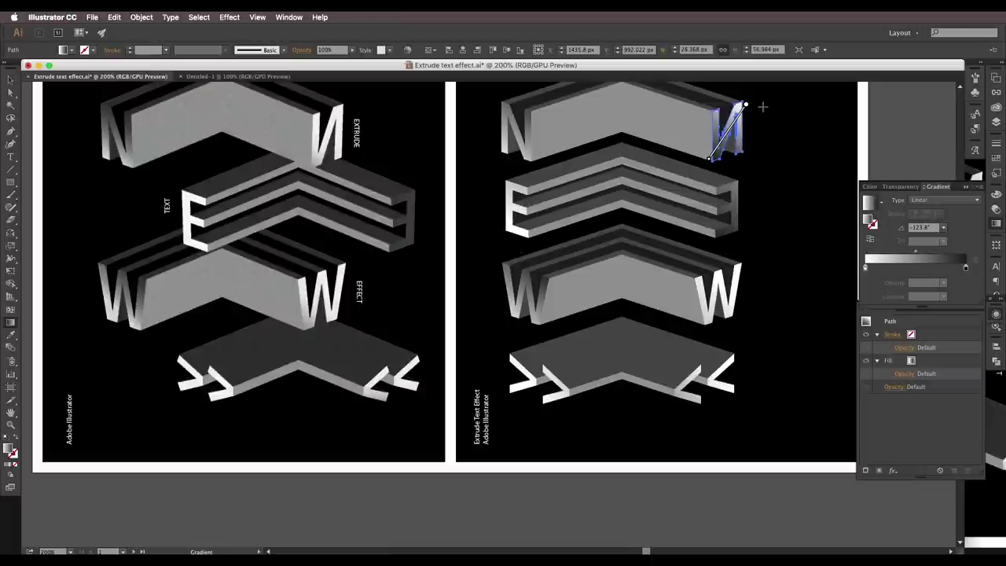
left_click_drag(749, 99, 583, 342)
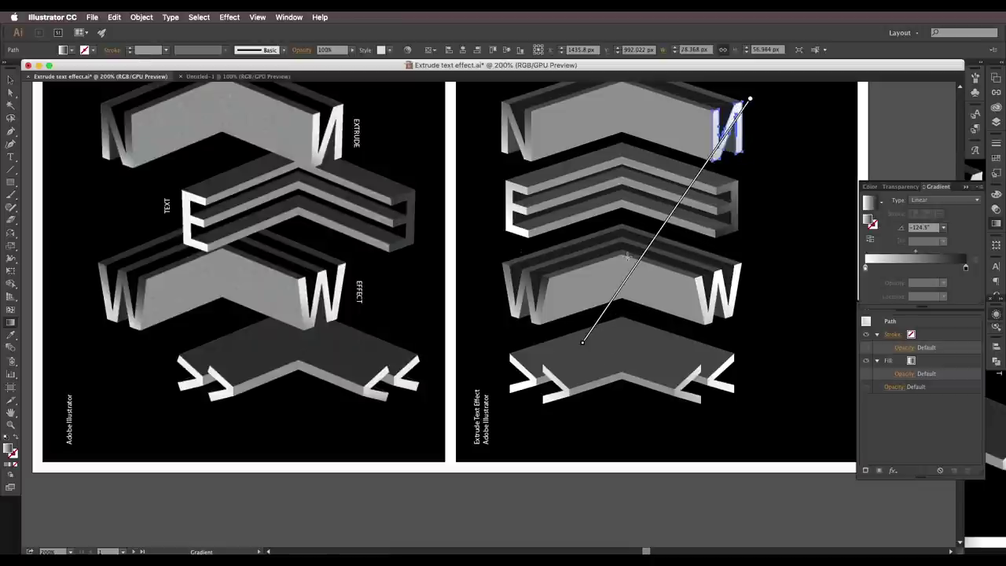
key("v")
left_click(834, 268)
Group all faces of the bottom >> shape into one object.
key("space")
left_click_drag(709, 228, 681, 359)
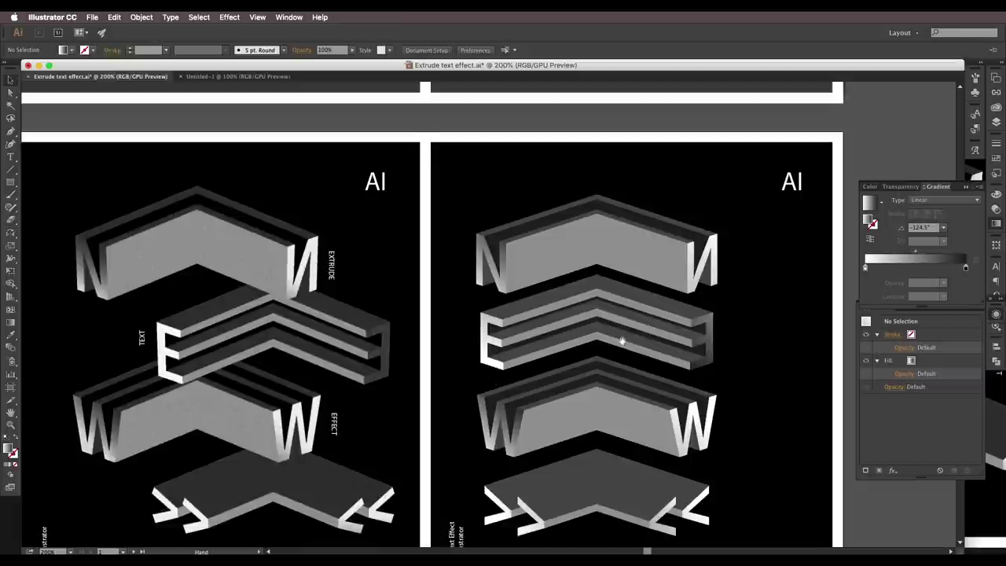
left_click_drag(622, 341, 588, 320)
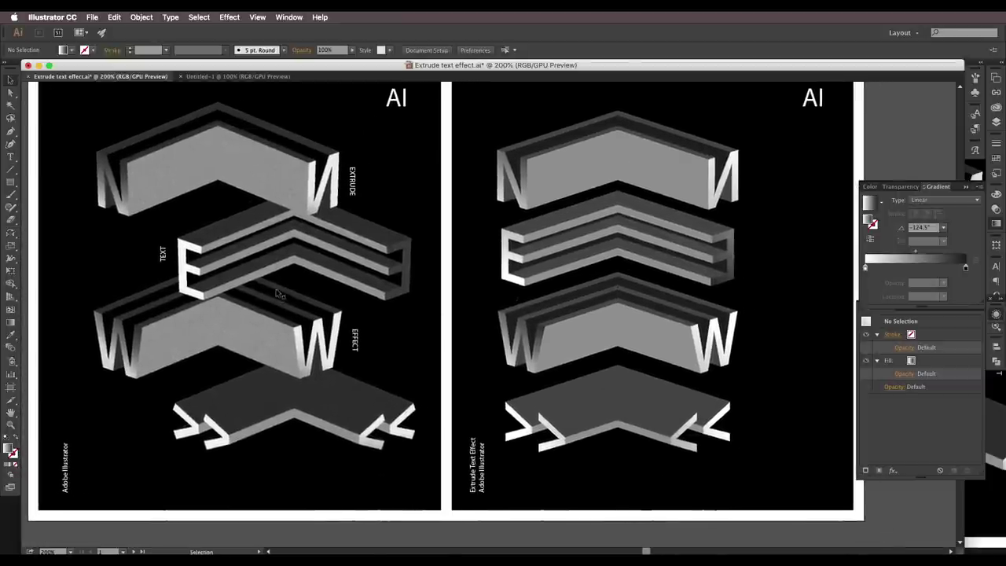
scroll(575, 413, "right", 3)
scroll(624, 353, "down", 3)
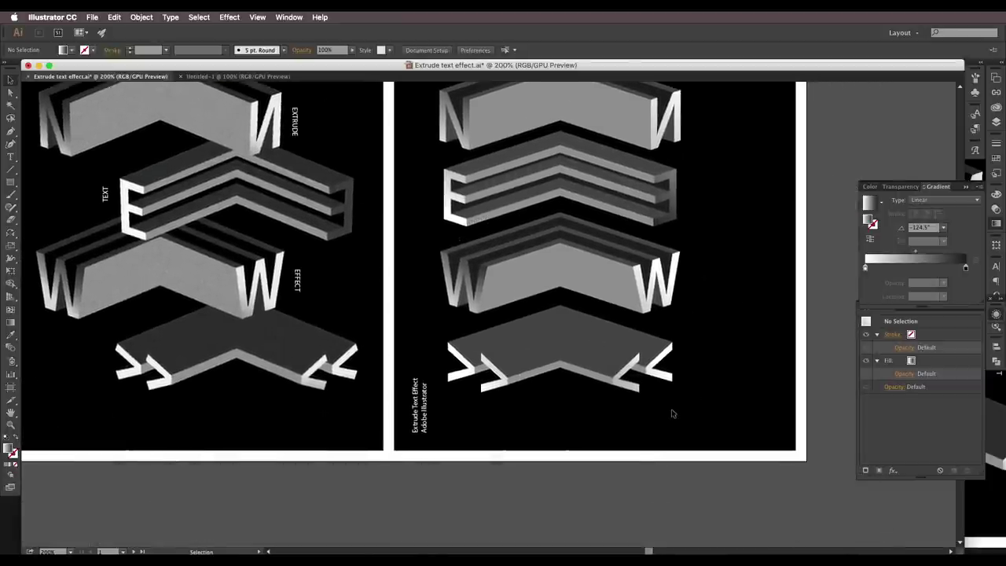
left_click(478, 349)
scroll(523, 354, "down", 1)
scroll(523, 354, "left", 1)
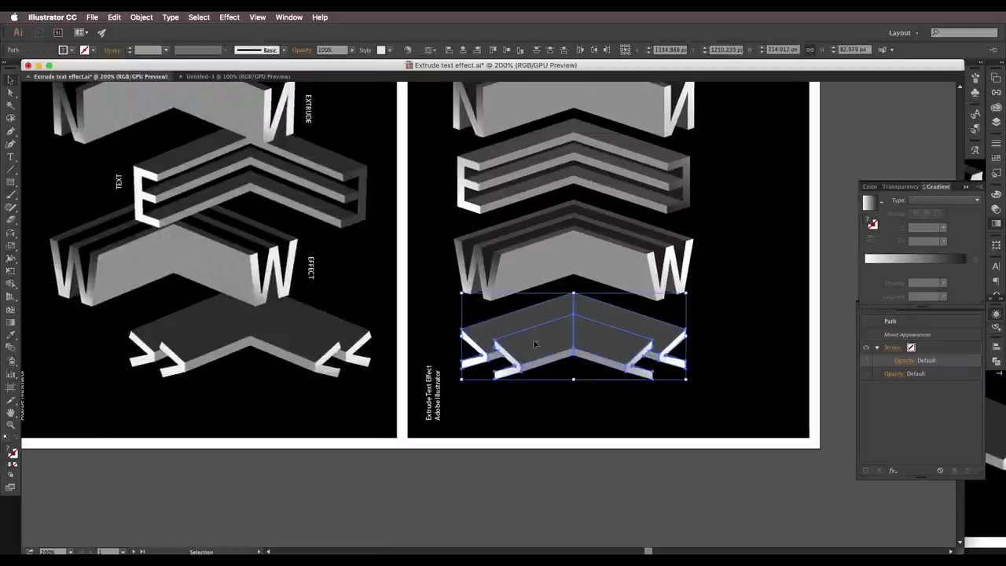
key("super+g")
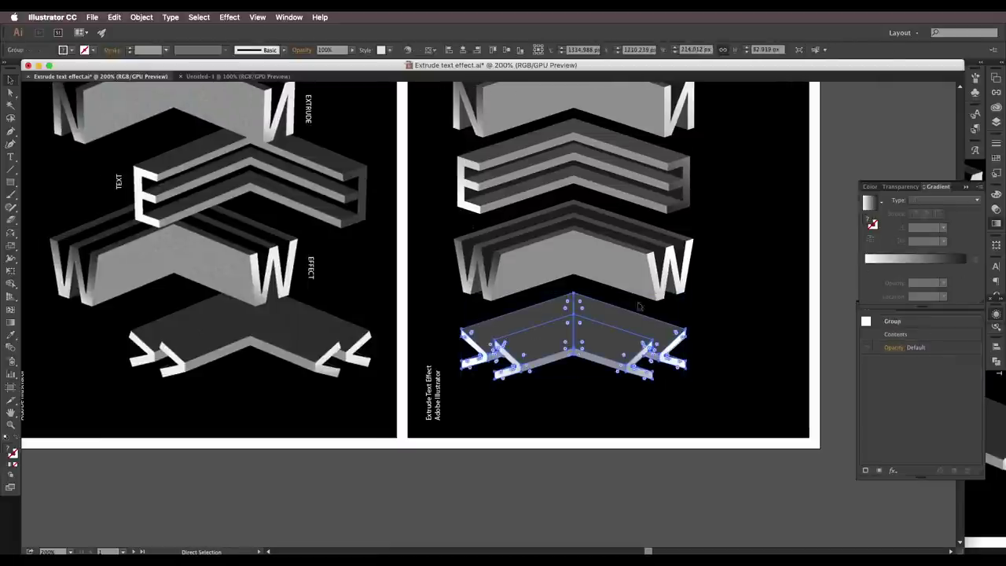
key("v")
Group all faces of the W shape as one object and all faces of the E shape as another.
left_click(454, 232)
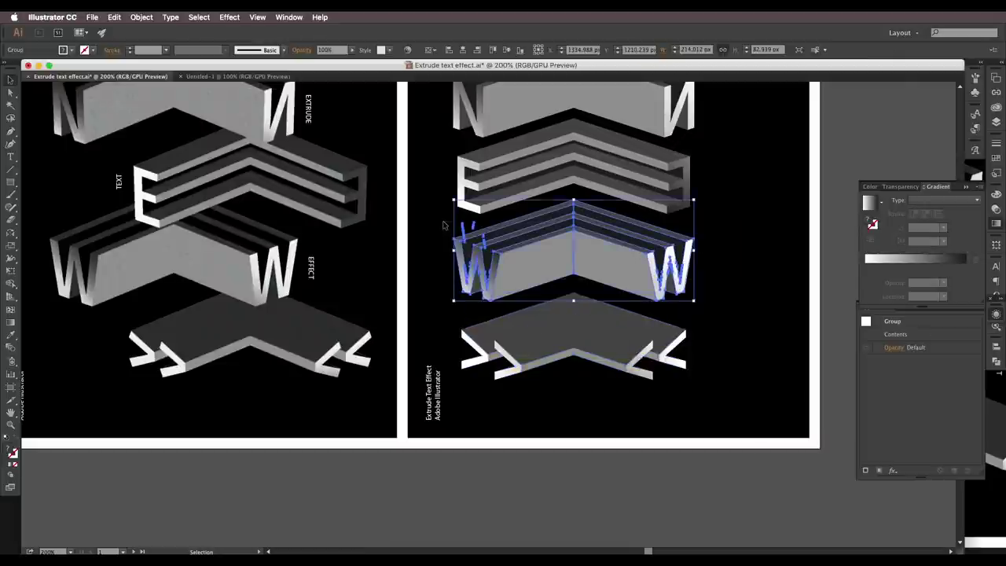
left_click(602, 317, "shift")
key("super+g")
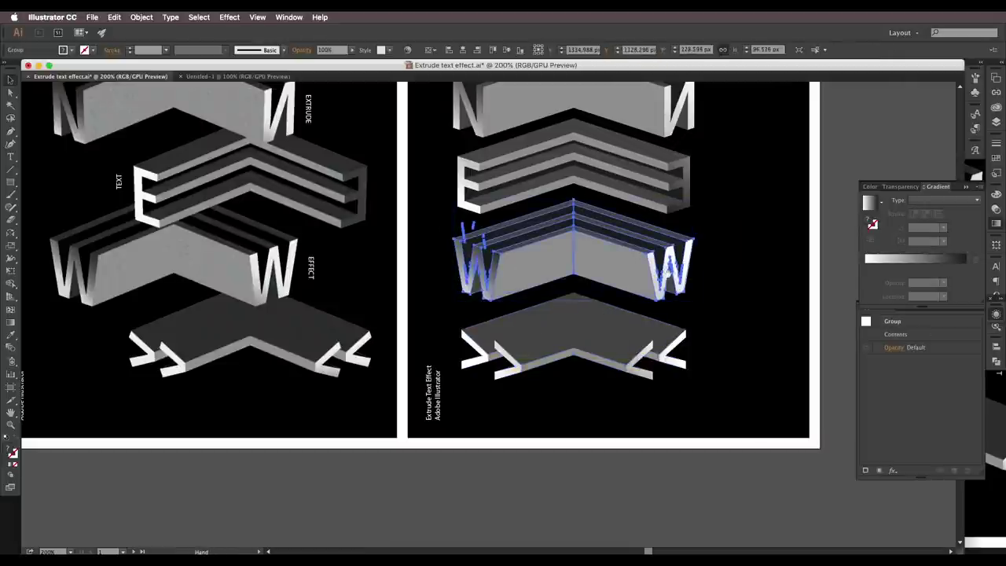
scroll(669, 274, "up", 3)
left_click(739, 273)
left_click(694, 261)
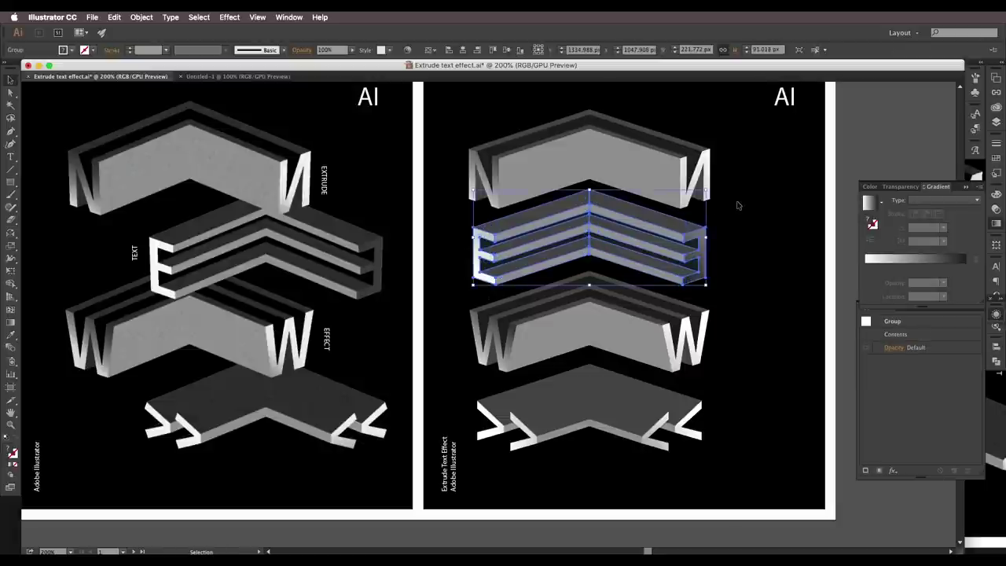
Group all faces of the top N shape and check that each of the four shapes selects as a single object.
left_click_drag(441, 157, 440, 154)
left_click(545, 220, "shift")
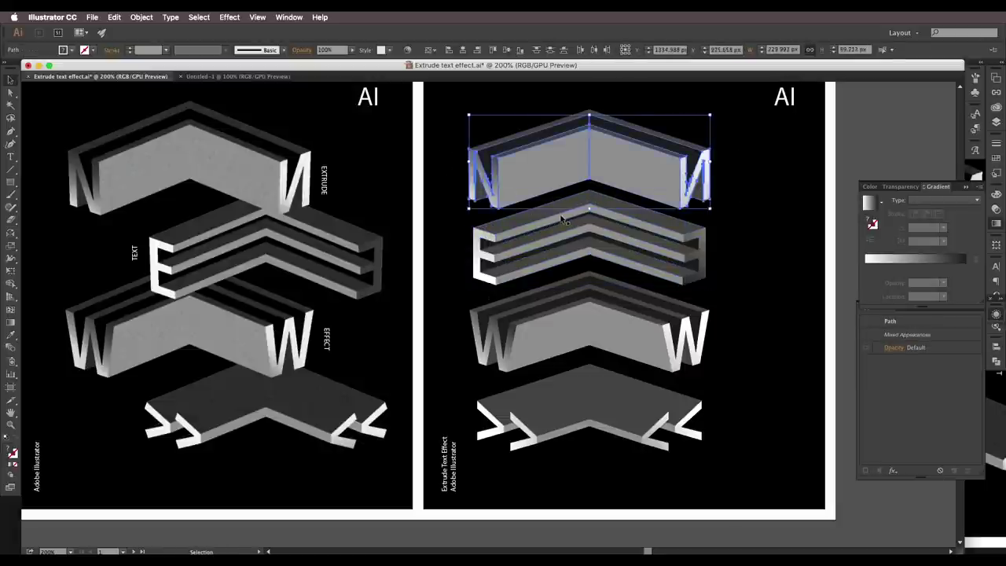
key("v")
left_click(741, 225)
left_click(656, 189)
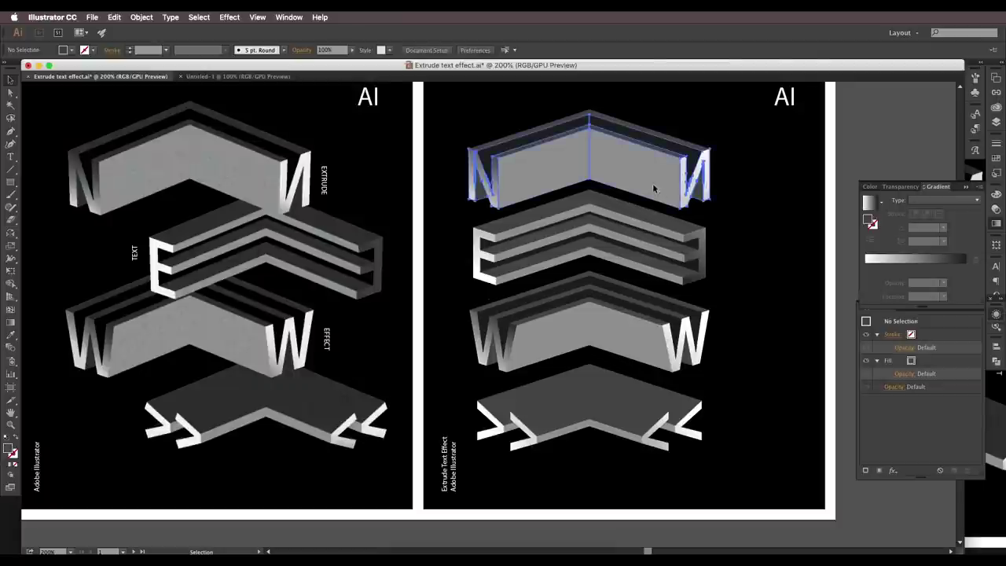
left_click(656, 272)
left_click(647, 348)
left_click(637, 409)
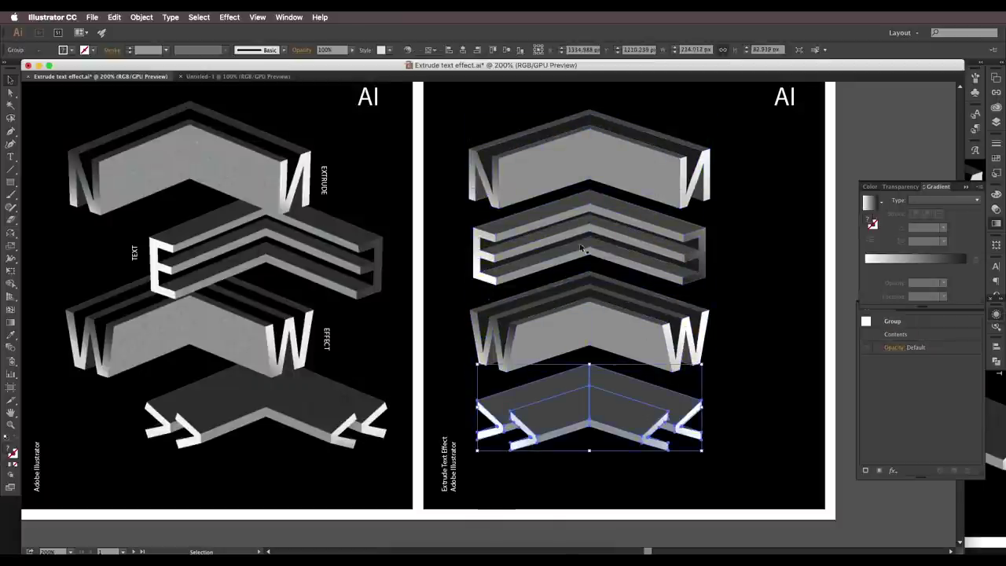
Move the E and bottom >> groups together about 69 px to the right so the four shapes are staggered.
left_click(546, 266)
left_click(573, 401, "shift")
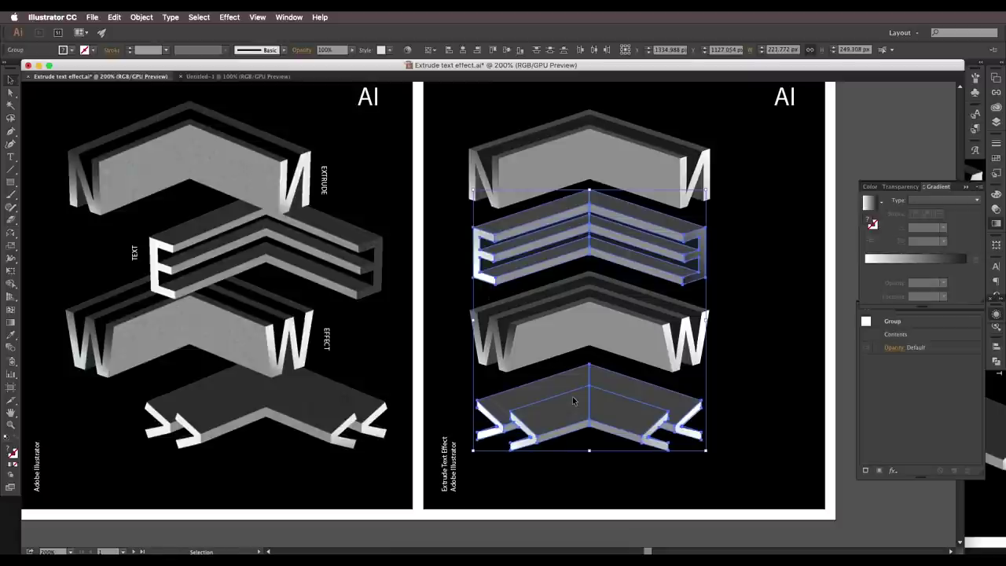
key("shift+Right")
key("shift+Right")
key("shift+Right")
key("shift+Right")
key("shift+Right")
key("shift+Right")
key("shift+Right")
key("shift+Right")
key("shift+Right")
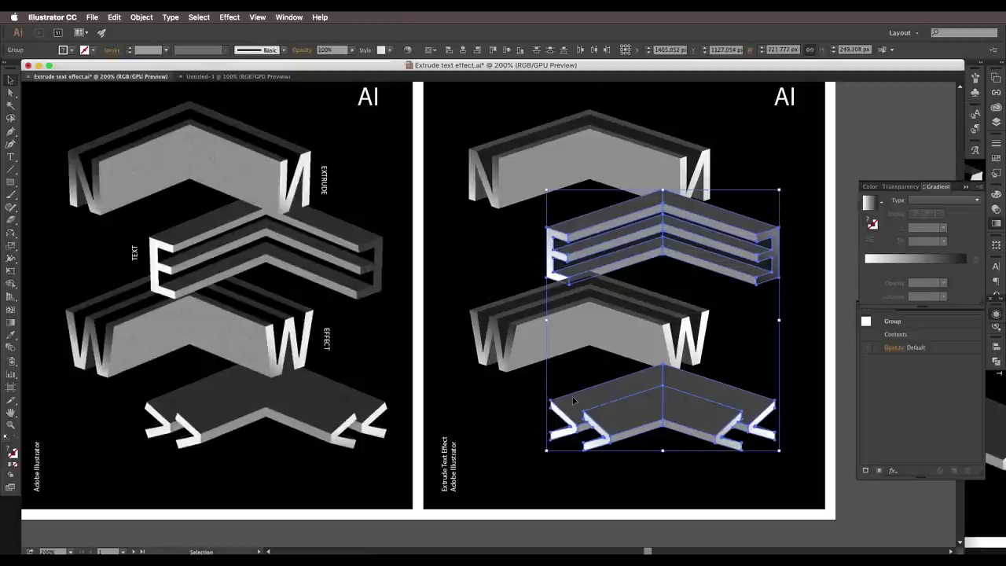
key("Left")
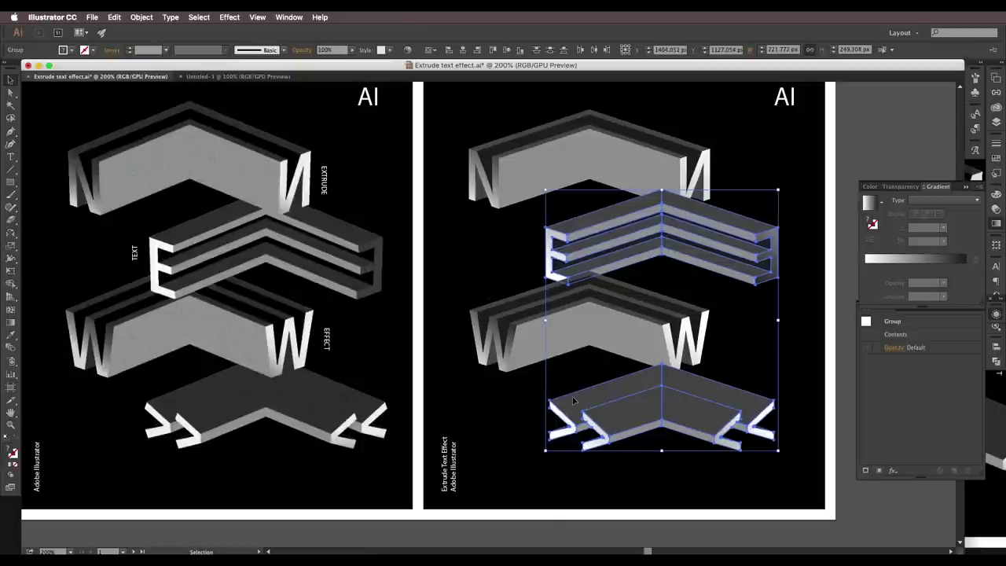
Bring the W group to the front of the stacking order.
left_click(507, 291)
right_click(613, 328)
mouse_move(670, 421)
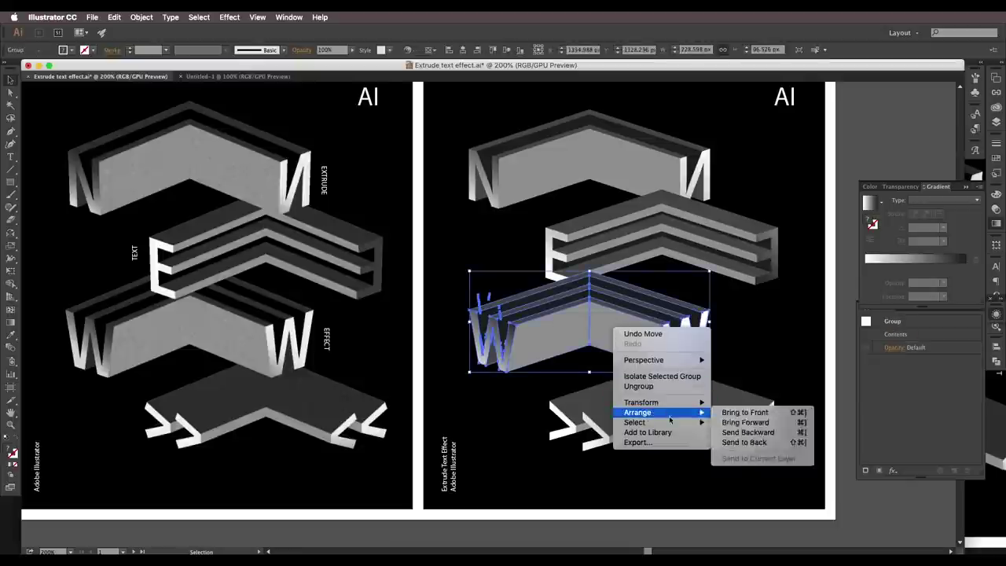
left_click(744, 412)
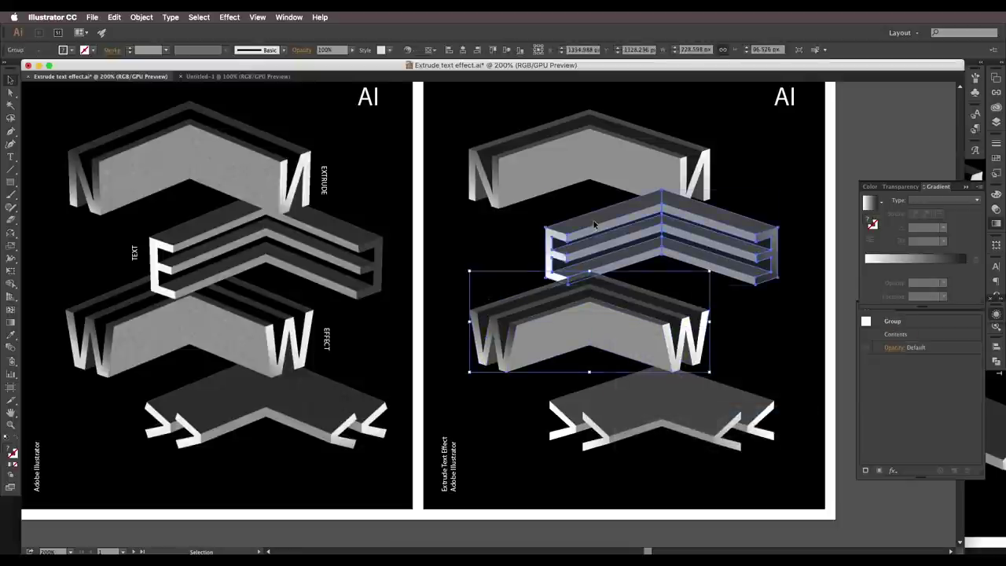
Bring the E group to the front so it overlaps the W.
left_click(617, 236)
right_click(619, 239)
mouse_move(669, 324)
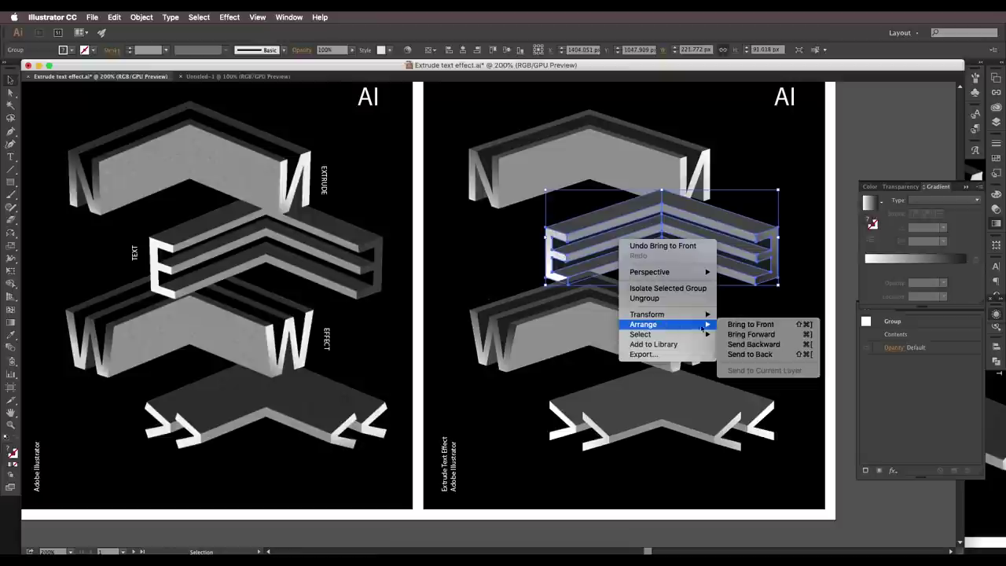
left_click(728, 325)
Bring the N group to the front so it overlaps the E.
left_click(590, 178)
right_click(591, 179)
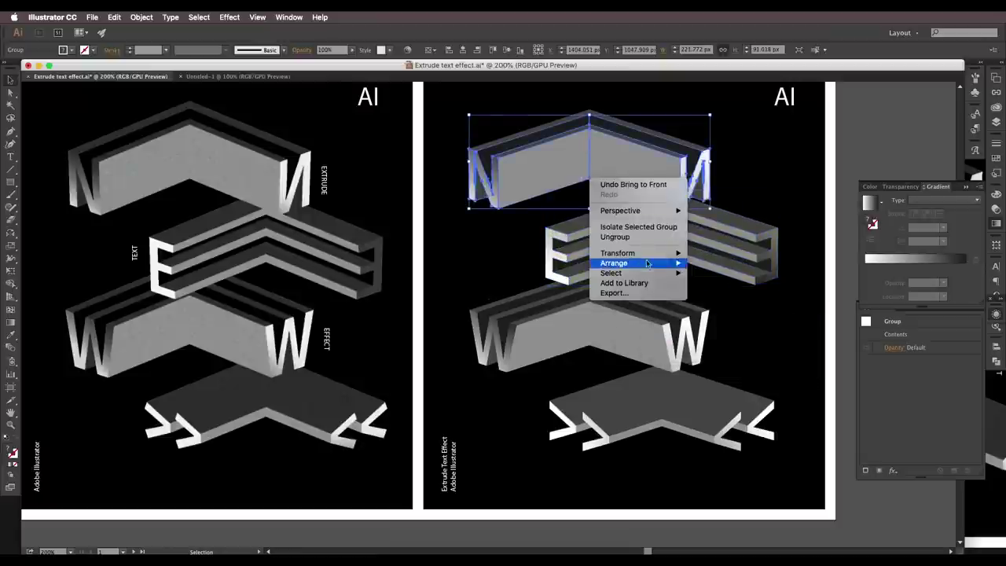
mouse_move(658, 266)
left_click(700, 263)
left_click(761, 161)
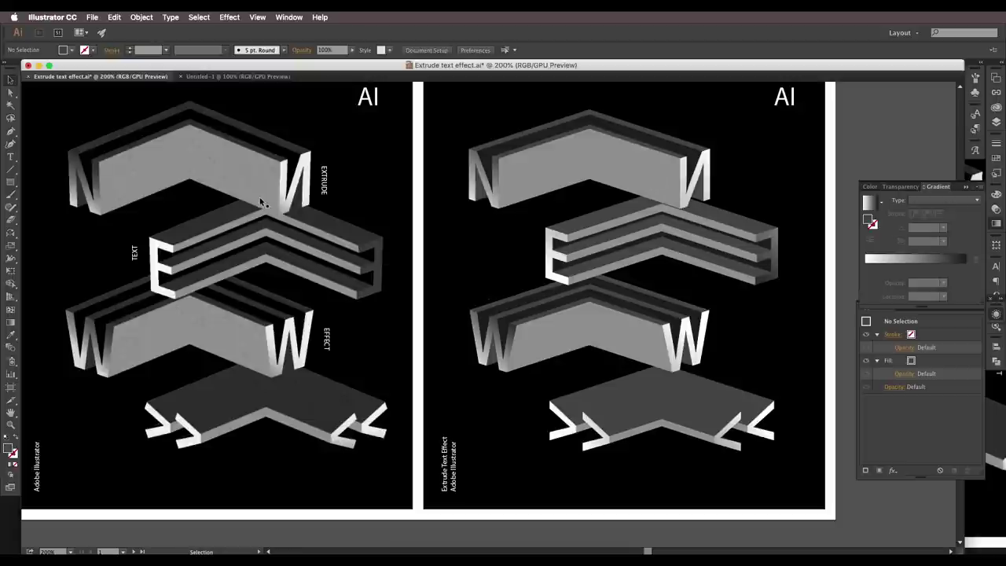
Nudge the E and bottom >> groups 1 px right, and the N and W groups 2 px right.
left_click(636, 406)
left_click(659, 225, "shift")
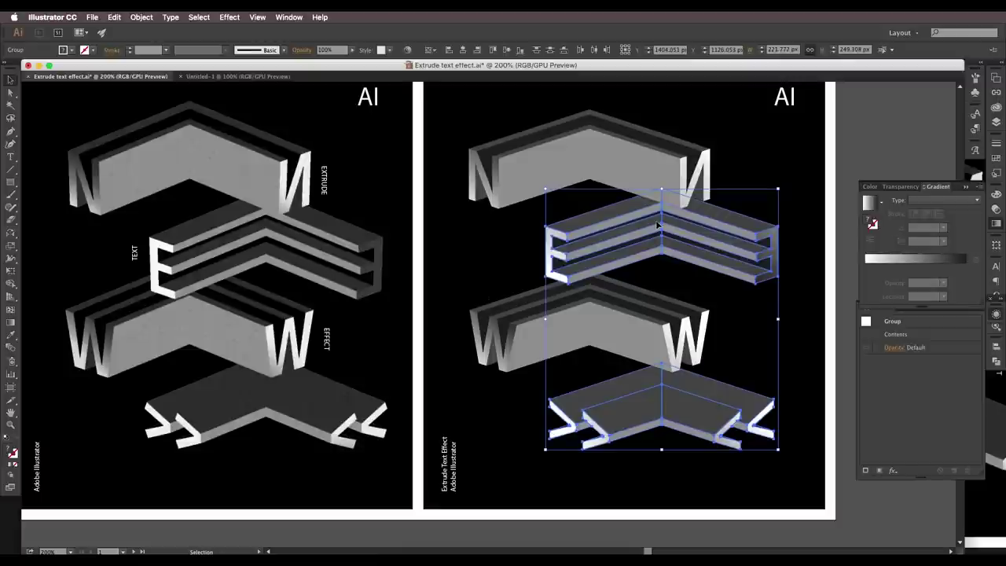
key("Down")
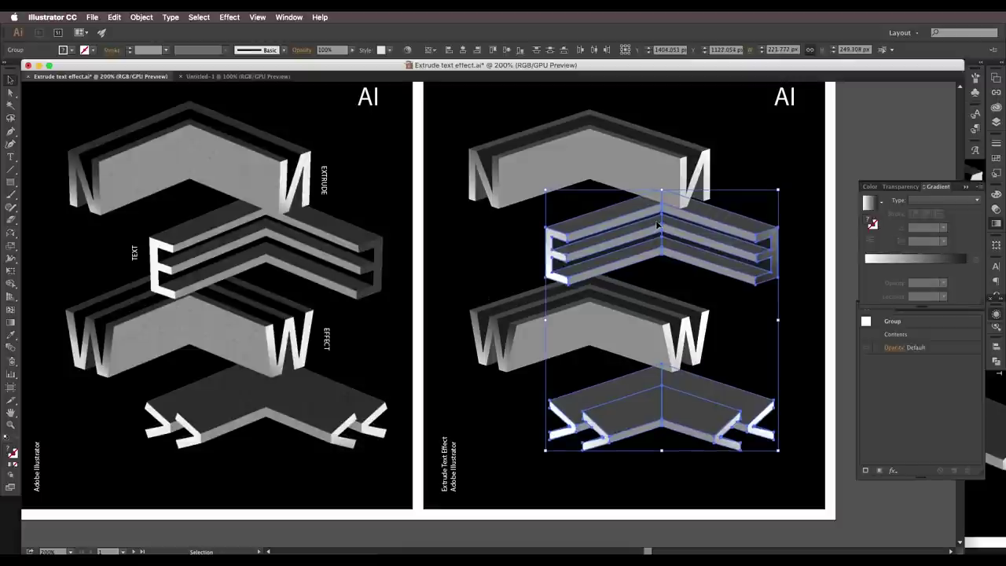
key("Right")
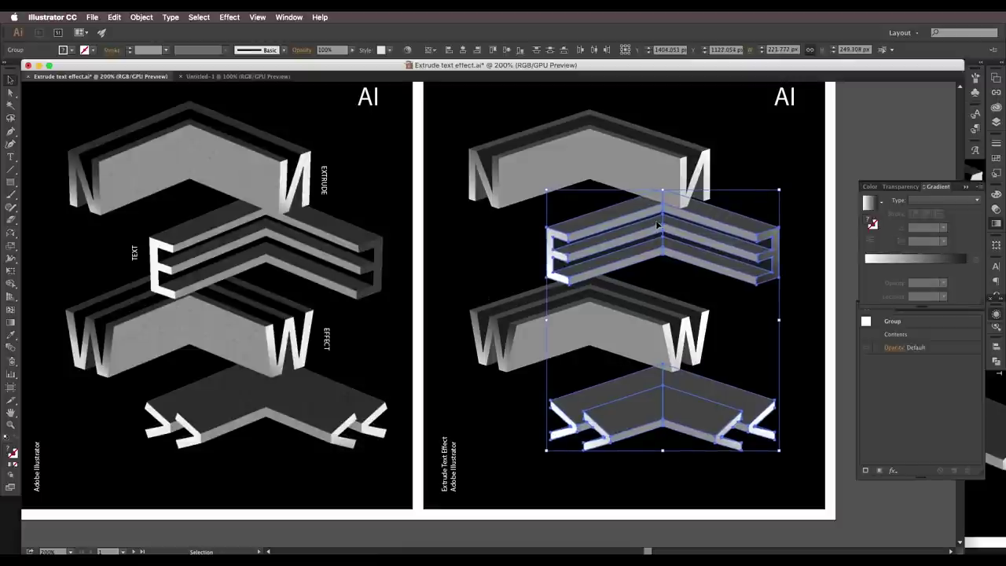
left_click(645, 325)
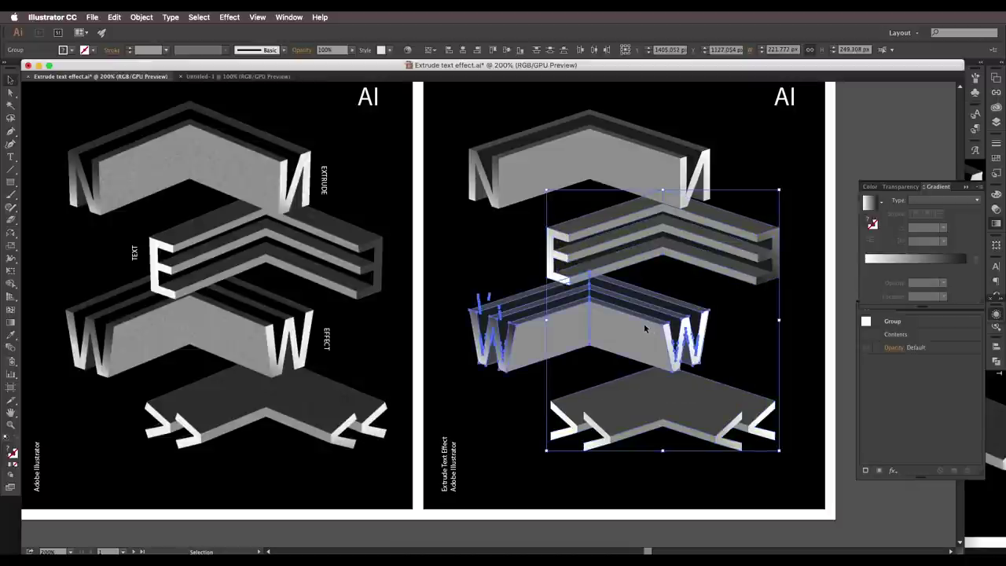
left_click(650, 186, "shift")
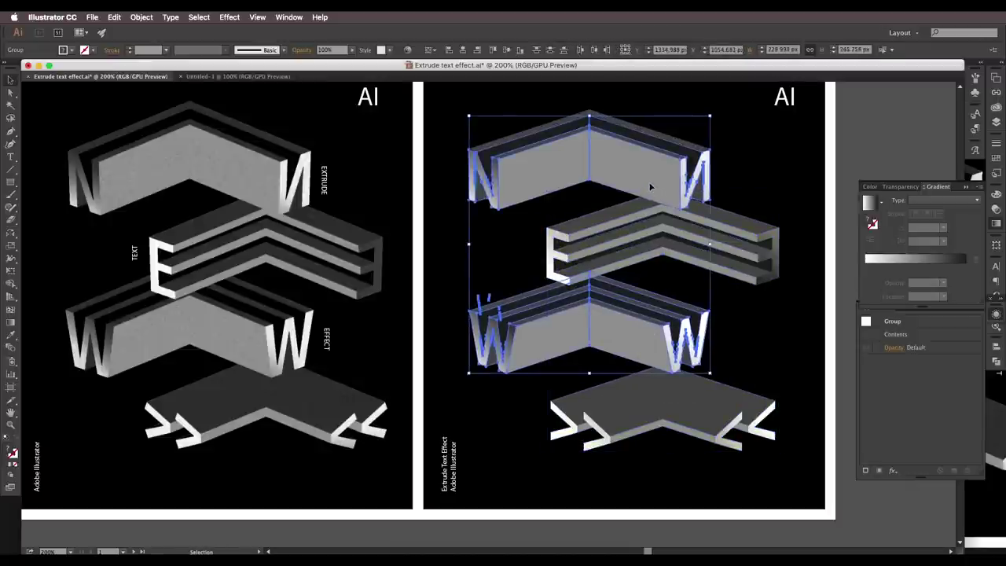
key("Right")
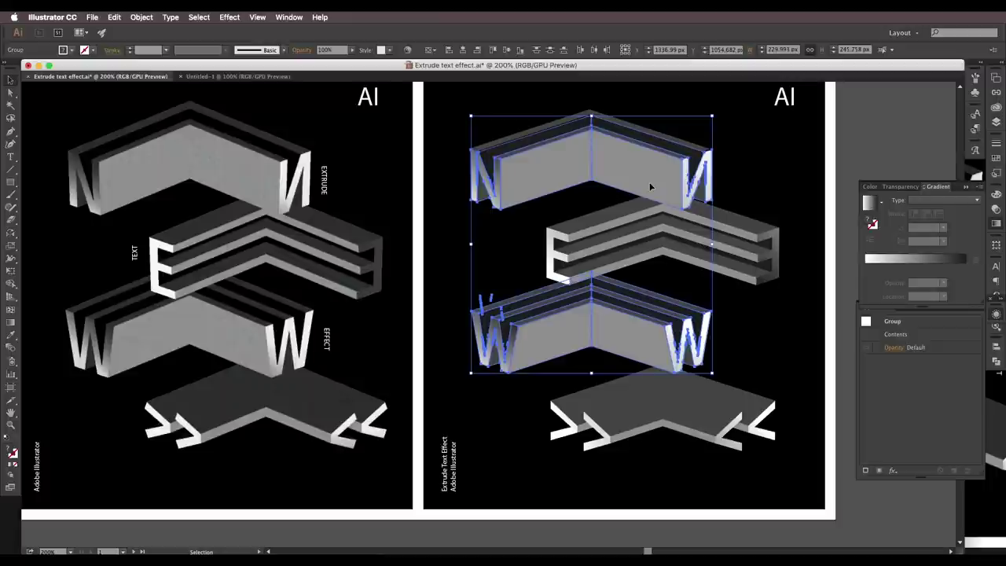
Select all four shape groups and shift them together slightly to the left on the poster.
left_click(711, 248, "shift")
left_click(678, 388, "shift")
scroll(677, 387, "down", 2)
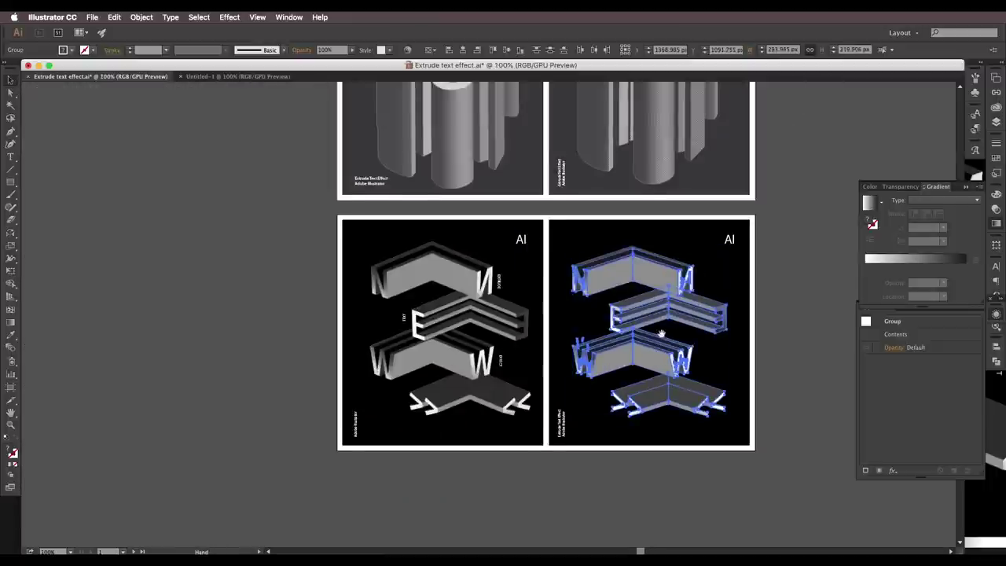
left_click_drag(660, 335, 636, 324)
key("super+equal")
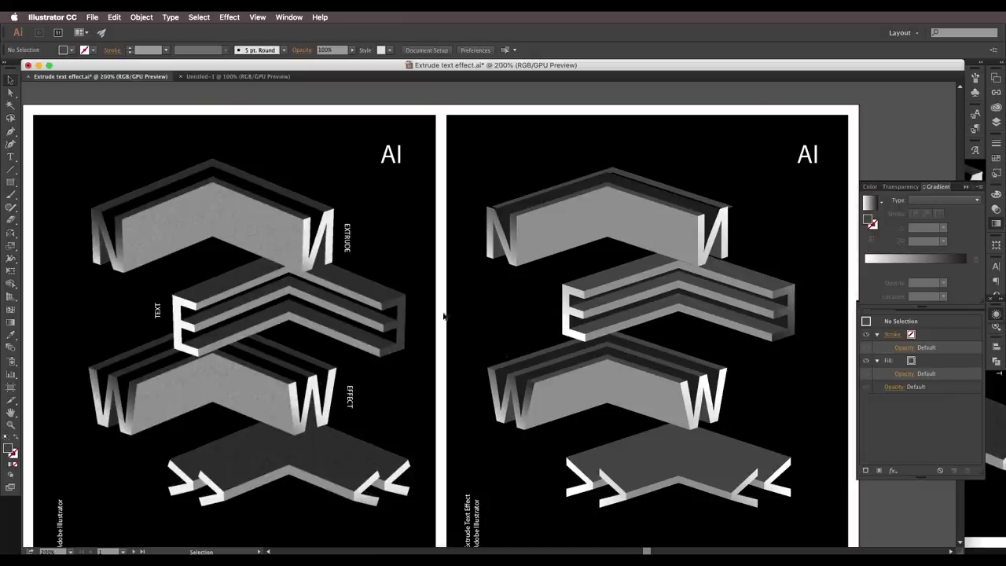
Copy the vertical EXTRUDE, TEXT and EFFECT labels from the reference poster's group and paste them beside the N, E and W on the recreated poster.
scroll(445, 316, "down", 2)
left_click(158, 288)
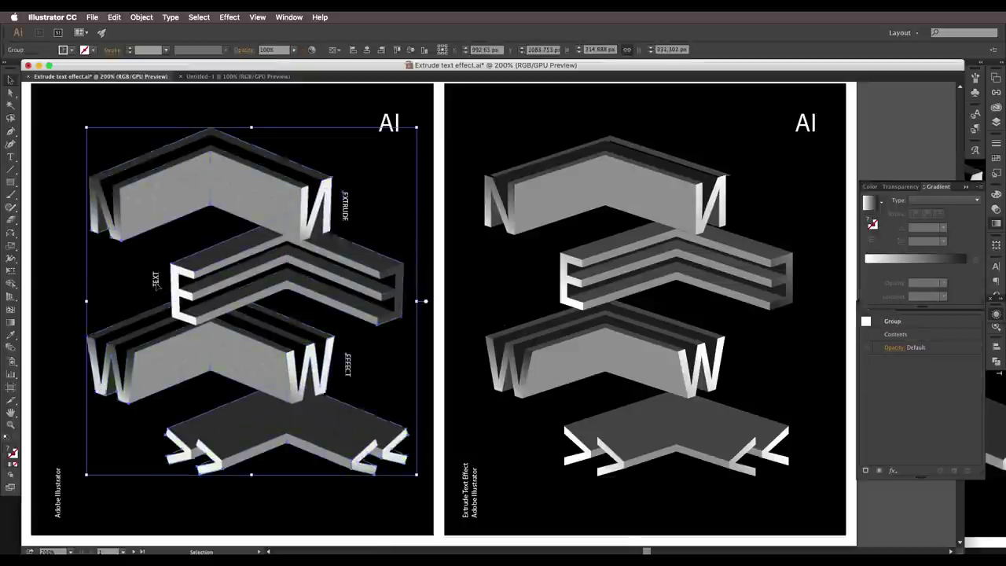
double_click(156, 282)
left_click(347, 209, "shift")
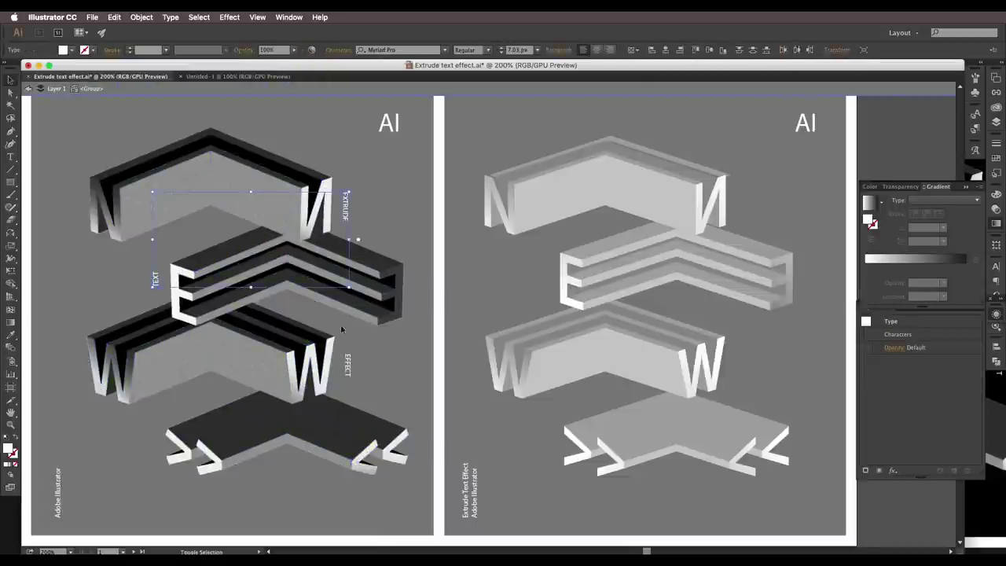
left_click(349, 369, "shift")
key("a")
double_click(482, 296)
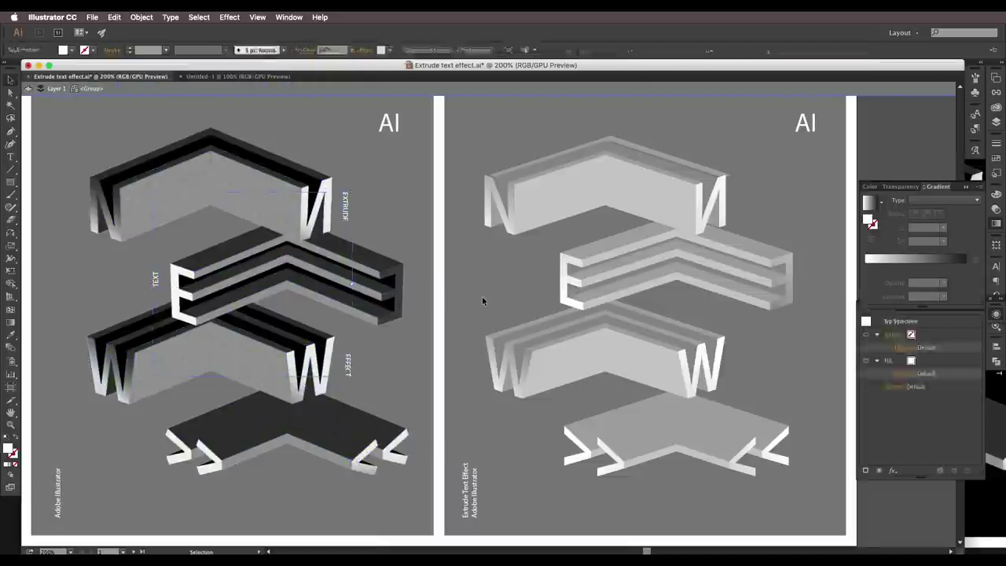
key("ctrl+v")
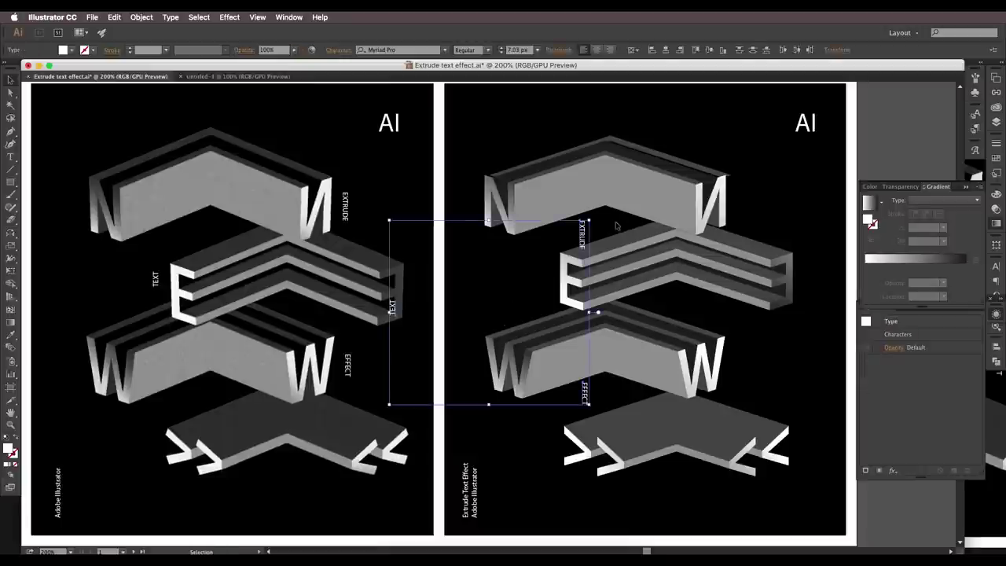
left_click_drag(582, 236, 739, 206)
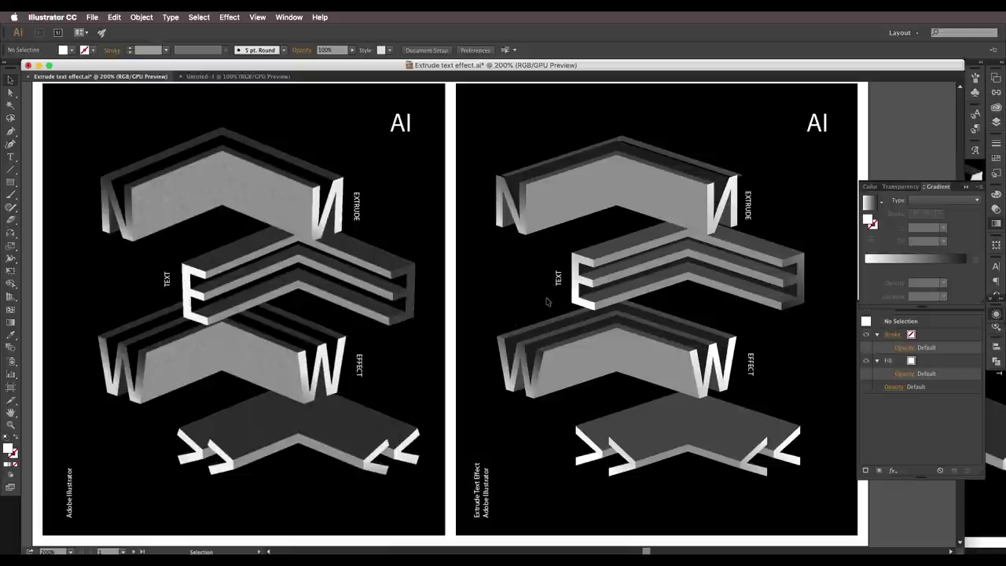
Examine the halftone lettering posters and look through the available texture effects and colour-editing options.
scroll(551, 267, "up", 10)
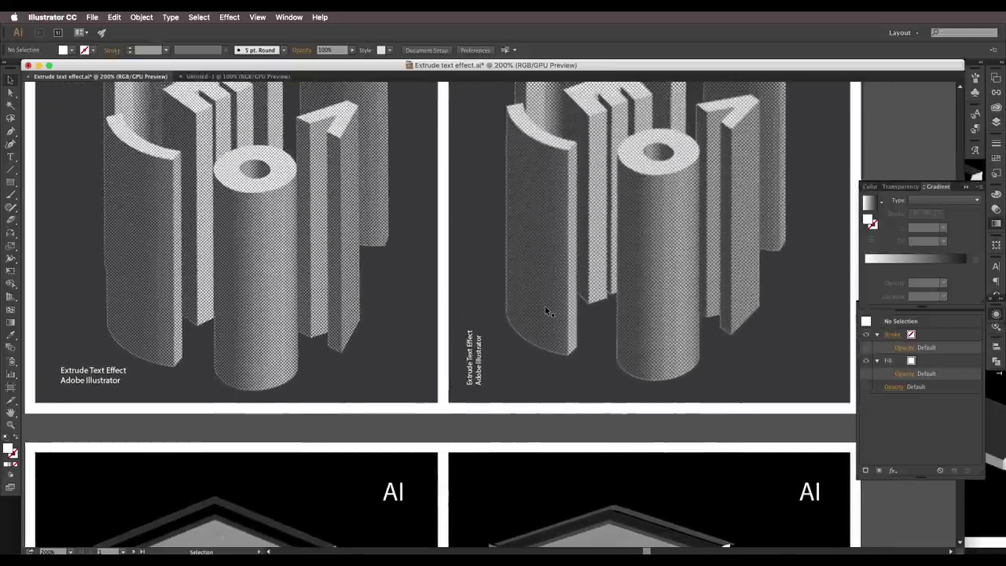
key("space")
left_click_drag(526, 308, 475, 374)
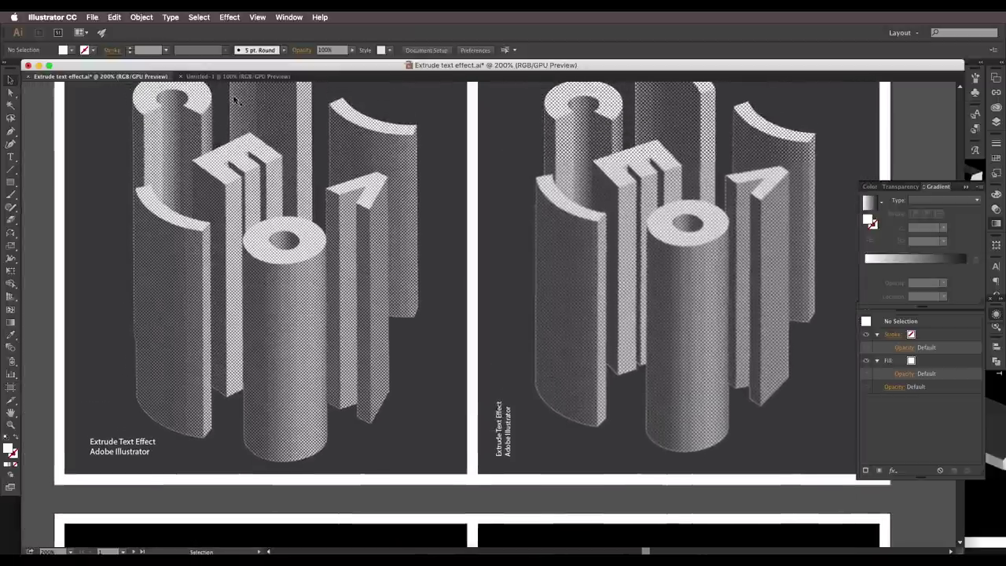
left_click(230, 17)
mouse_move(270, 277)
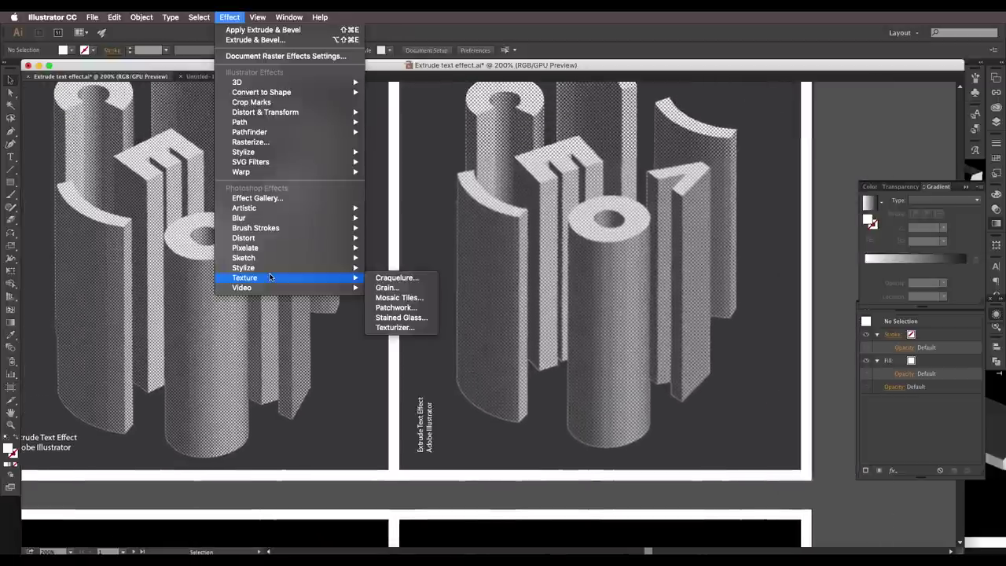
mouse_move(114, 16)
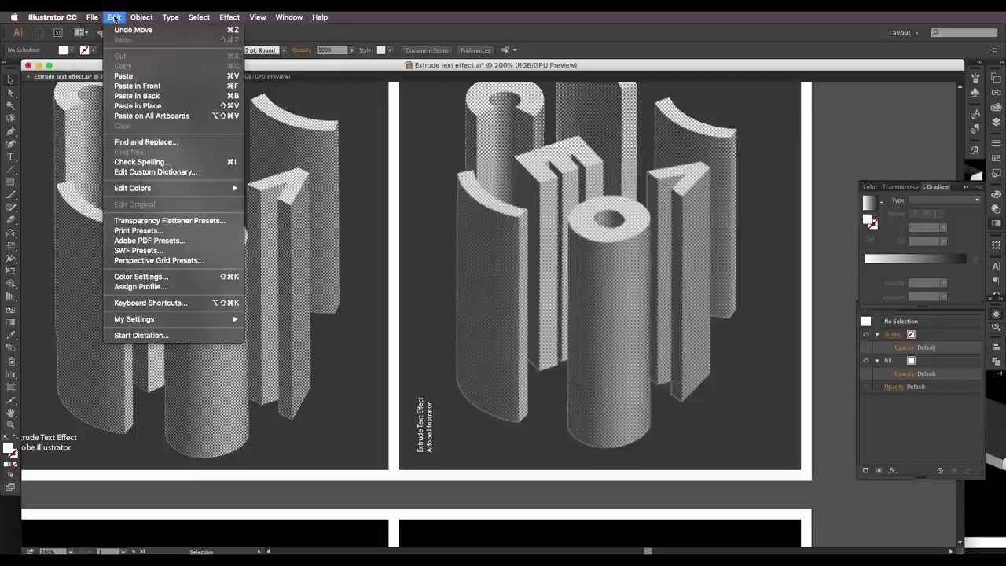
mouse_move(134, 188)
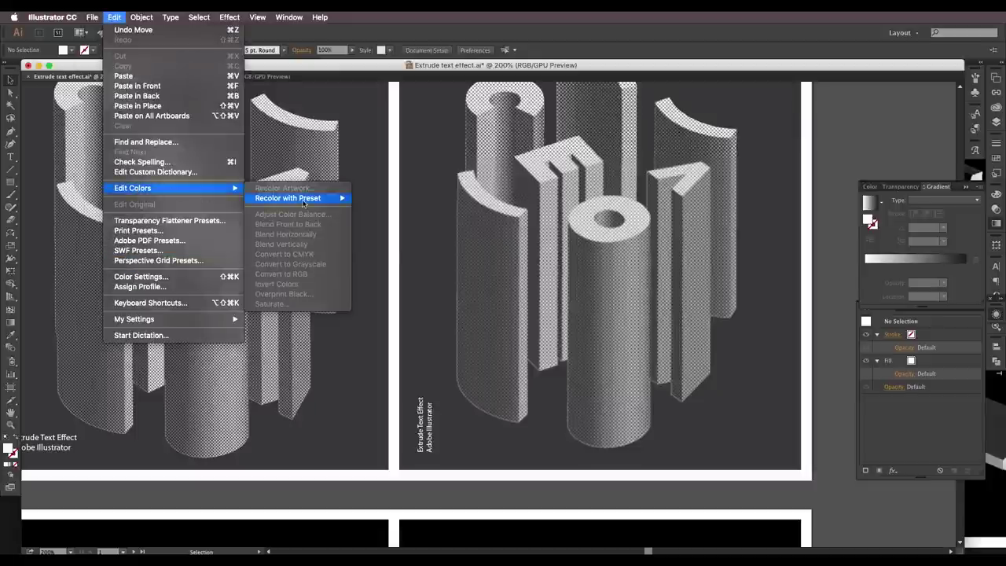
left_click(602, 344)
Compare the recreated black lettering poster with its reference and review both poster pairs at 100% zoom.
left_click_drag(578, 456, 618, 232)
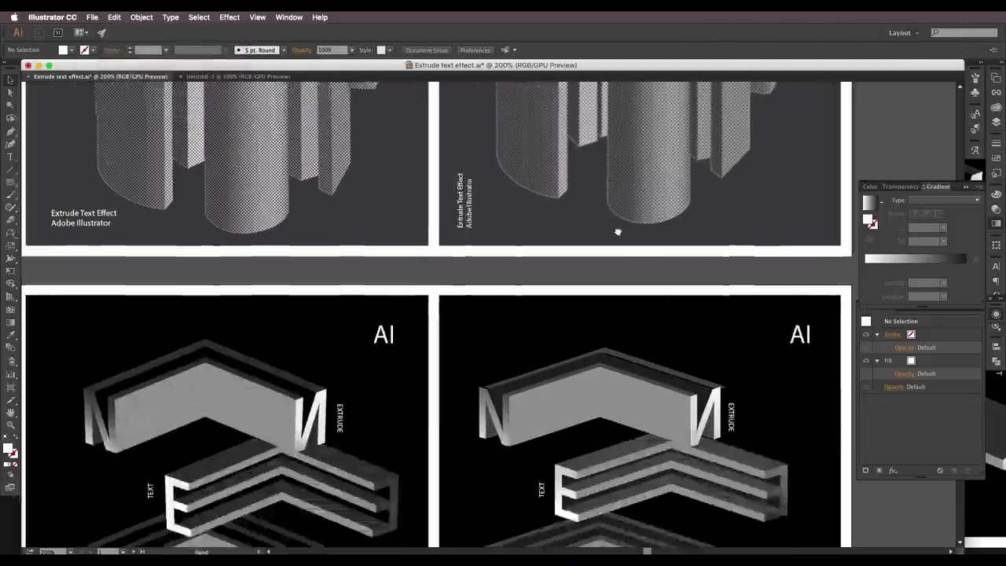
left_click_drag(585, 413, 614, 247)
left_click(613, 247)
left_click_drag(629, 297, 562, 254)
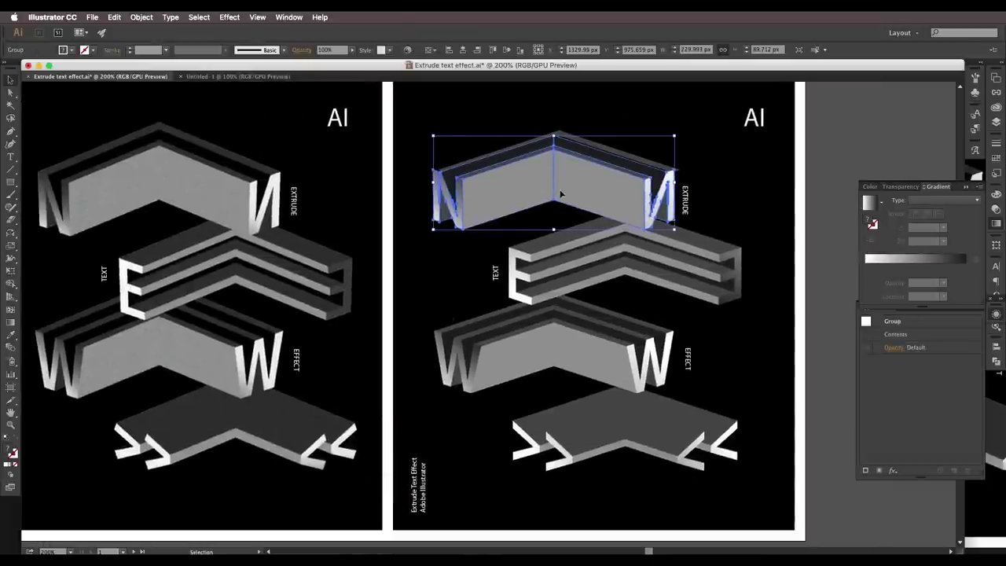
mouse_move(535, 330)
left_mouse_down()
mouse_move(527, 306)
mouse_move(549, 318)
left_mouse_up()
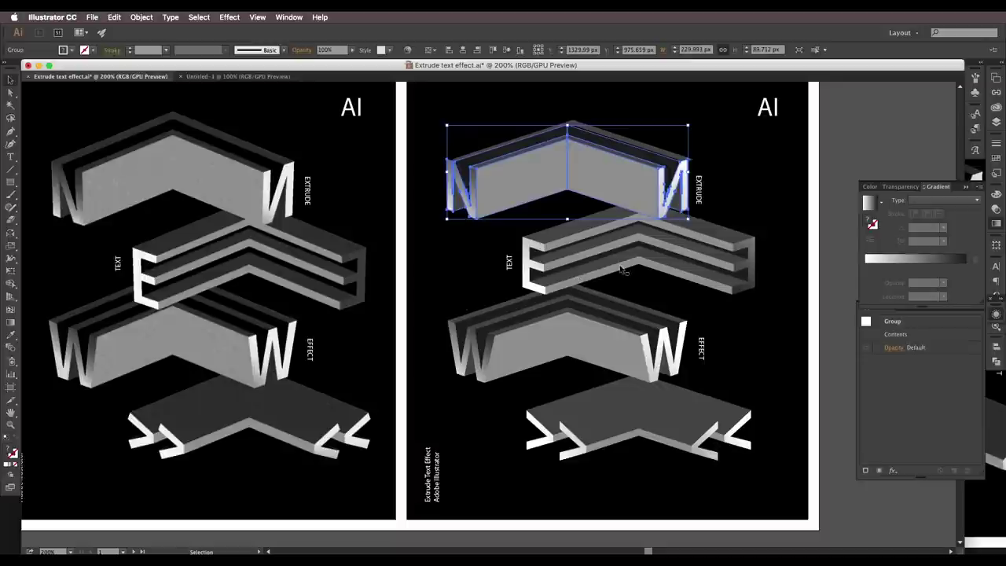
left_click_drag(616, 254, 626, 338)
key("super+1")
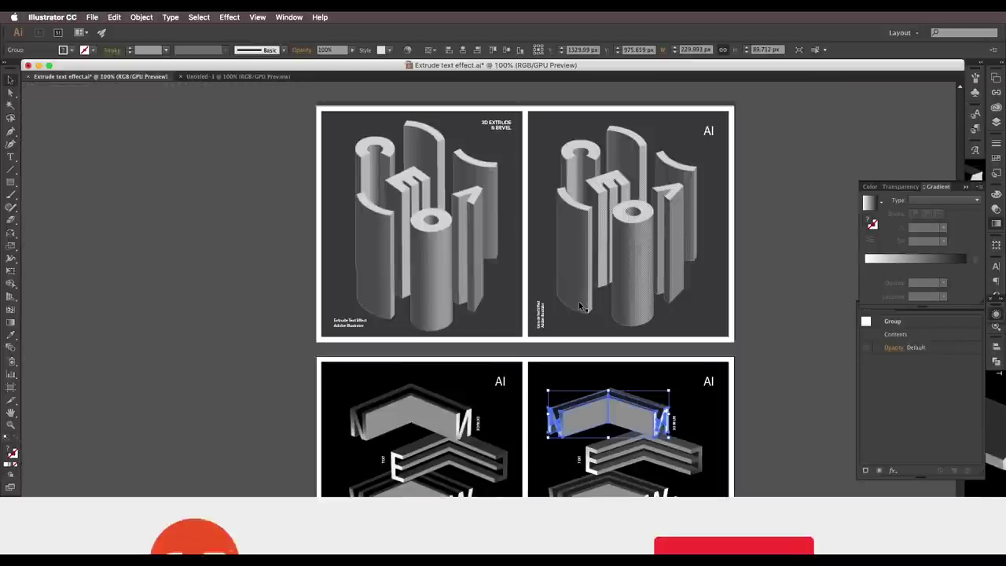